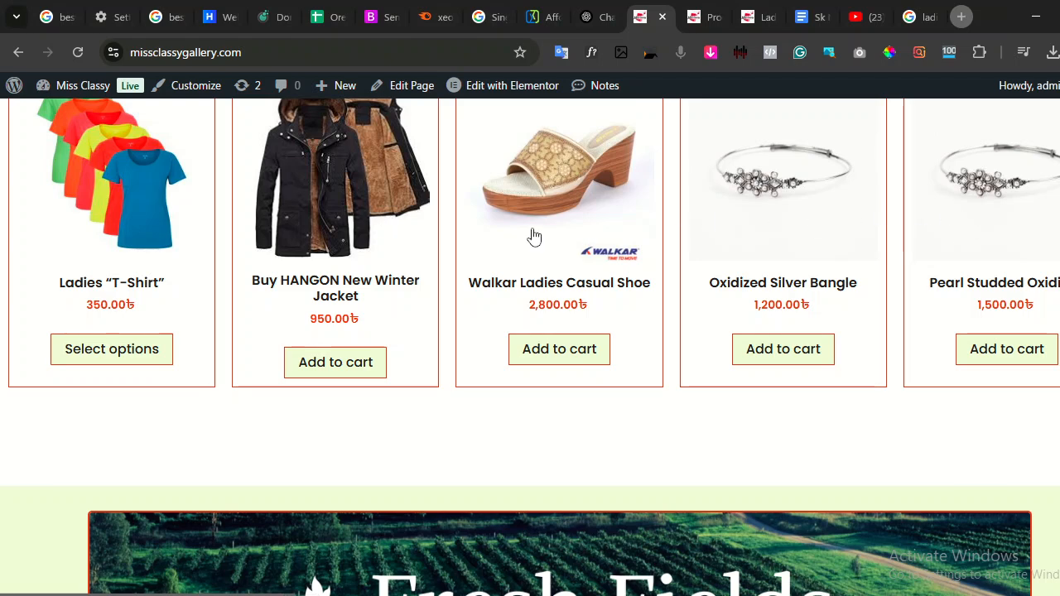
Open the Ladies “T-Shirt” product page on the storefront and examine its image, title and price.
click(139, 263)
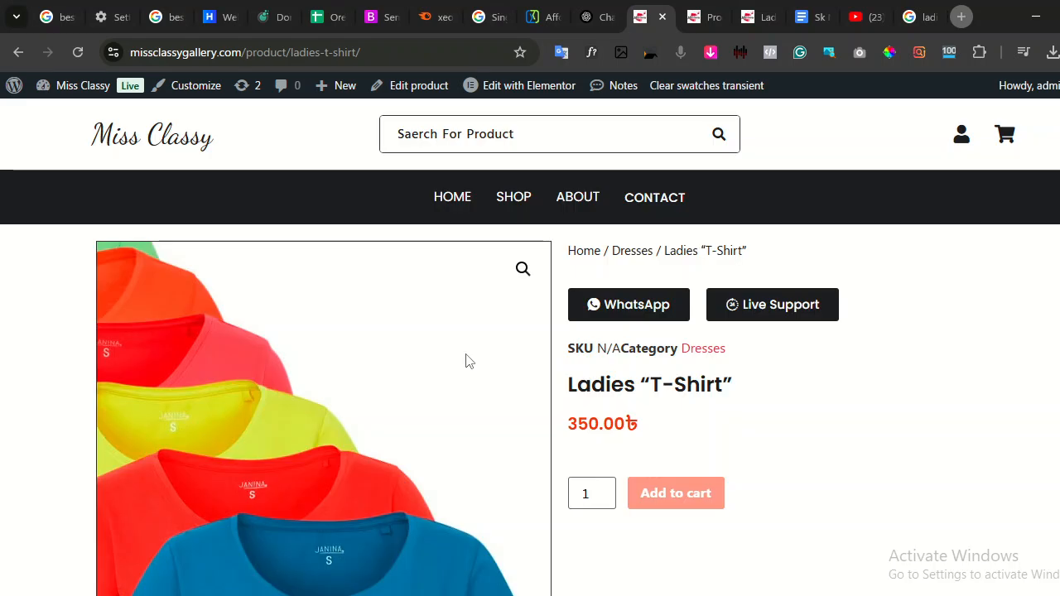
scroll(586, 371, down, 2)
scroll(594, 370, up, 2)
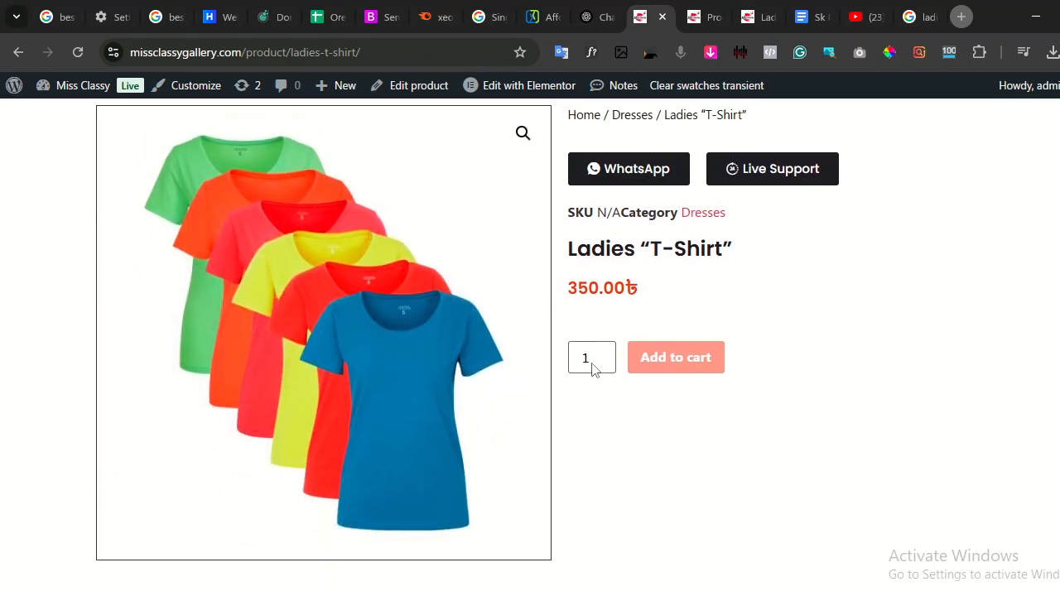
drag(574, 387, 734, 405)
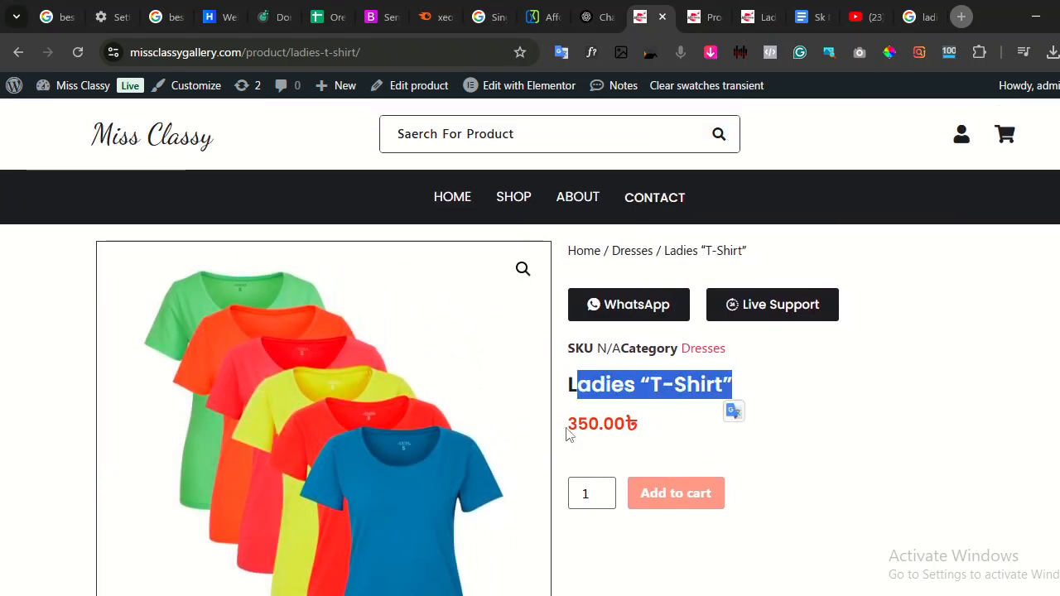
drag(568, 424, 613, 425)
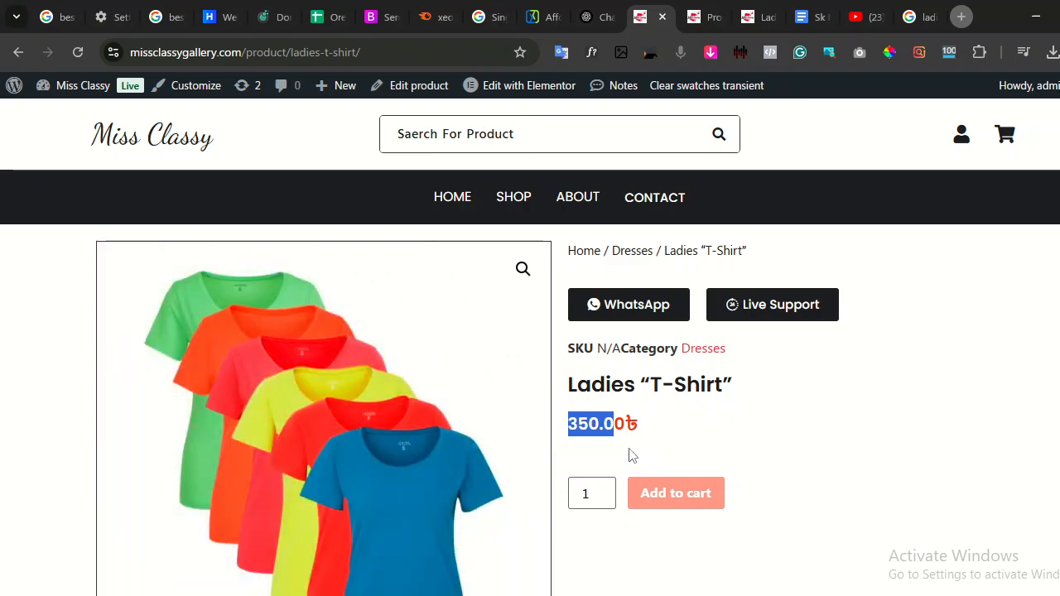
click(604, 426)
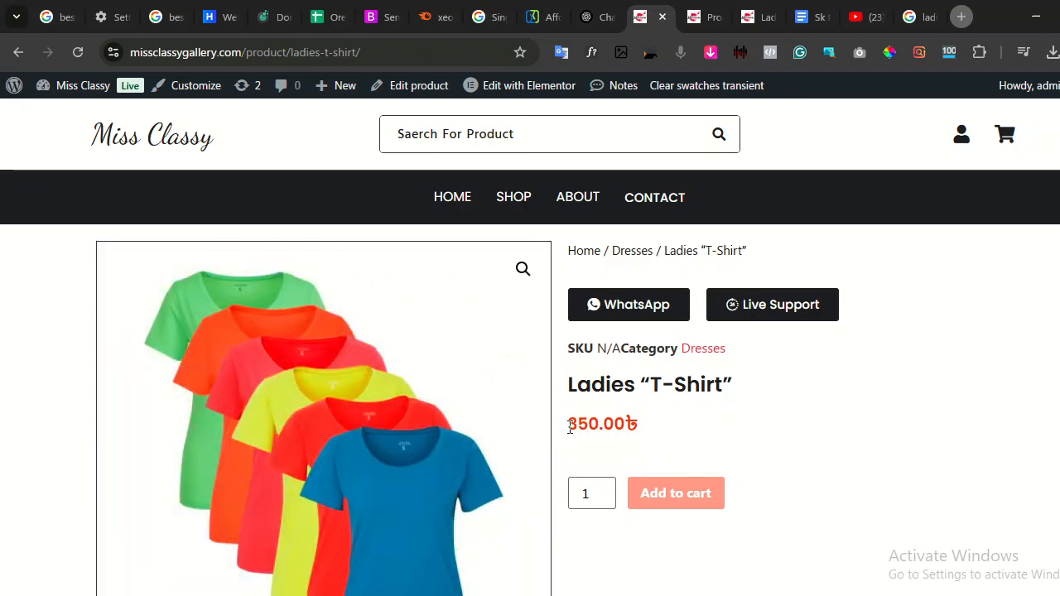
drag(570, 427, 630, 427)
drag(572, 387, 710, 396)
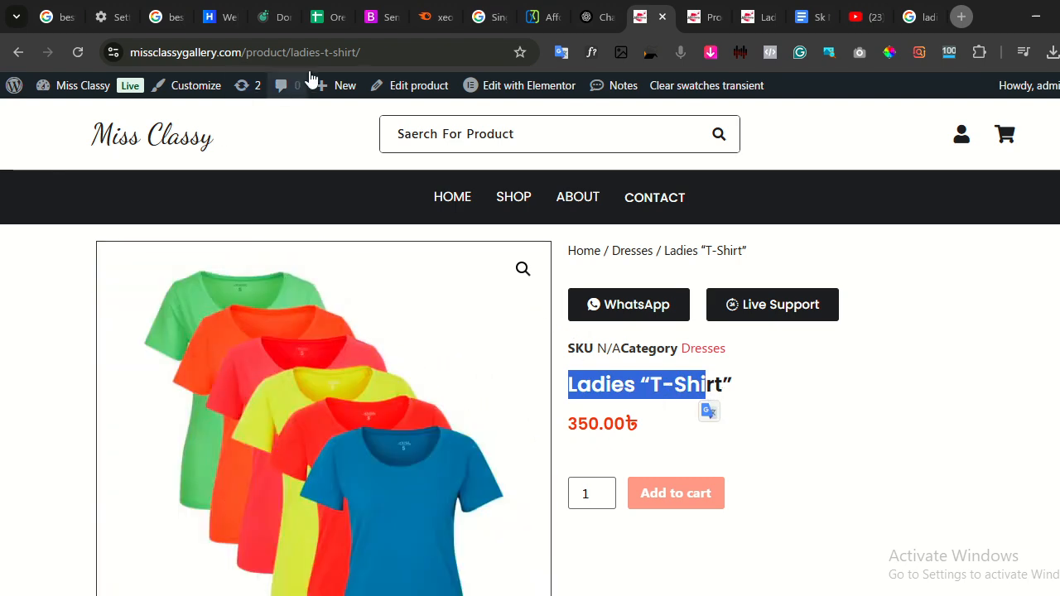
Open the product attributes page in the WordPress admin and dismiss the Elementor data-sharing notice.
click(691, 23)
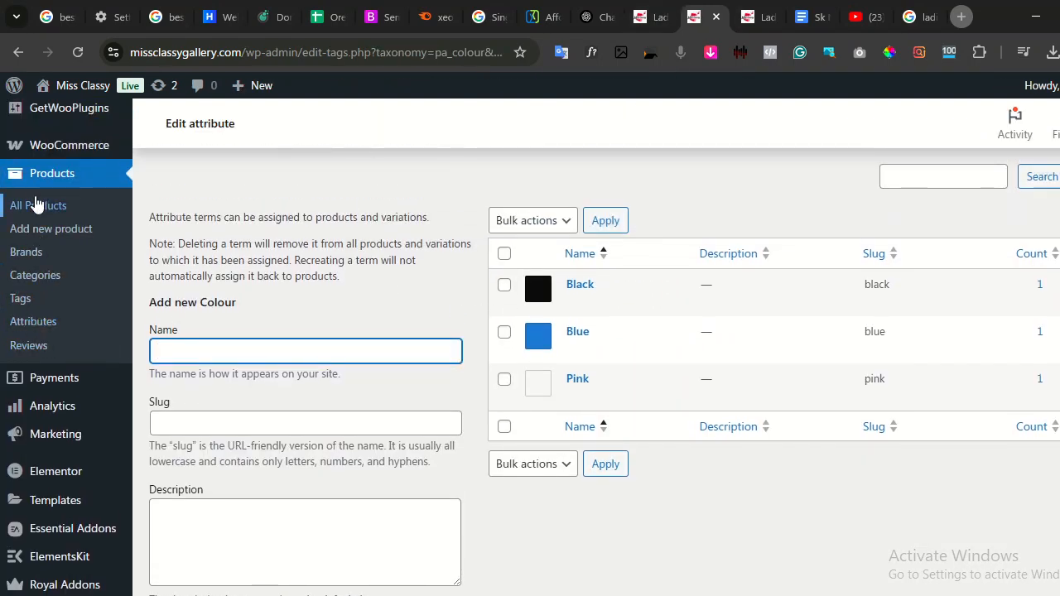
click(29, 322)
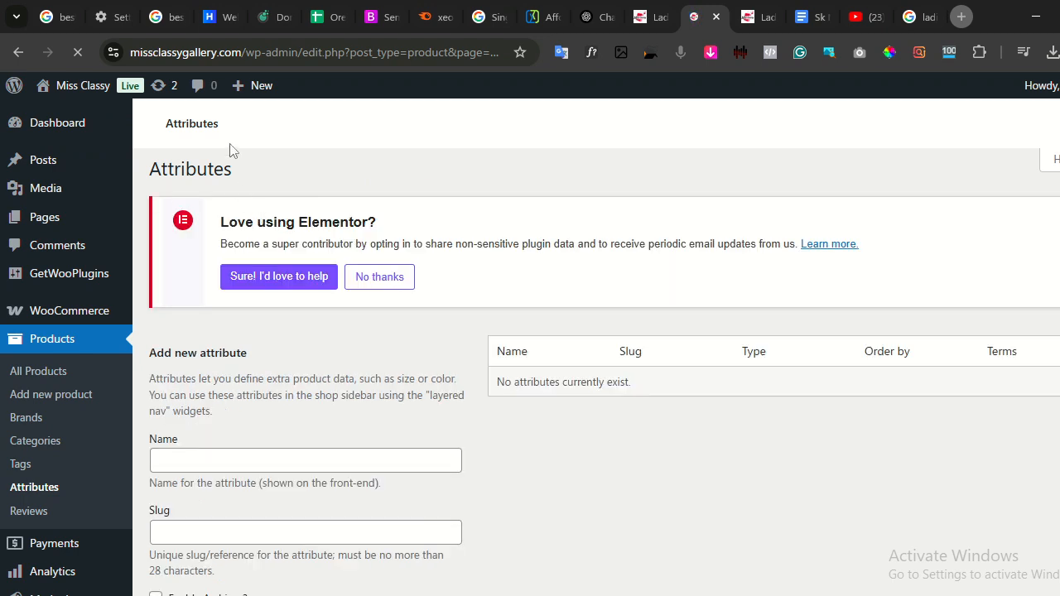
click(1056, 219)
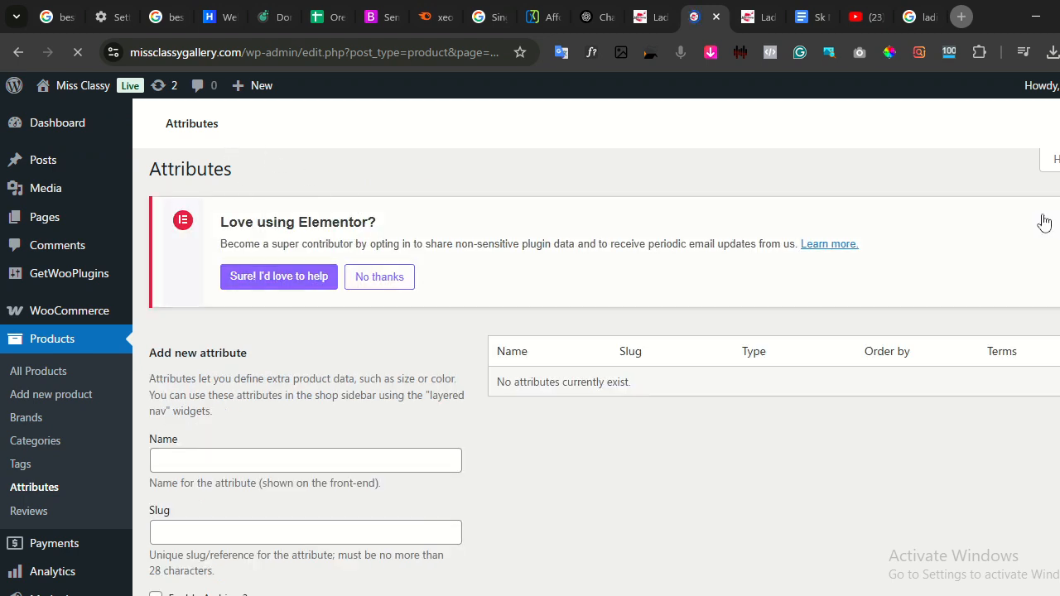
Open the WordPress dashboard, check the site health status and collapse the Wpmet Stories box.
click(63, 131)
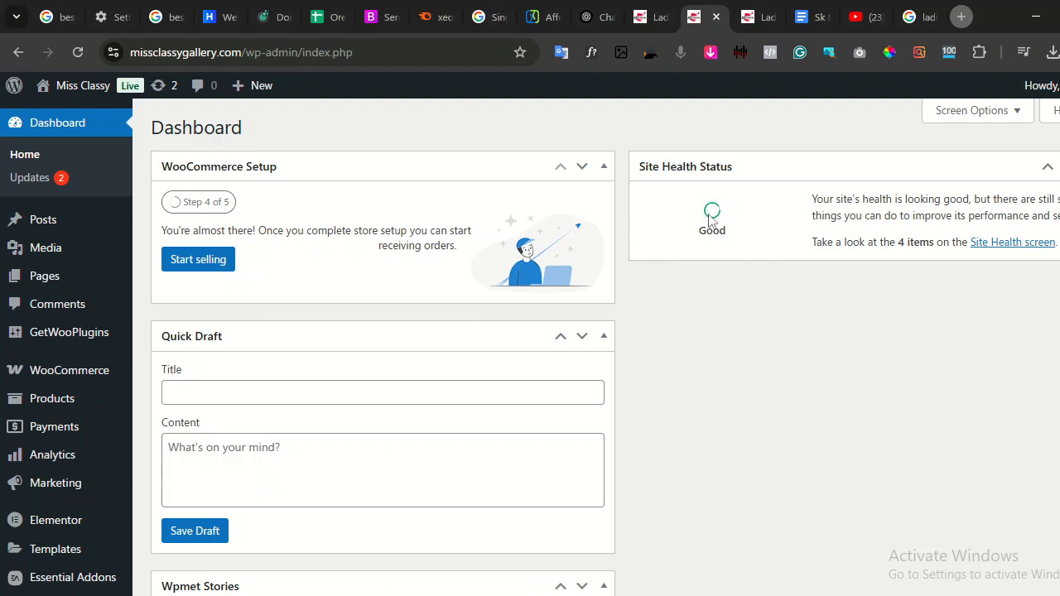
drag(701, 234, 741, 241)
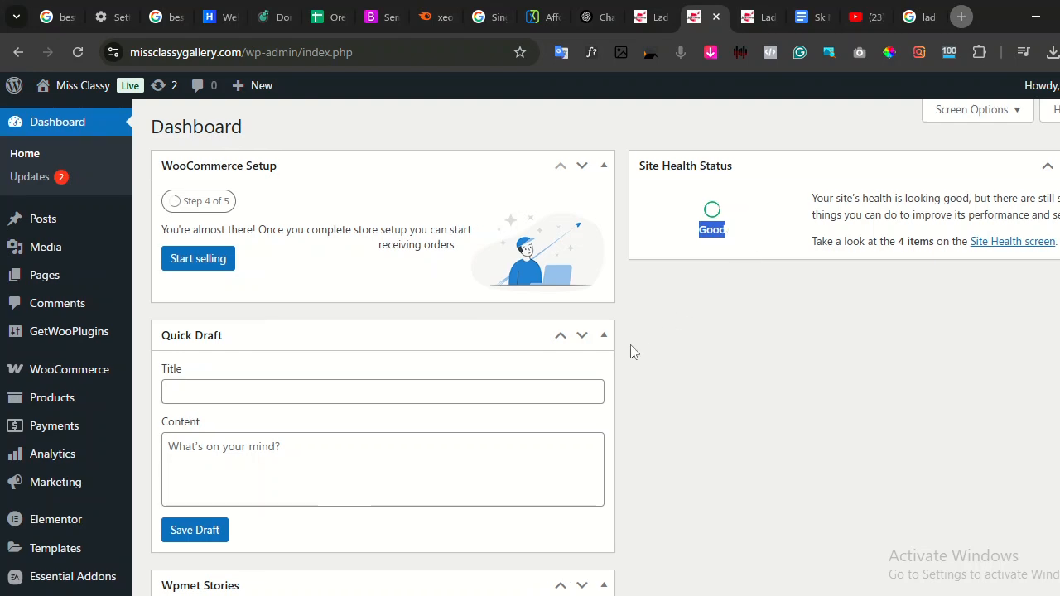
scroll(304, 296, down, 1)
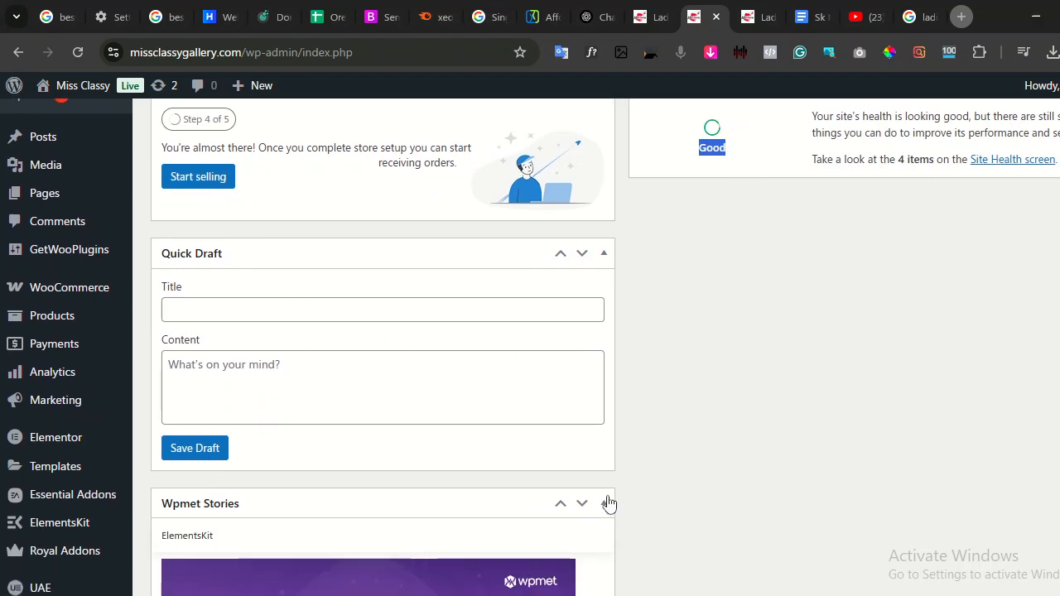
scroll(606, 497, down, 3)
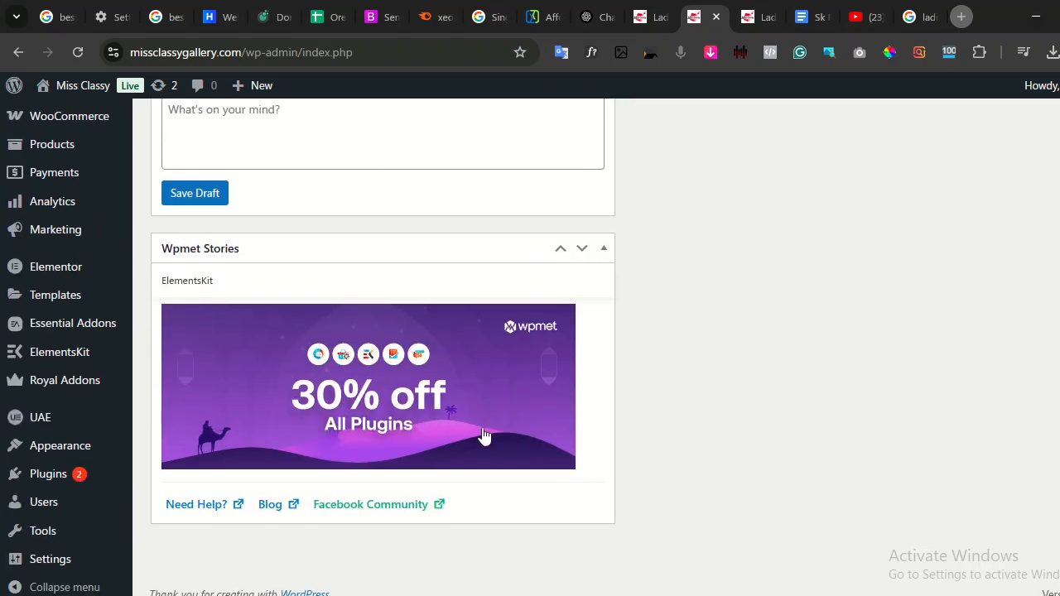
click(608, 249)
scroll(572, 339, up, 1)
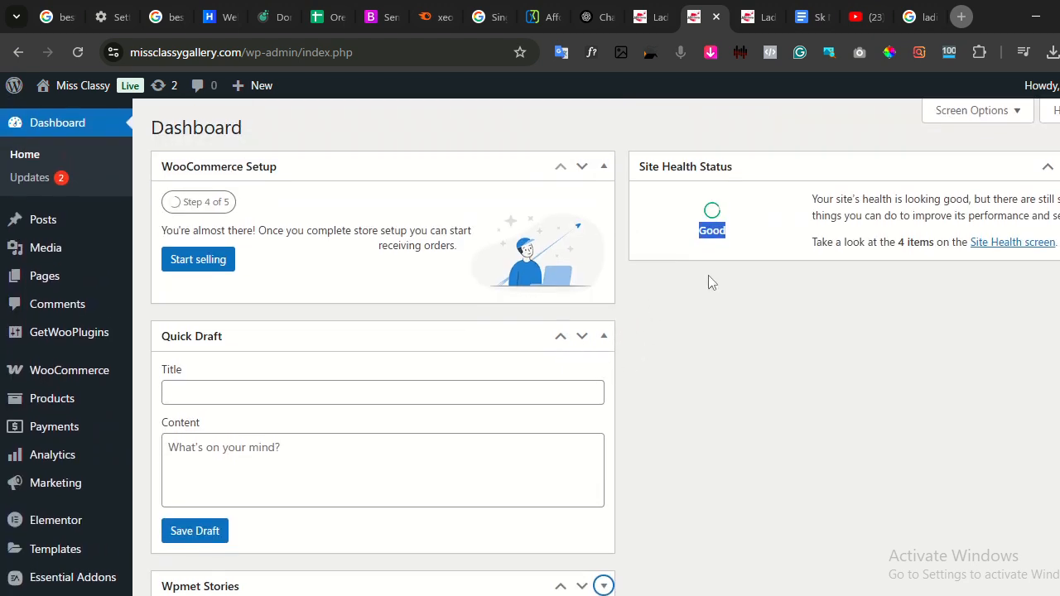
Hide the WooCommerce Setup, Wpmet Stories and Site Health Status boxes on the dashboard, keeping only Quick Draft shown.
click(976, 113)
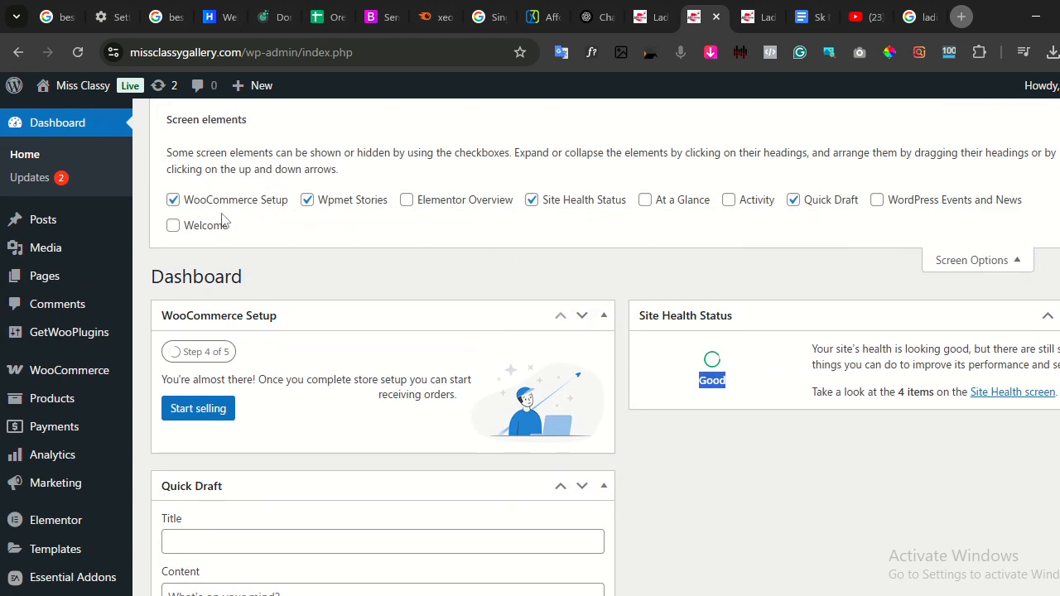
click(174, 201)
click(307, 200)
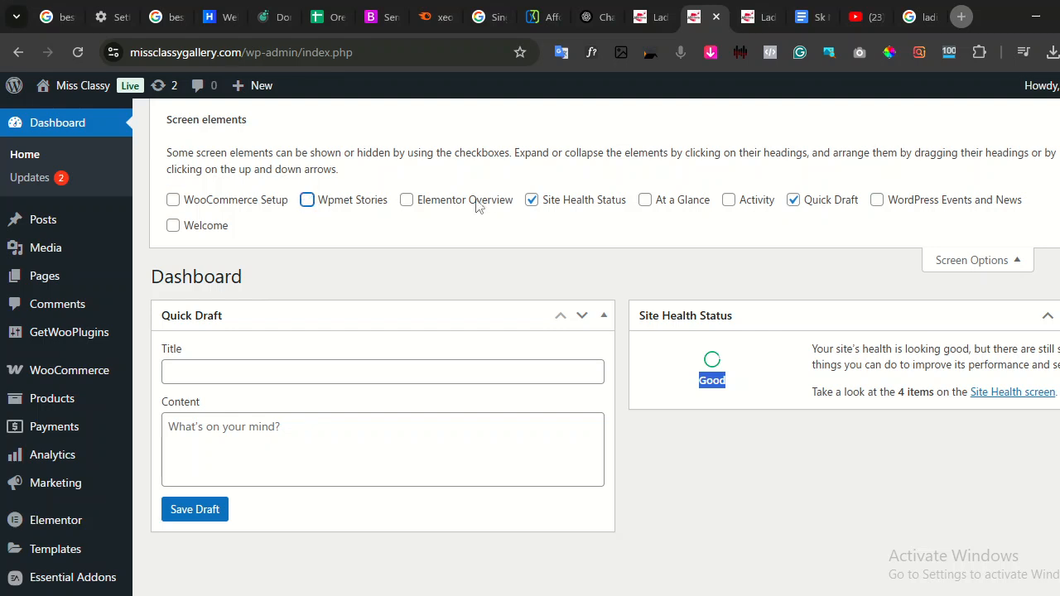
click(539, 202)
click(794, 200)
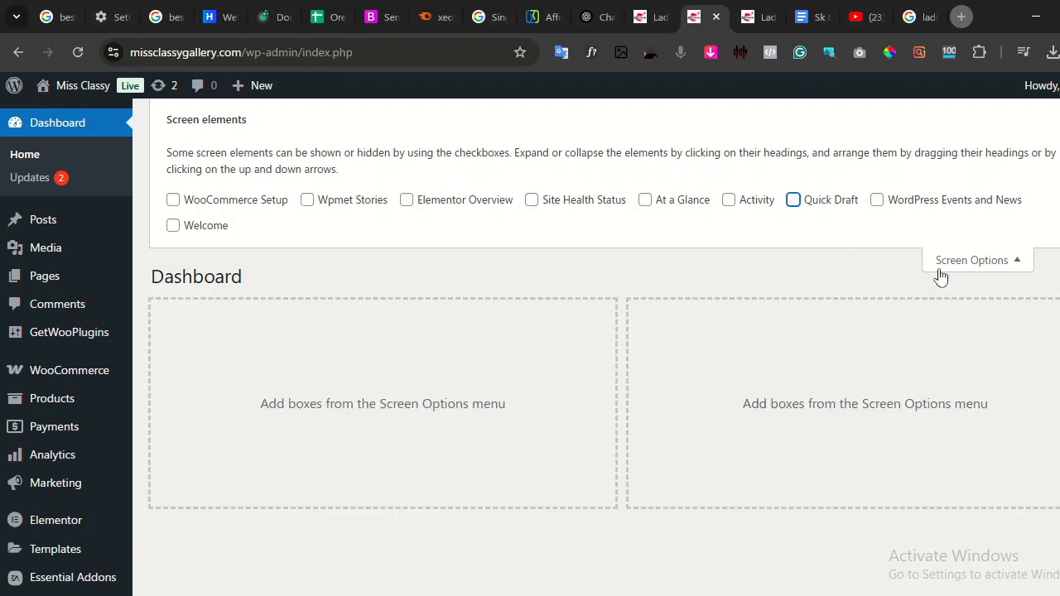
click(800, 203)
Save a quick draft with empty title and content, and close the dashboard's screen options.
click(273, 373)
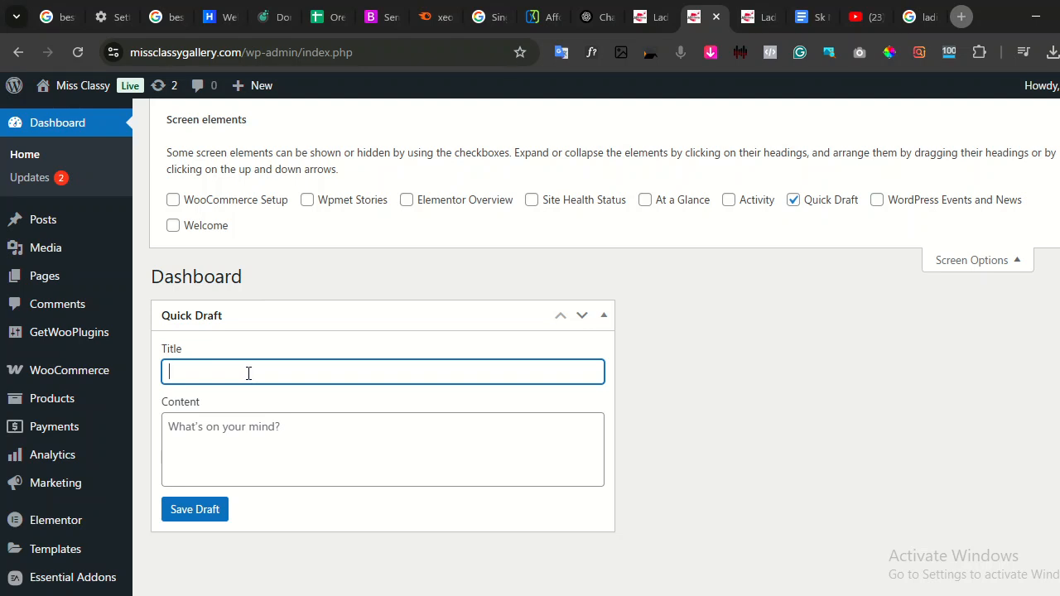
click(211, 432)
click(199, 369)
click(177, 436)
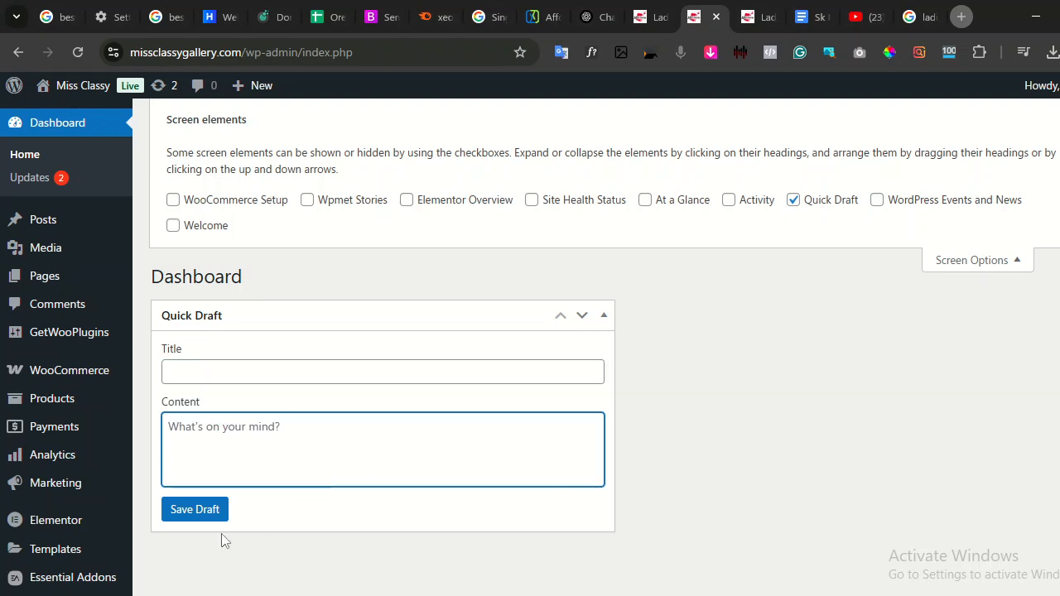
click(192, 511)
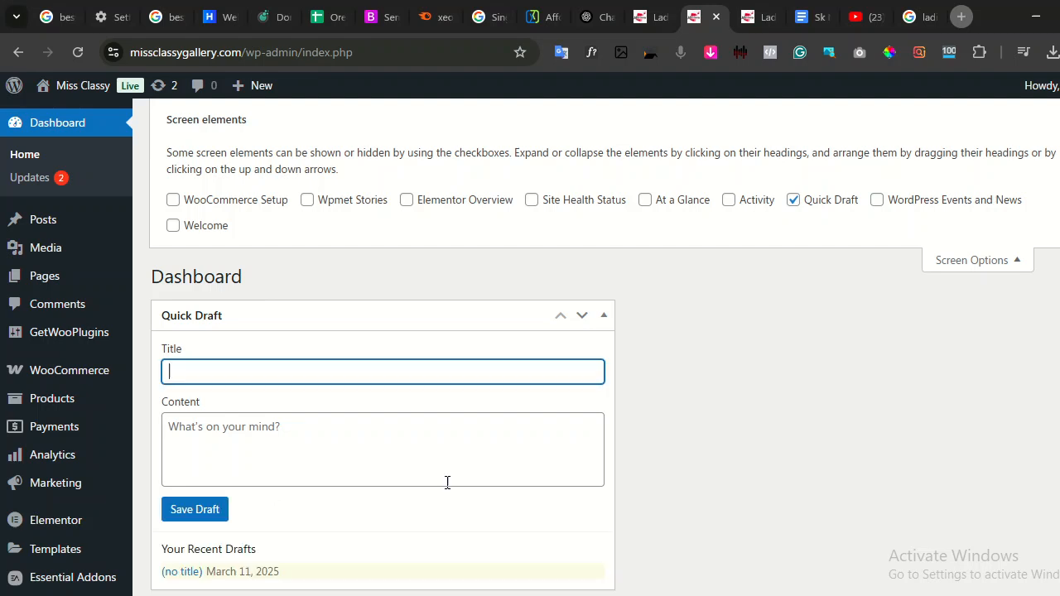
scroll(293, 494, down, 2)
scroll(298, 431, up, 2)
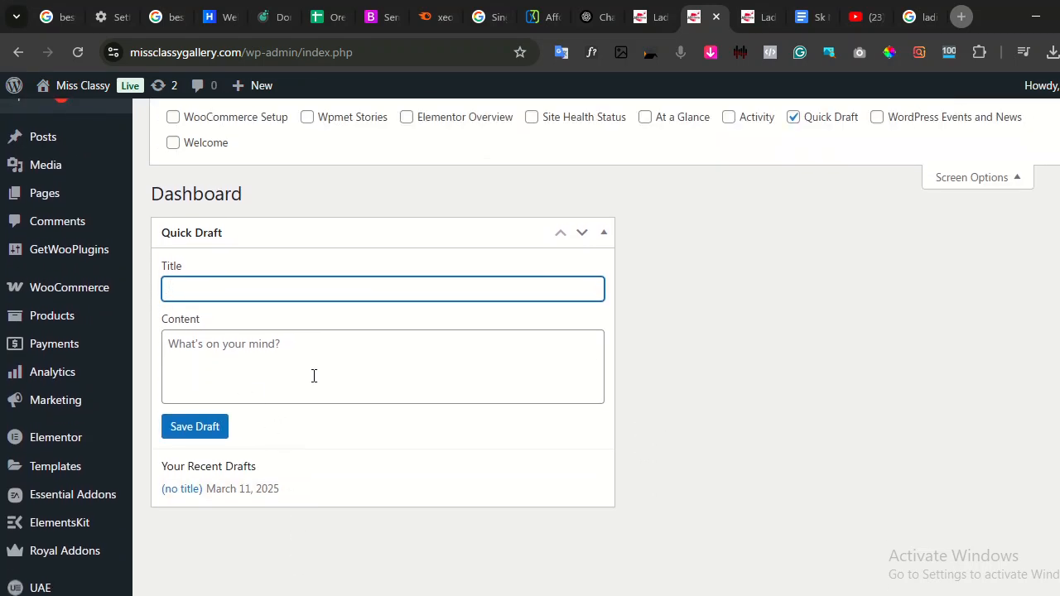
click(952, 265)
Collapse the Quick Draft box and expand it again.
click(604, 166)
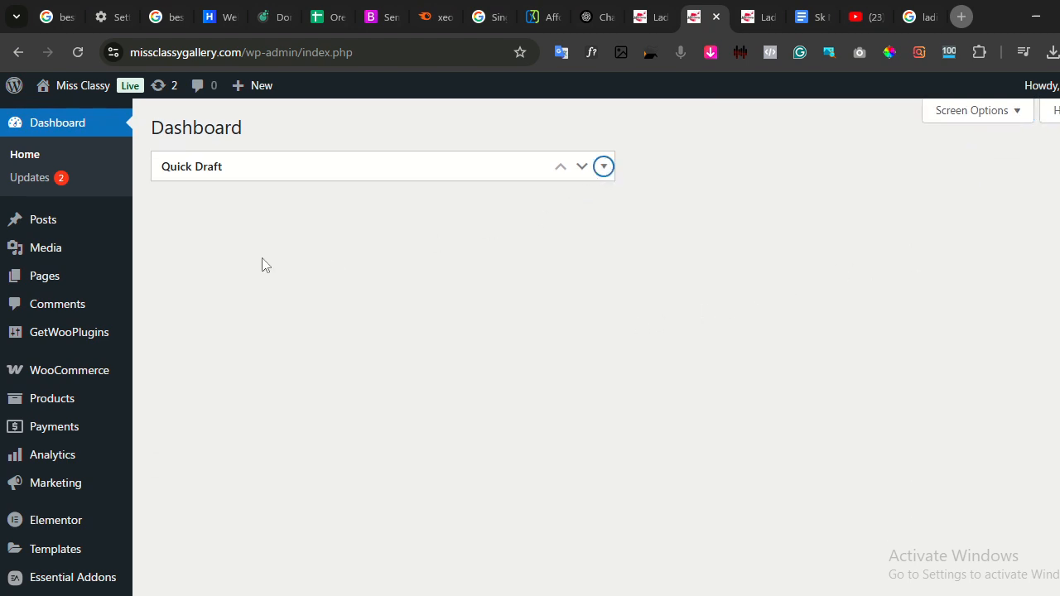
click(603, 168)
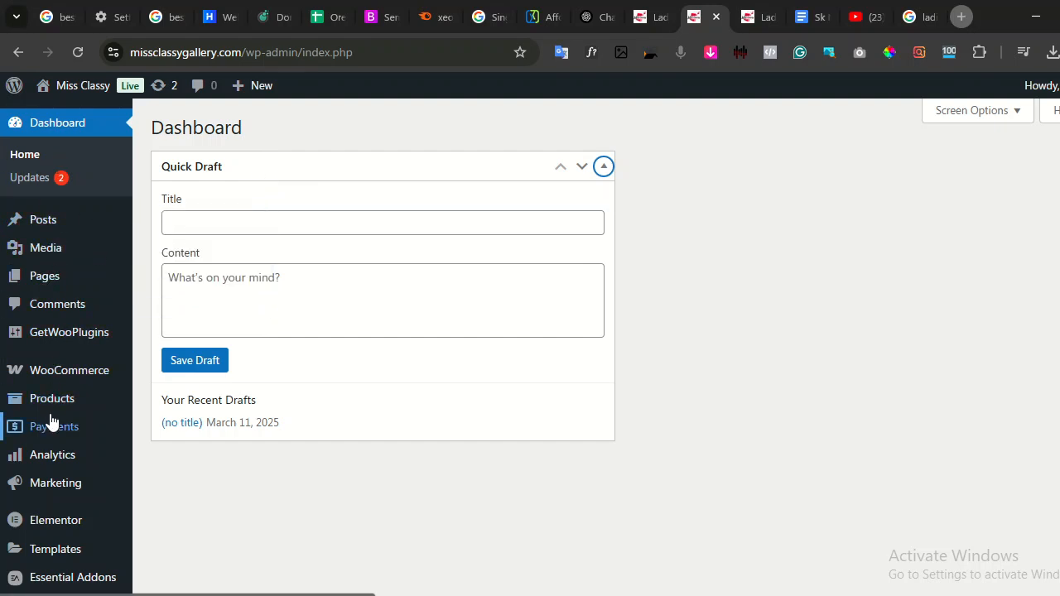
mouse_move(49, 407)
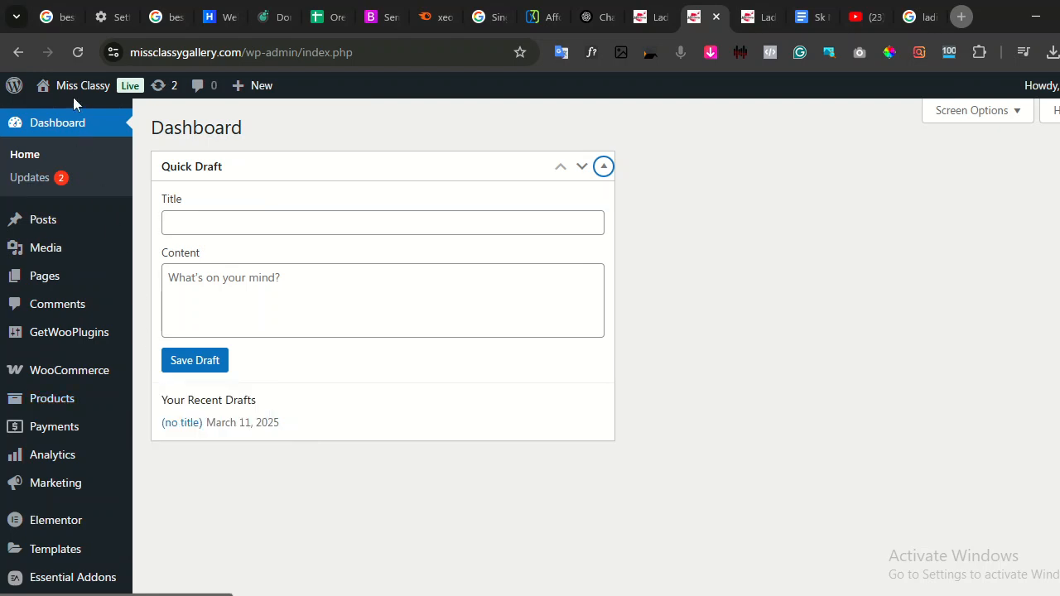
mouse_move(53, 383)
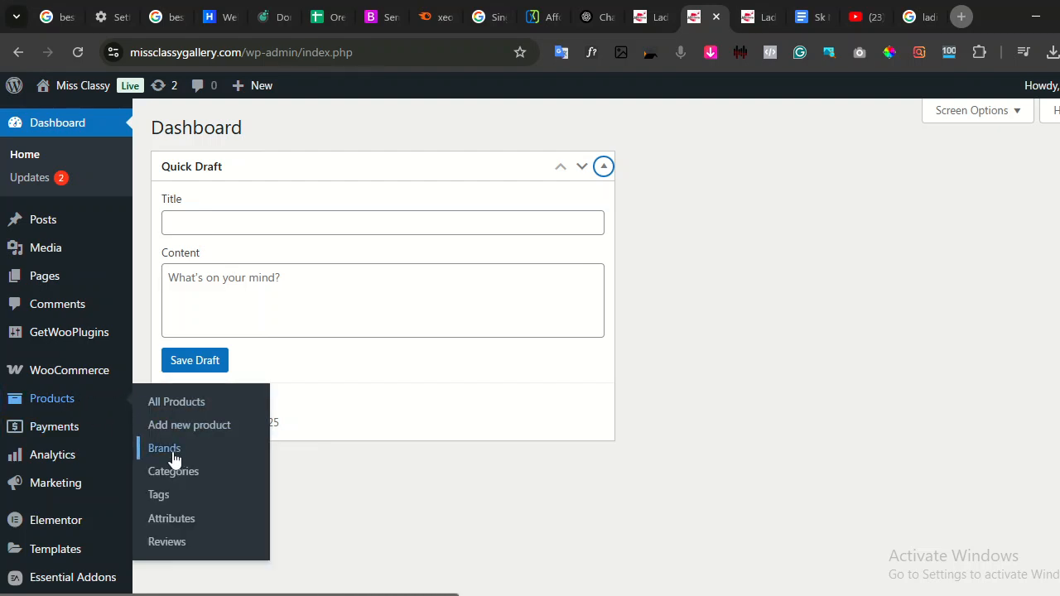
Close the first five browser tabs, from the Bangladesh hosting search through the hostseba.com page.
click(65, 16)
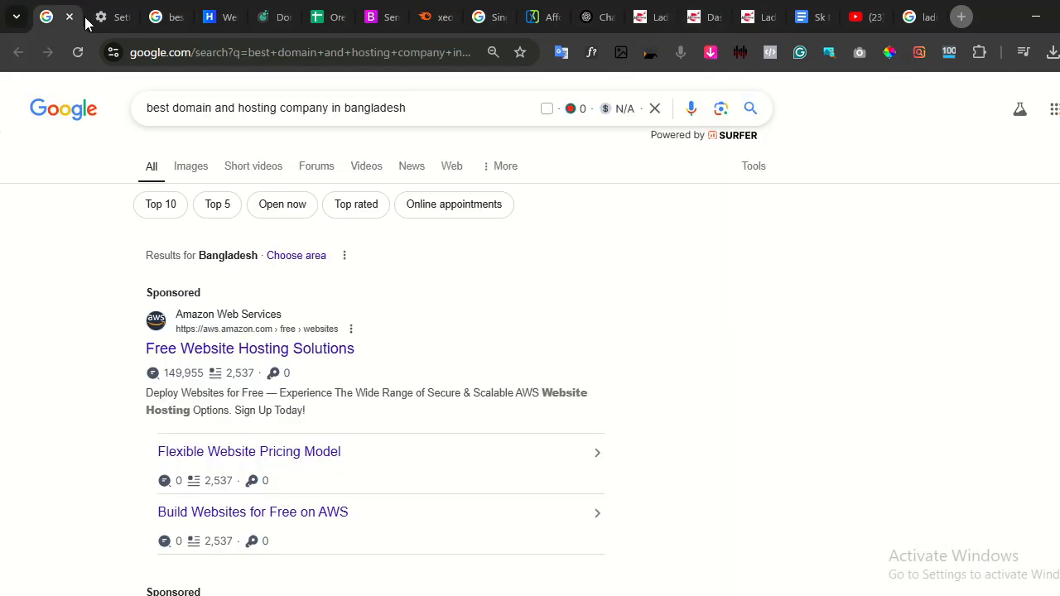
click(69, 17)
click(70, 16)
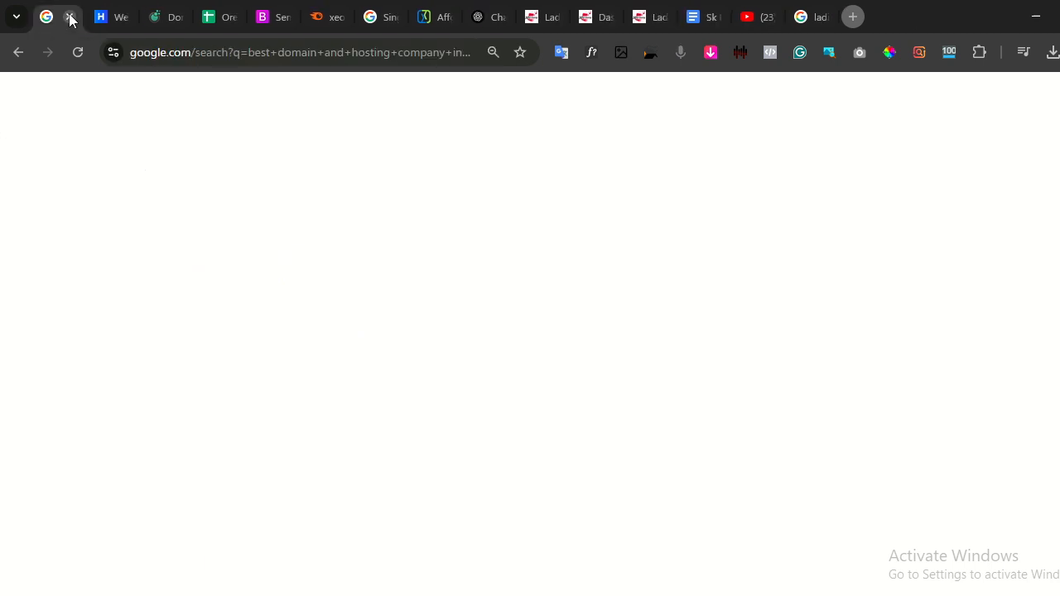
click(69, 16)
click(70, 16)
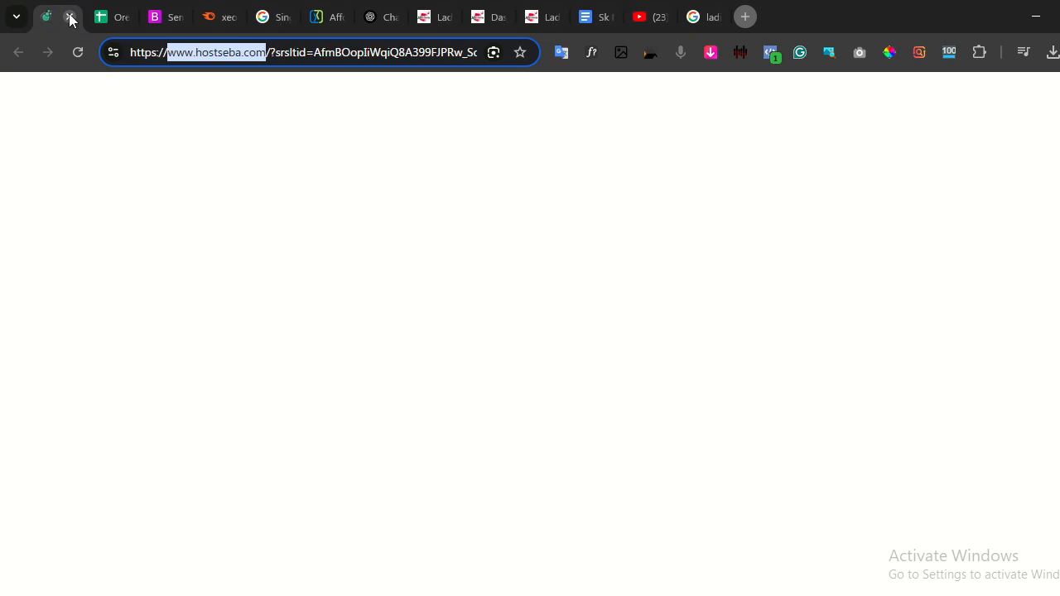
click(69, 17)
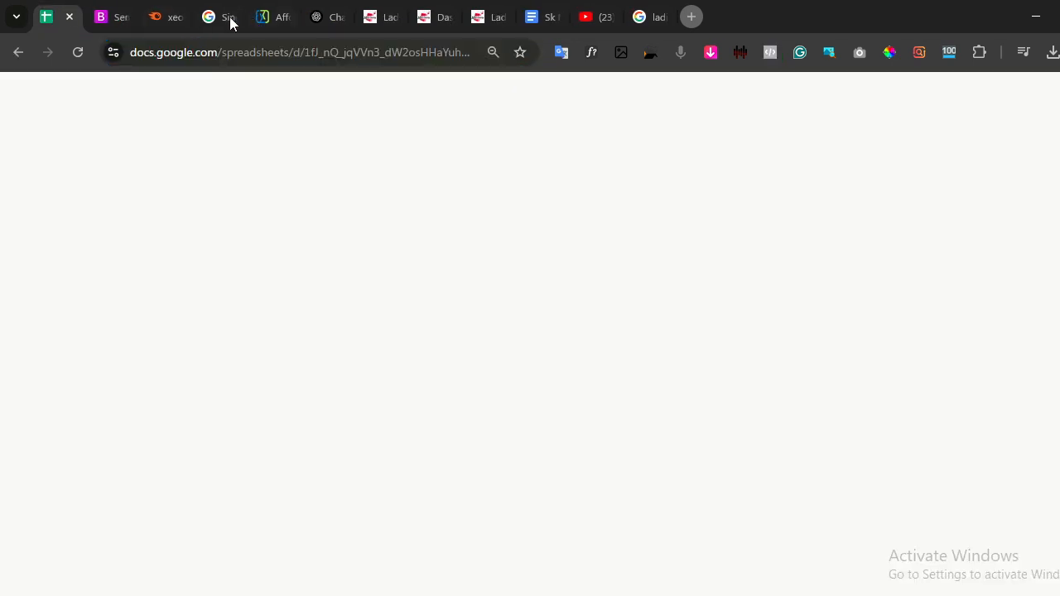
Close the Singapore server hosting search, xeonbd.com Singapore hosting and ChatGPT browser tabs.
click(228, 22)
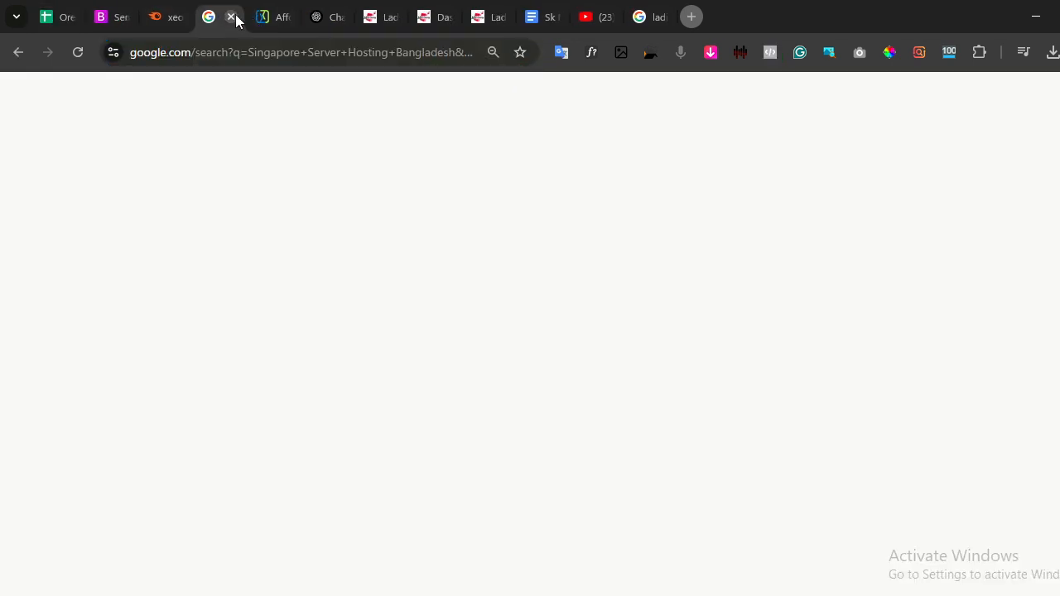
click(233, 18)
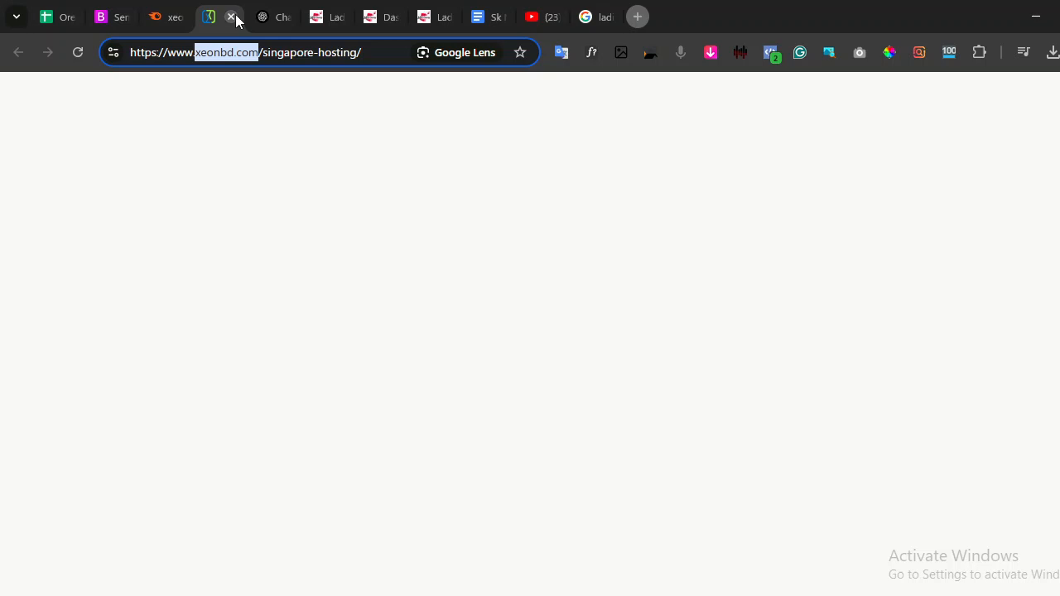
click(234, 16)
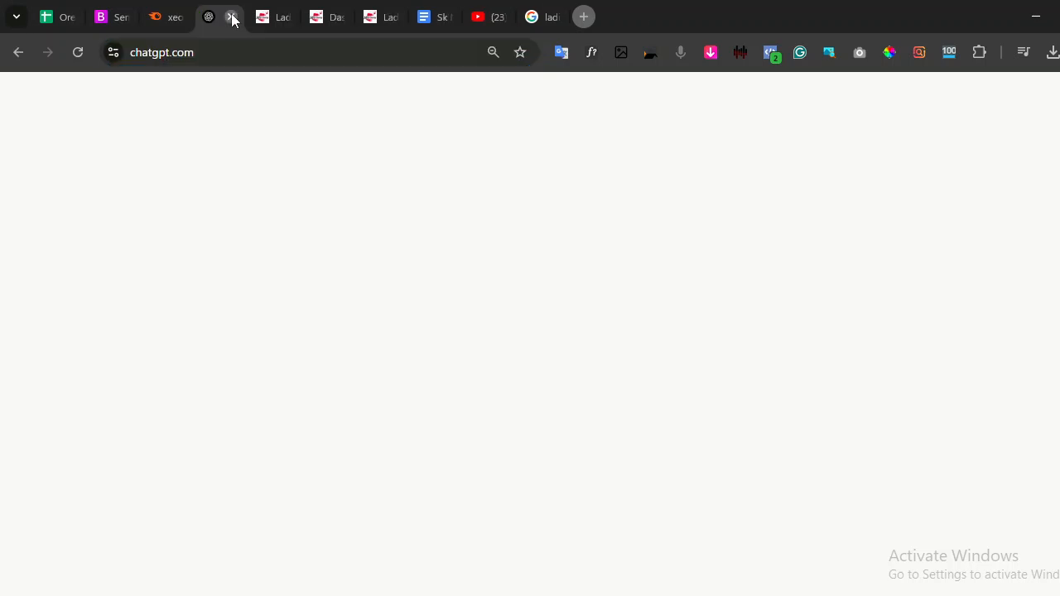
click(232, 18)
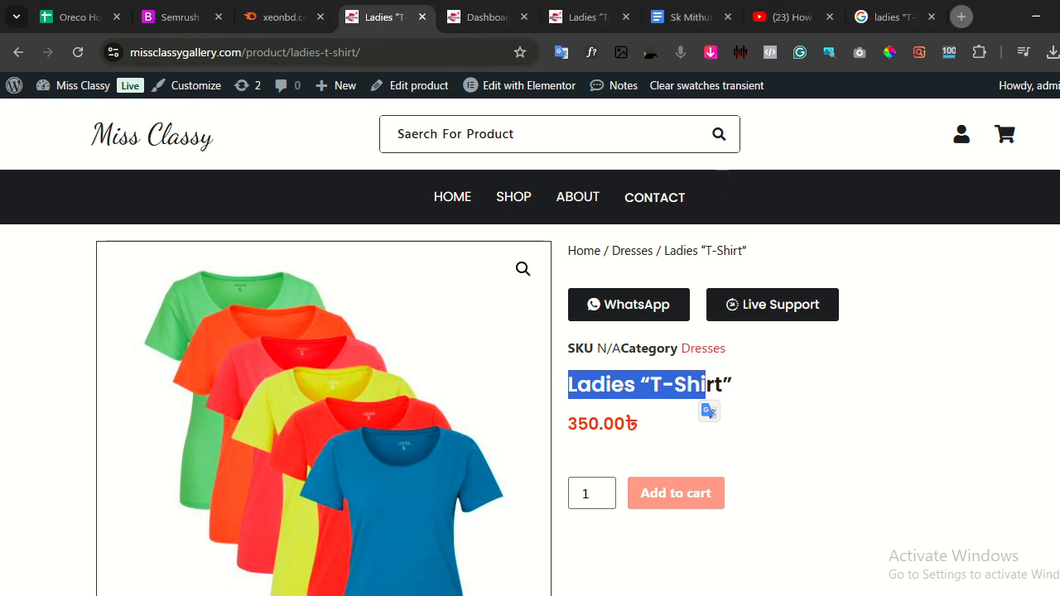
Switch to the OBS Studio window.
mouse_move(414, 595)
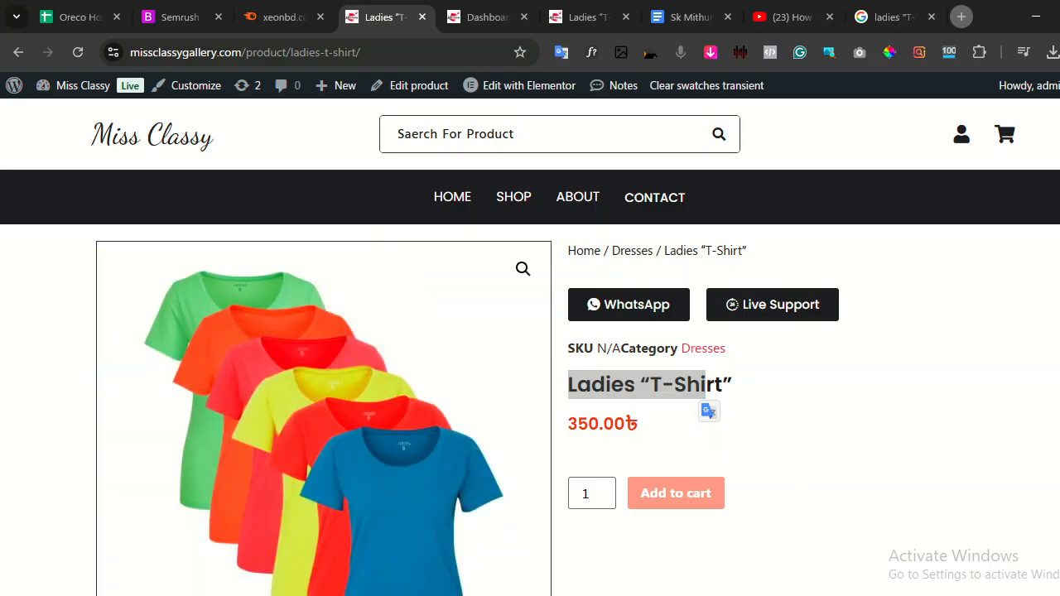
key(alt+Tab)
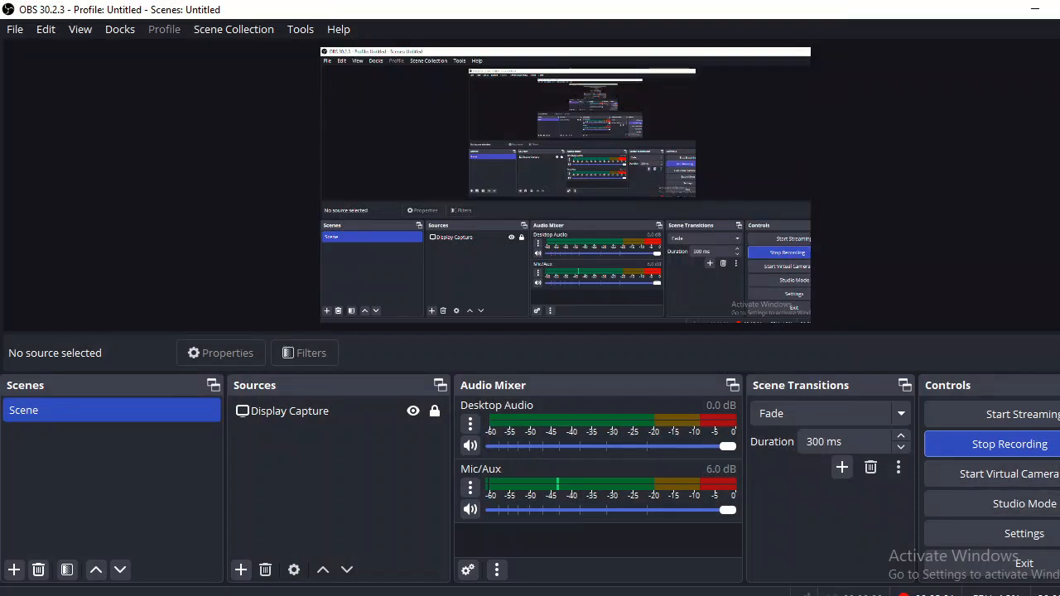
Return to the browser and close the duplicate Ladies "T-Shirt" product, Google Docs, YouTube video and Google search tabs.
click(1036, 10)
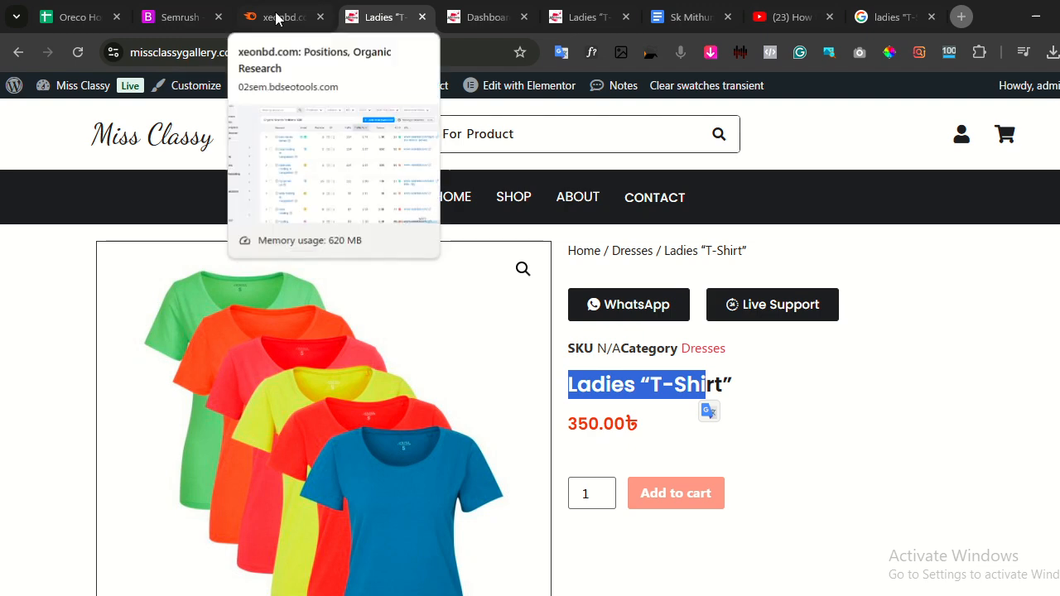
click(472, 18)
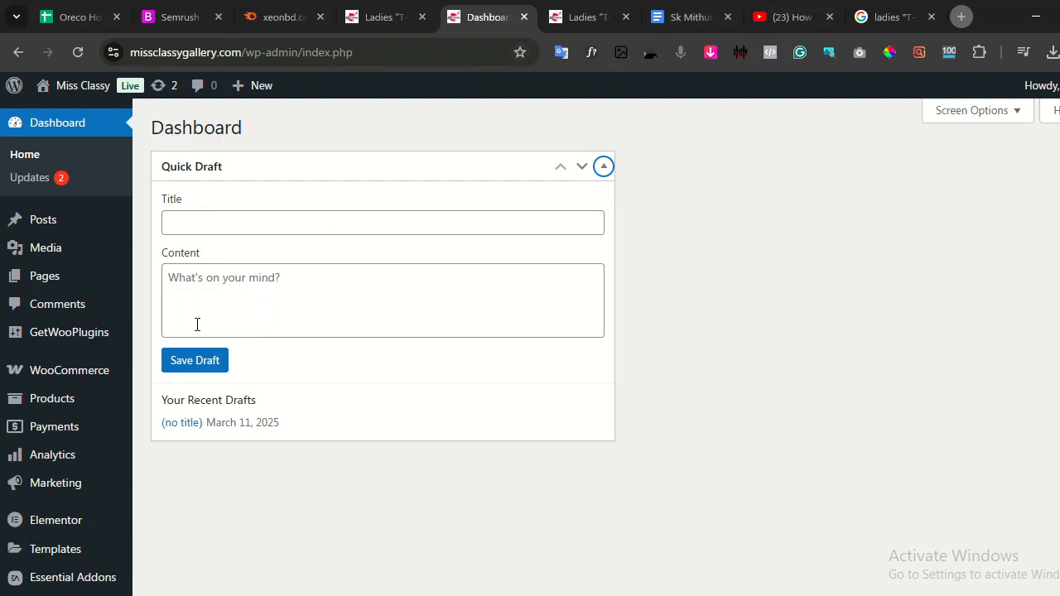
click(573, 20)
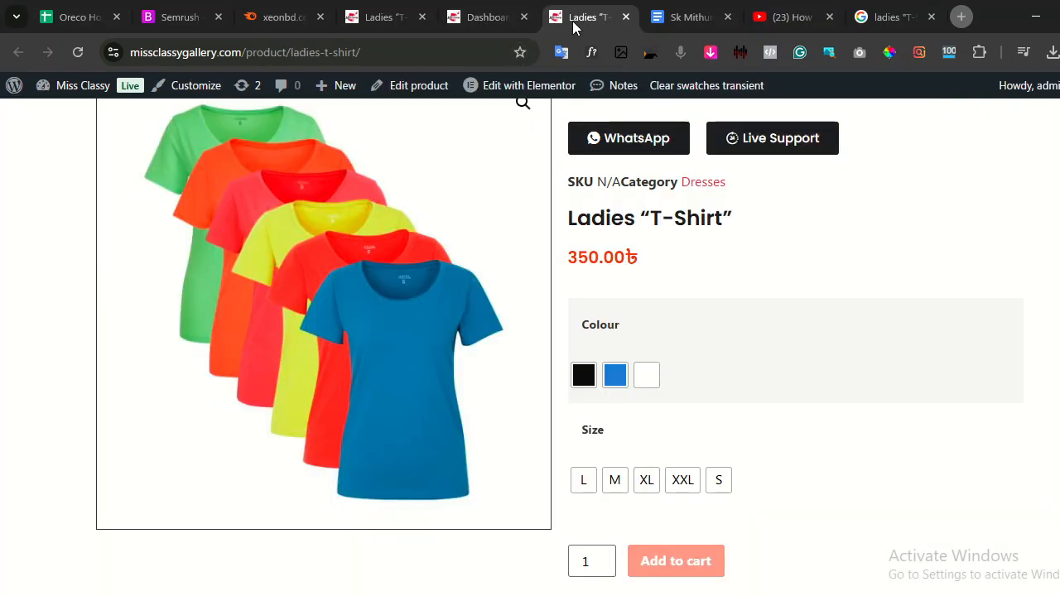
click(626, 17)
click(625, 16)
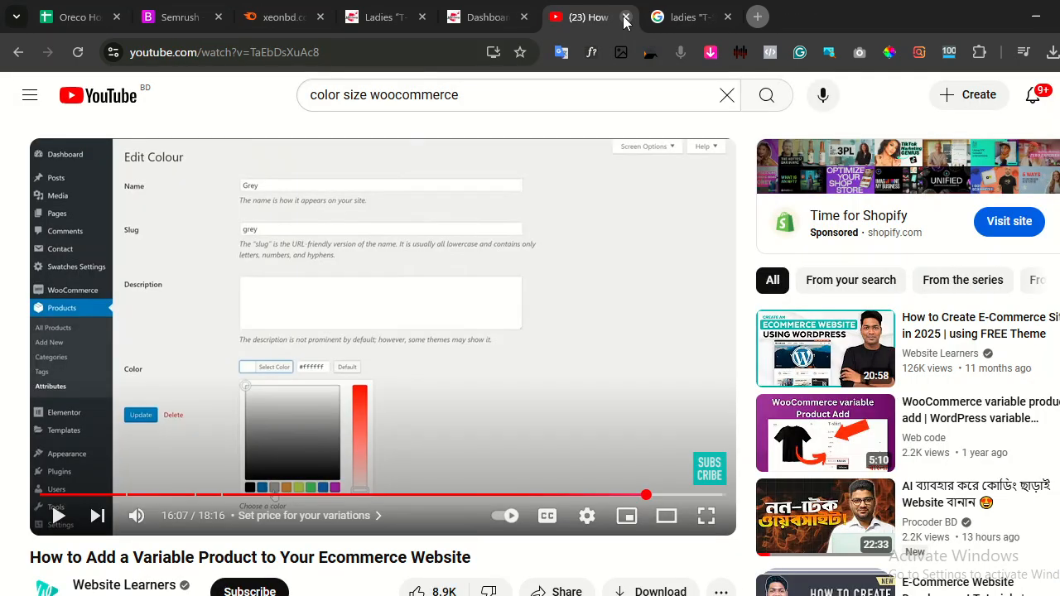
click(626, 16)
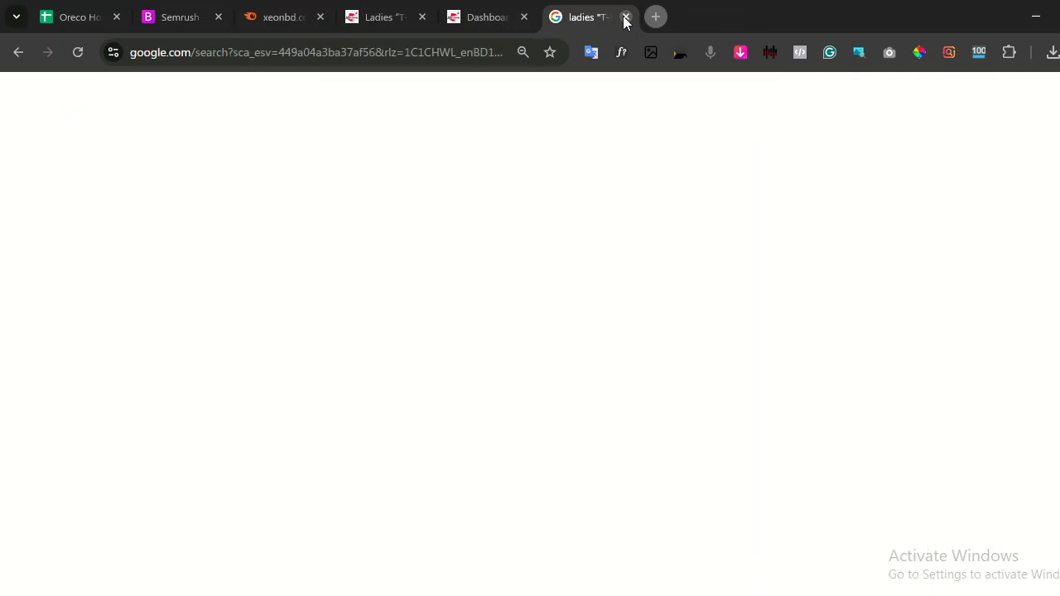
click(626, 16)
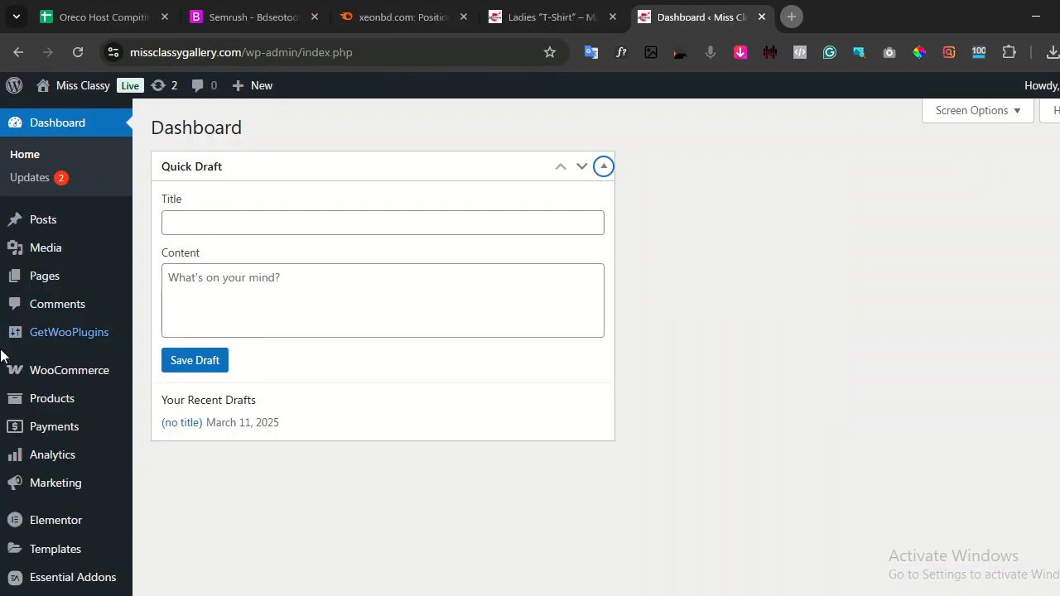
Open the store's product Brands page in a new browser tab and switch to it.
mouse_move(48, 403)
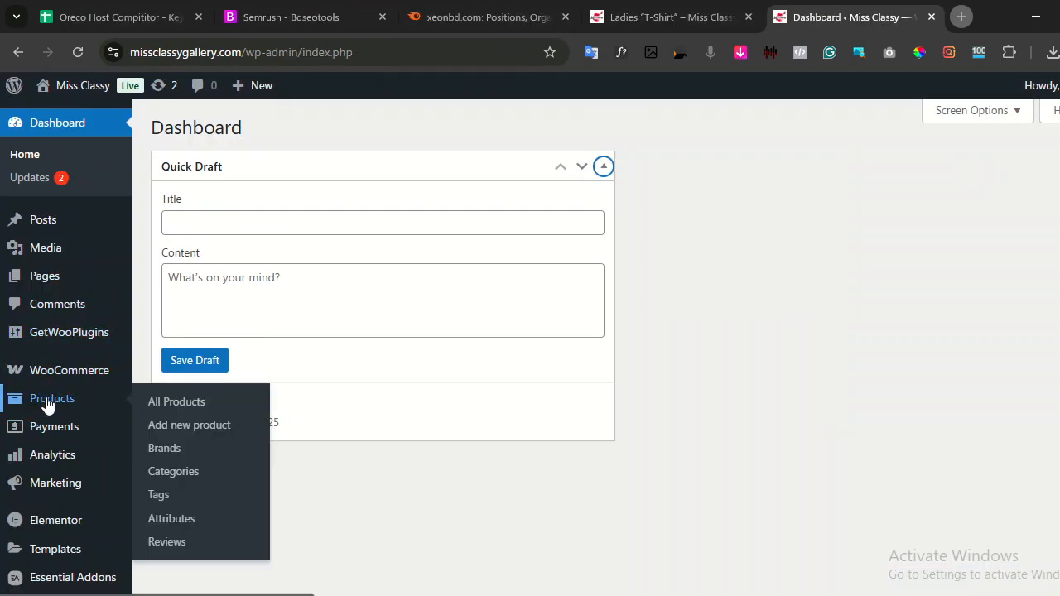
middle_click(162, 458)
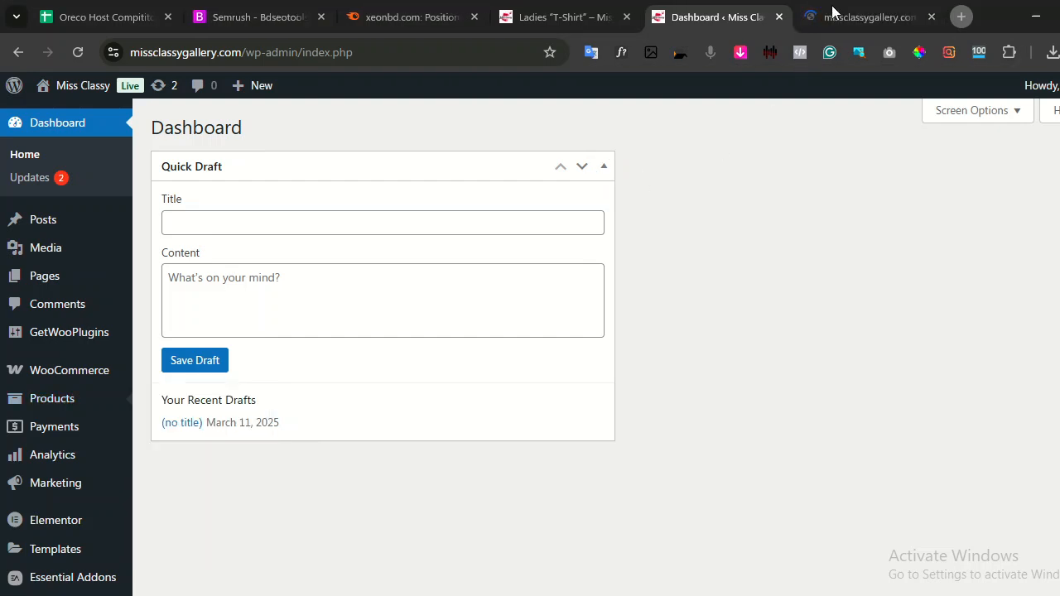
click(832, 12)
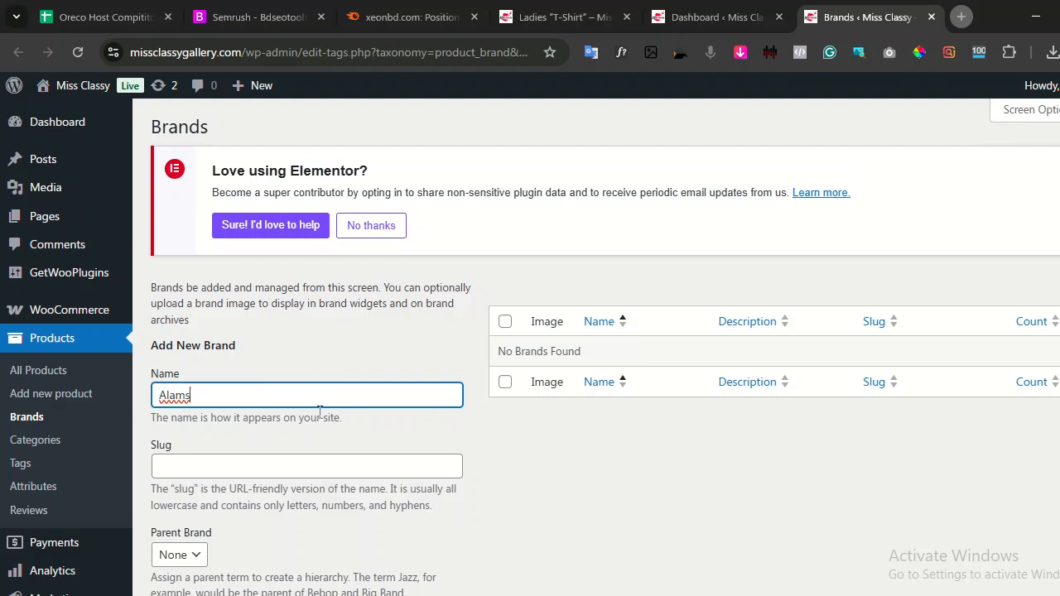
Add a new product brand named Alams with no parent brand.
scroll(323, 396, down, 2)
scroll(269, 406, down, 2)
scroll(269, 406, down, 1)
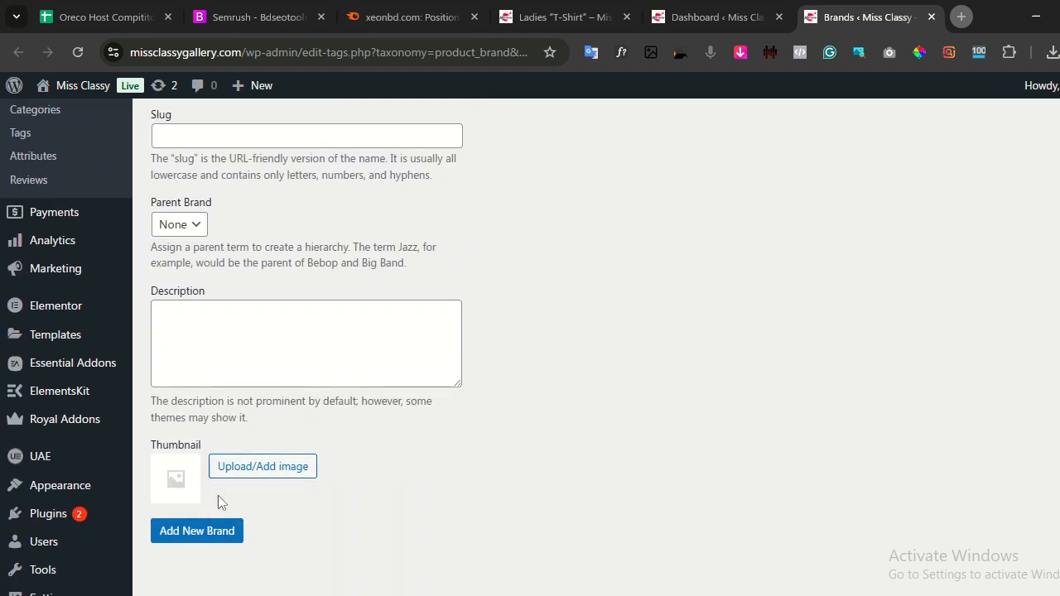
click(208, 534)
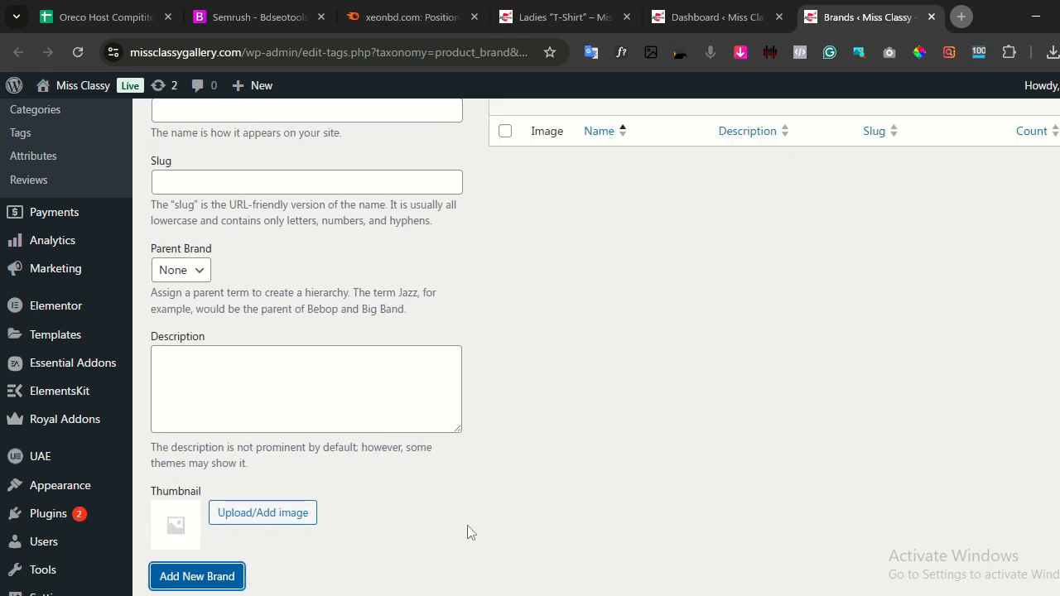
scroll(490, 398, up, 2)
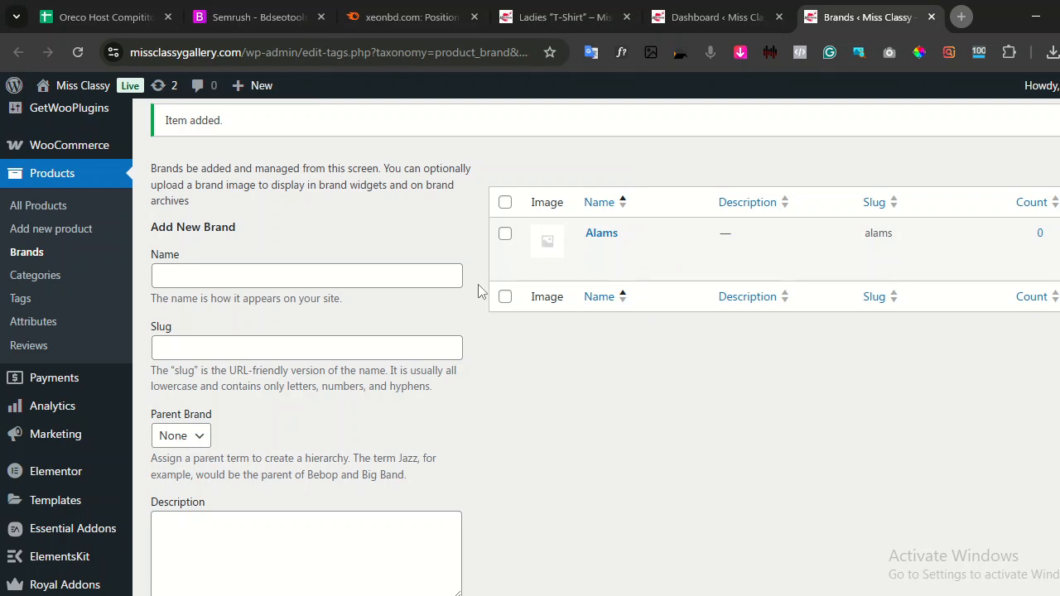
mouse_move(525, 268)
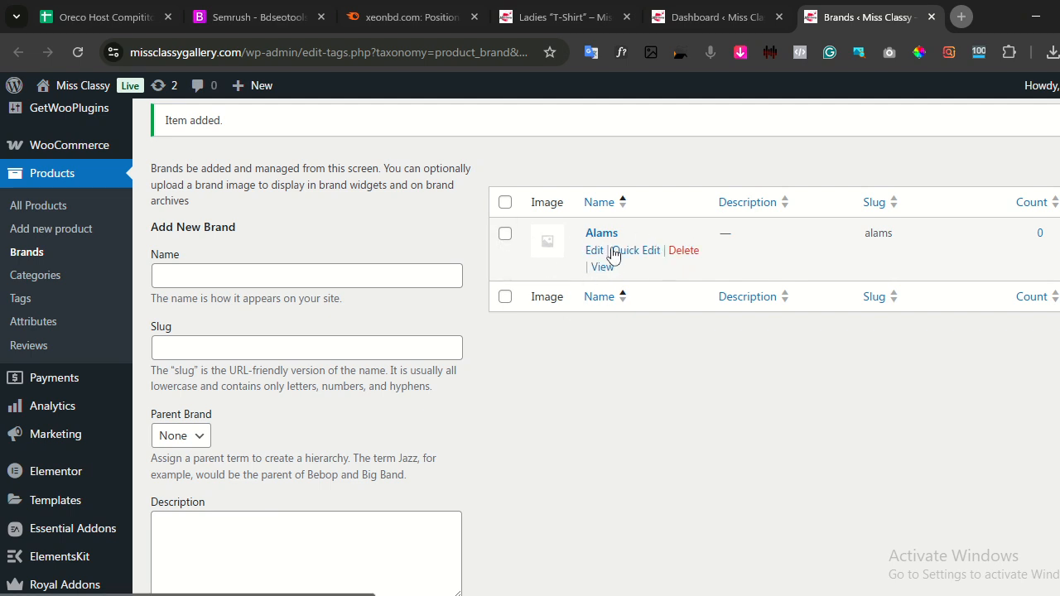
Open the product categories page and bulk-delete all categories except the default Dresses category.
click(27, 277)
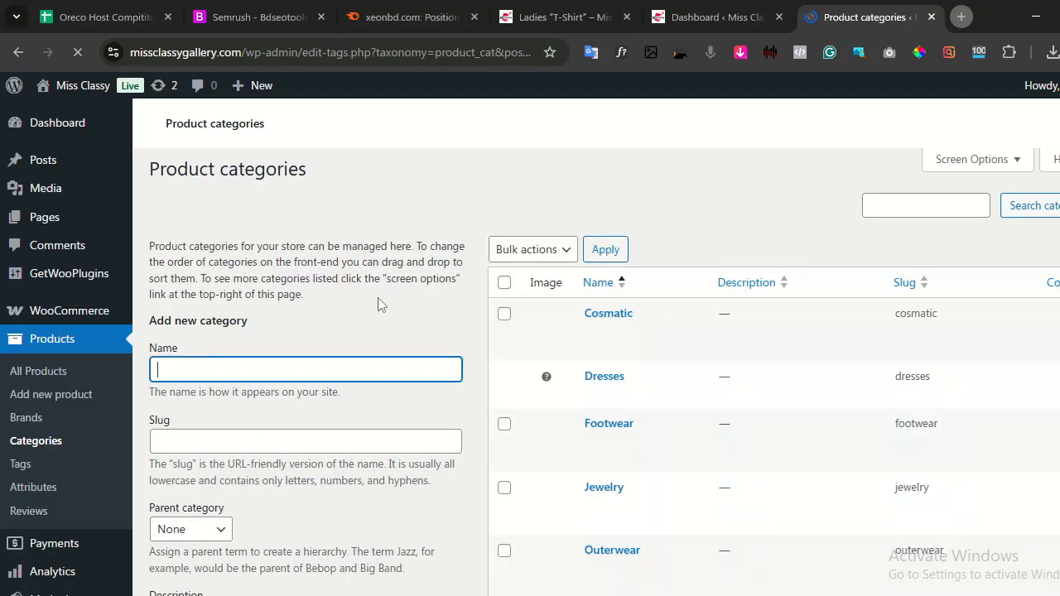
scroll(634, 575, down, 5)
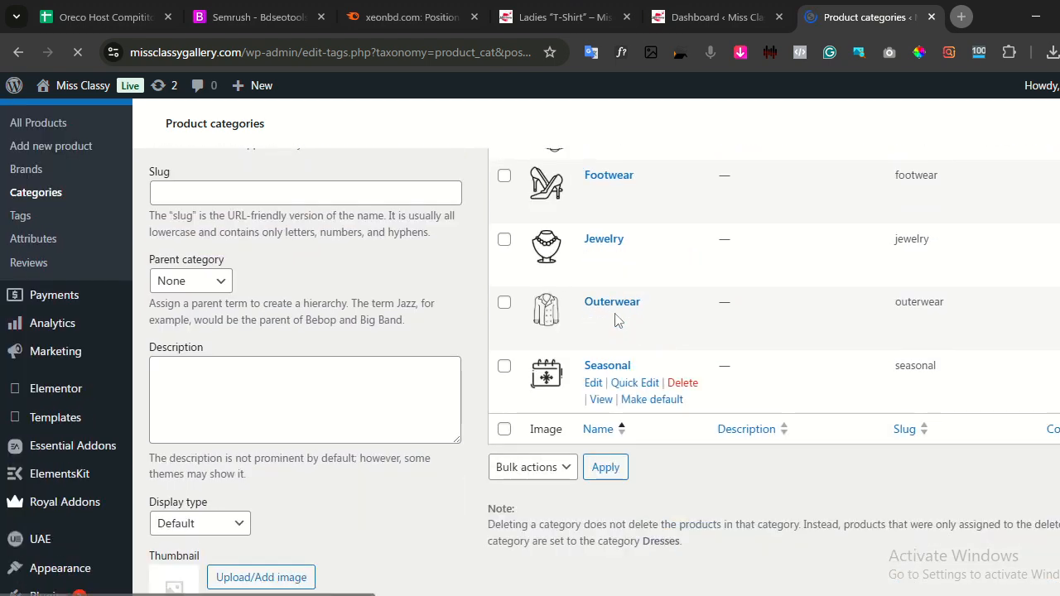
scroll(572, 381, up, 3)
click(504, 283)
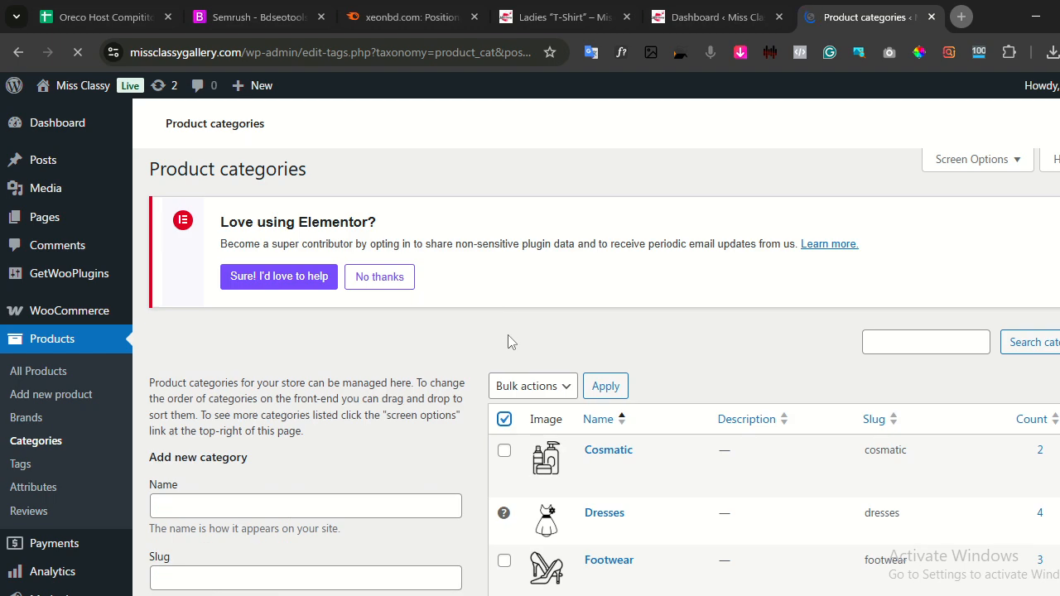
scroll(506, 302, down, 2)
click(504, 286)
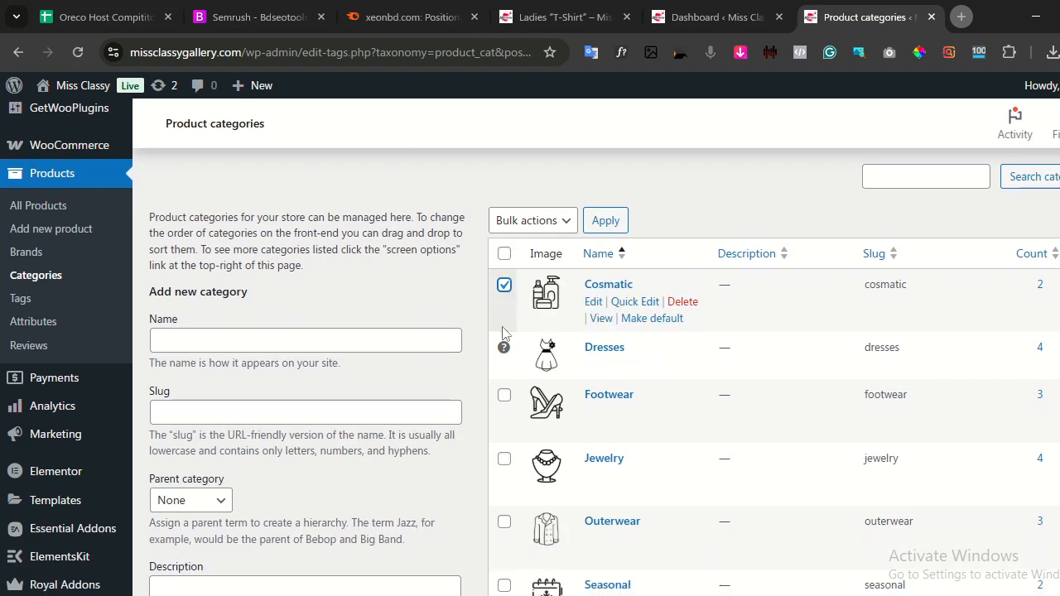
click(504, 396)
click(504, 254)
click(553, 226)
click(514, 268)
click(606, 221)
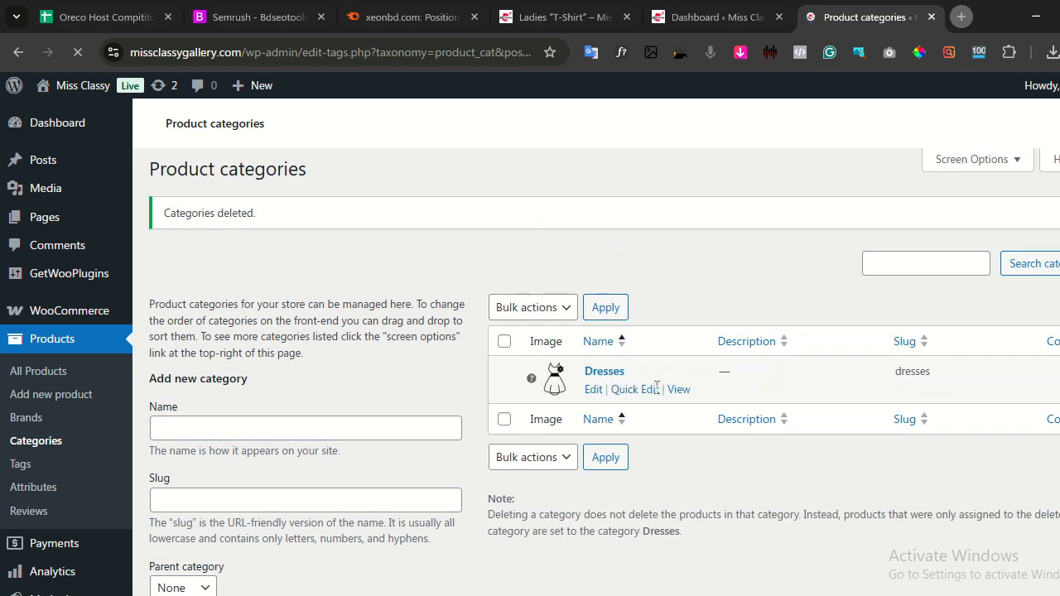
click(304, 436)
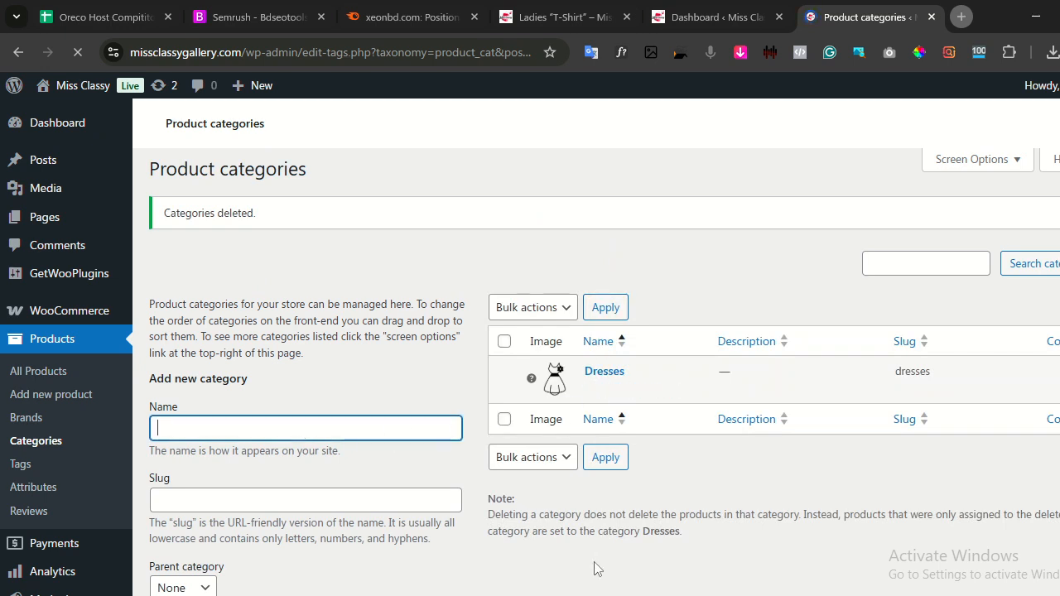
scroll(454, 396, down, 4)
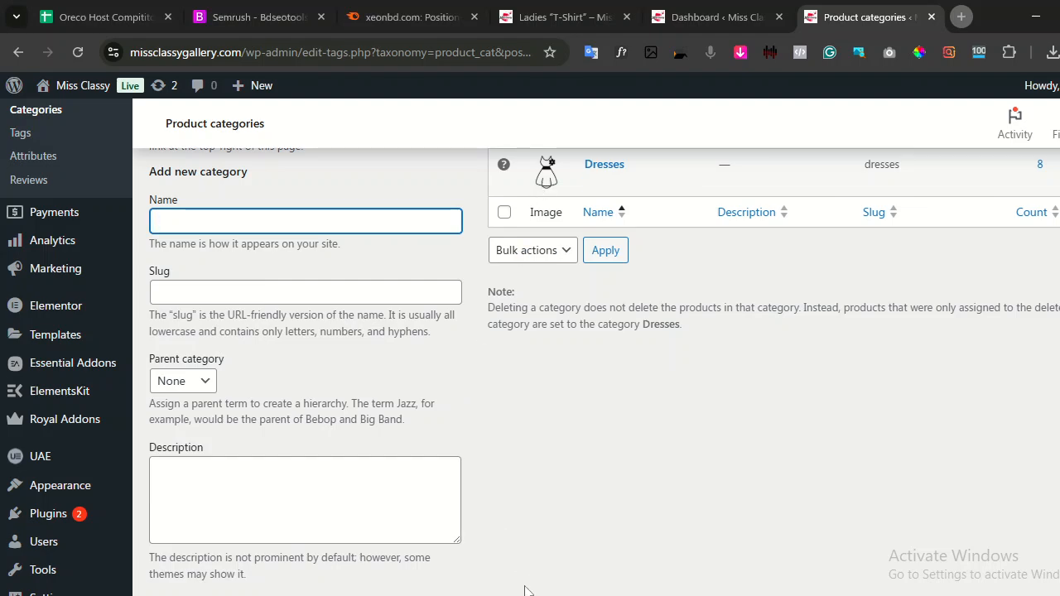
key(alt+Tab)
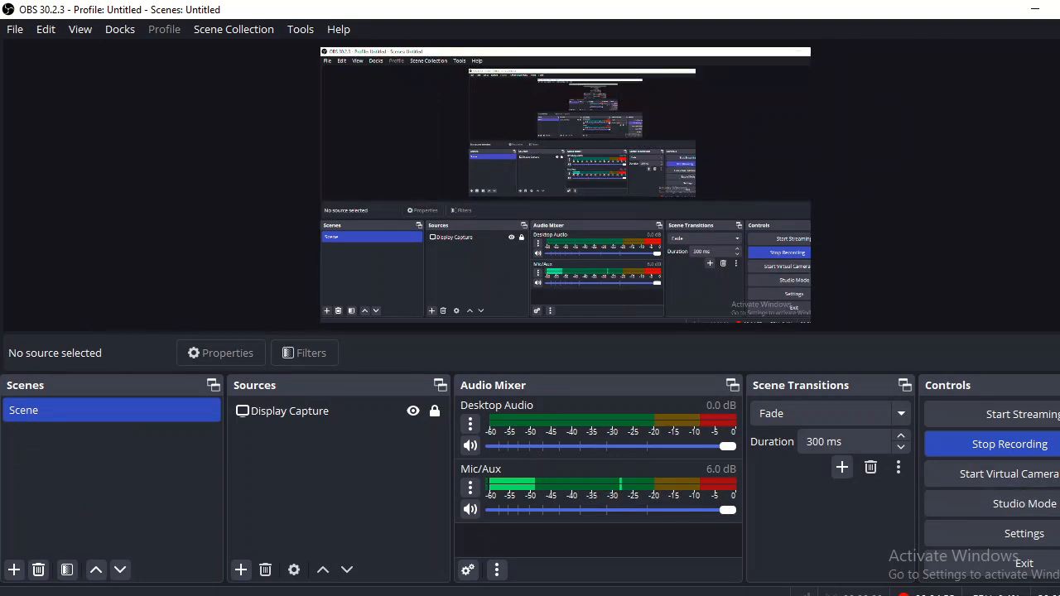
click(1039, 7)
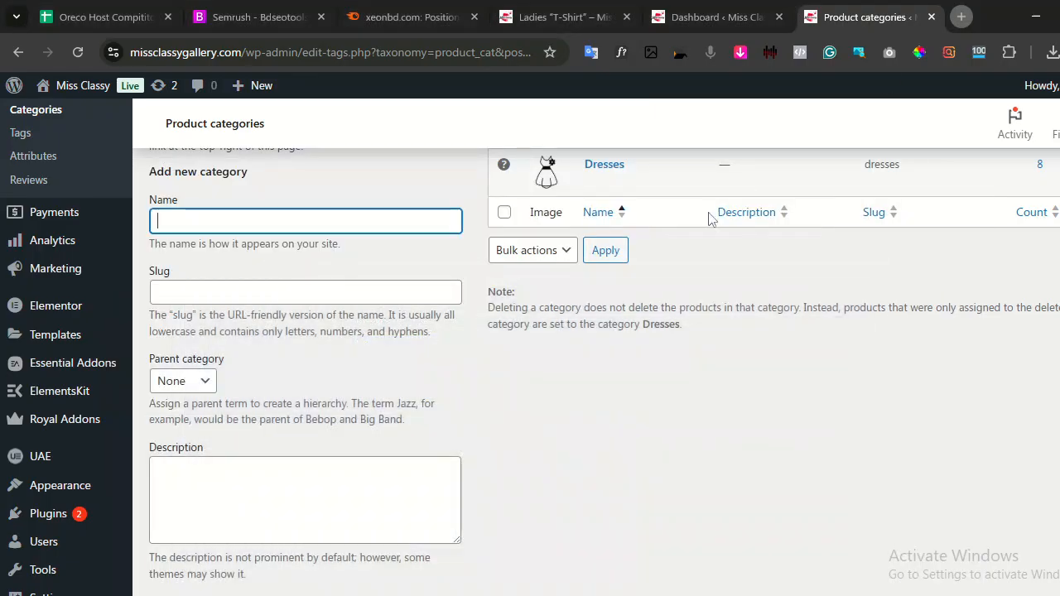
Switch to the hostnin.com workbook in Excel and close the dianahost.com workbook, saving its changes.
mouse_move(628, 594)
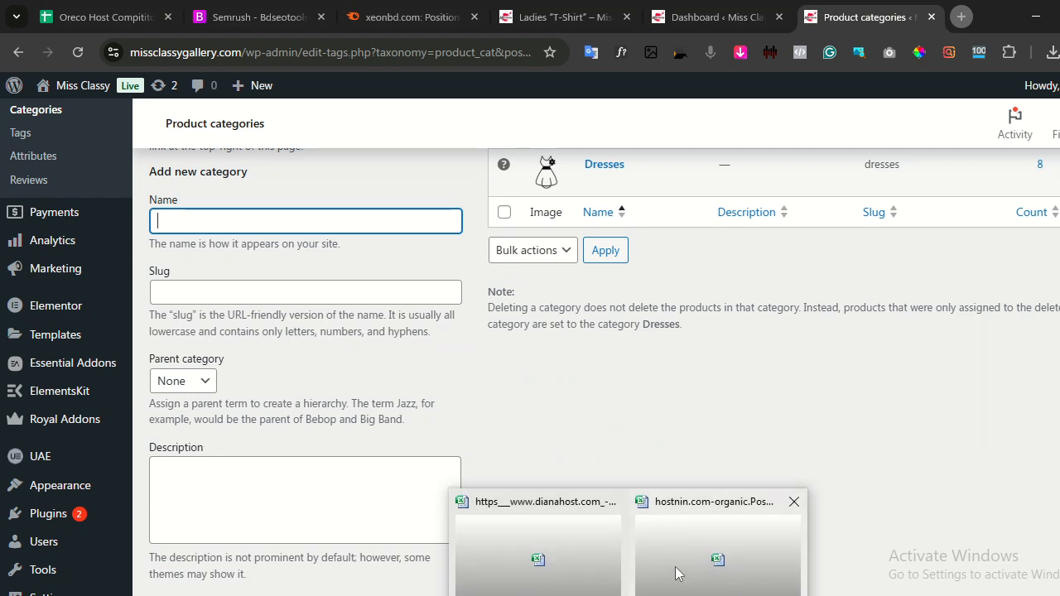
click(679, 571)
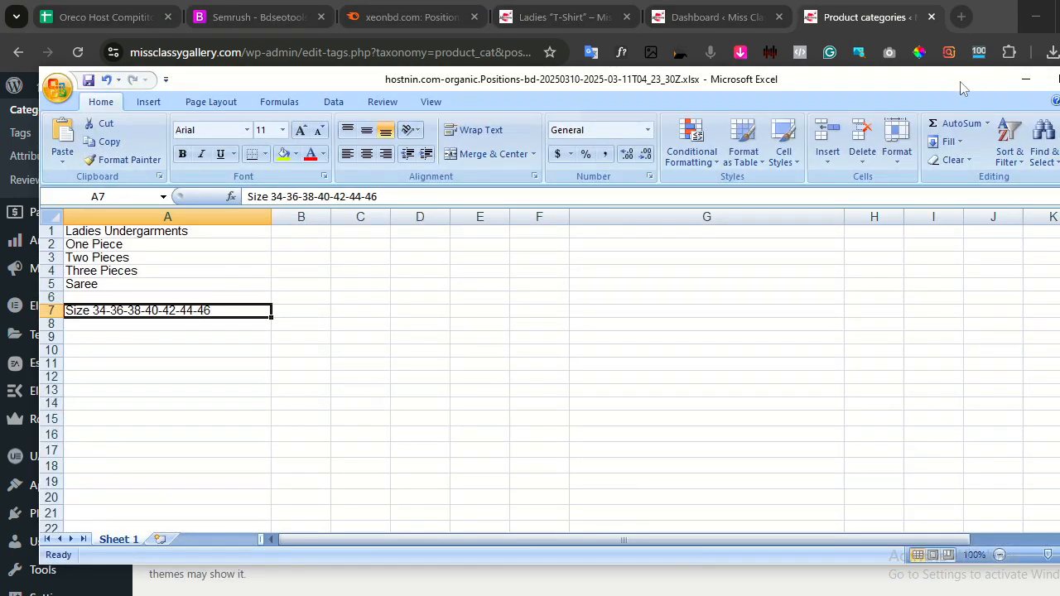
mouse_move(598, 520)
click(613, 504)
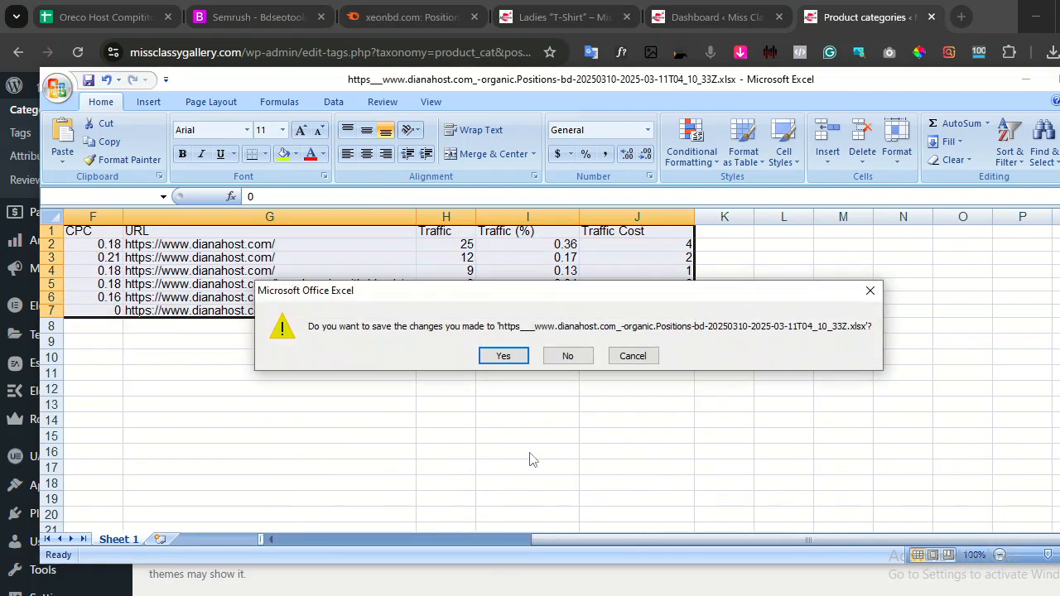
click(505, 358)
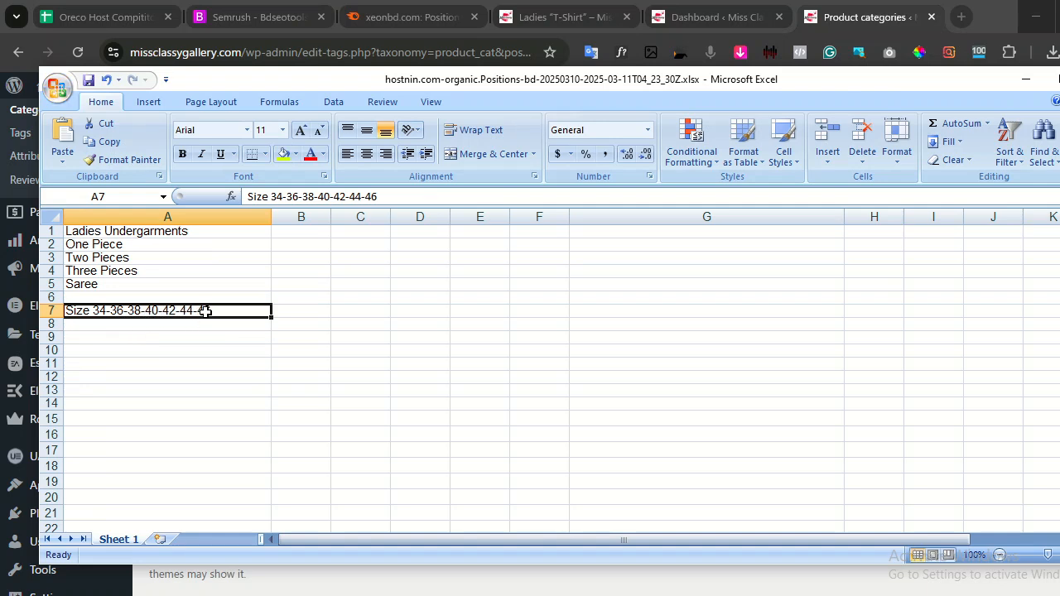
Copy cells A1:A5, from Ladies Undergarments through Saree, in the hostnin.com workbook.
click(126, 234)
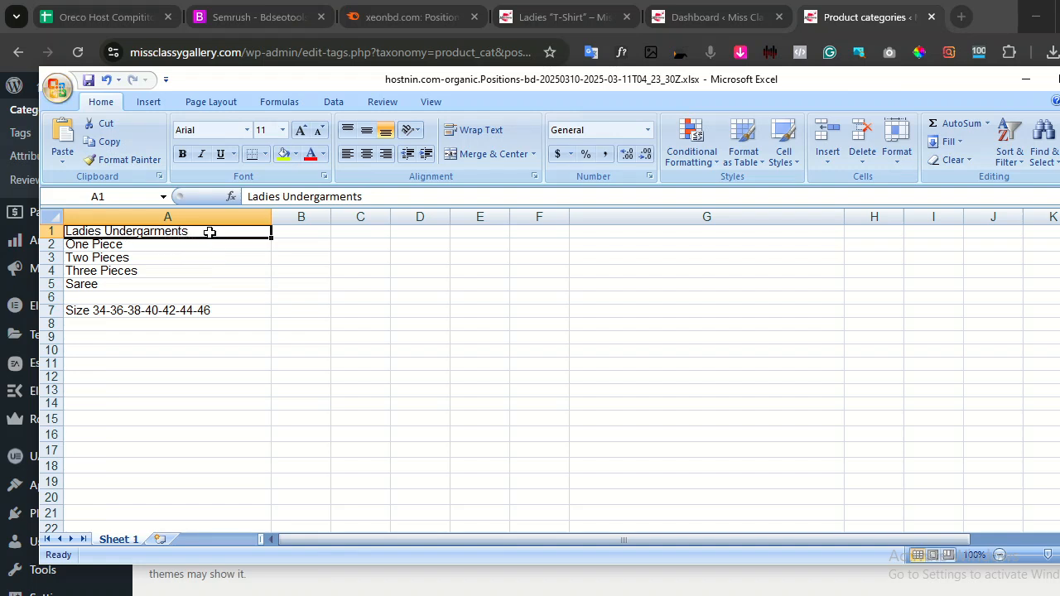
drag(210, 237, 196, 275)
right_click(195, 275)
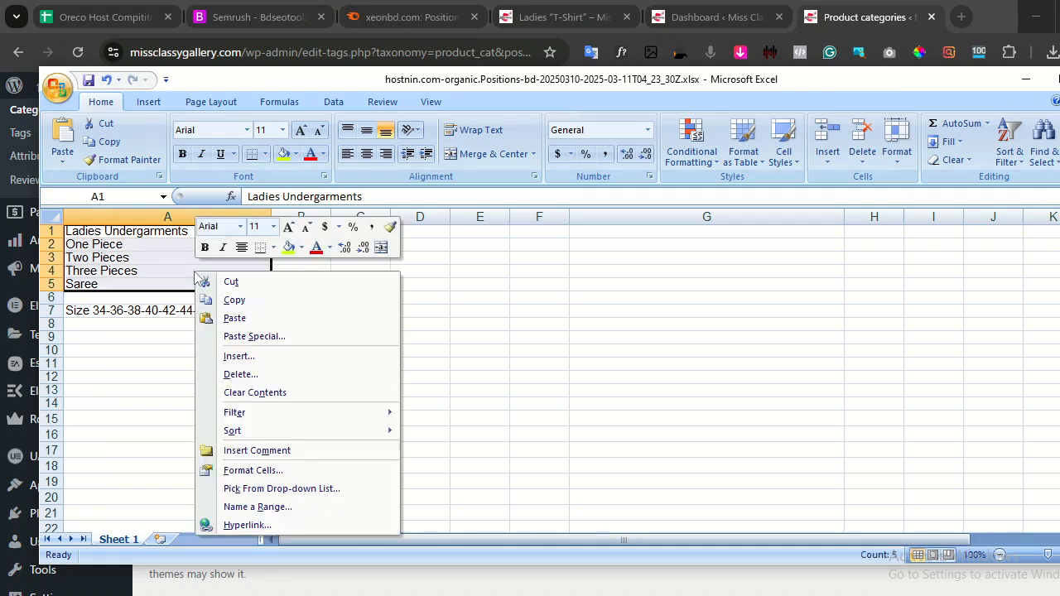
click(240, 300)
Switch back to the browser and open ChatGPT in a new tab.
click(962, 17)
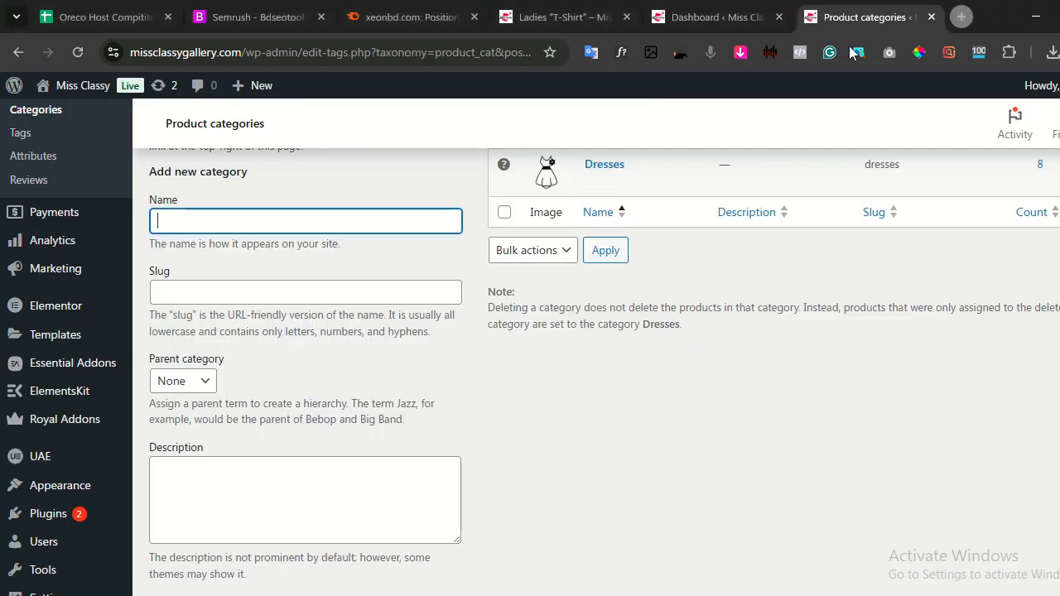
click(463, 55)
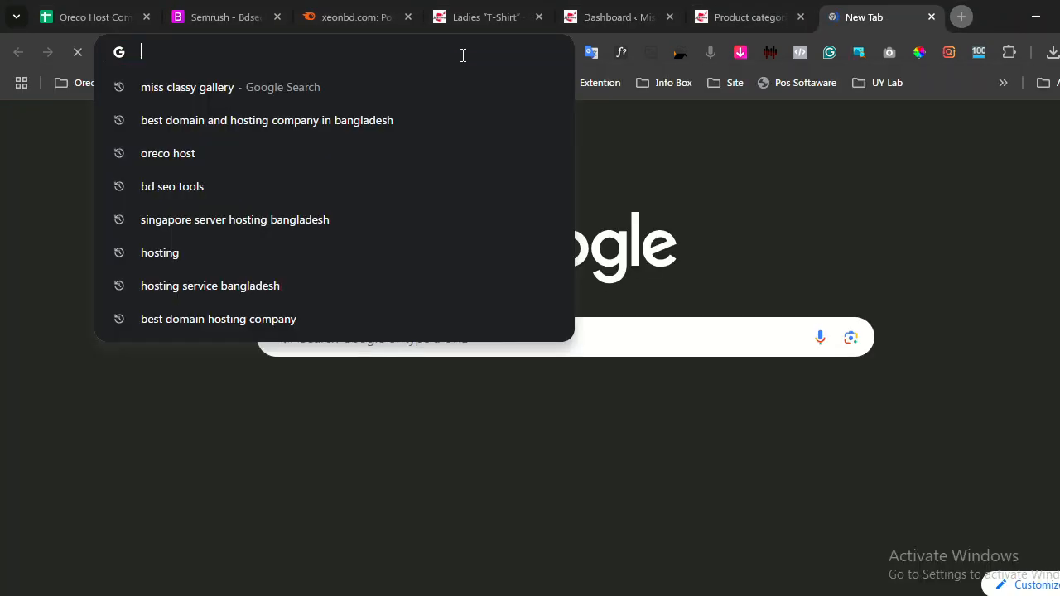
text(openai)
key(Return)
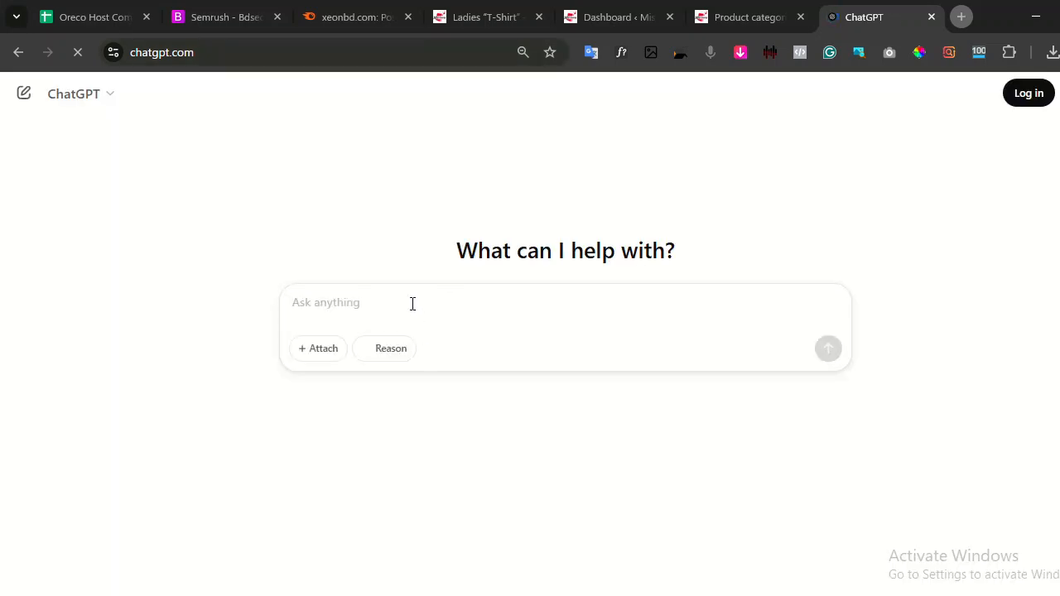
Stay logged out and ask ChatGPT to "create short categories" for the copied list, pasted in quotation marks.
text(")
key(ctrl+v)
key(BackSpace)
key(BackSpace)
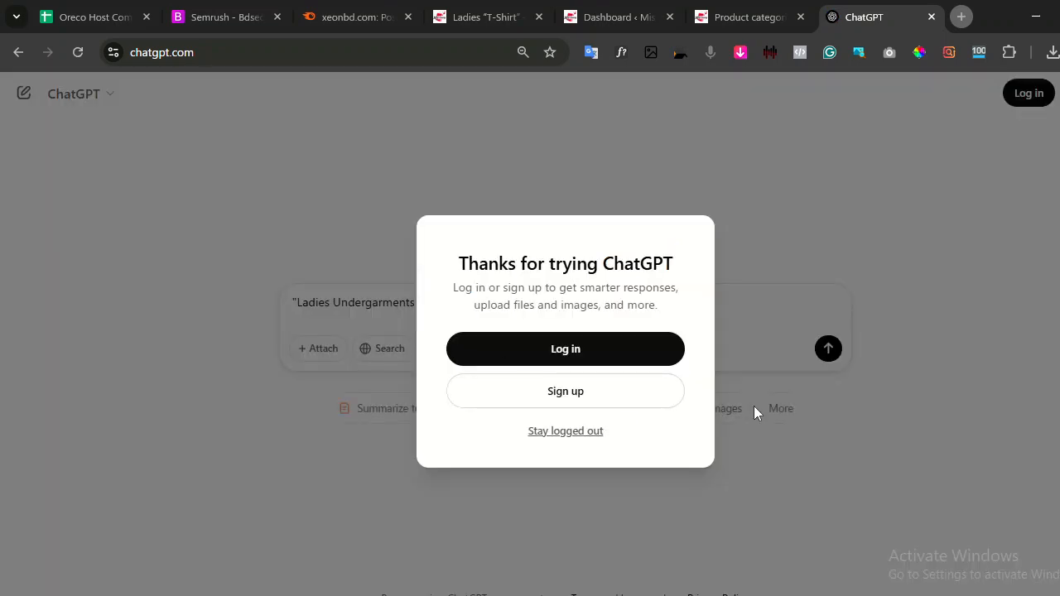
click(544, 427)
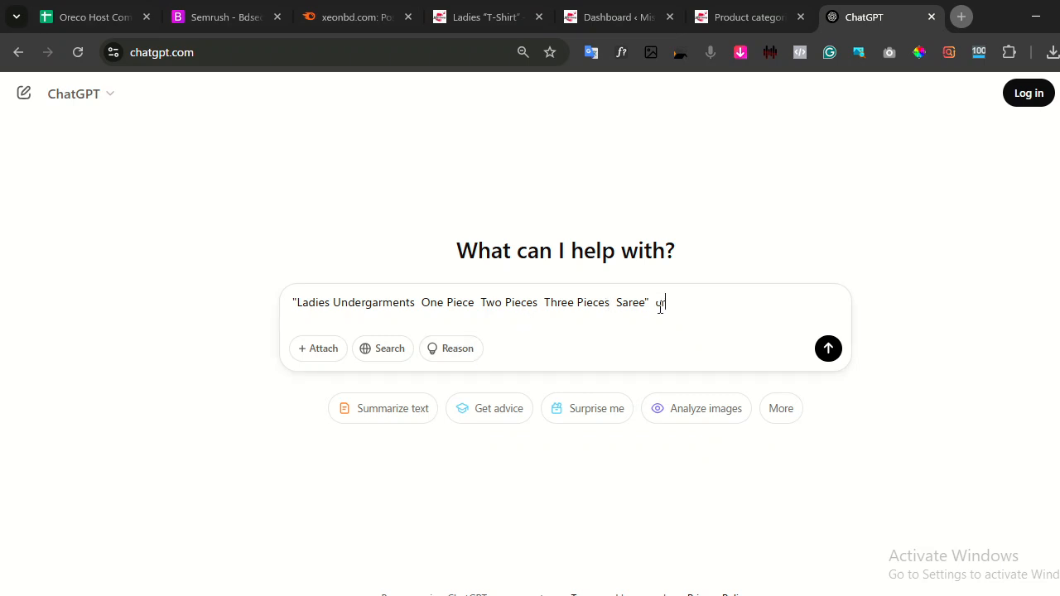
text(create short categorie)
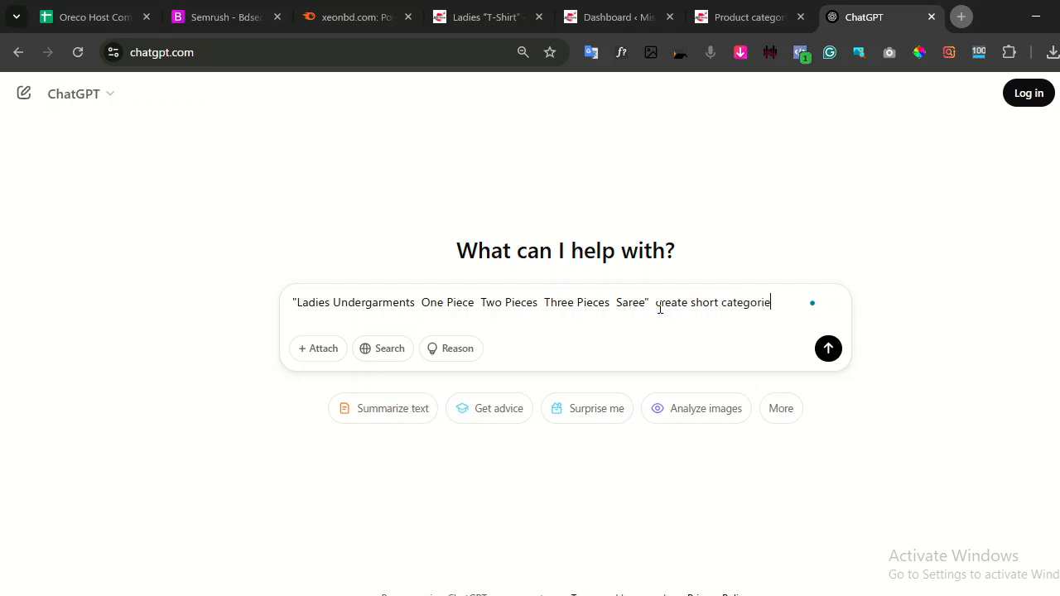
key(Return)
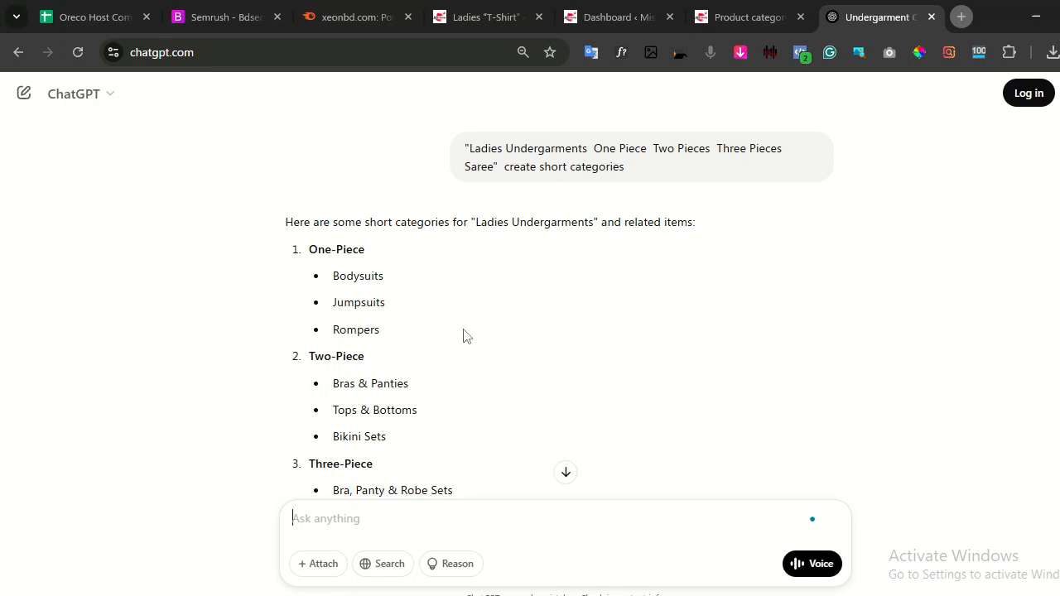
Review the suggested categories under One-Piece, Two-Piece, Three-Piece and Saree in ChatGPT's reply.
scroll(462, 328, down, 1)
scroll(462, 328, down, 2)
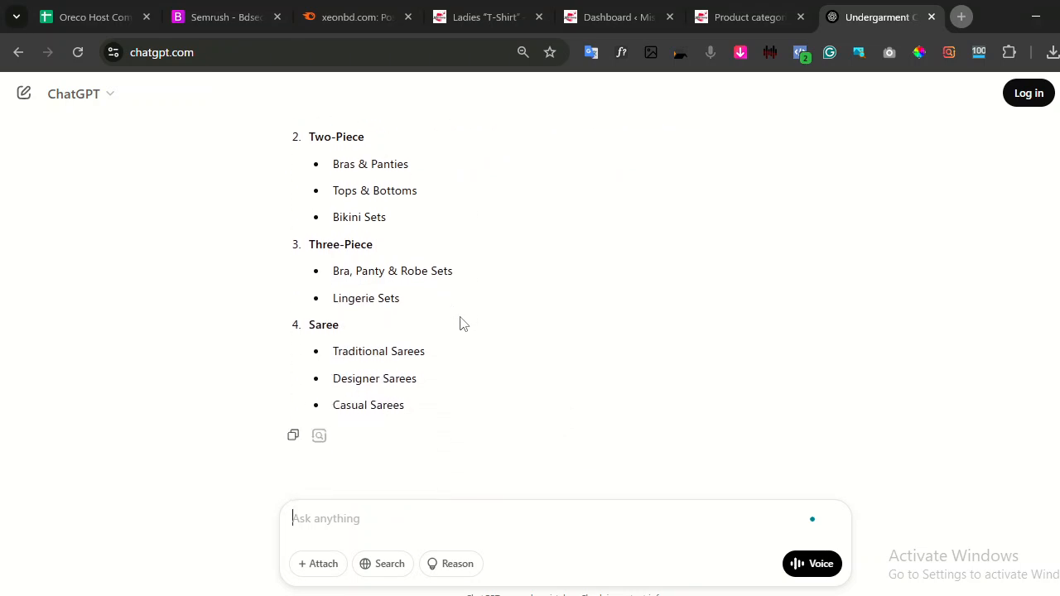
scroll(462, 324, up, 3)
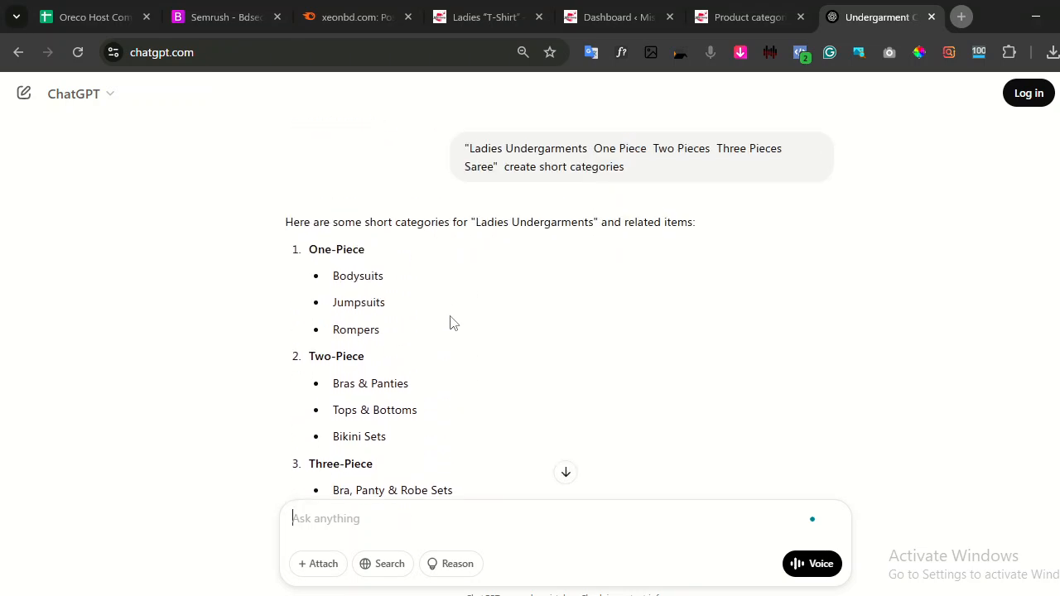
drag(311, 250, 381, 277)
drag(339, 329, 392, 324)
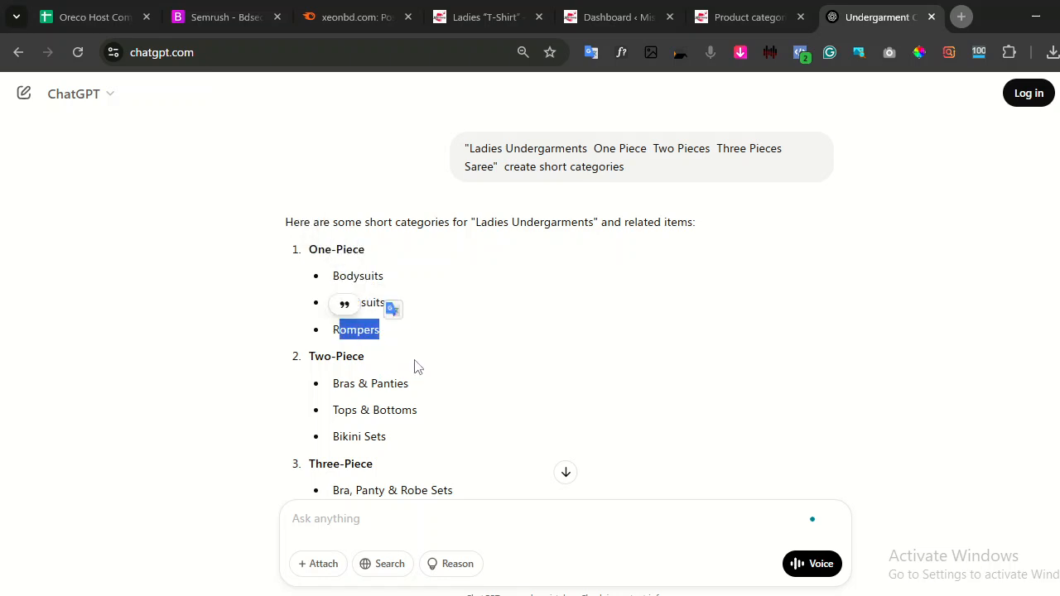
scroll(414, 362, down, 1)
scroll(417, 367, down, 2)
scroll(386, 353, up, 3)
click(362, 269)
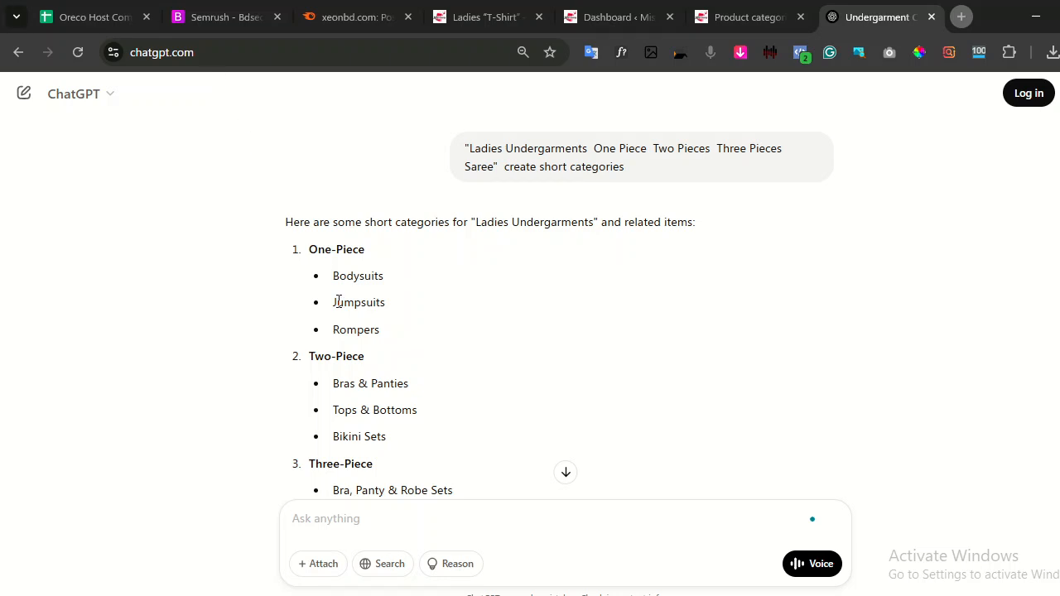
scroll(318, 296, down, 3)
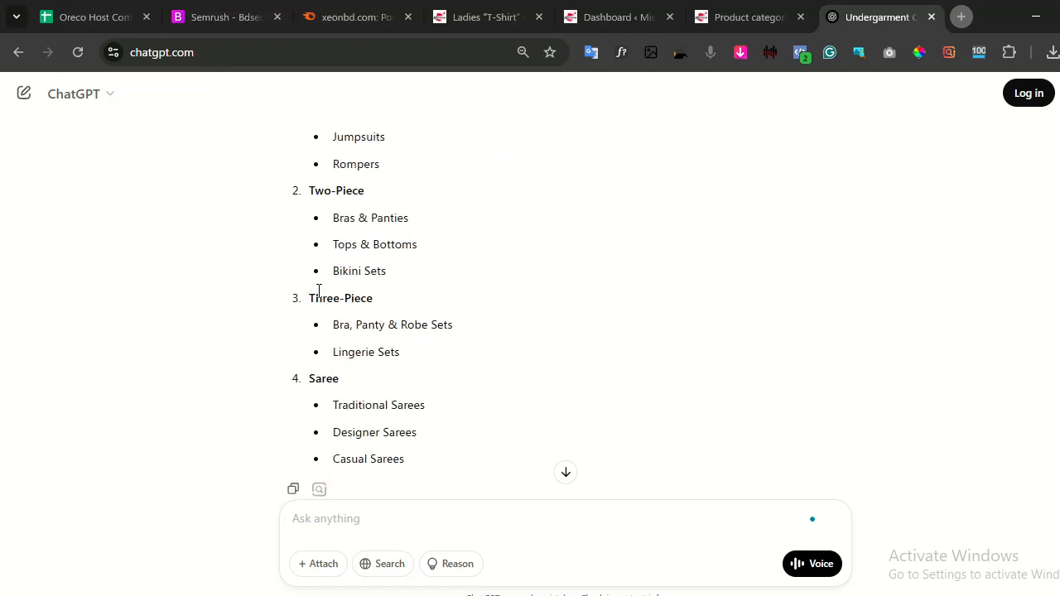
scroll(319, 295, up, 3)
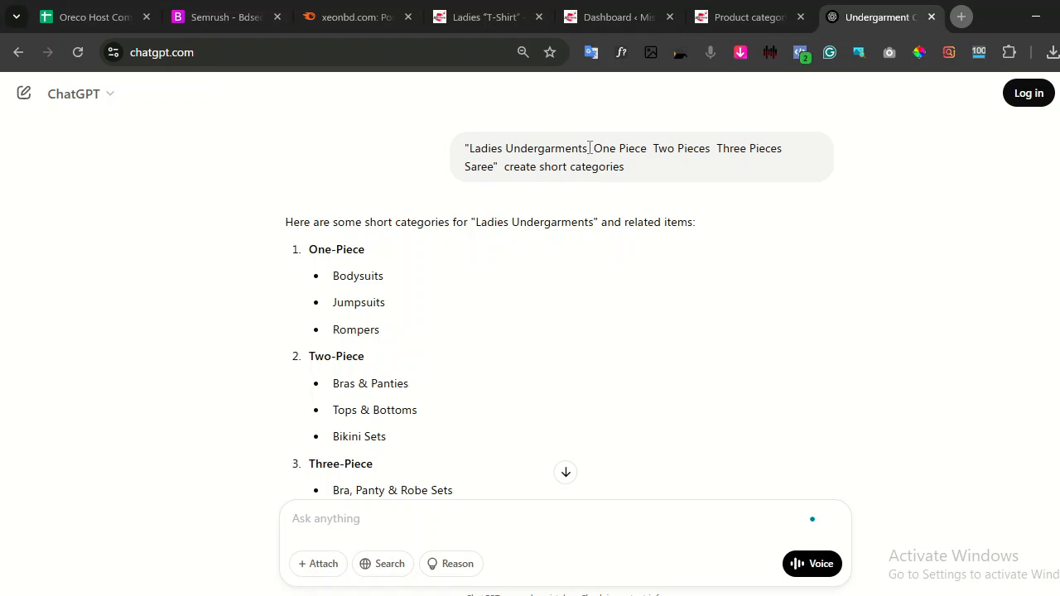
Copy "Ladies Undergarments" from the earlier prompt and send ChatGPT the follow-up "Ladies Undergarments" need short.
drag(585, 148, 470, 148)
right_click(487, 148)
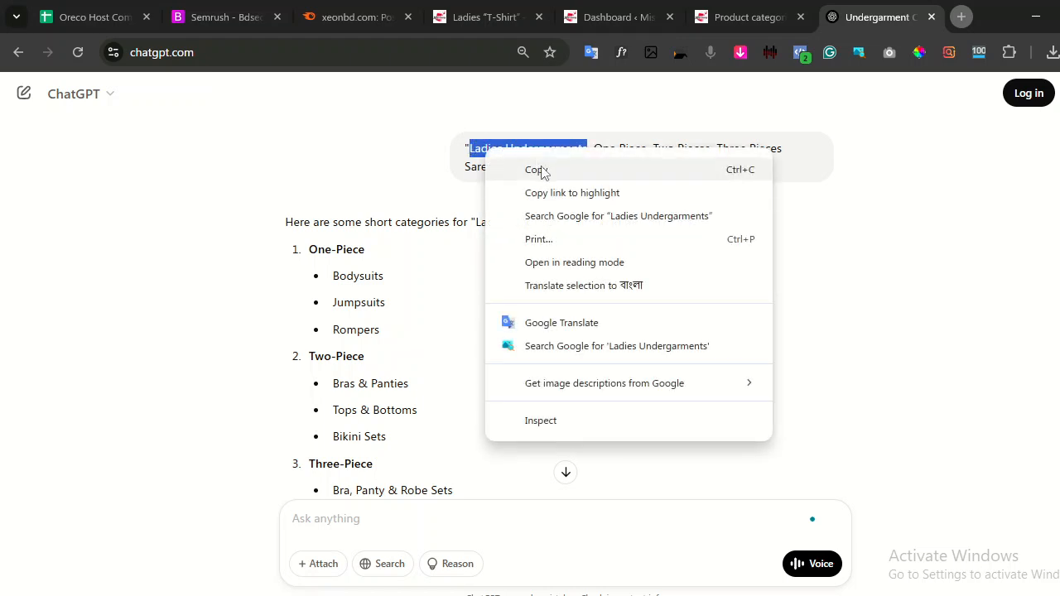
click(540, 168)
click(450, 512)
text(")
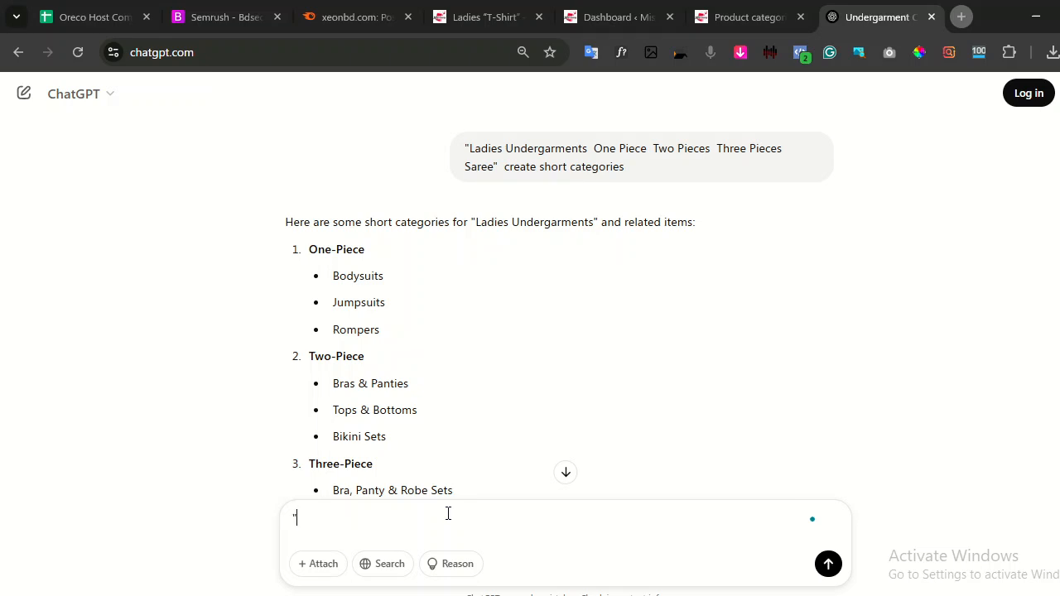
key(ctrl+v)
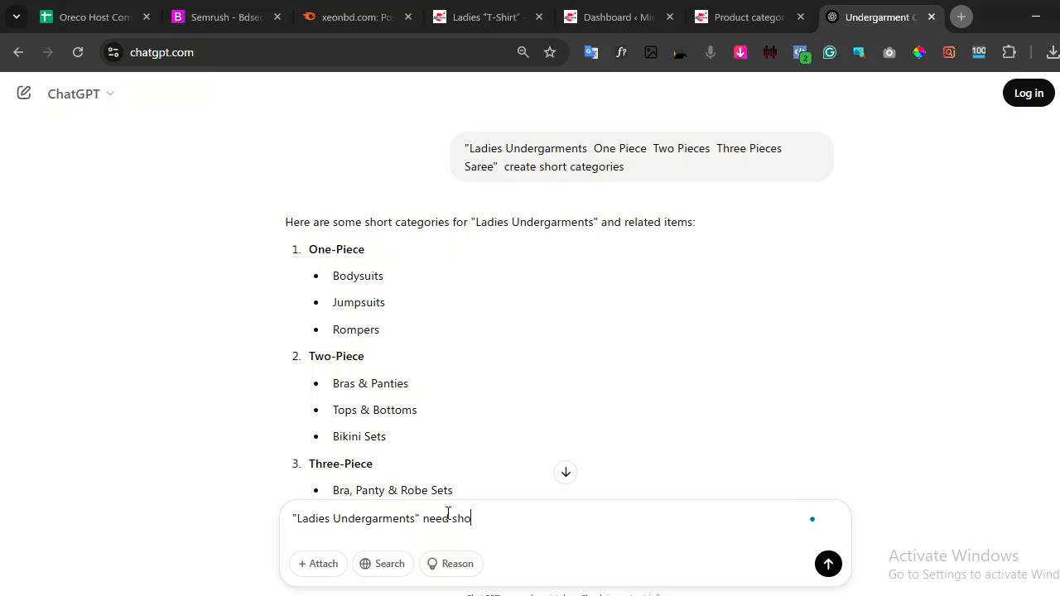
key(Return)
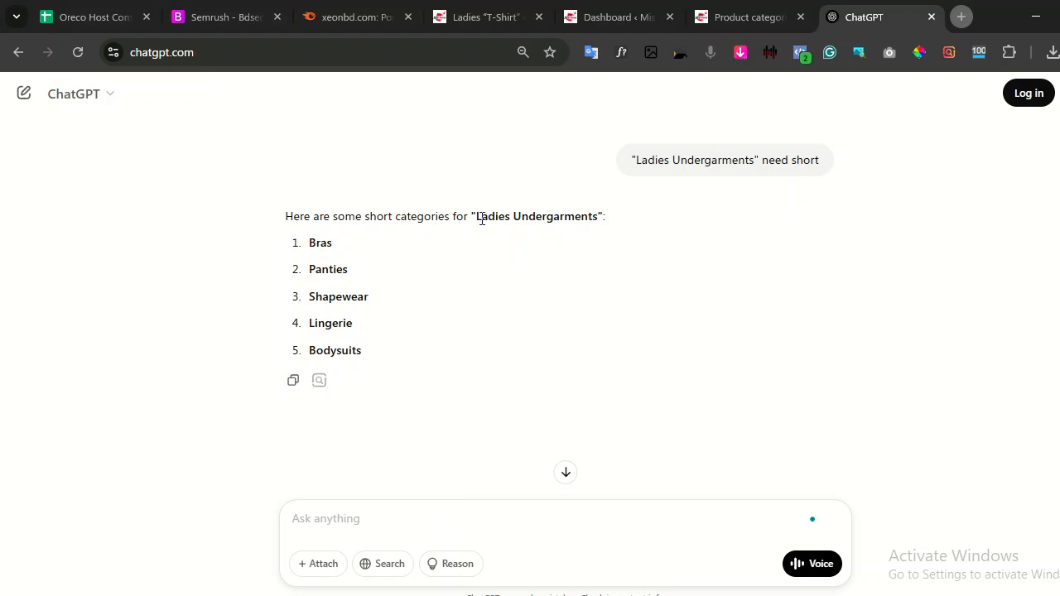
Return to the store's product categories page and enter "Ladies Undergarments" as the new category's name.
drag(479, 217, 599, 220)
click(645, 148)
click(478, 19)
click(598, 21)
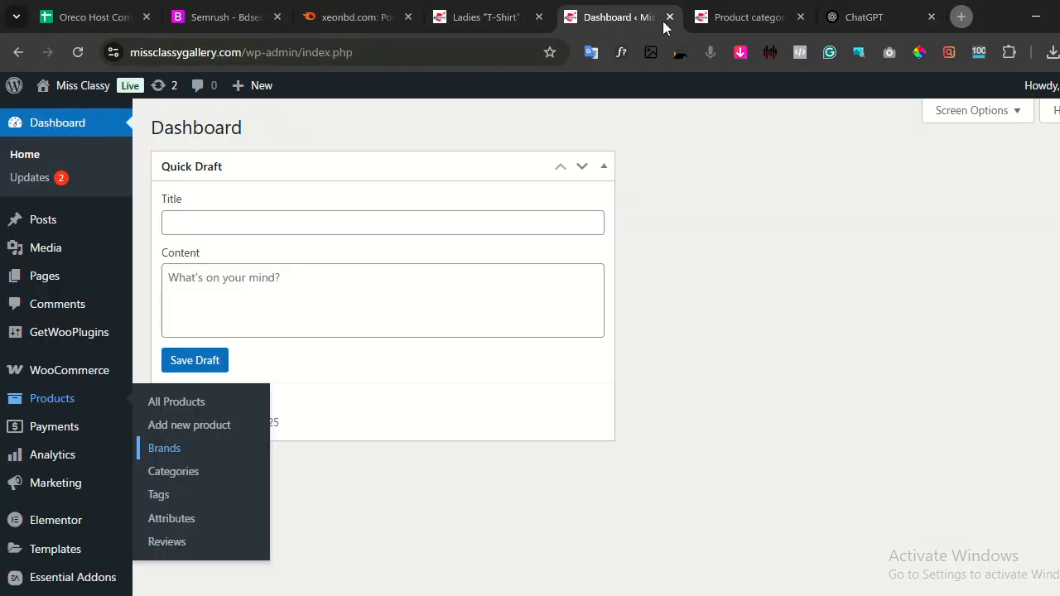
click(739, 20)
scroll(439, 225, up, 2)
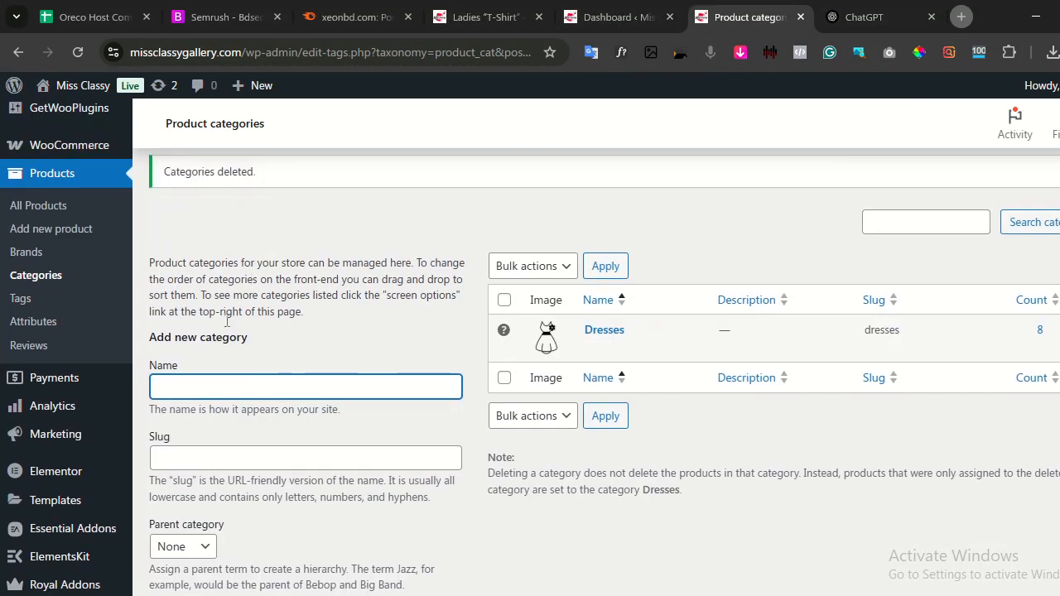
key(ctrl+v)
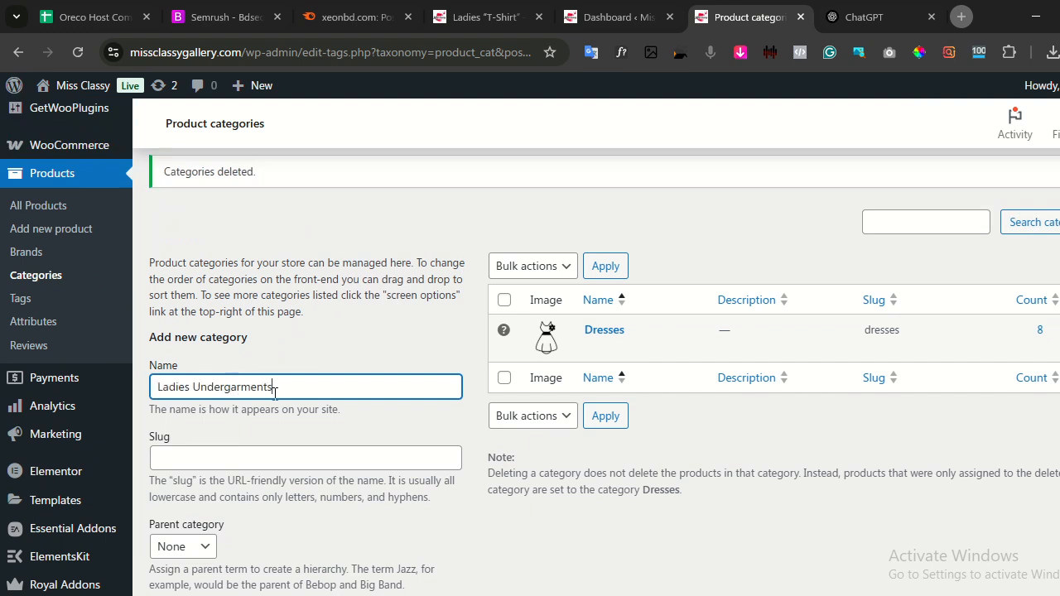
scroll(249, 394, down, 4)
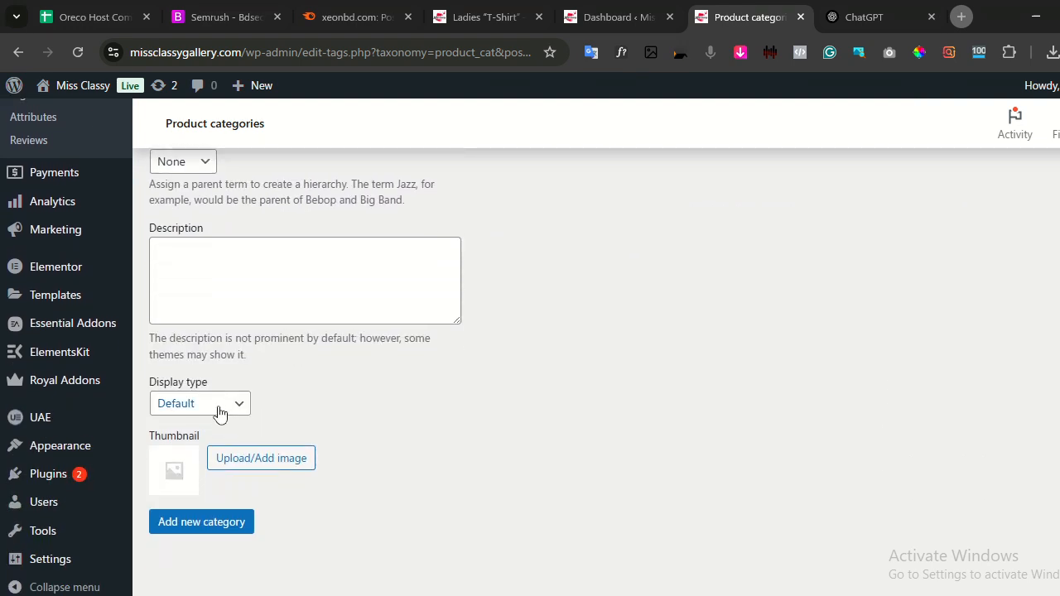
scroll(454, 359, up, 3)
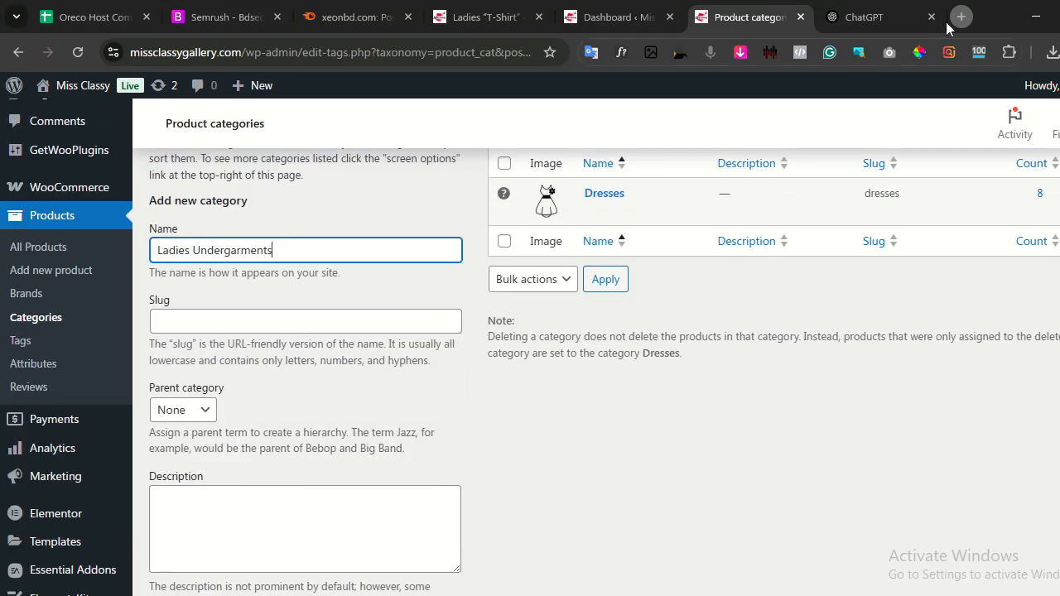
Search Google Images in a new tab for "Ladies Undergarments icon" and look through the results.
click(962, 17)
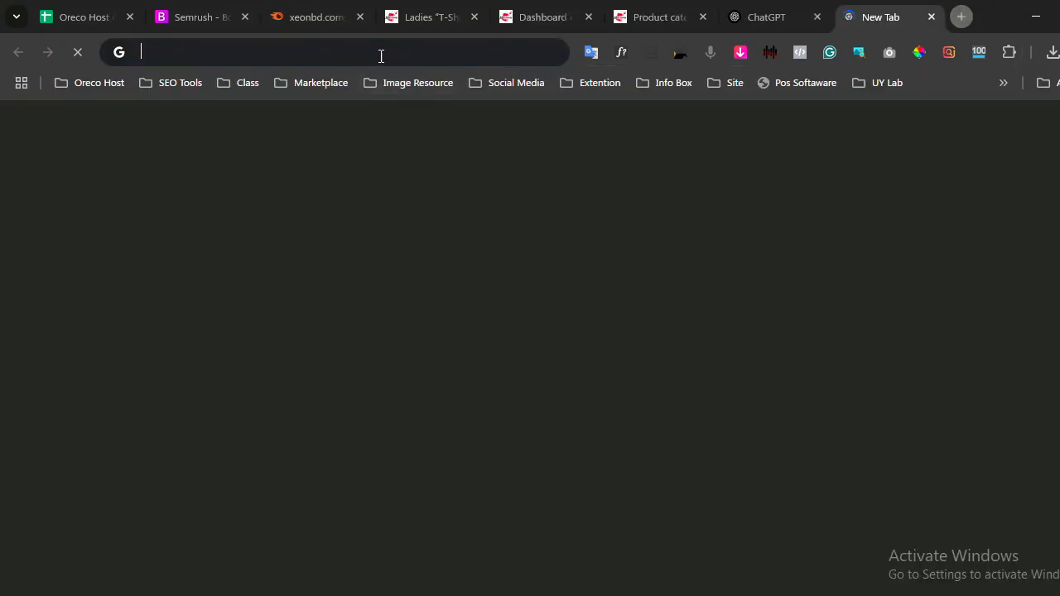
key(ctrl+v)
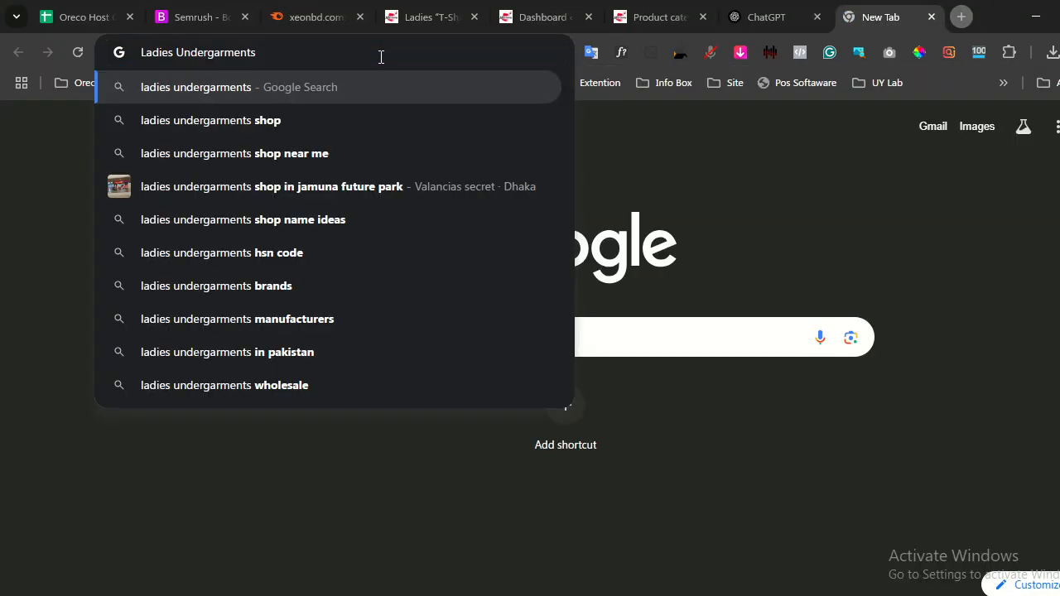
text(icon)
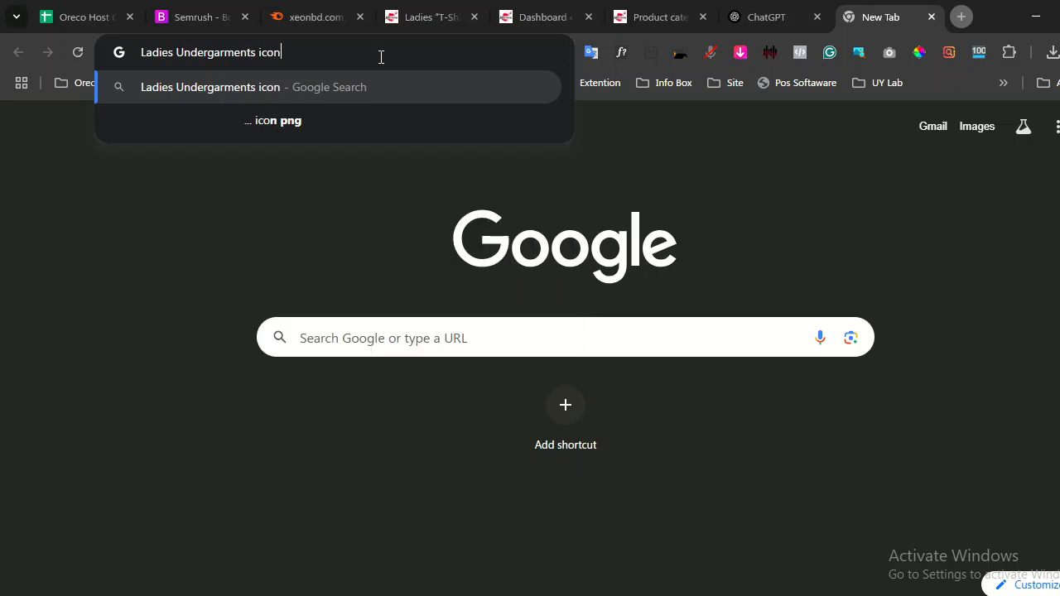
key(Return)
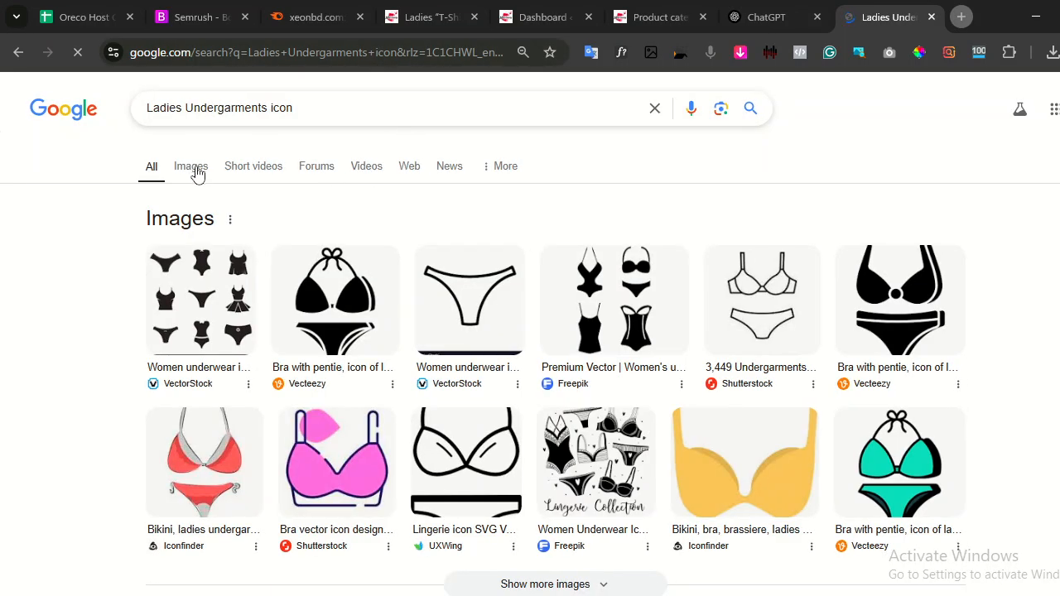
click(194, 170)
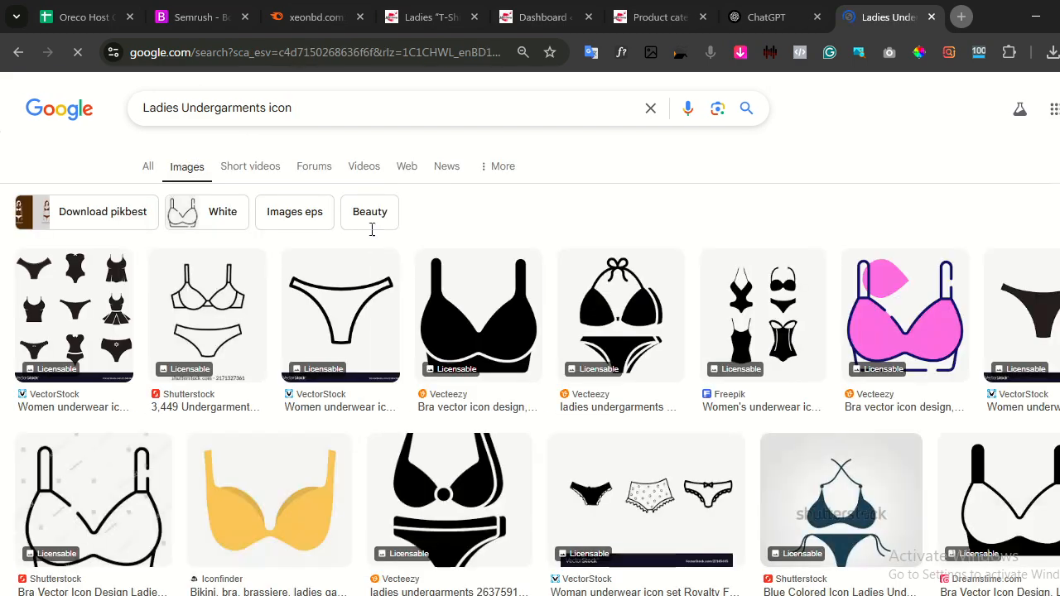
scroll(717, 298, down, 5)
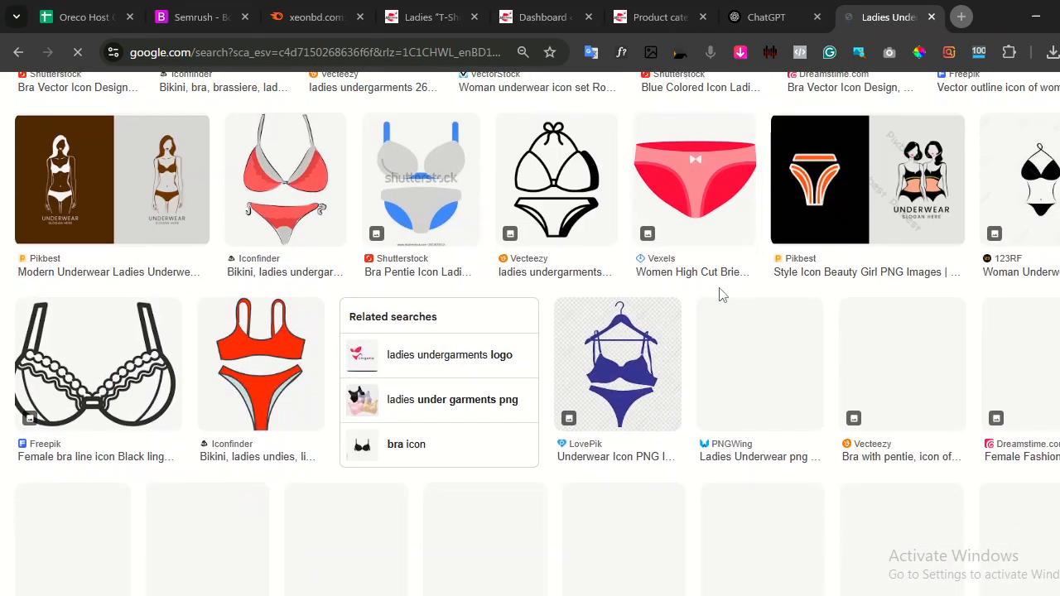
scroll(719, 294, down, 4)
scroll(719, 295, up, 3)
scroll(717, 294, up, 7)
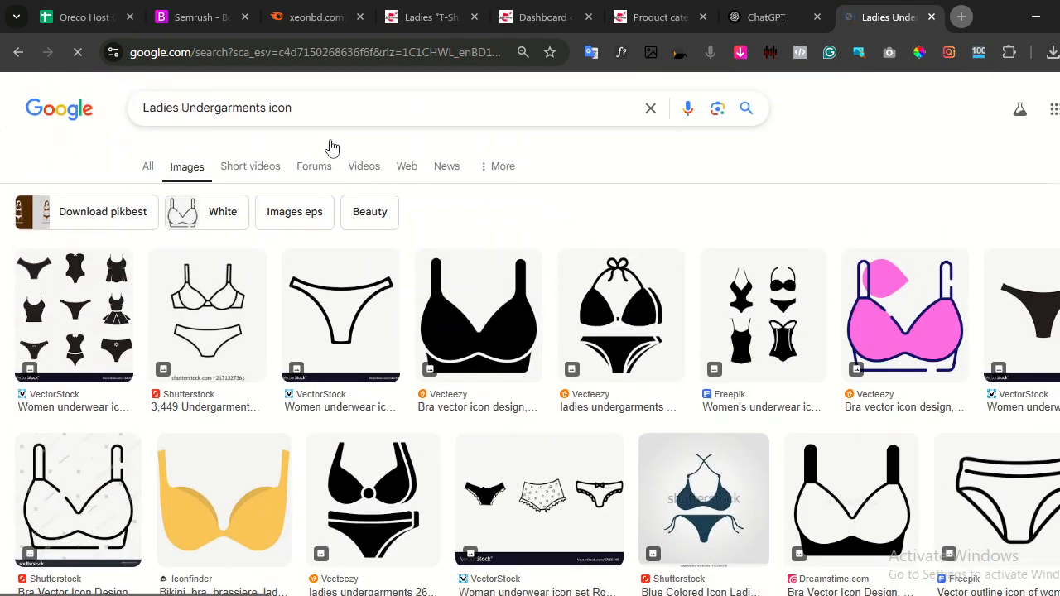
Shorten the image search to "Ladies icon" and browse the results.
drag(266, 108, 184, 110)
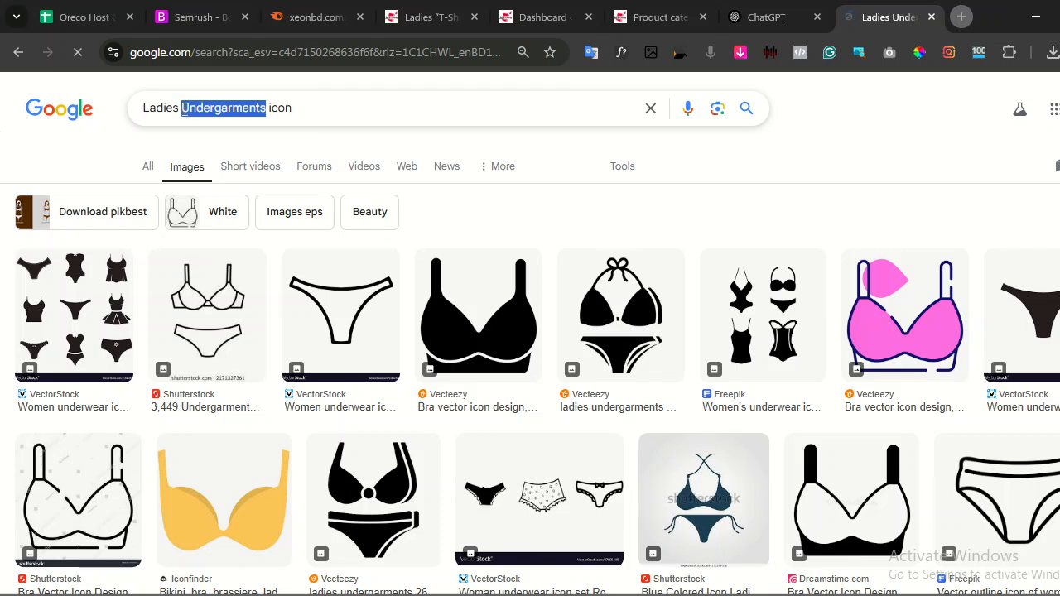
key(BackSpace)
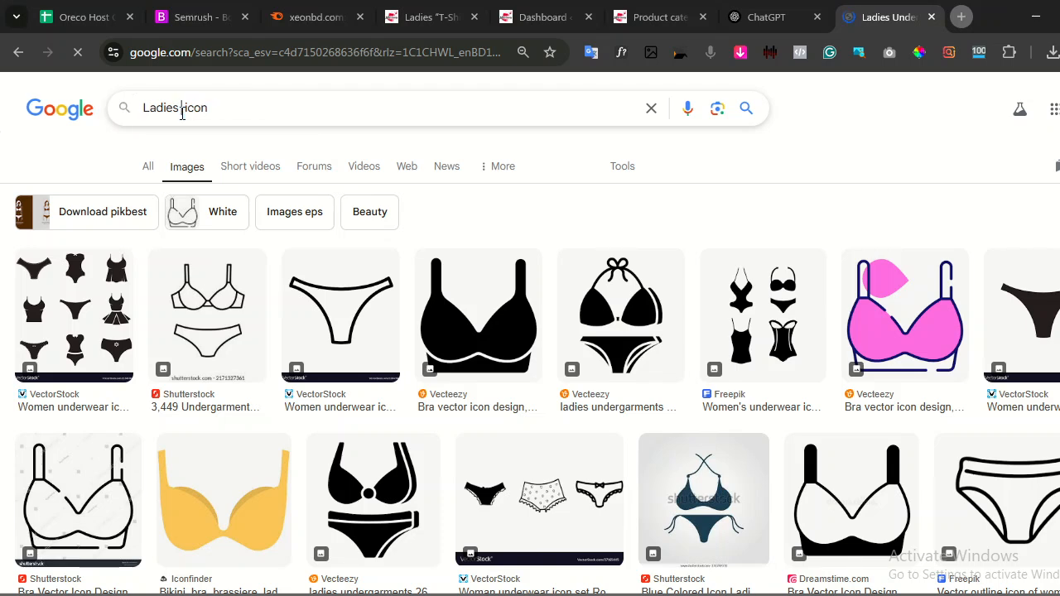
key(Return)
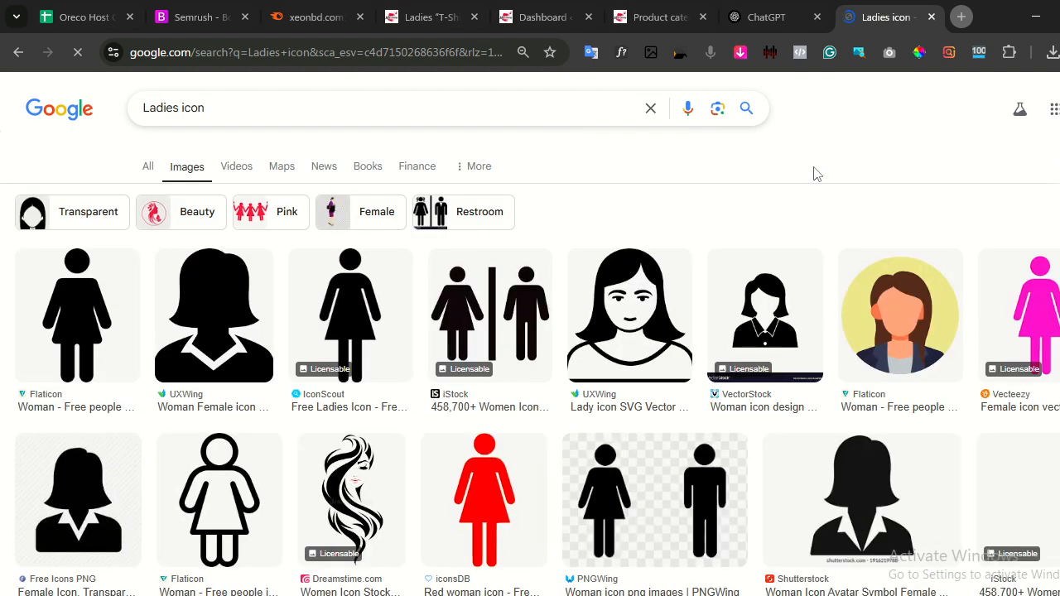
scroll(812, 174, down, 5)
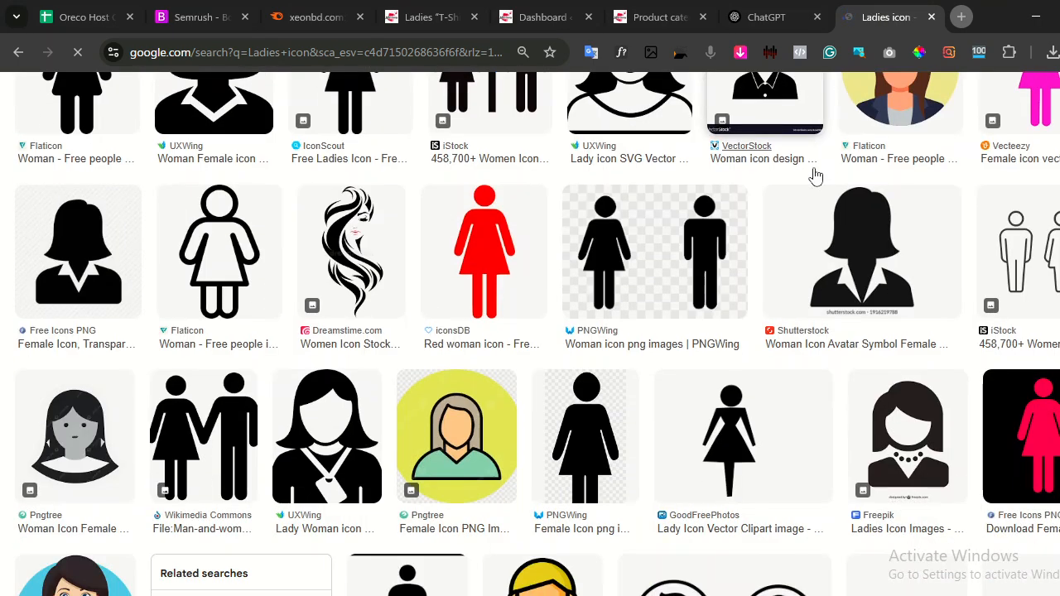
scroll(811, 175, up, 5)
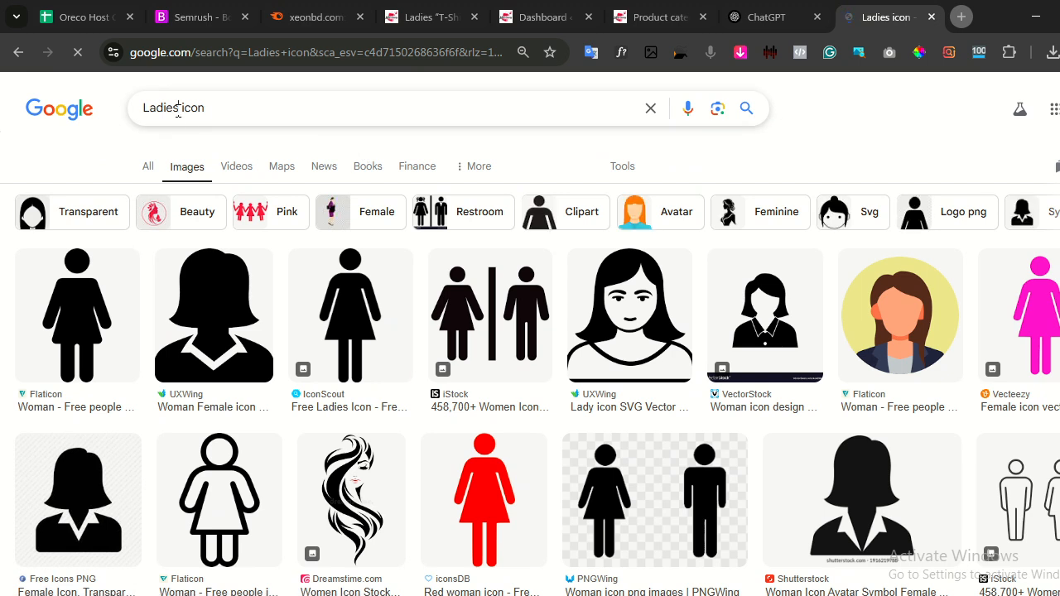
Change the image search to "Ladies dress icon" and browse the results.
click(178, 108)
text(dres )
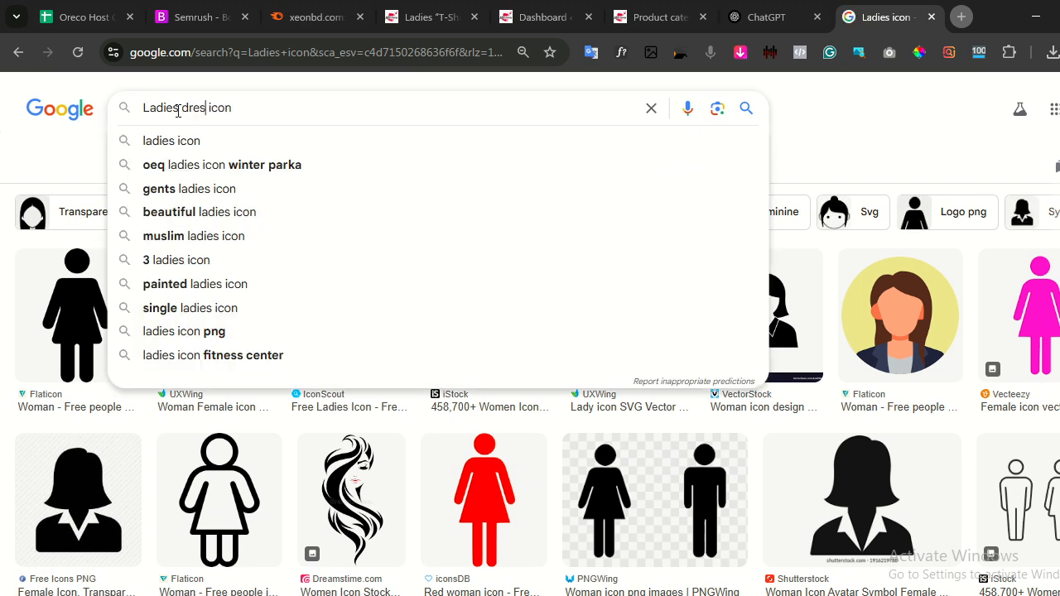
text(s)
key(Return)
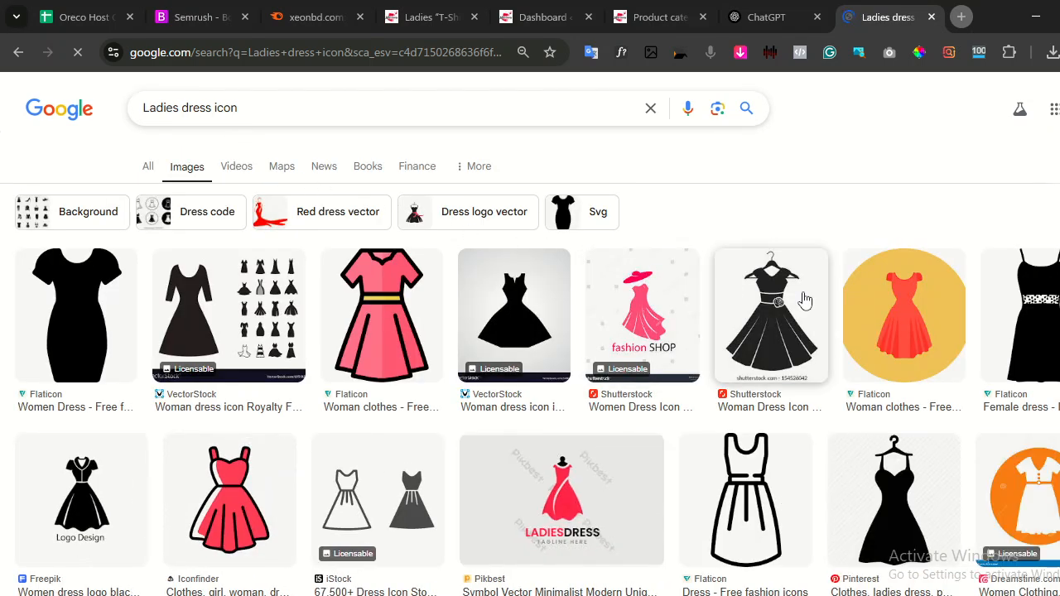
scroll(805, 299, down, 3)
scroll(800, 300, up, 3)
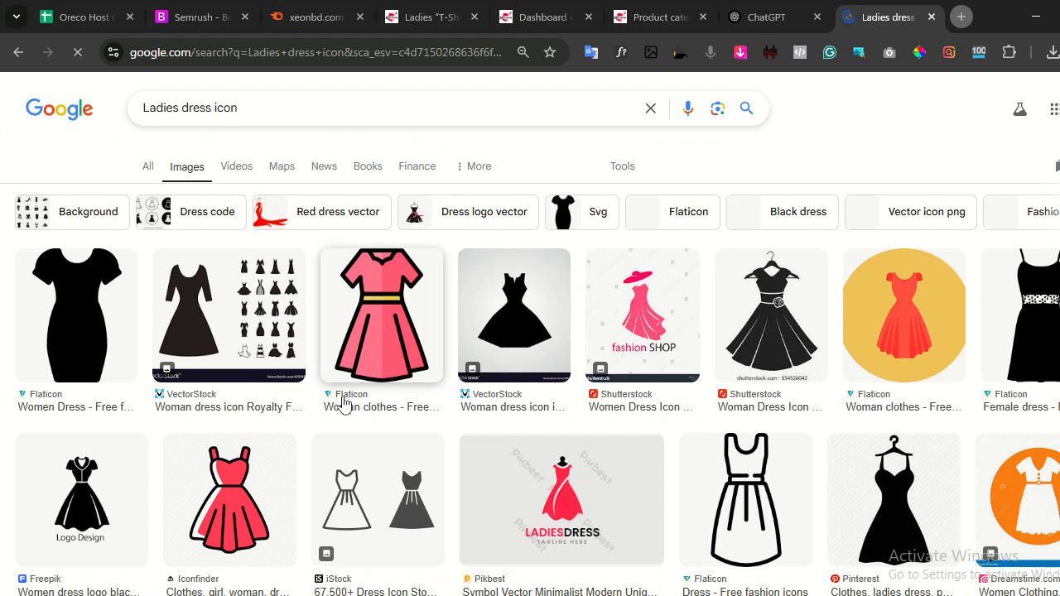
Open the Flaticon page of the pink "Woman clothes" dress icon from the image results.
click(390, 330)
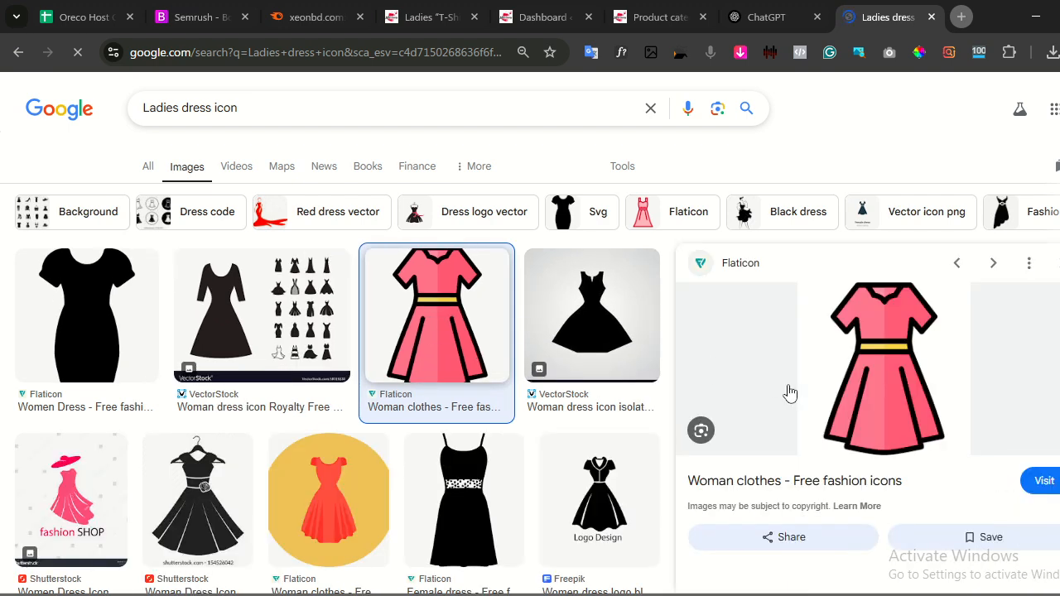
click(1042, 482)
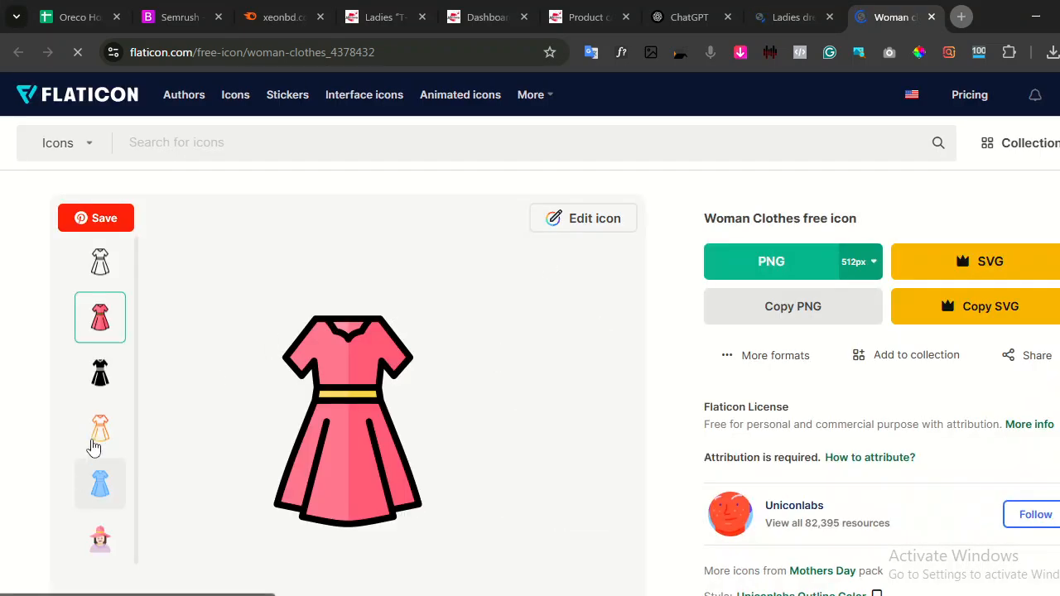
scroll(95, 450, down, 1)
scroll(265, 339, up, 1)
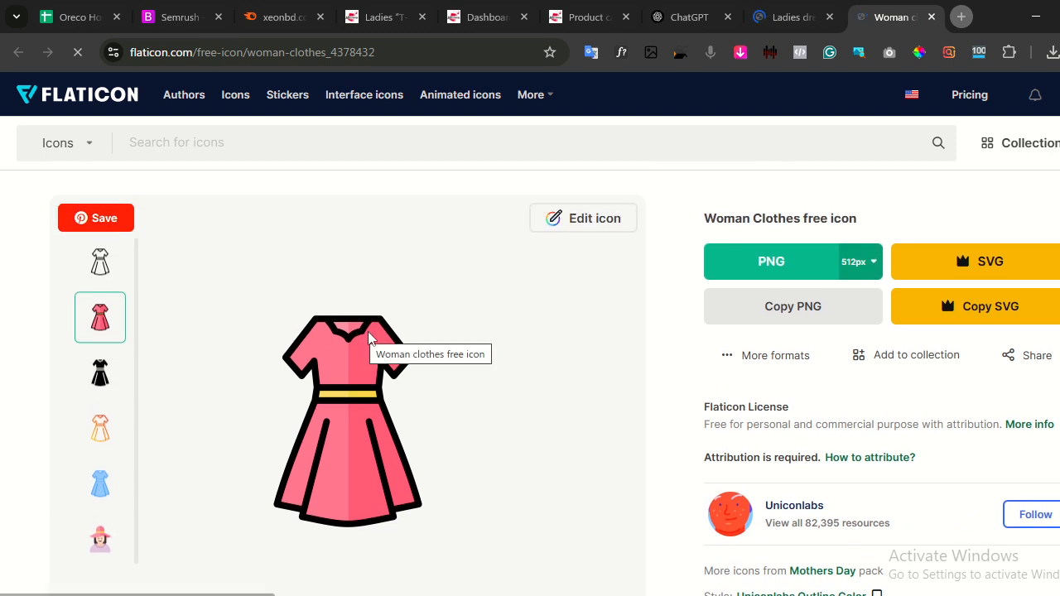
Copy the words "Woman Clothes" from the icon's title on the Flaticon page.
drag(704, 219, 800, 218)
right_click(787, 223)
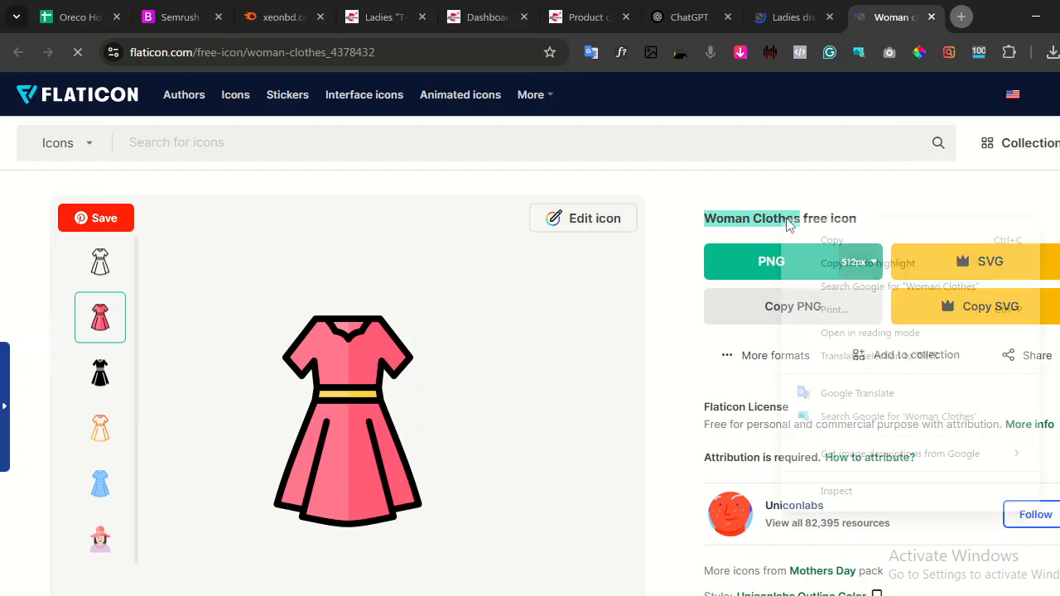
click(830, 241)
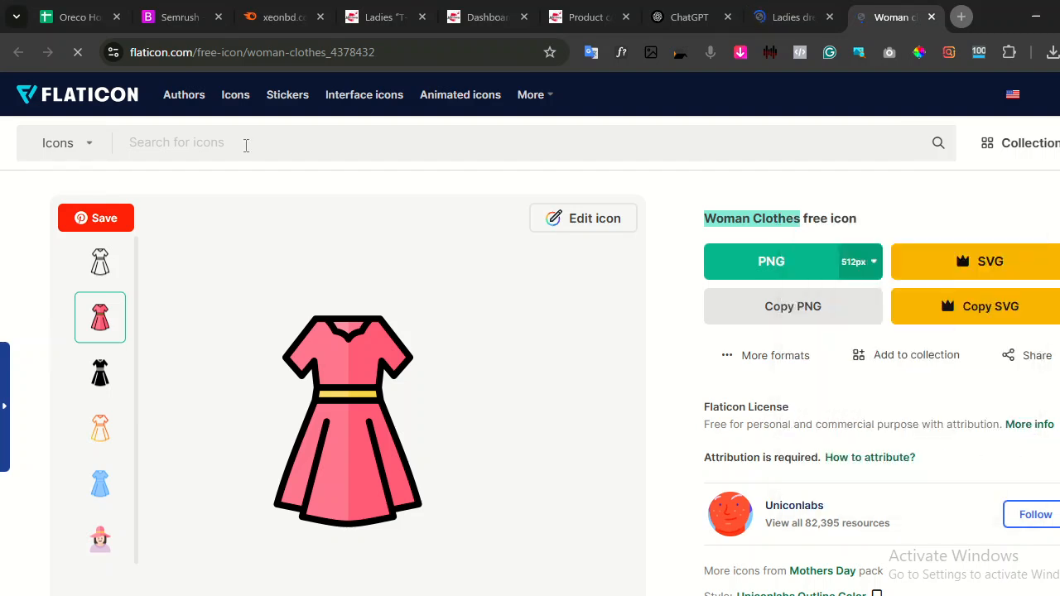
Search Flaticon for "Woman Clothes" icons and browse the results.
click(246, 145)
key(ctrl+v)
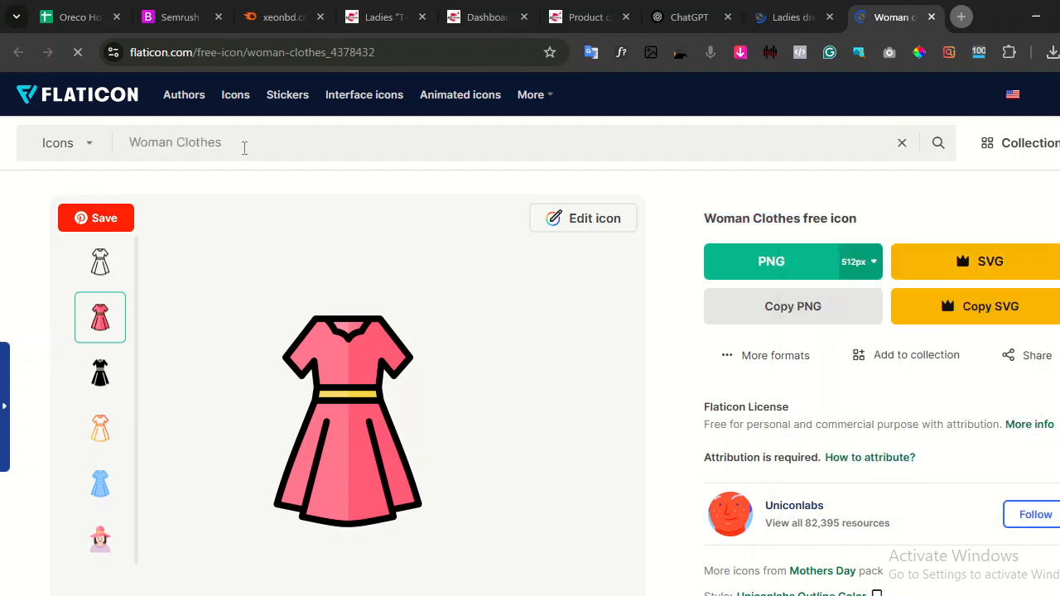
key(Return)
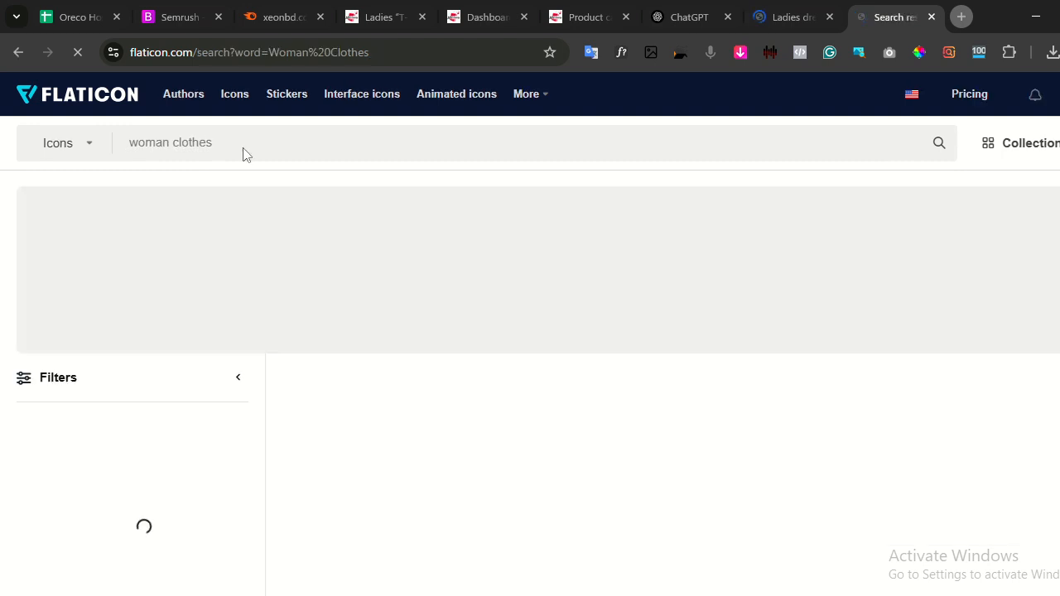
scroll(536, 297, down, 1)
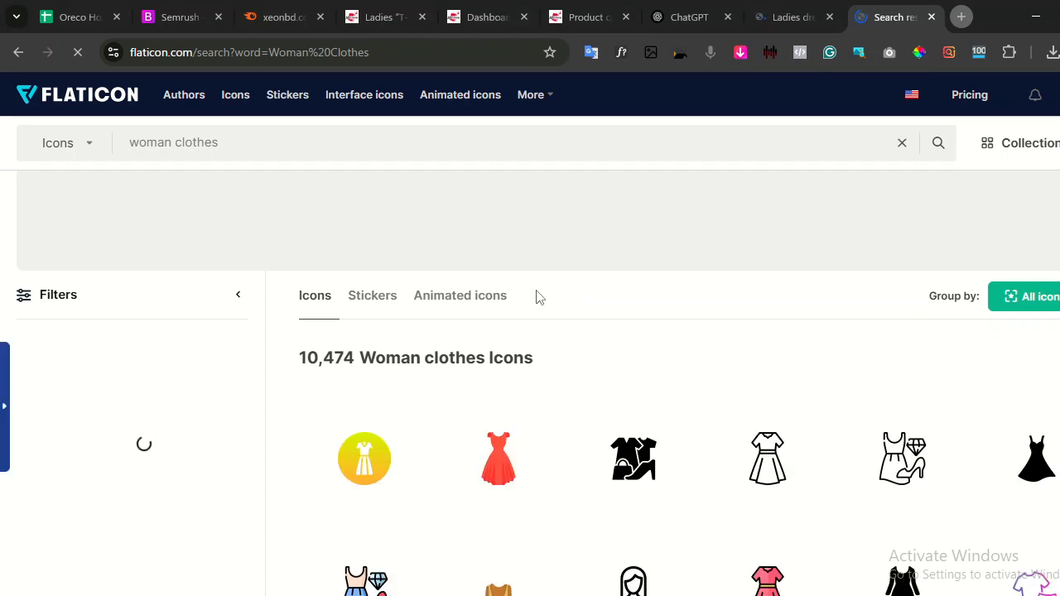
scroll(536, 298, down, 1)
scroll(537, 297, down, 1)
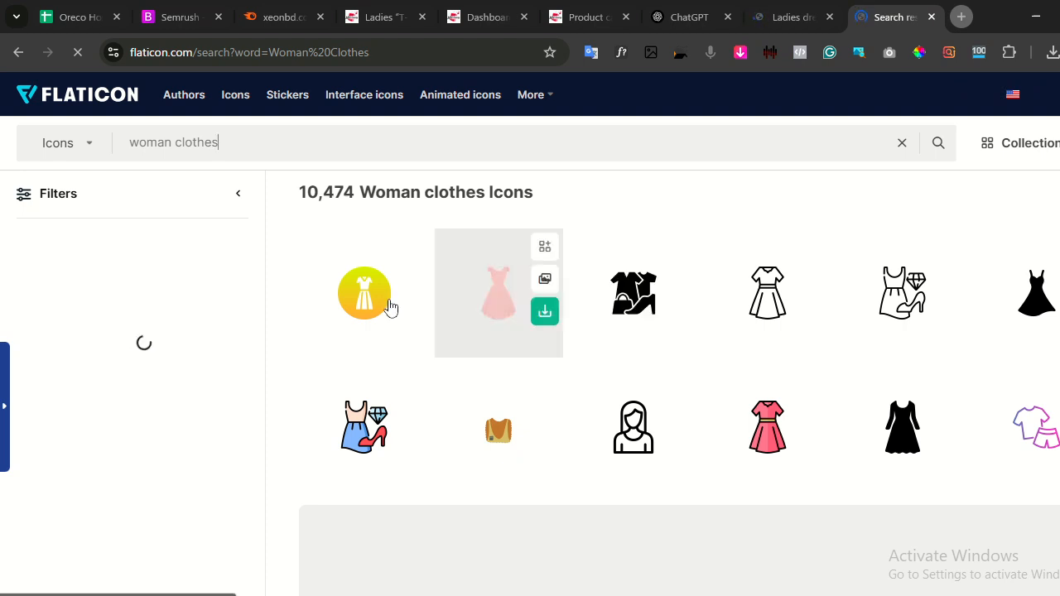
View the black clothes, handbag and heel icon, switch its author search to all styles, and close the Flaticon page.
click(632, 306)
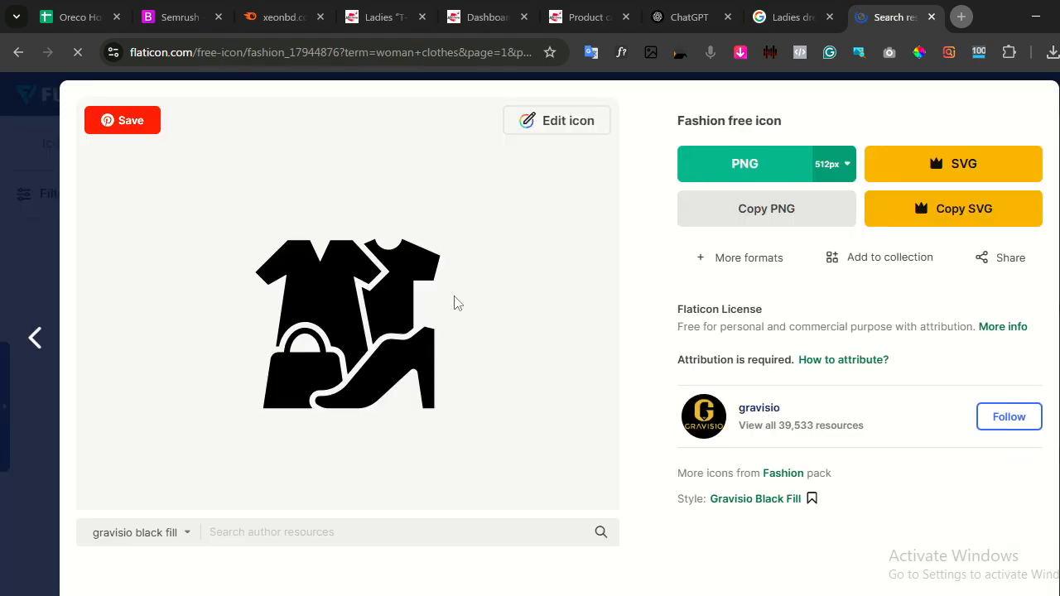
scroll(377, 303, down, 3)
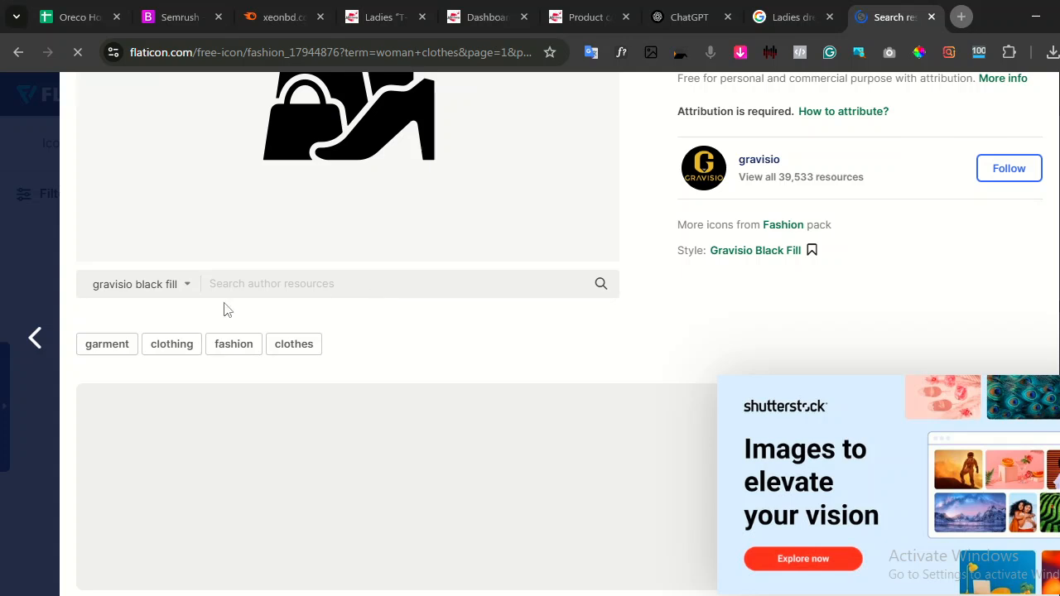
click(153, 290)
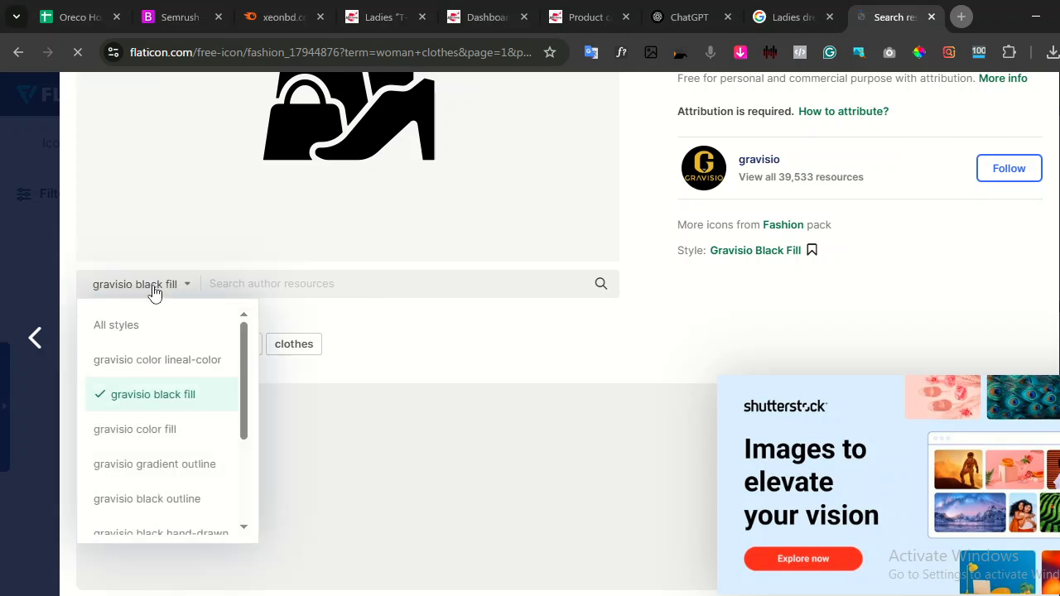
click(116, 325)
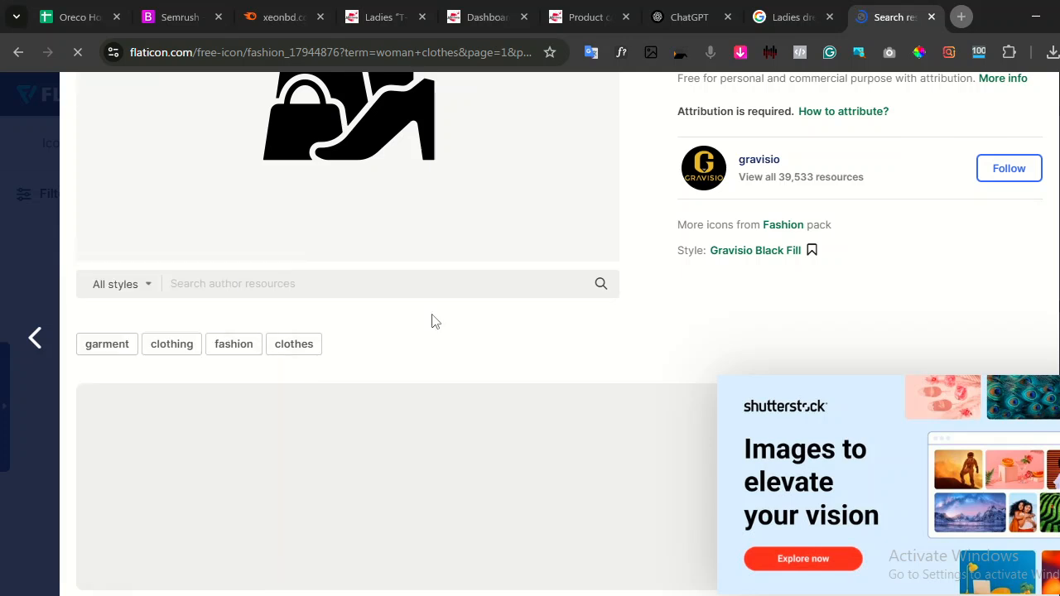
scroll(434, 321, up, 3)
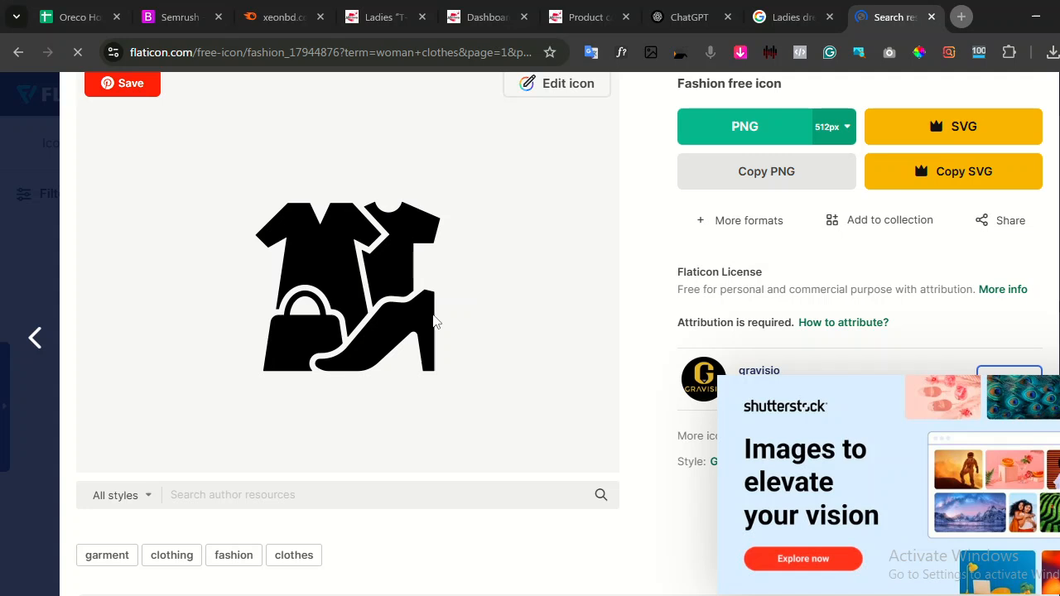
scroll(435, 321, up, 1)
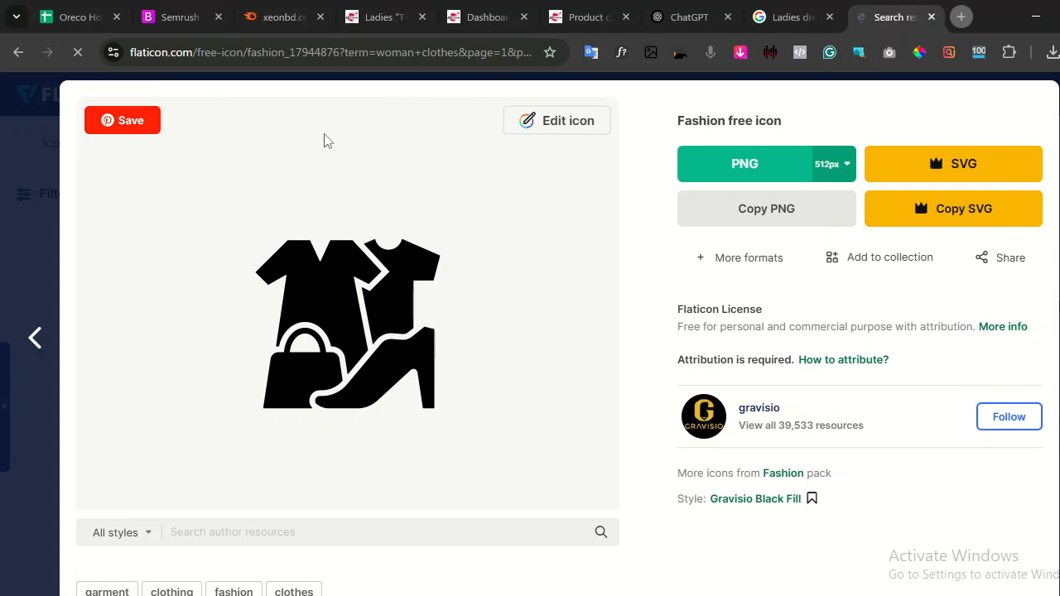
key(ctrl+w)
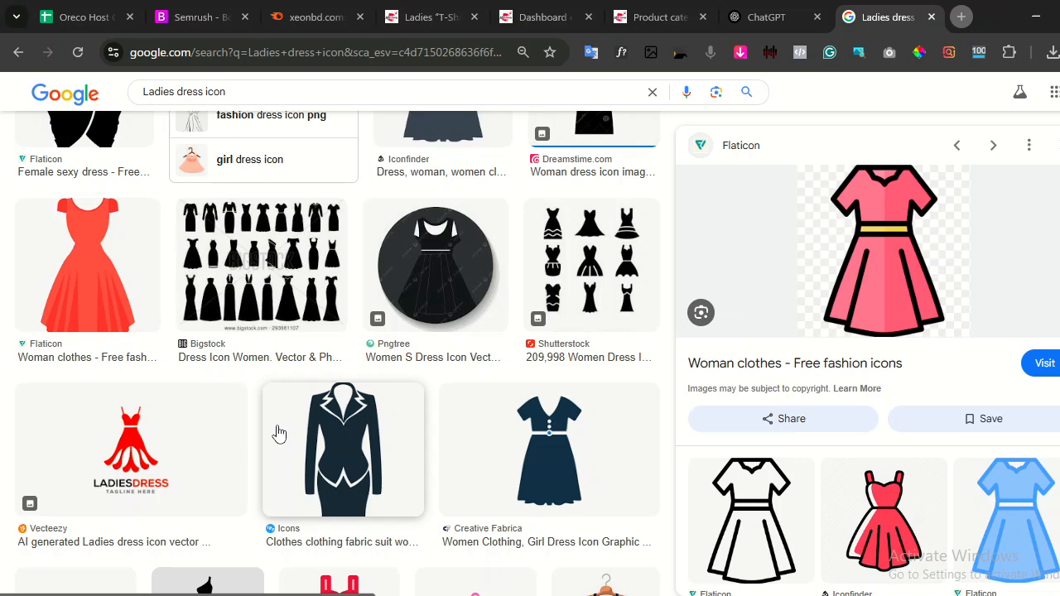
Browse the "Ladies dress icon" image results and close the preview of the pink dress icon.
scroll(279, 432, down, 5)
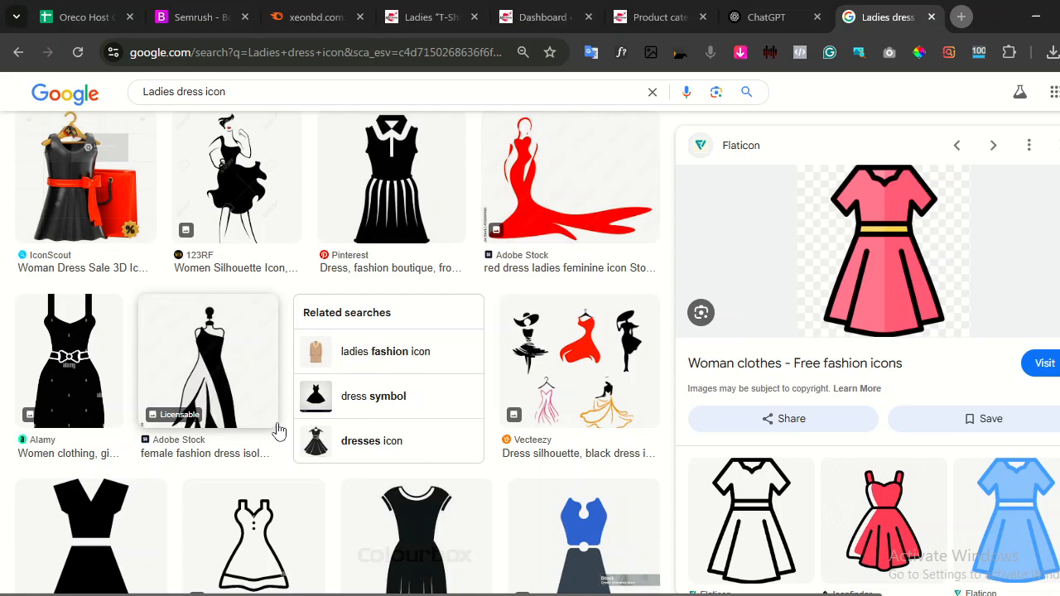
scroll(280, 432, down, 5)
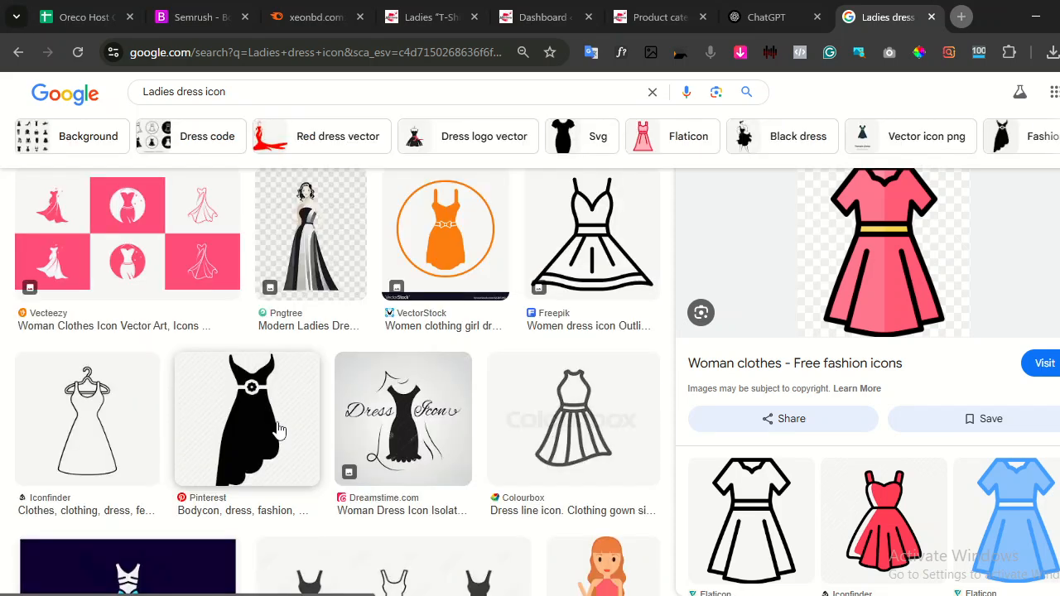
scroll(279, 431, up, 2)
scroll(279, 429, up, 14)
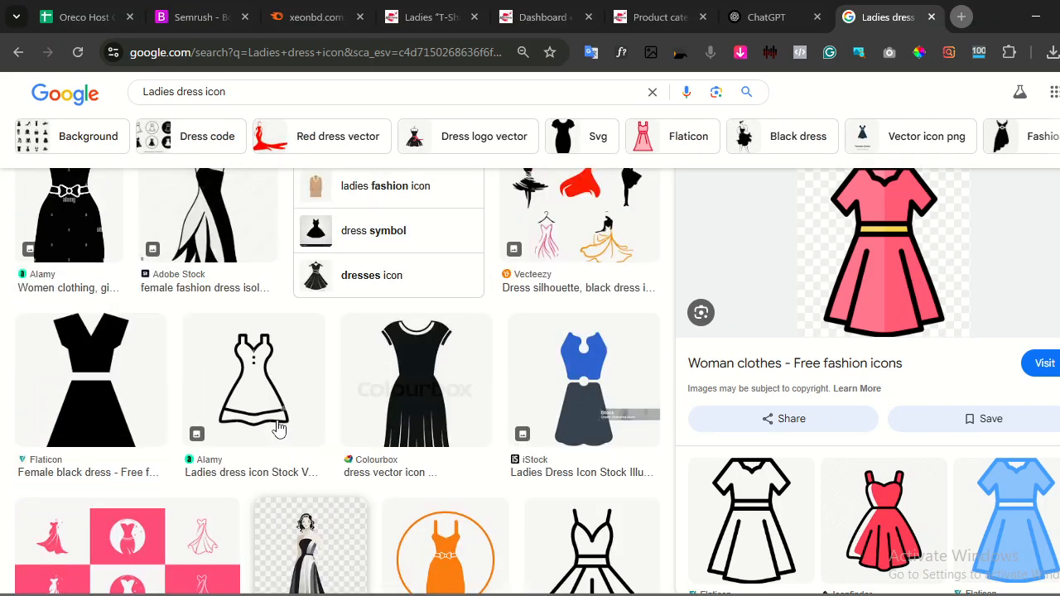
scroll(279, 429, up, 15)
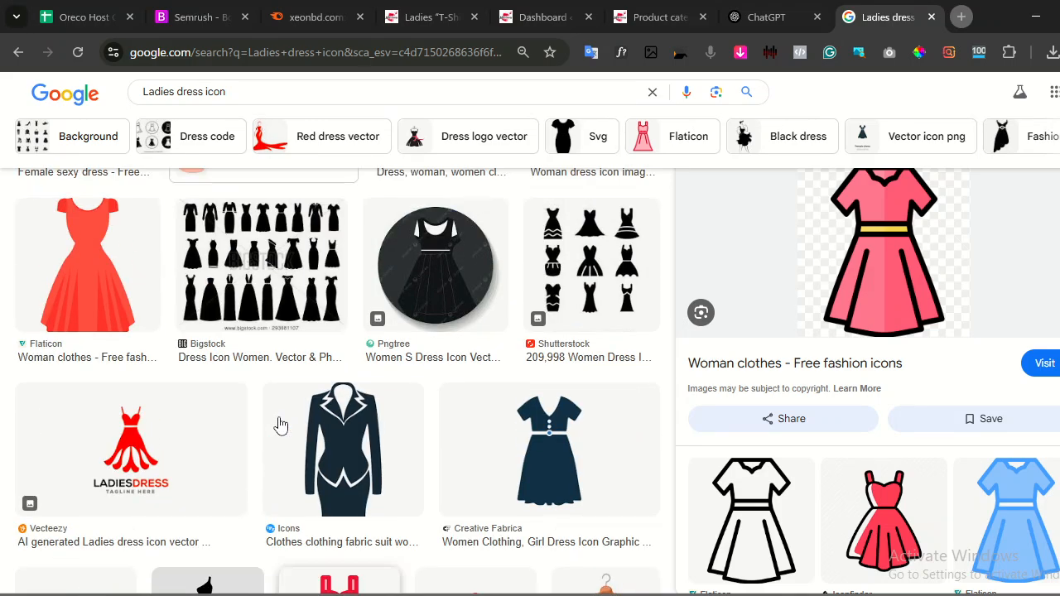
scroll(280, 426, up, 8)
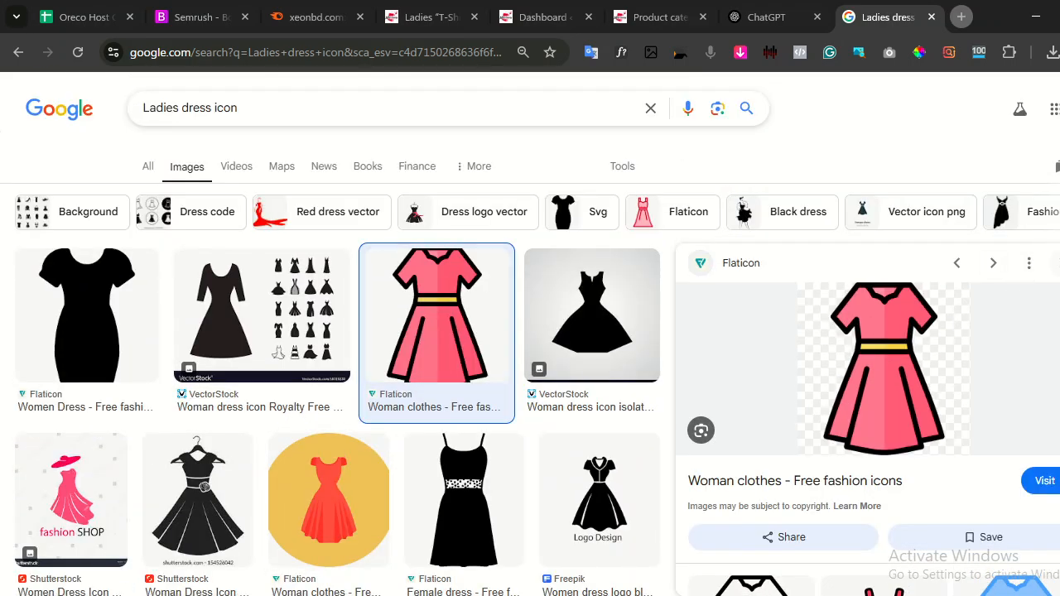
key(Escape)
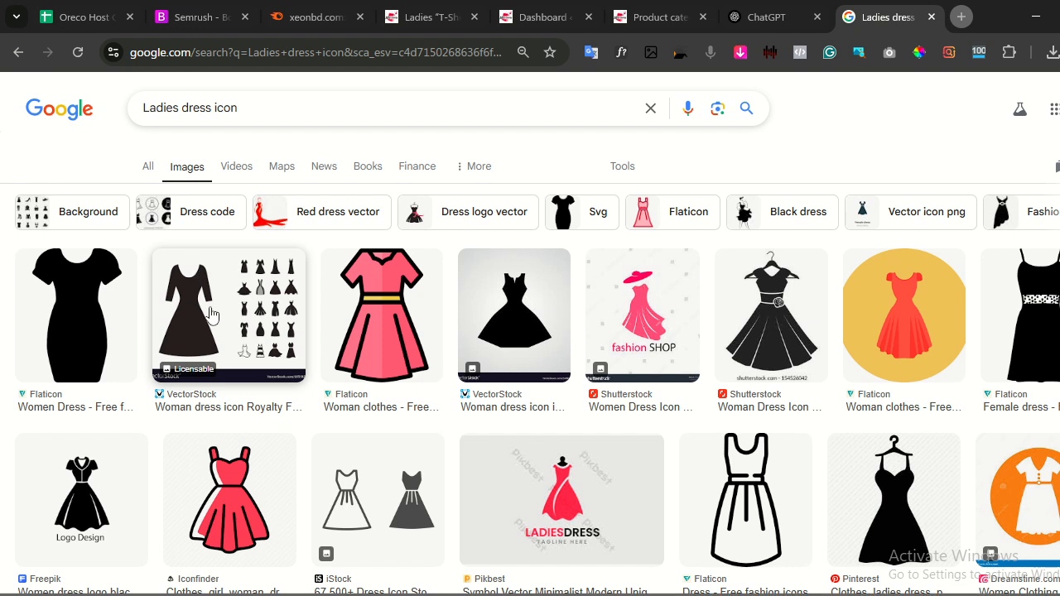
Reopen the pink "Woman clothes" icon on Flaticon and download its solid black variant as a 512px PNG.
click(365, 401)
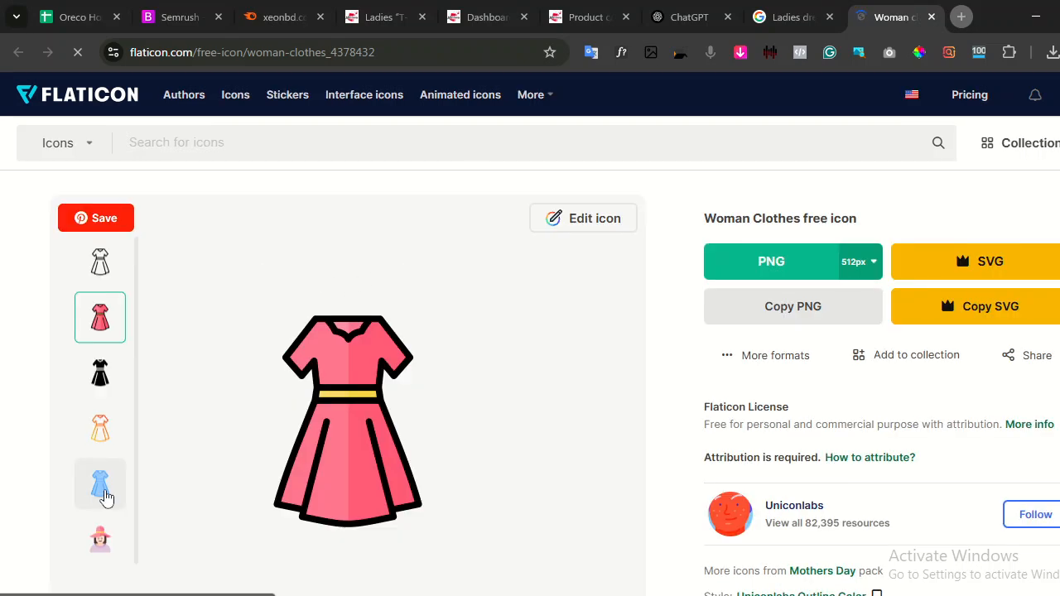
click(99, 375)
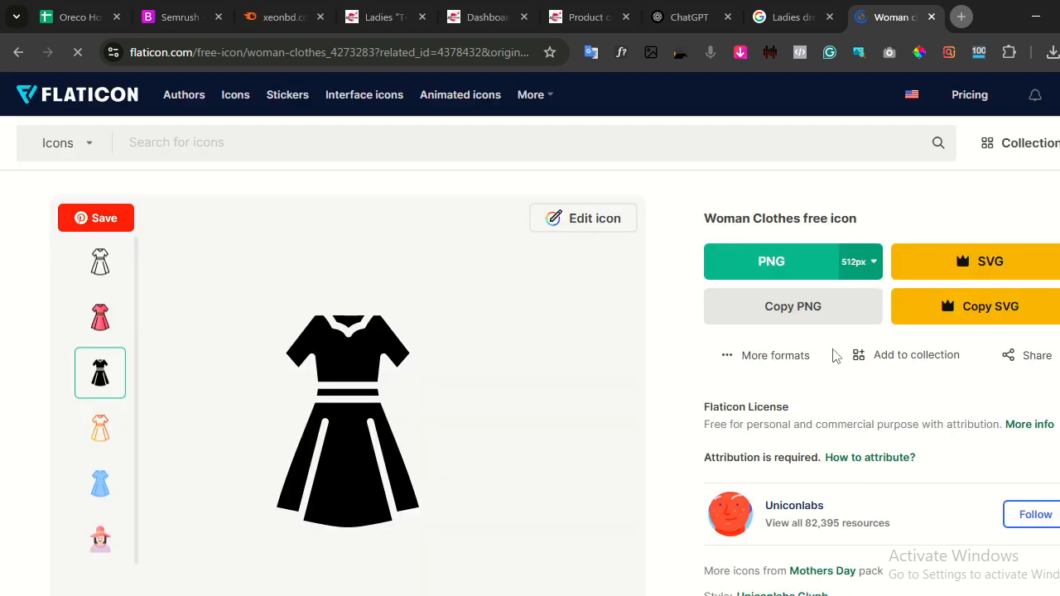
click(770, 264)
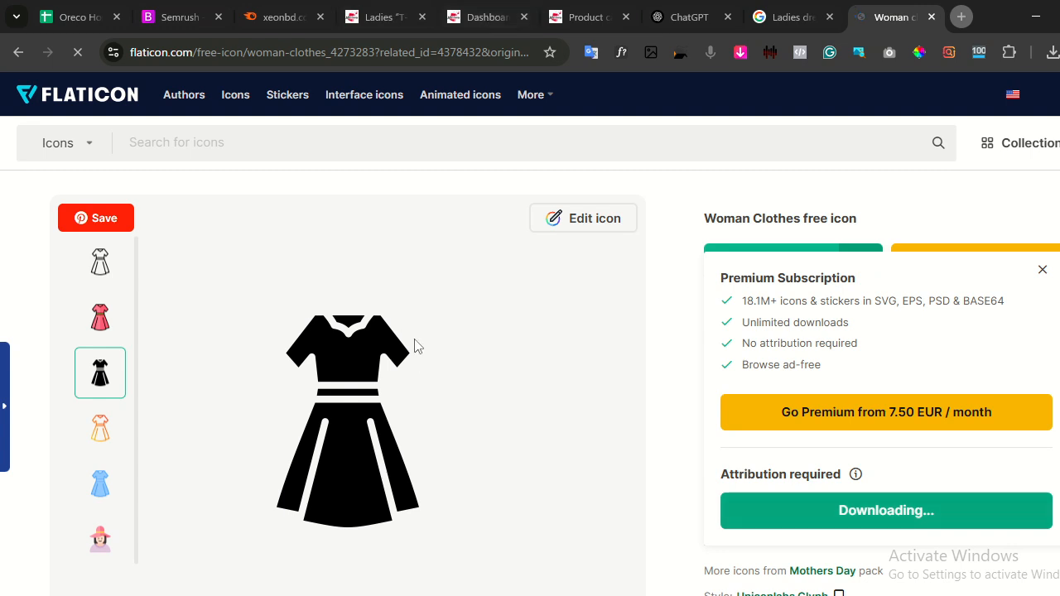
Return to the store's product categories and add the Ladies Undergarments category without a parent or thumbnail.
click(483, 18)
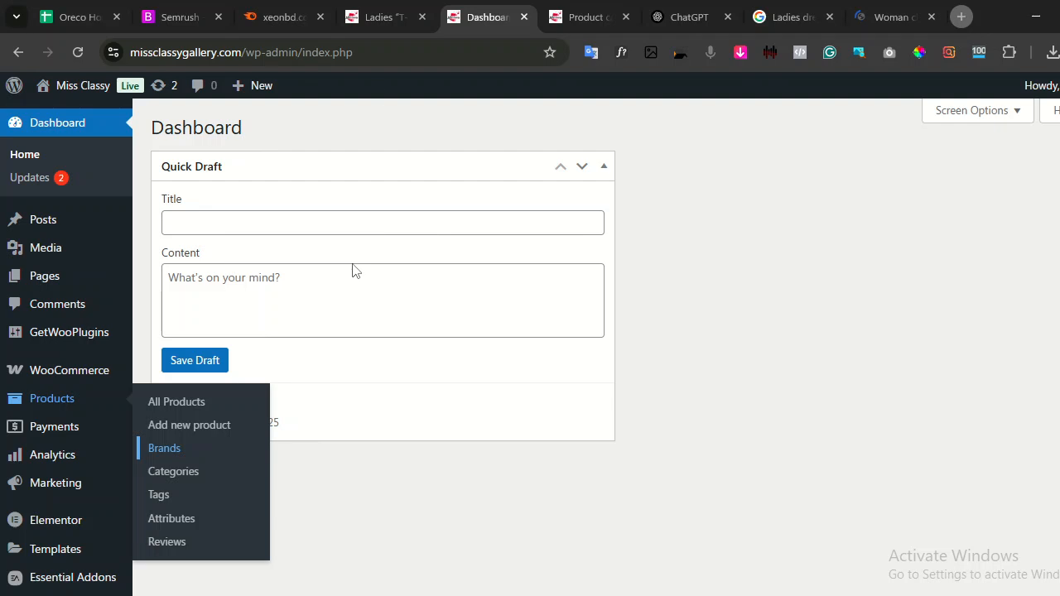
click(577, 19)
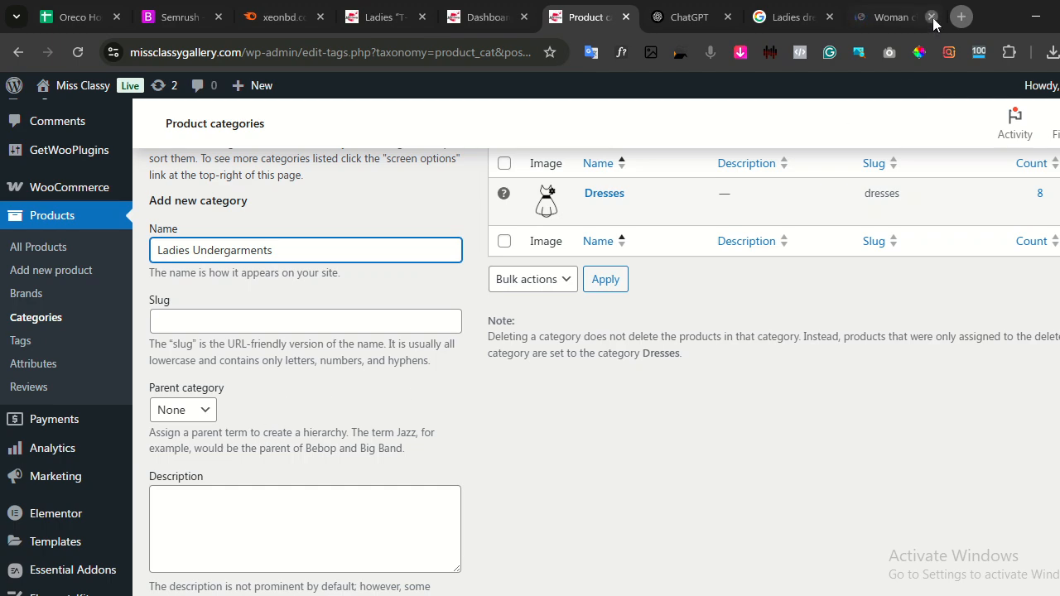
scroll(433, 346, up, 1)
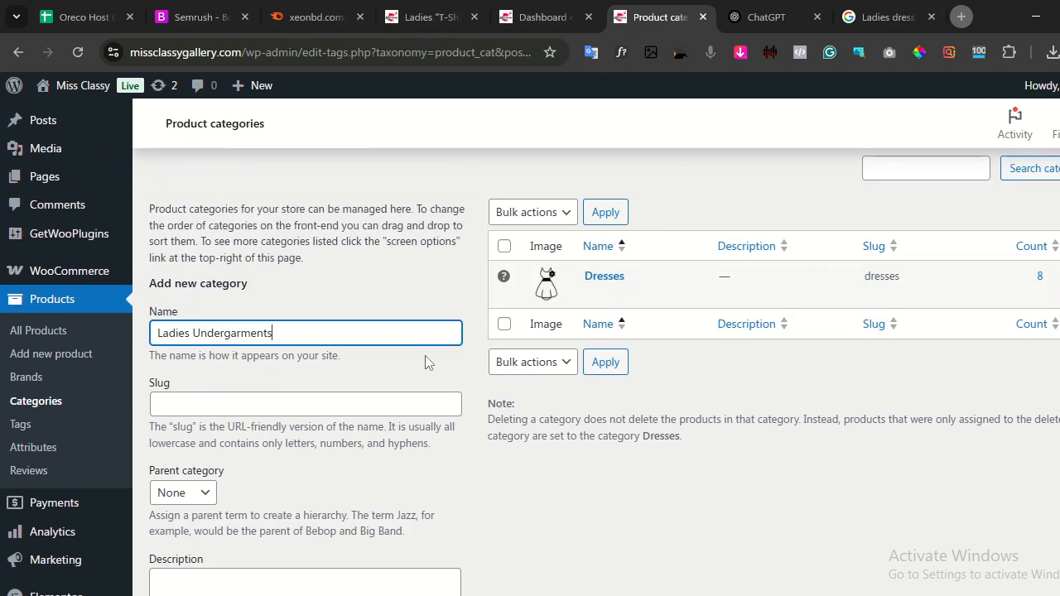
scroll(426, 356, down, 3)
scroll(426, 353, down, 2)
click(184, 525)
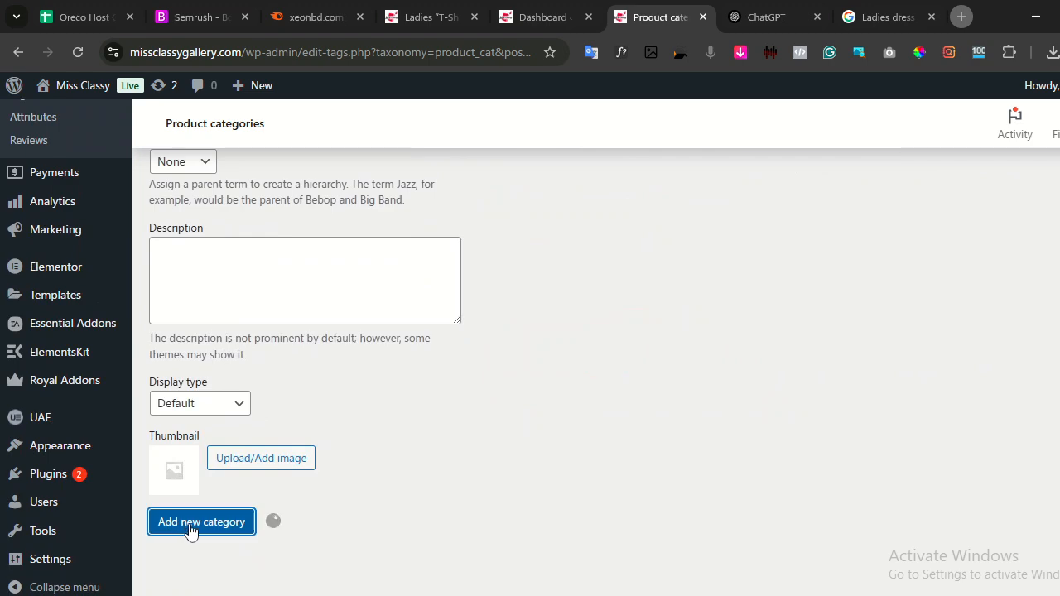
Make Ladies Undergarments the default product category and delete the Dresses category.
scroll(398, 511, up, 4)
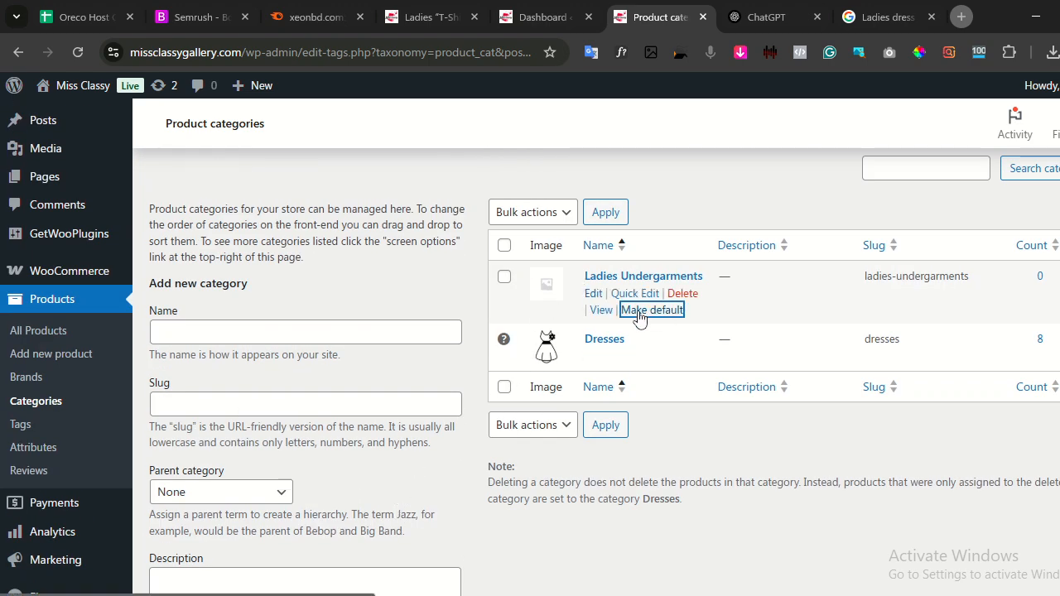
click(642, 312)
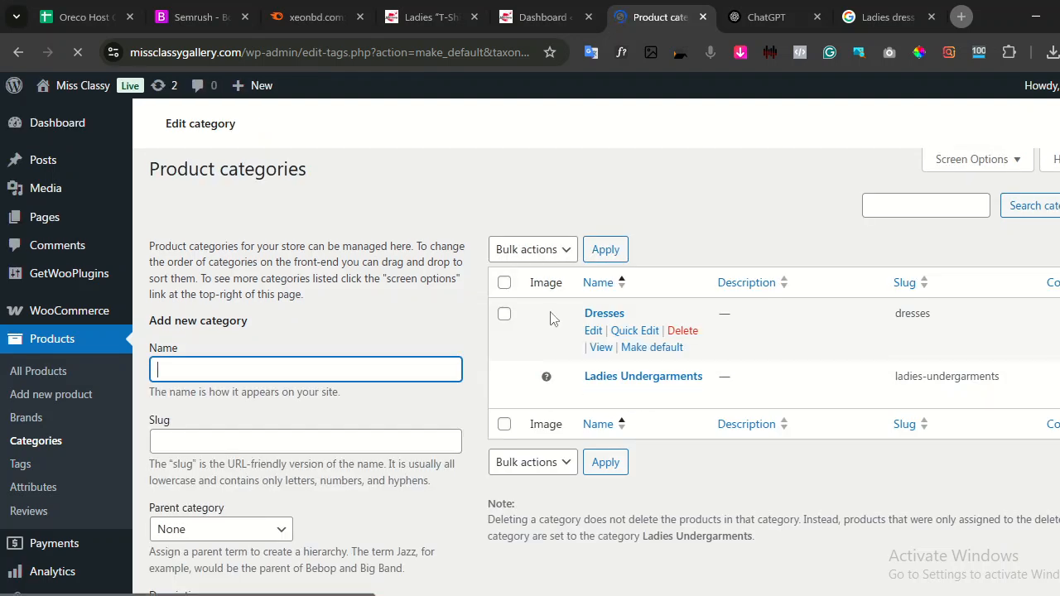
click(679, 331)
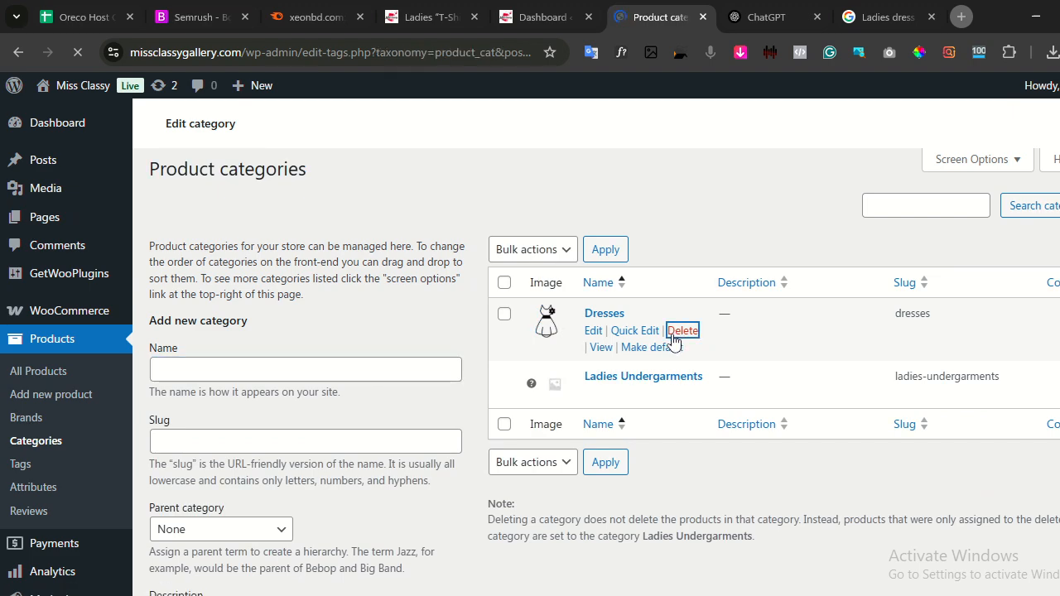
scroll(447, 350, down, 1)
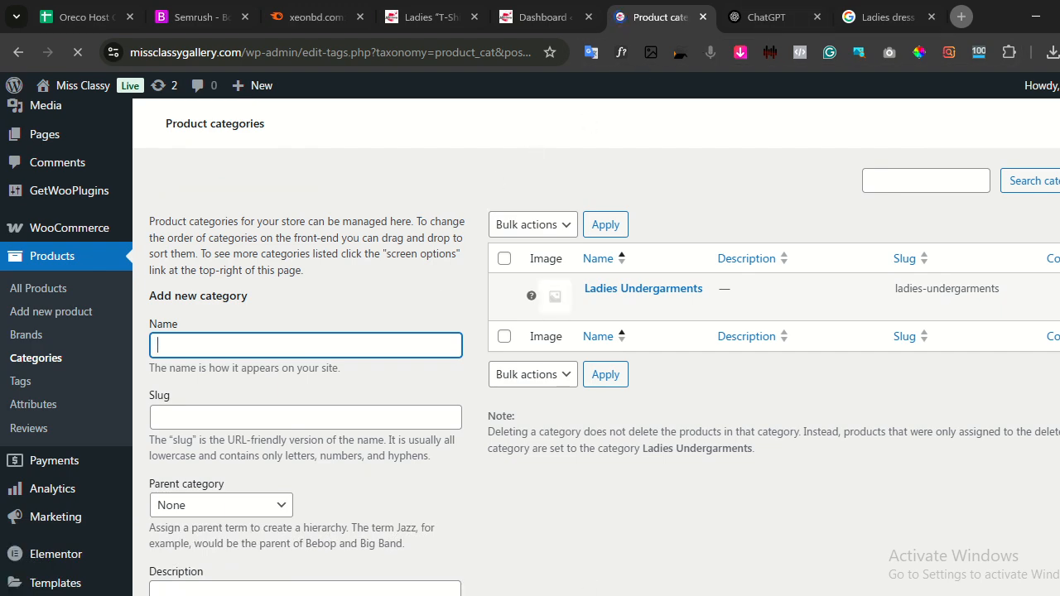
Switch to the Excel workbook and copy the text "One Piece" from cell A2.
click(614, 594)
click(122, 248)
double_click(119, 244)
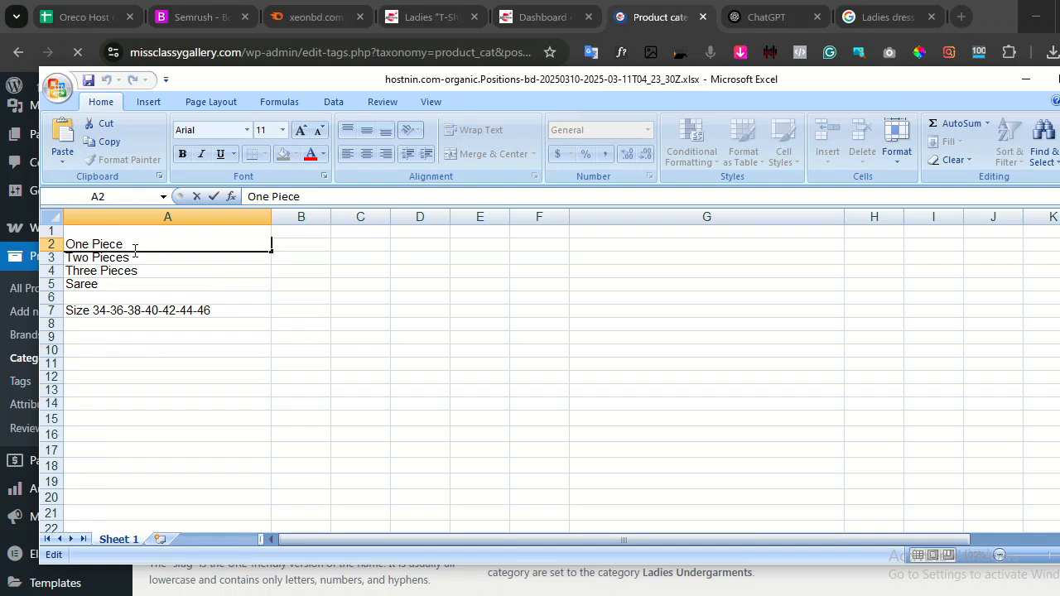
drag(129, 244, 67, 243)
right_click(101, 249)
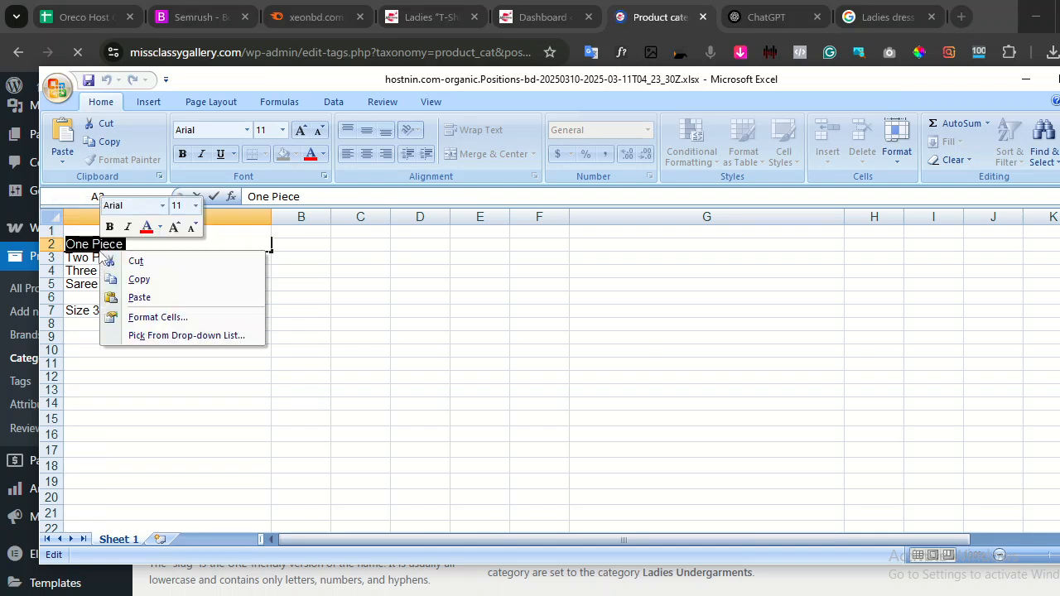
click(139, 279)
Return to the product categories page and add a new category named One Piece without a parent.
click(541, 25)
click(638, 20)
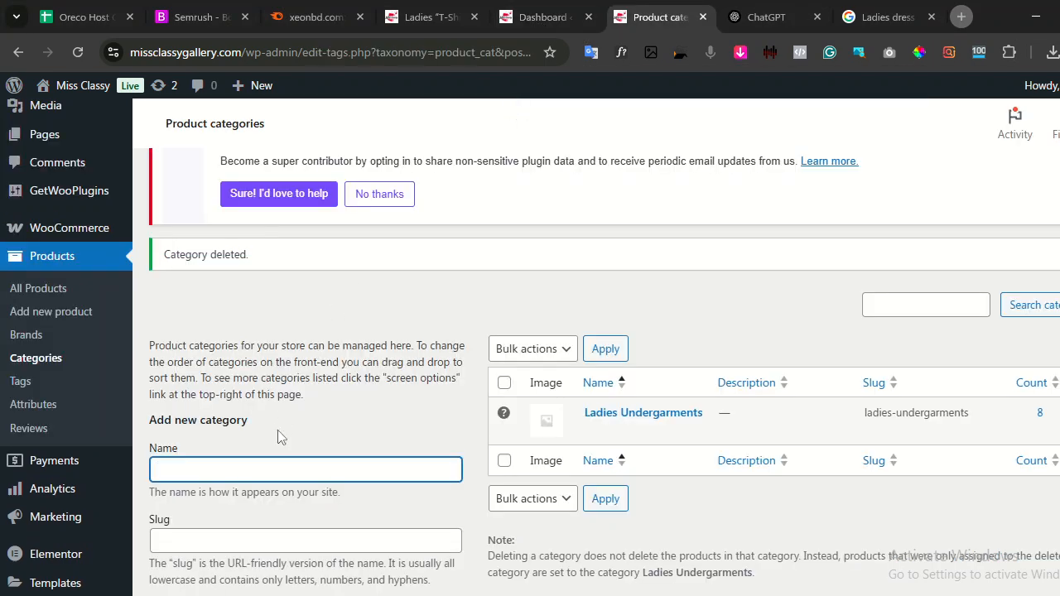
key(ctrl+v)
scroll(260, 464, down, 3)
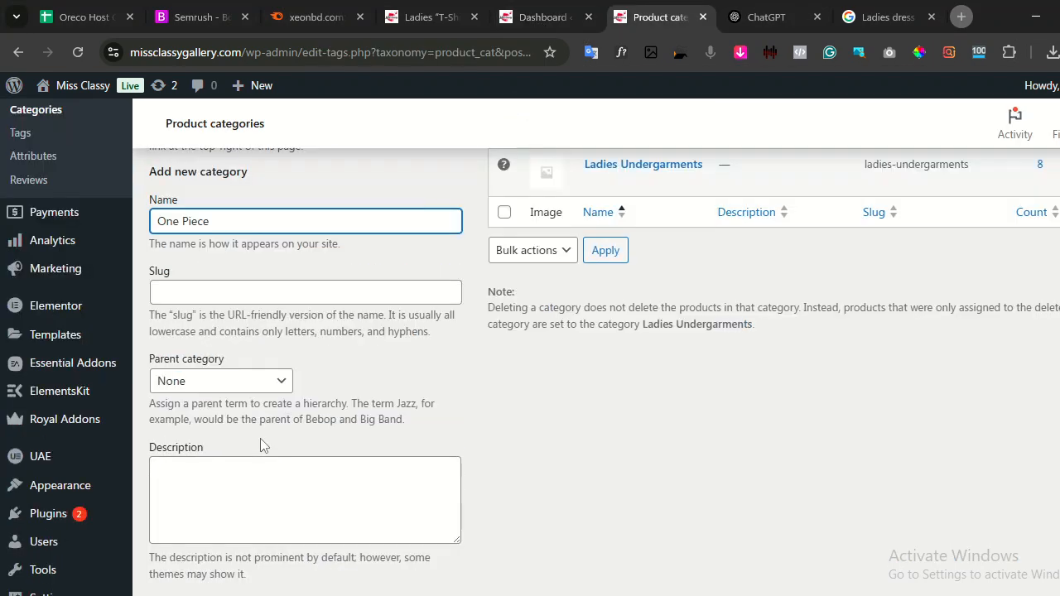
scroll(257, 397, down, 2)
click(204, 574)
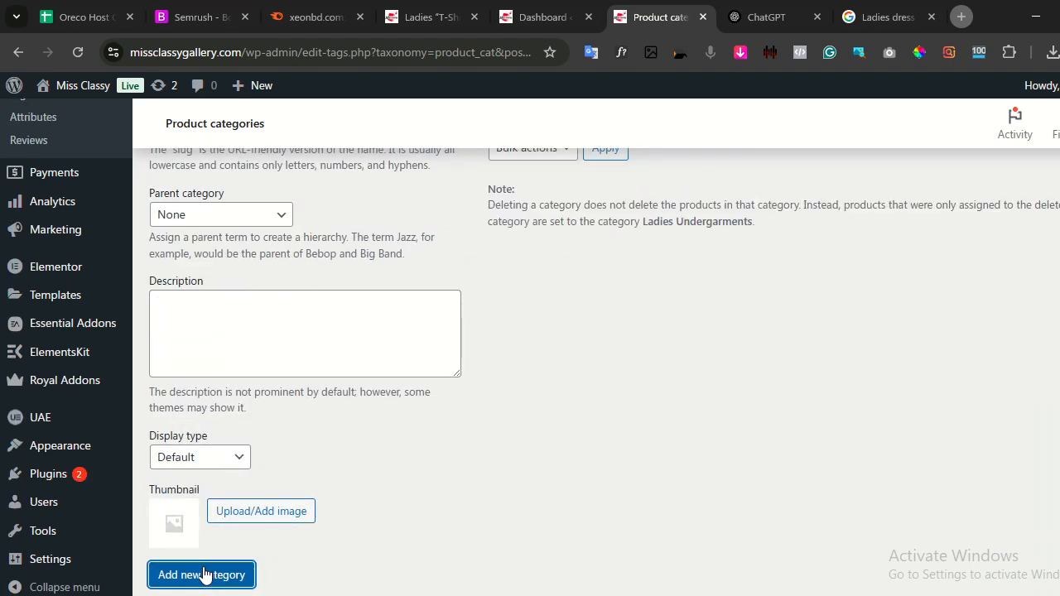
scroll(765, 395, up, 4)
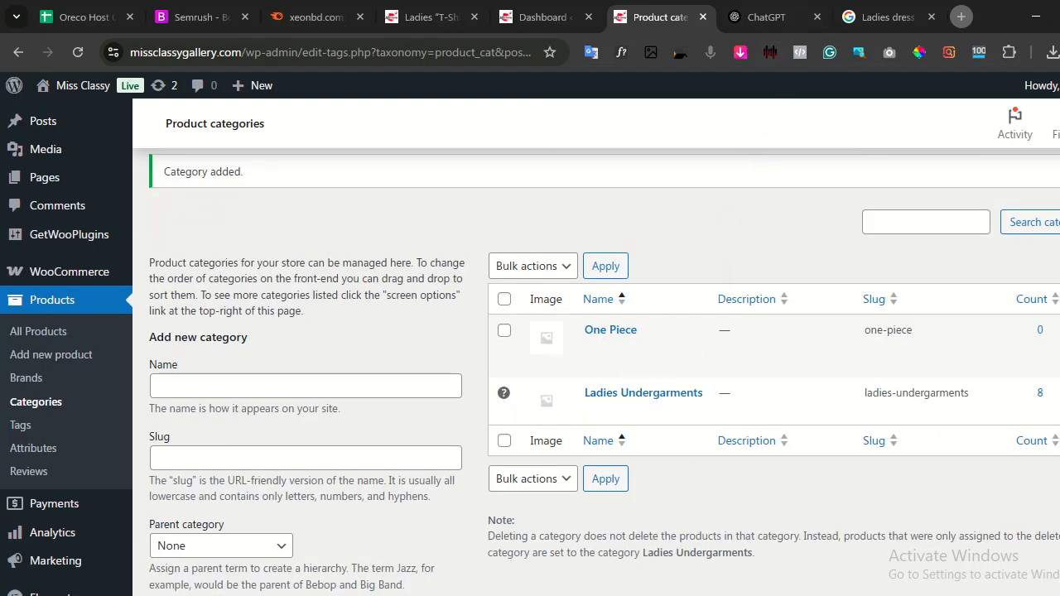
Switch to the Excel workbook and copy the text "Two Pieces" from cell A3.
click(654, 595)
click(120, 263)
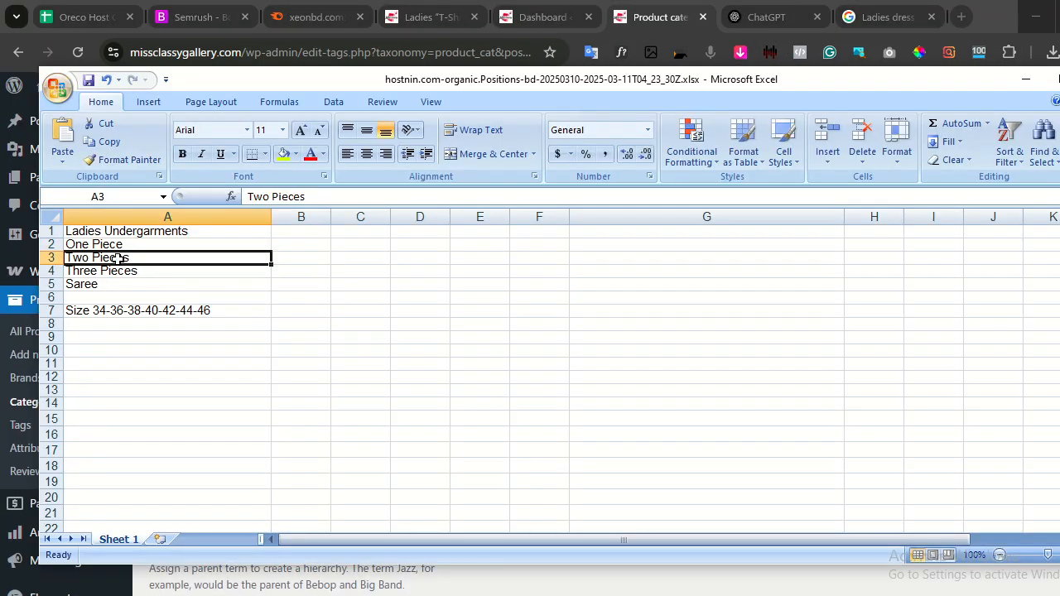
double_click(119, 259)
drag(136, 259, 67, 258)
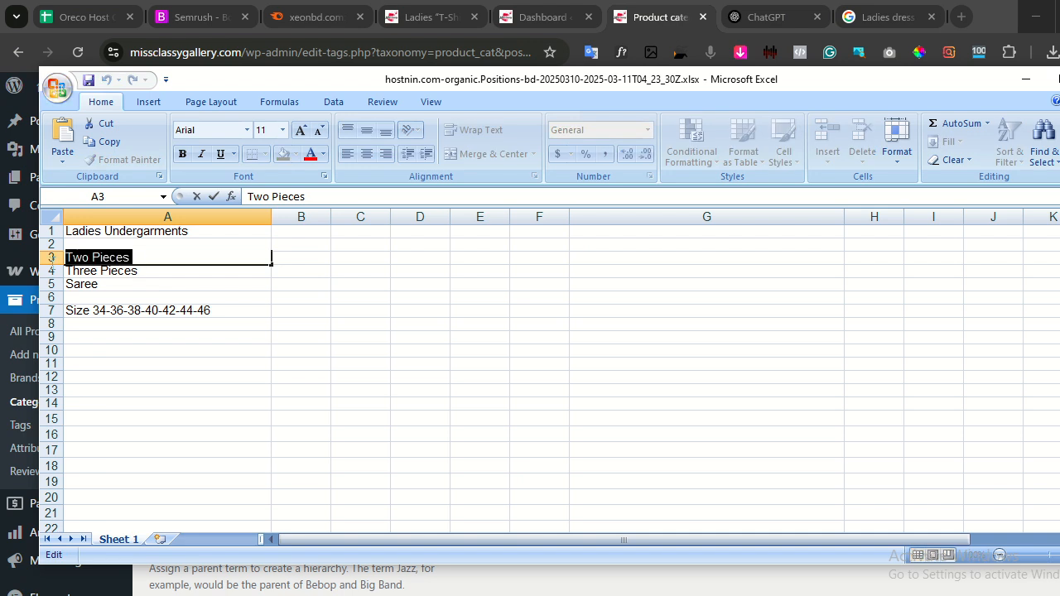
right_click(91, 260)
click(128, 288)
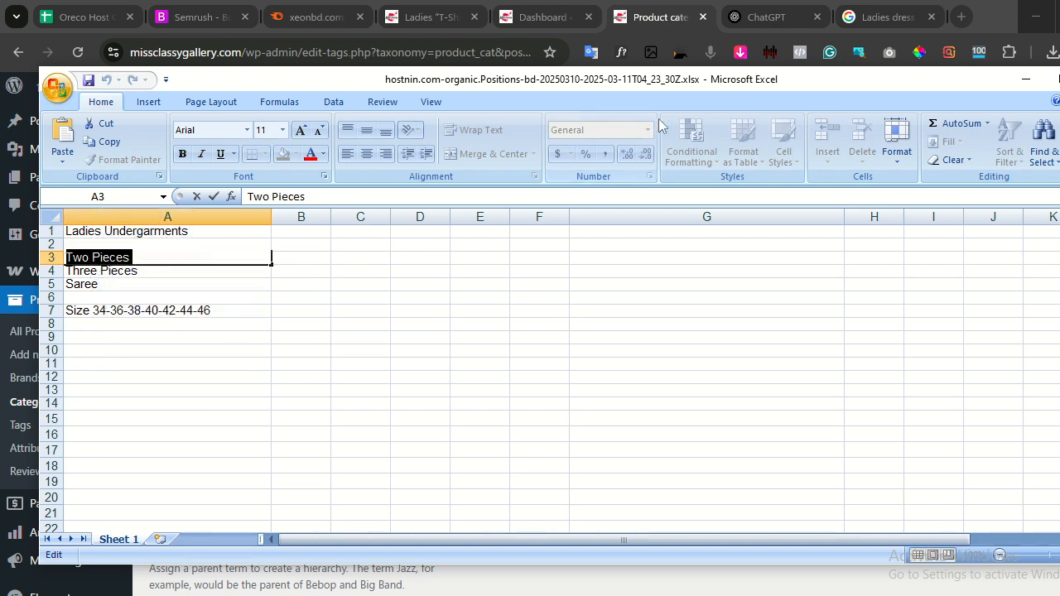
Return to the product categories page and add a Two Pieces category without a parent or thumbnail.
click(638, 17)
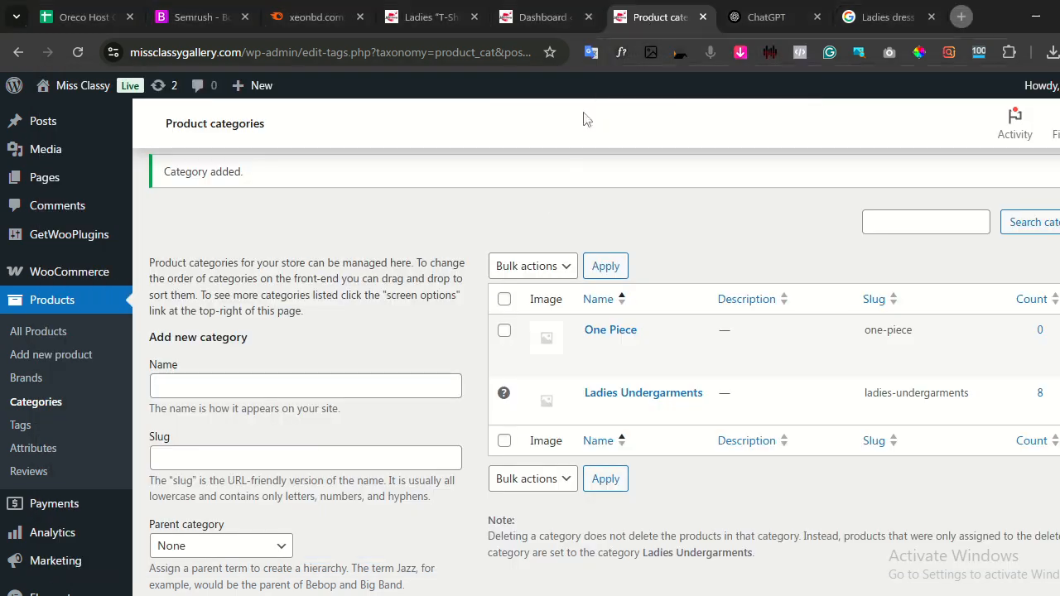
click(299, 381)
key(ctrl+v)
scroll(327, 386, down, 3)
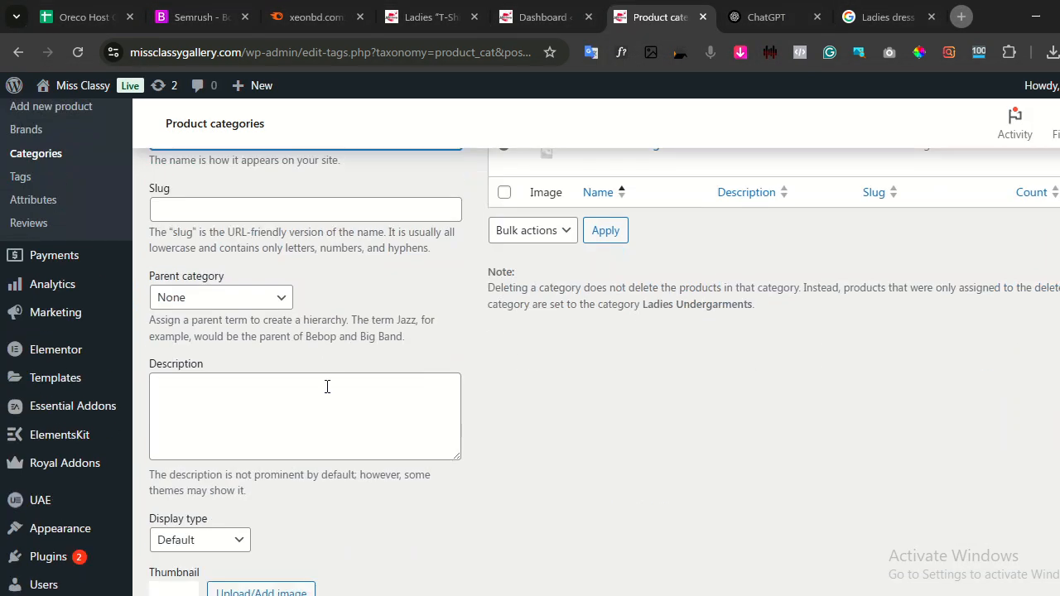
scroll(444, 358, down, 2)
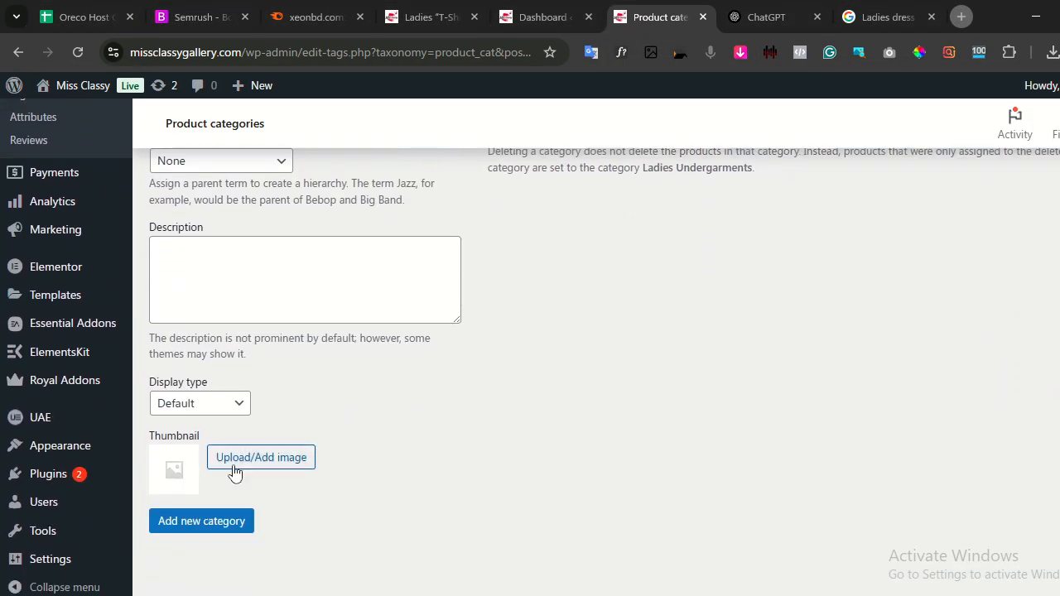
click(192, 521)
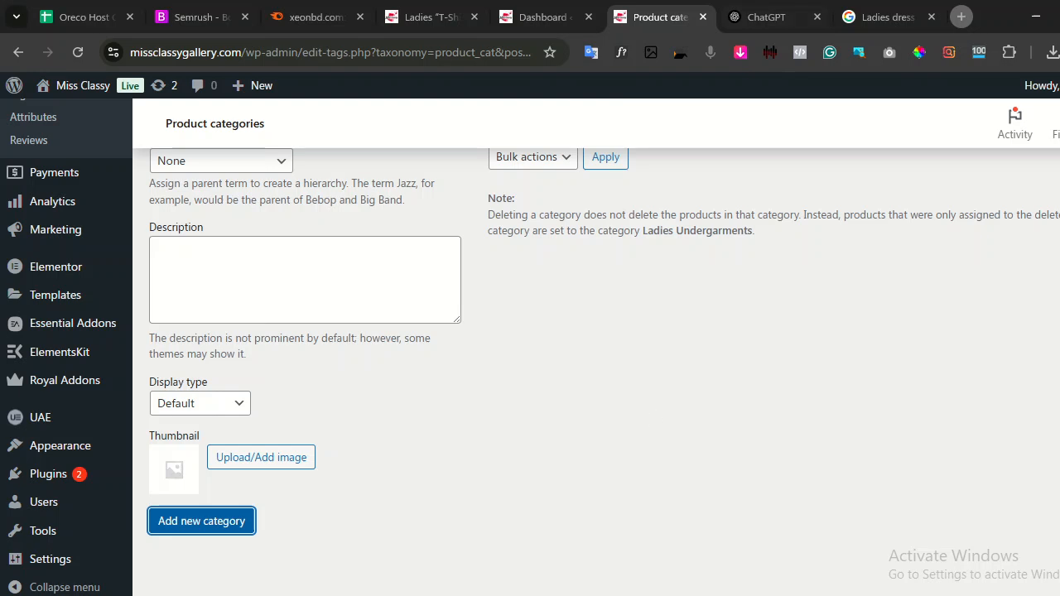
Go back to the Excel workbook and copy the text "Three Pieces" from cell A4.
key(alt+Tab)
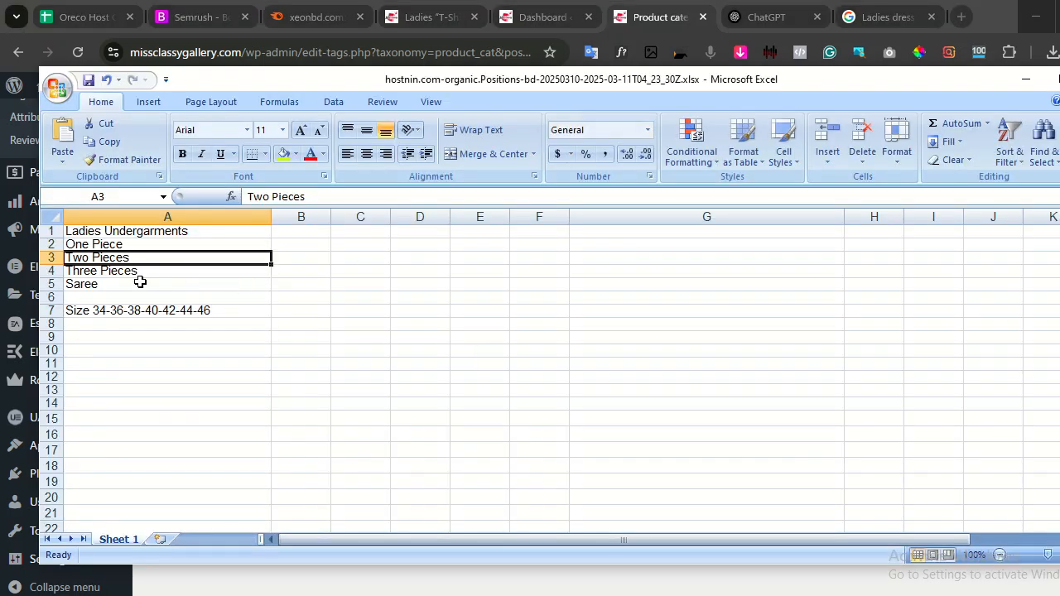
click(138, 274)
double_click(137, 274)
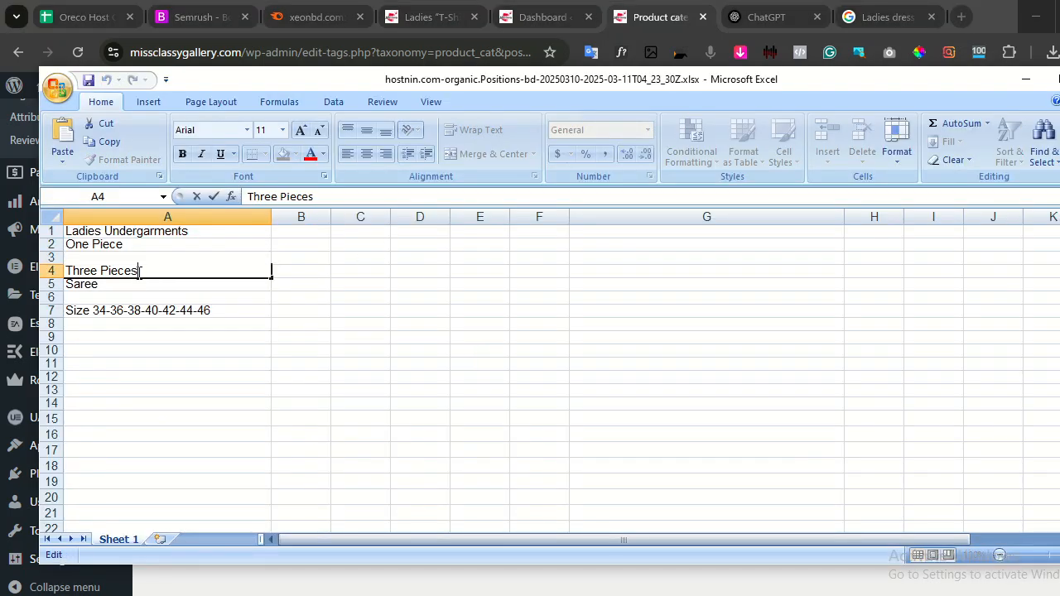
drag(140, 272, 66, 272)
right_click(84, 270)
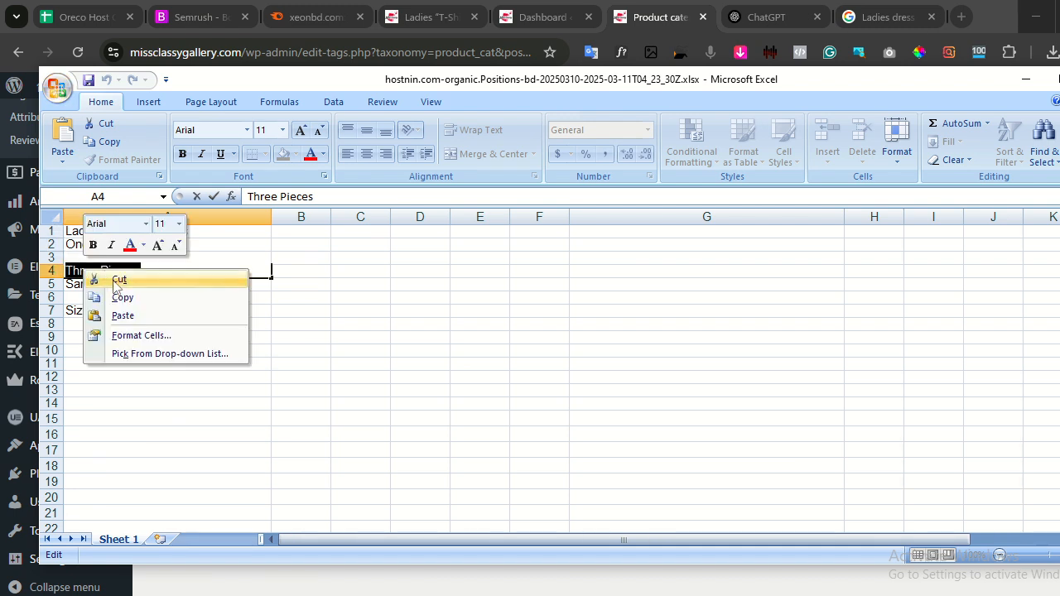
click(123, 298)
Return to the product categories page and add a Three Pieces category without a parent or thumbnail.
click(661, 18)
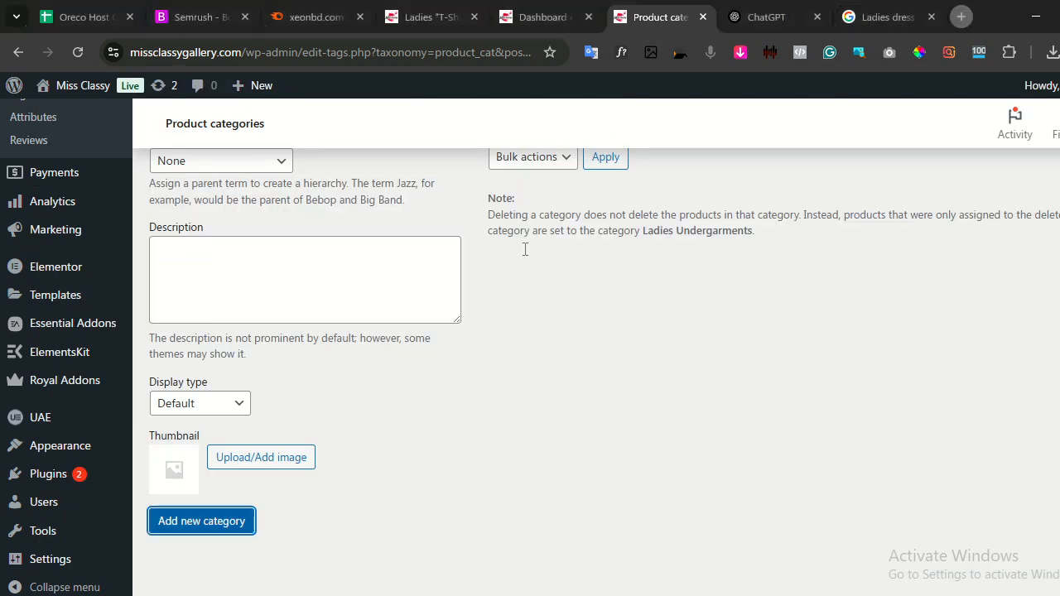
scroll(343, 286, up, 4)
click(303, 333)
key(ctrl+v)
scroll(325, 331, down, 2)
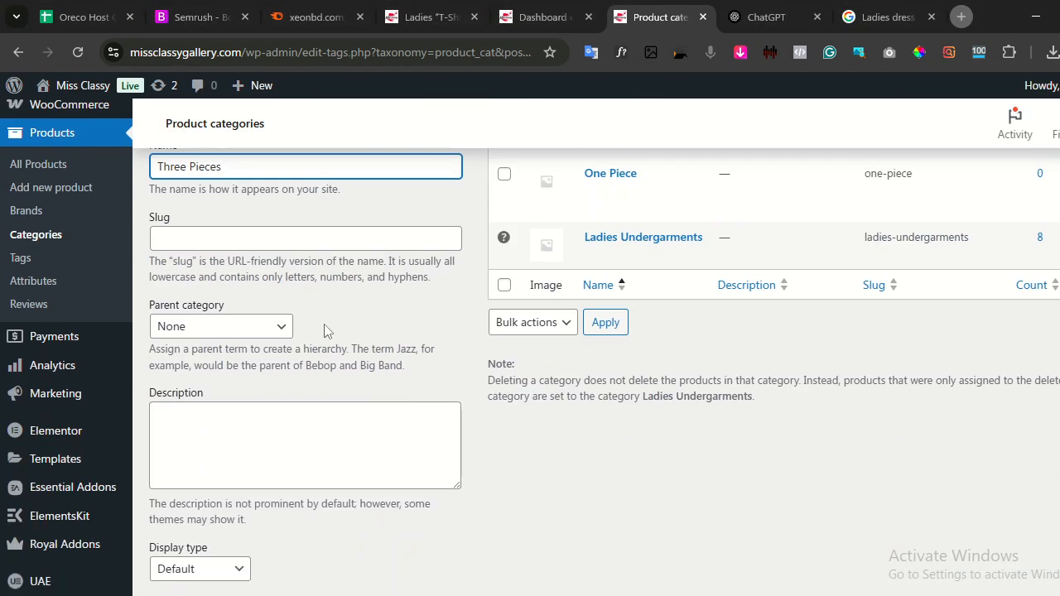
scroll(336, 329, down, 2)
click(203, 522)
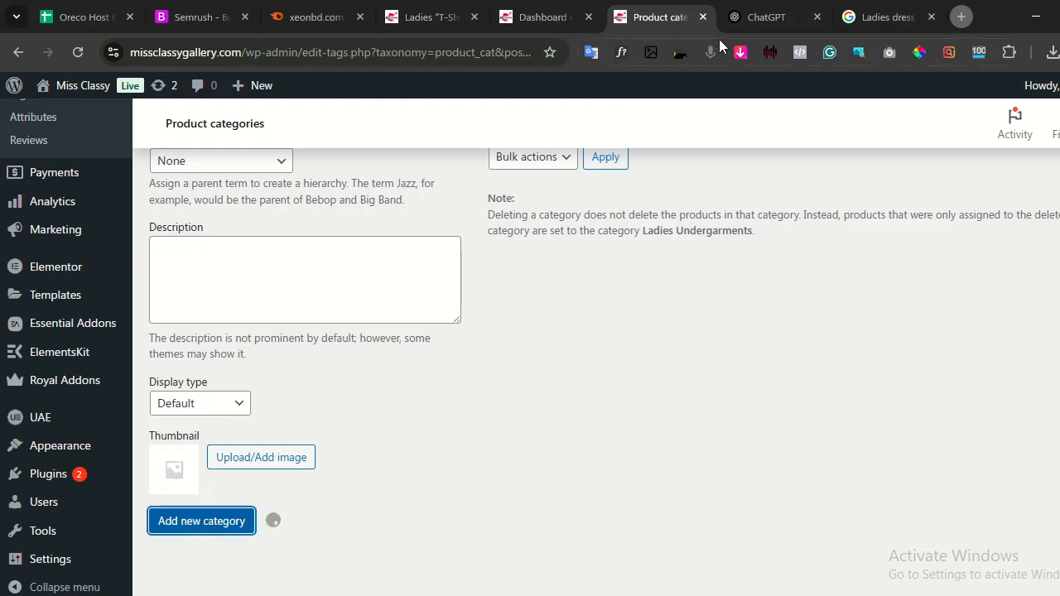
Switch to the Excel workbook and copy cell A5, containing "Saree".
key(alt+Tab)
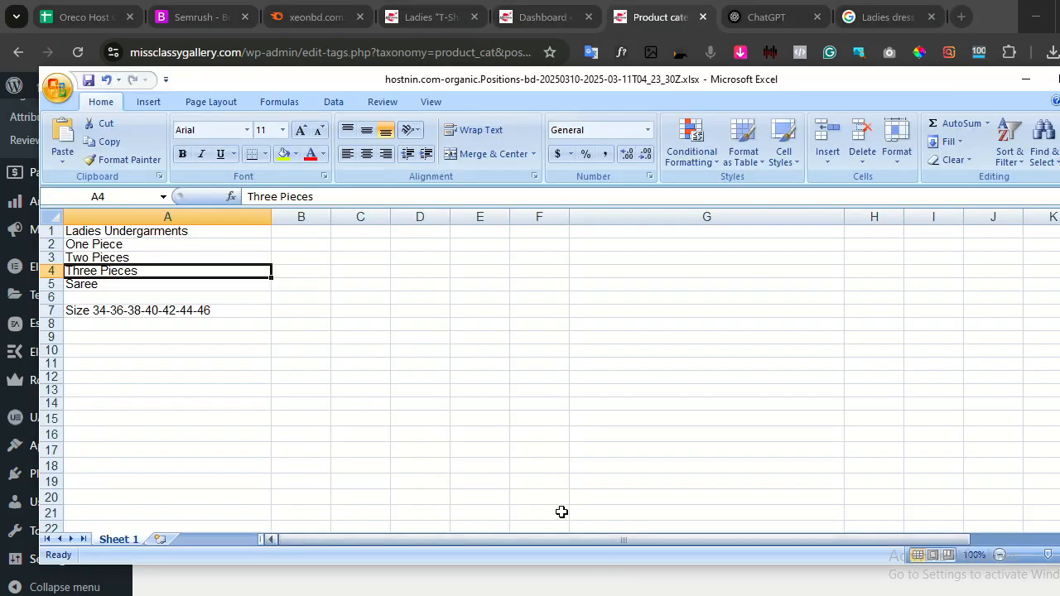
click(102, 285)
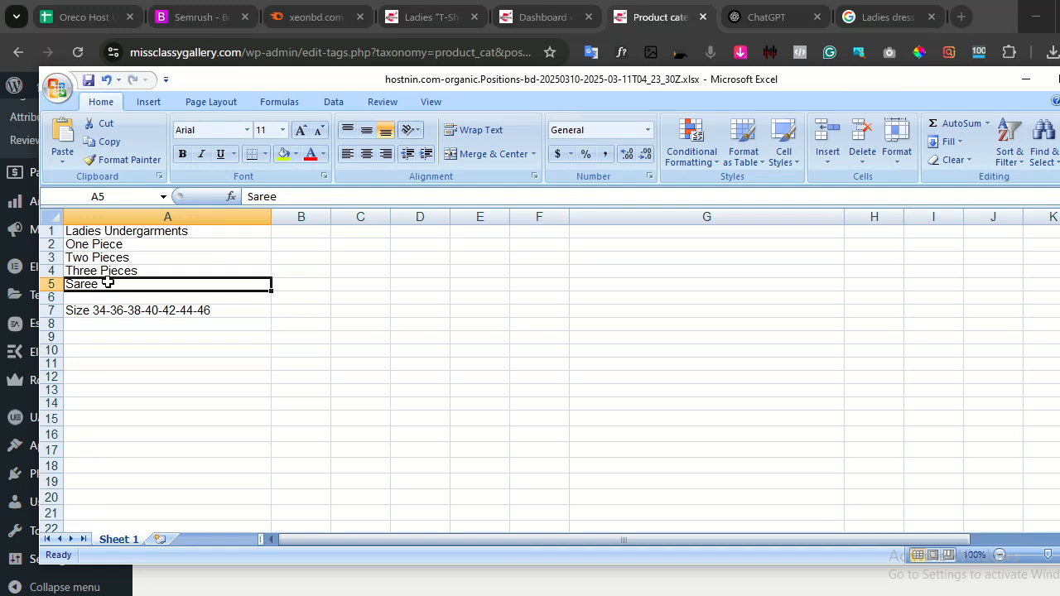
right_click(108, 284)
click(149, 309)
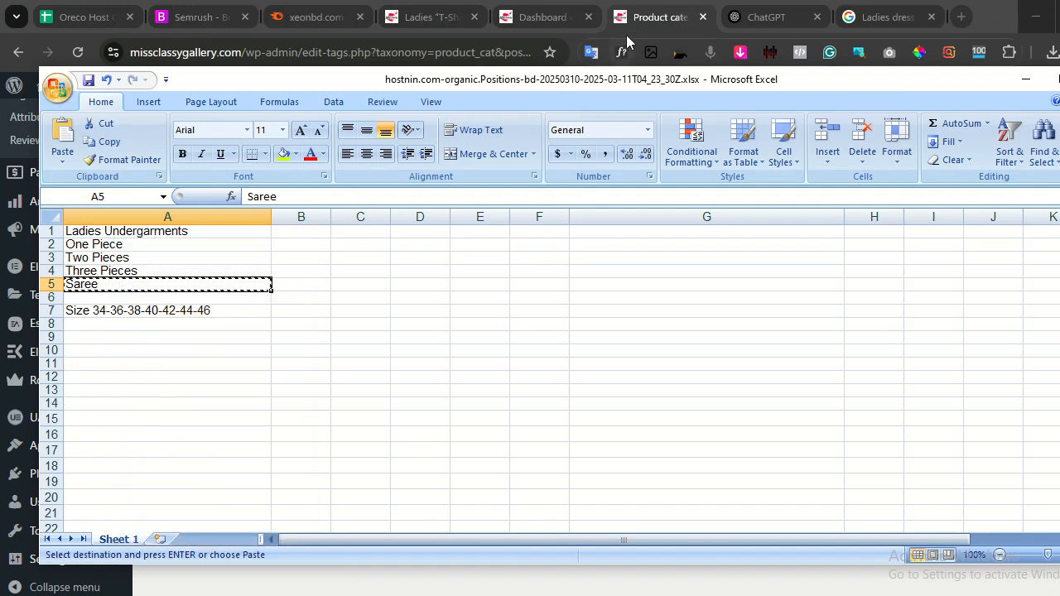
Return to the product categories page and add a Saree category without a parent or thumbnail.
click(535, 18)
click(649, 21)
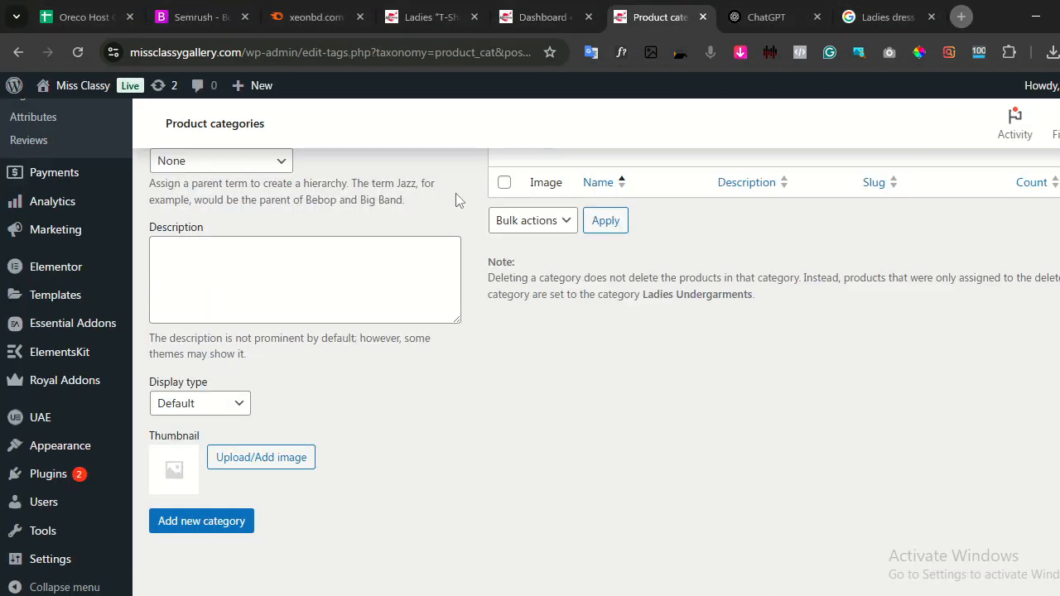
scroll(276, 237, up, 4)
click(230, 330)
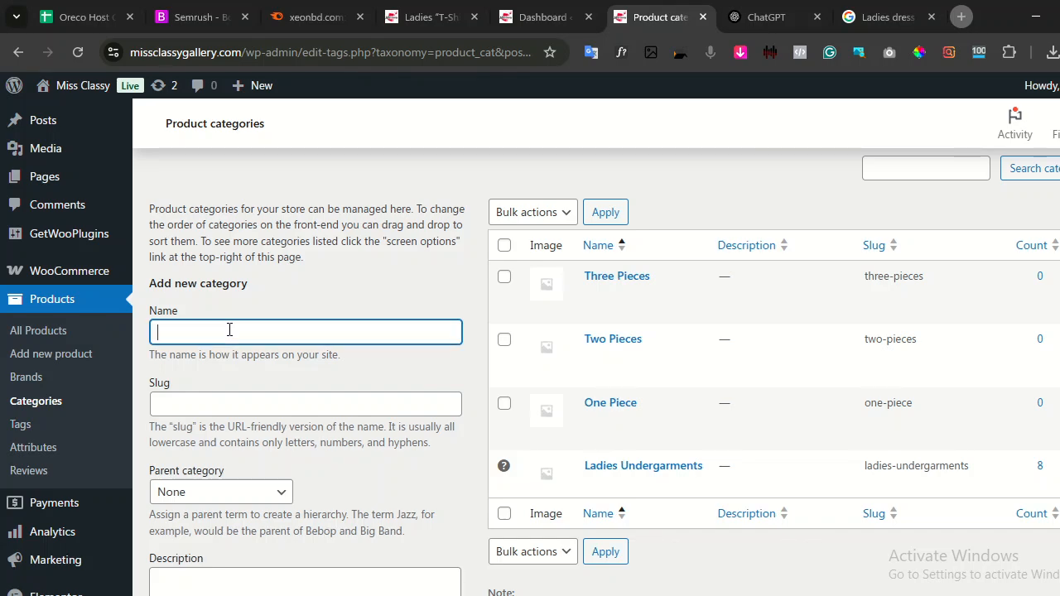
key(ctrl+v)
scroll(279, 324, down, 4)
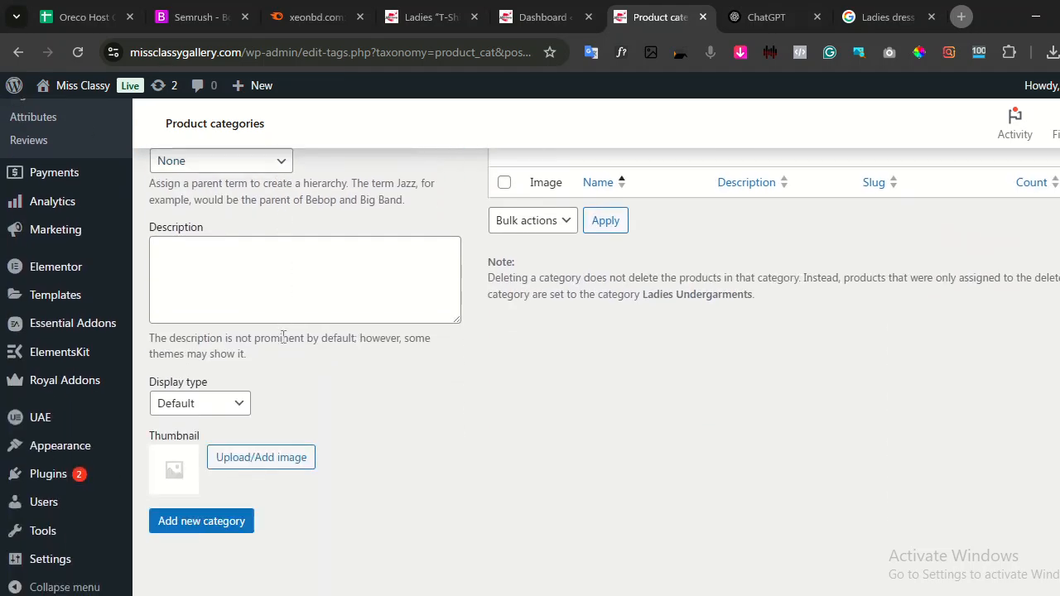
click(197, 521)
scroll(693, 369, up, 3)
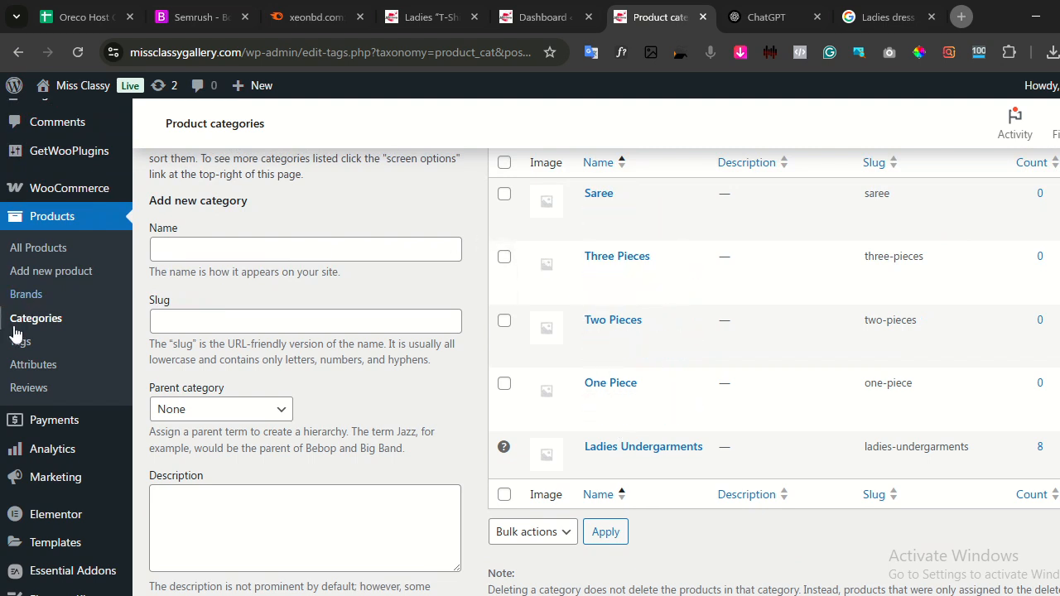
Open the store's product attributes page, check the size list in the Excel workbook and return to the attributes page.
click(29, 369)
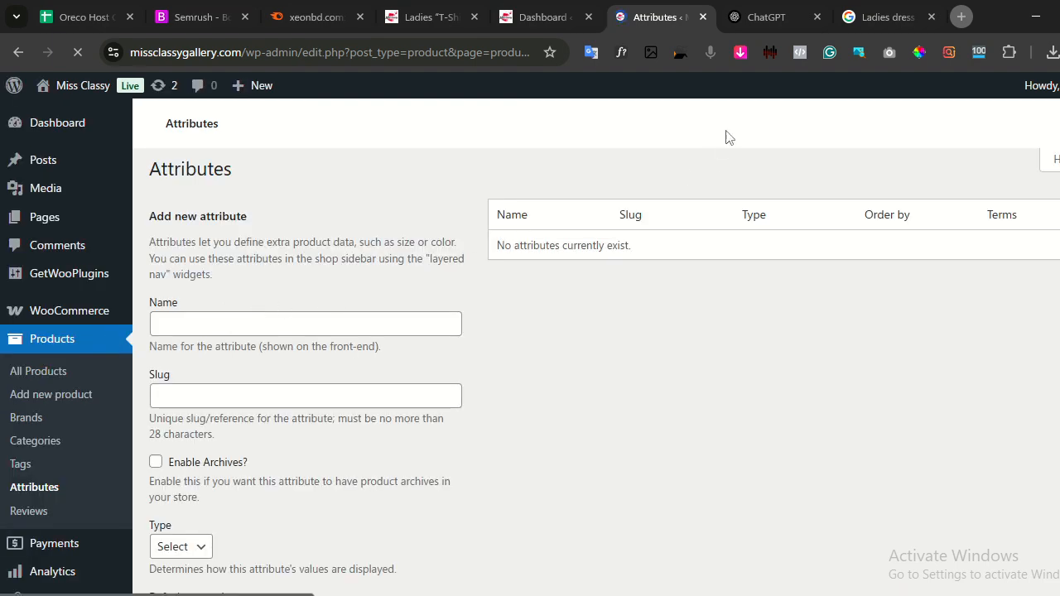
key(alt+Tab)
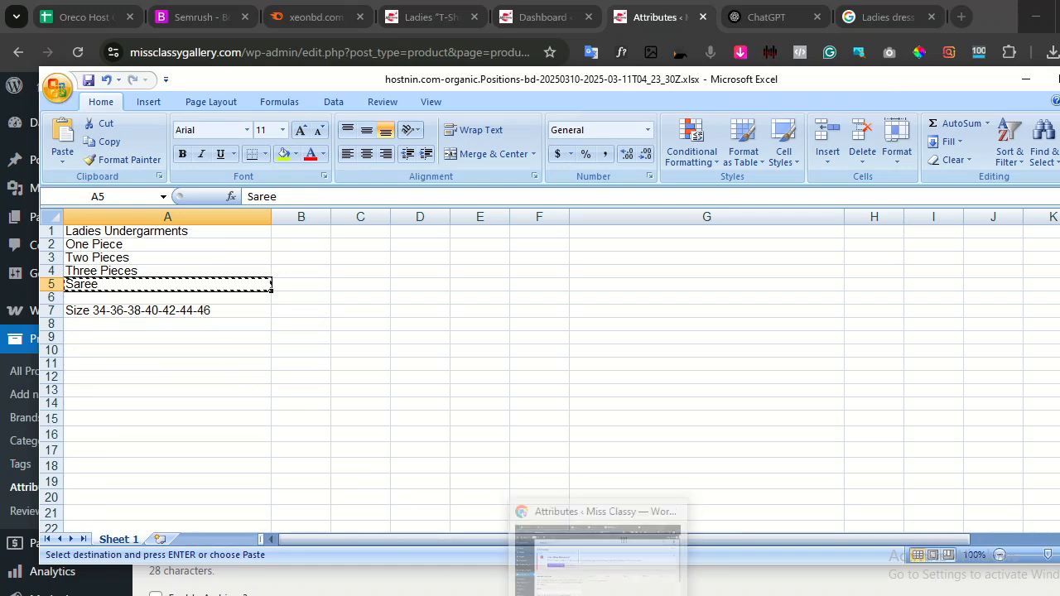
click(644, 20)
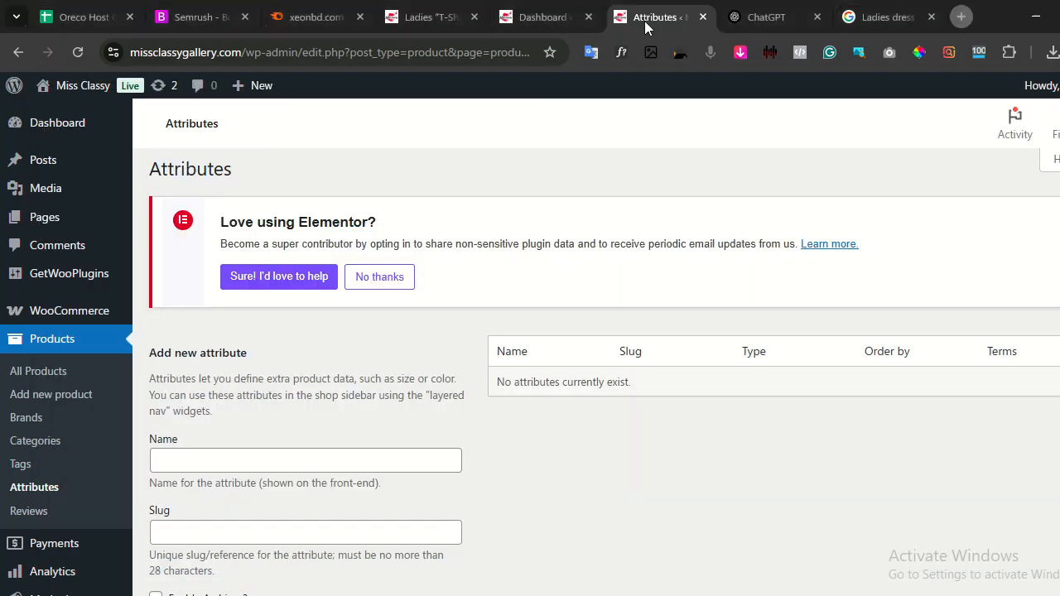
click(222, 459)
text(34)
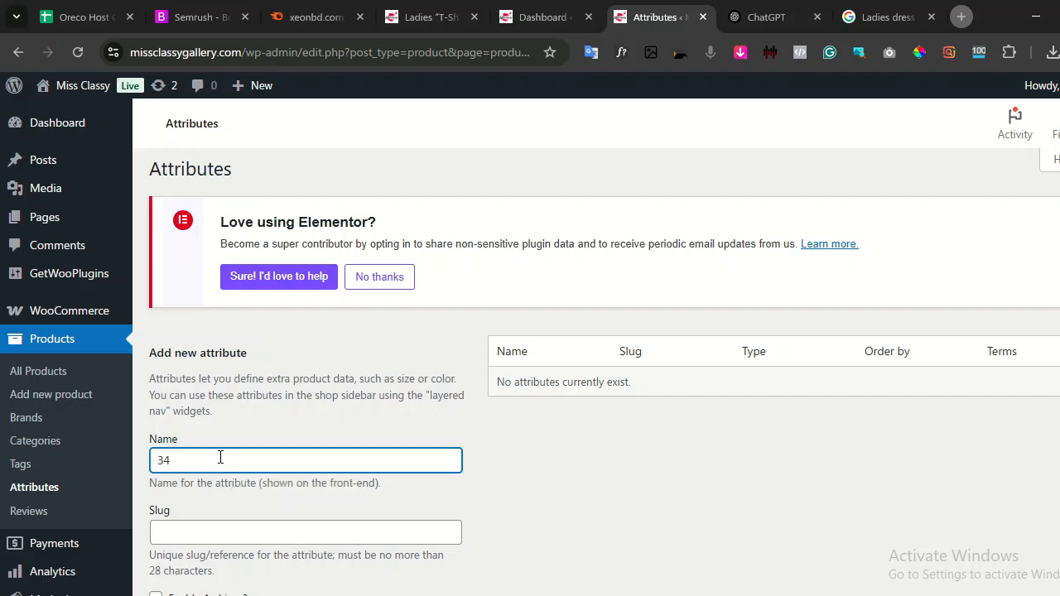
scroll(220, 457, down, 5)
scroll(211, 397, up, 1)
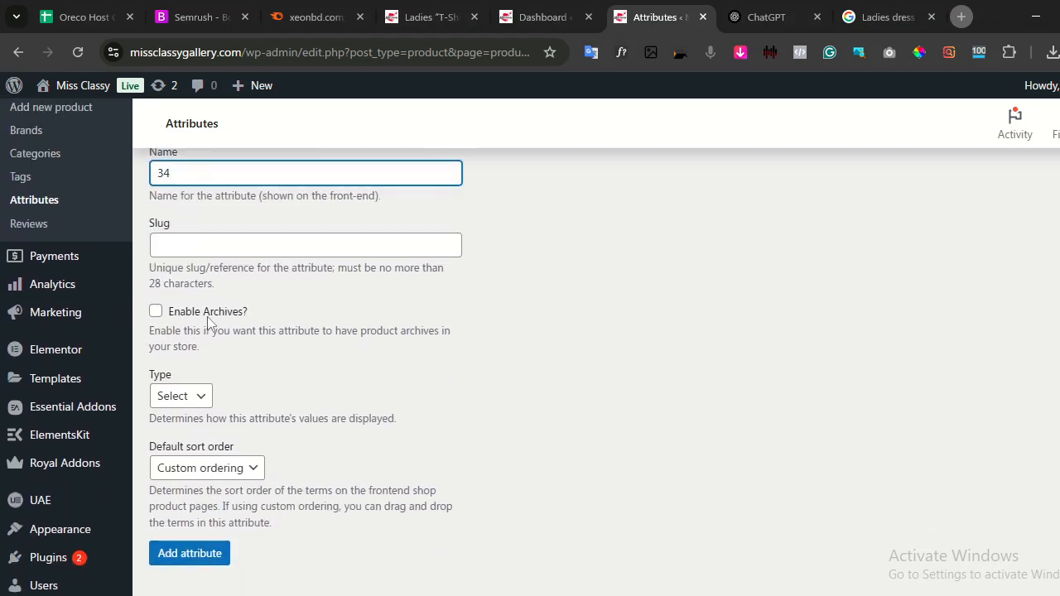
scroll(202, 355, up, 2)
key(ctrl+a)
key(BackSpace)
Add a product attribute named Size with the Button type and custom ordering.
text(S)
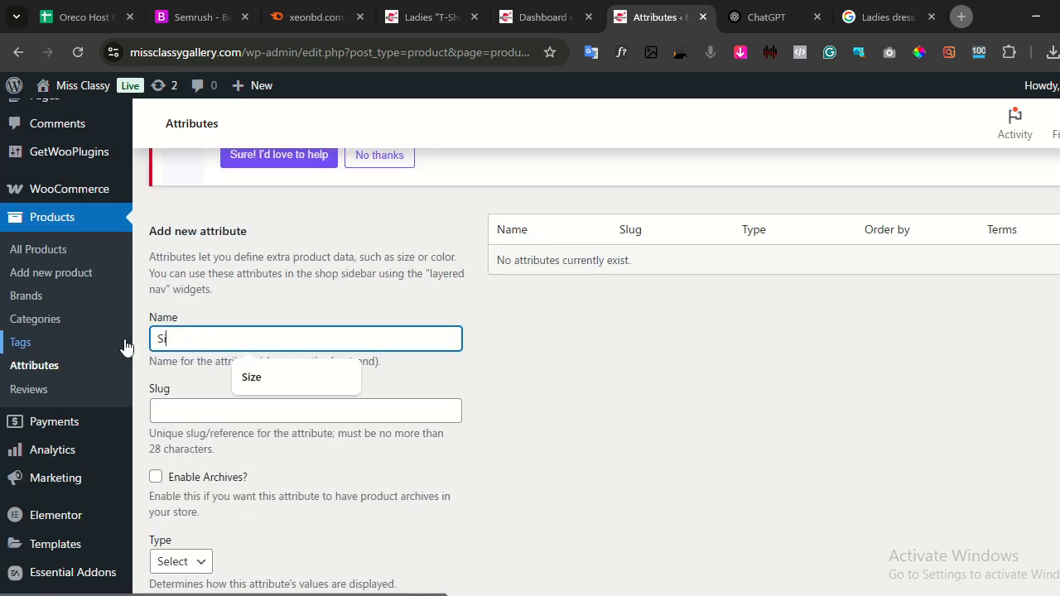
scroll(130, 352, down, 3)
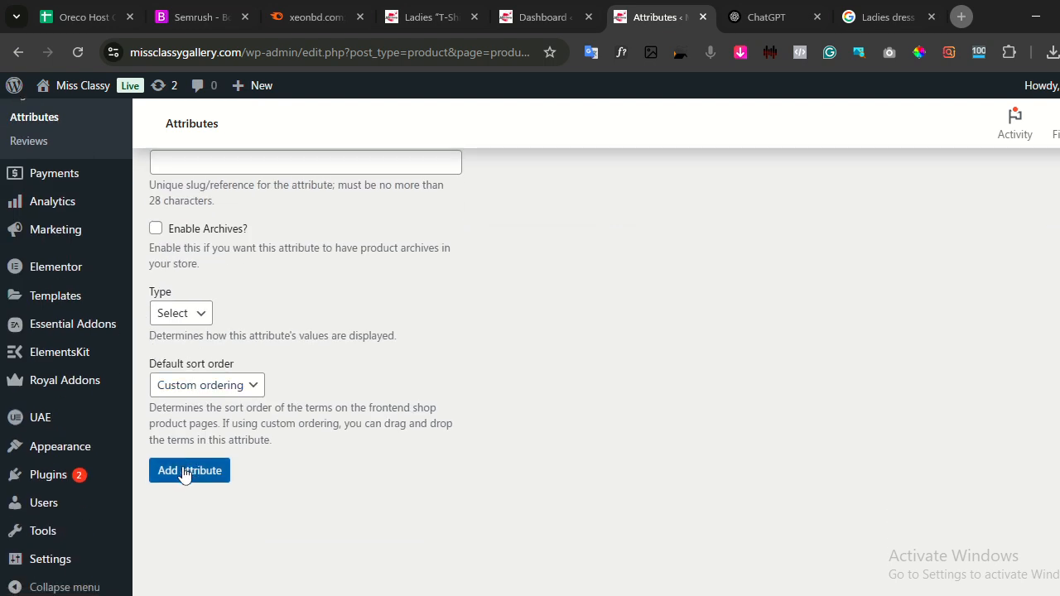
click(181, 319)
click(278, 327)
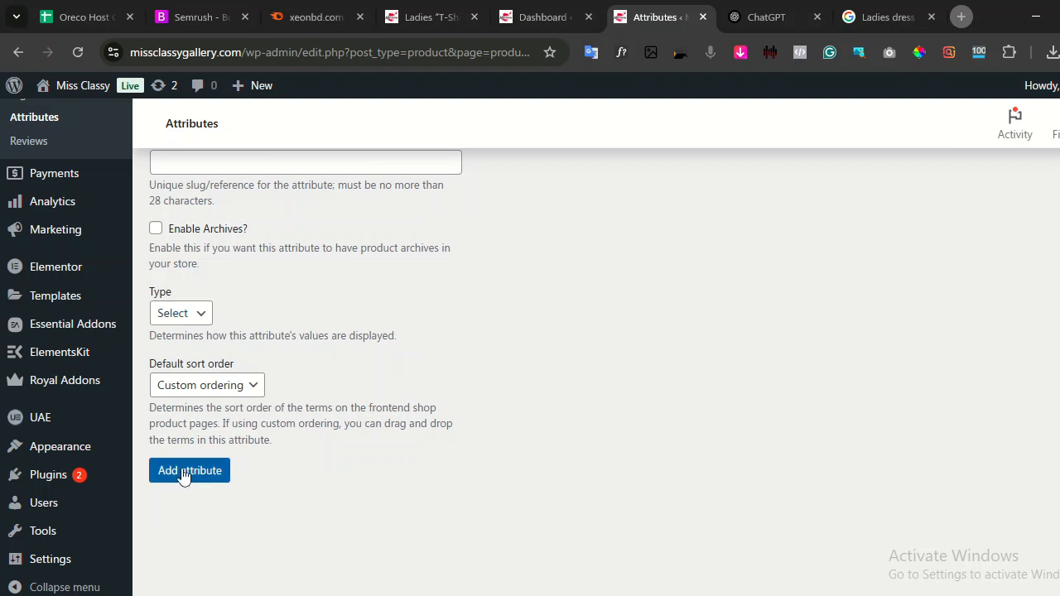
click(180, 314)
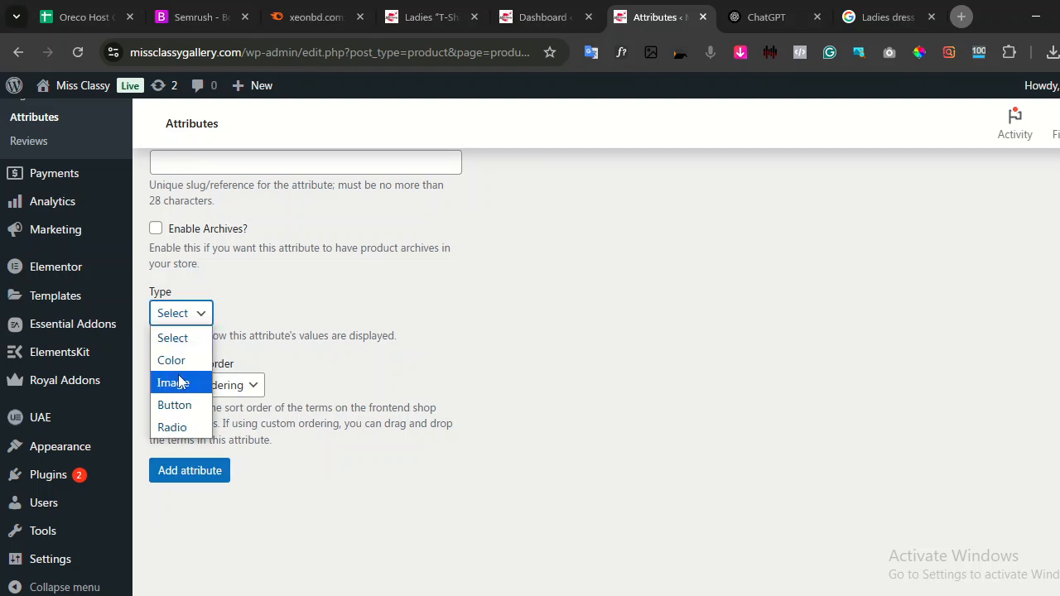
click(175, 405)
click(170, 472)
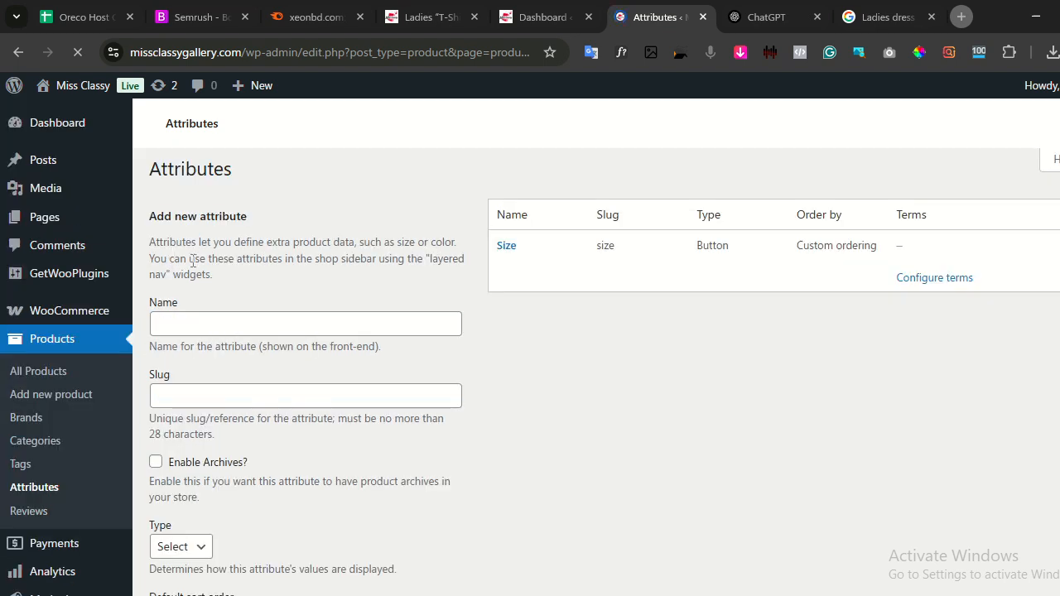
Open the terms of the Size attribute and add the term 34 without a slug or description.
click(190, 328)
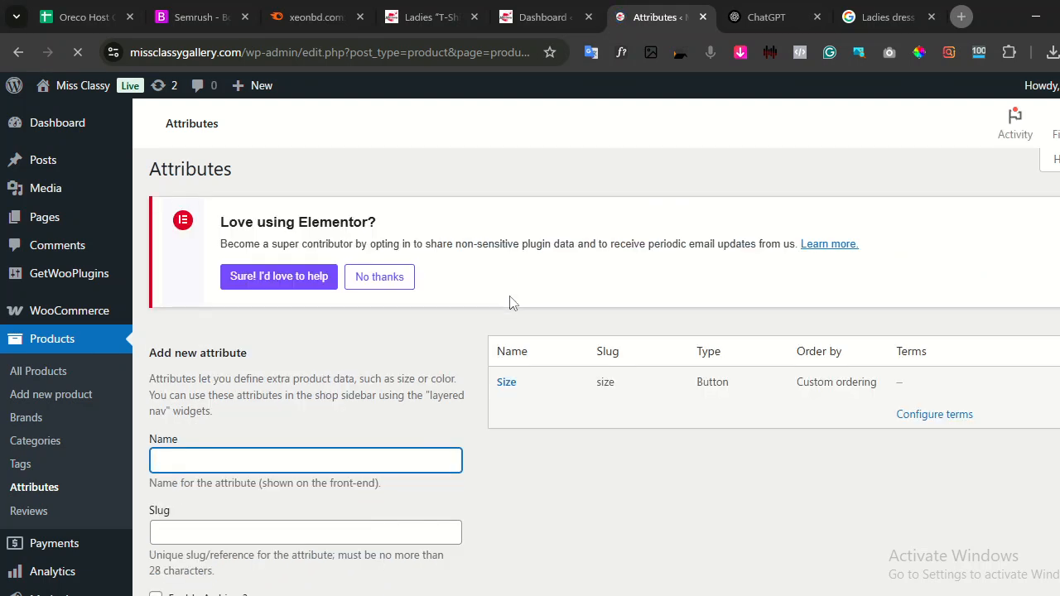
scroll(523, 336, down, 1)
click(507, 300)
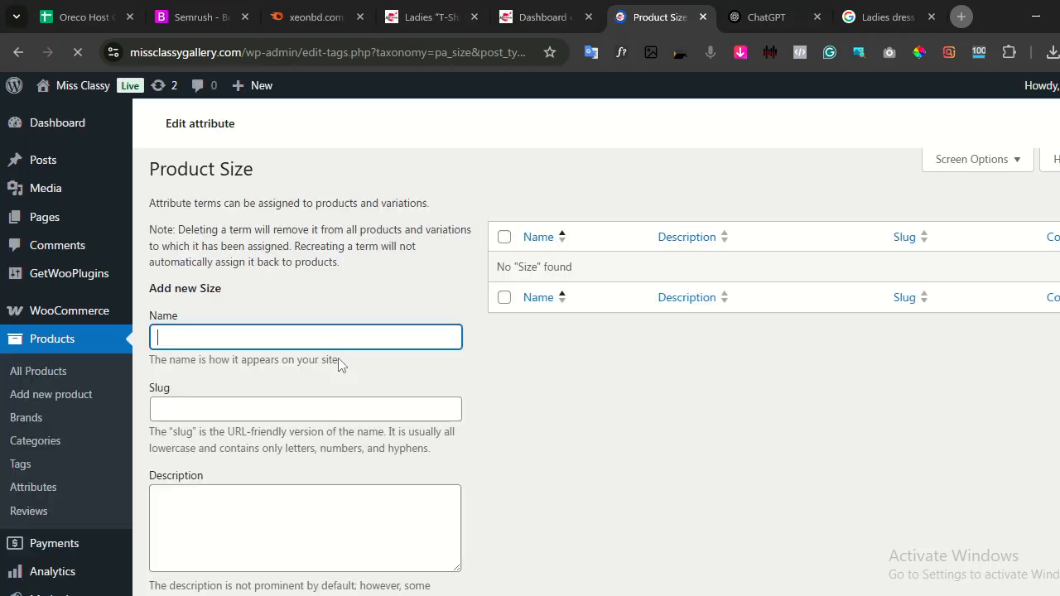
scroll(336, 354, down, 3)
scroll(260, 277, up, 3)
scroll(247, 341, down, 3)
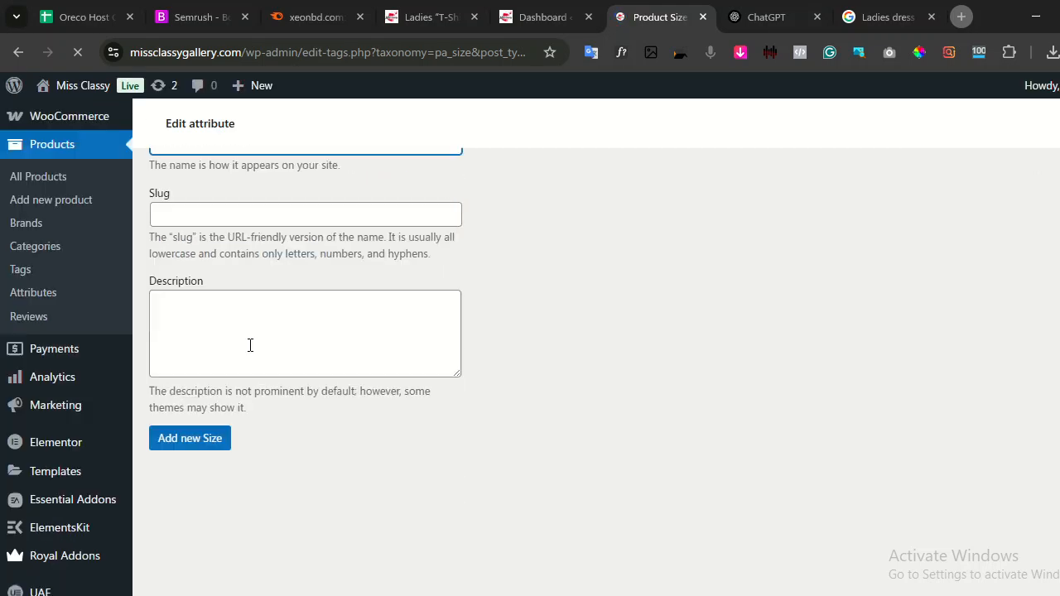
click(189, 439)
Add the terms 36 and 38 to the Size attribute without slugs or descriptions.
scroll(207, 348, up, 2)
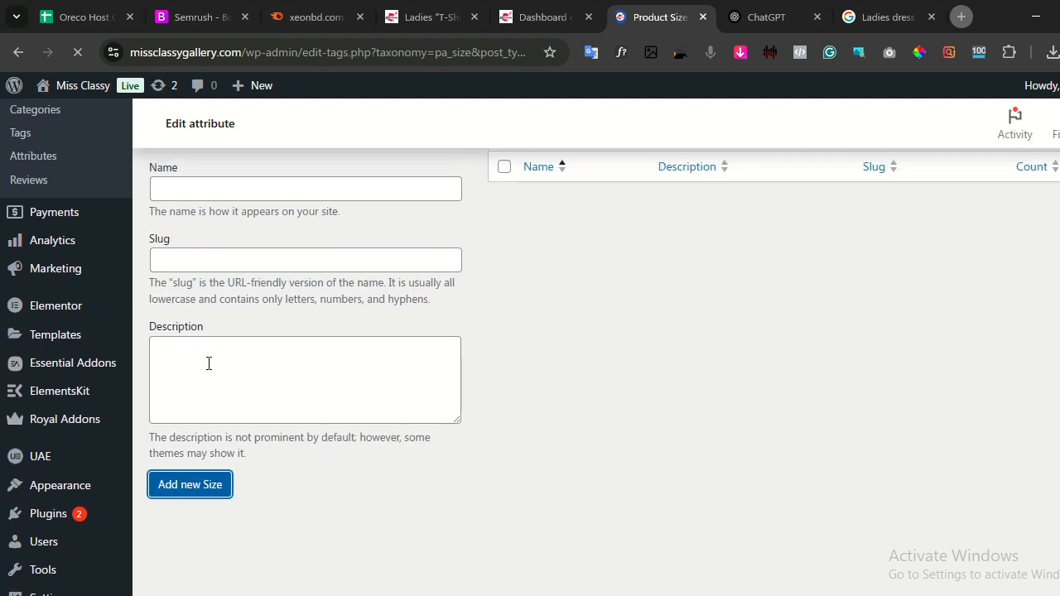
click(193, 277)
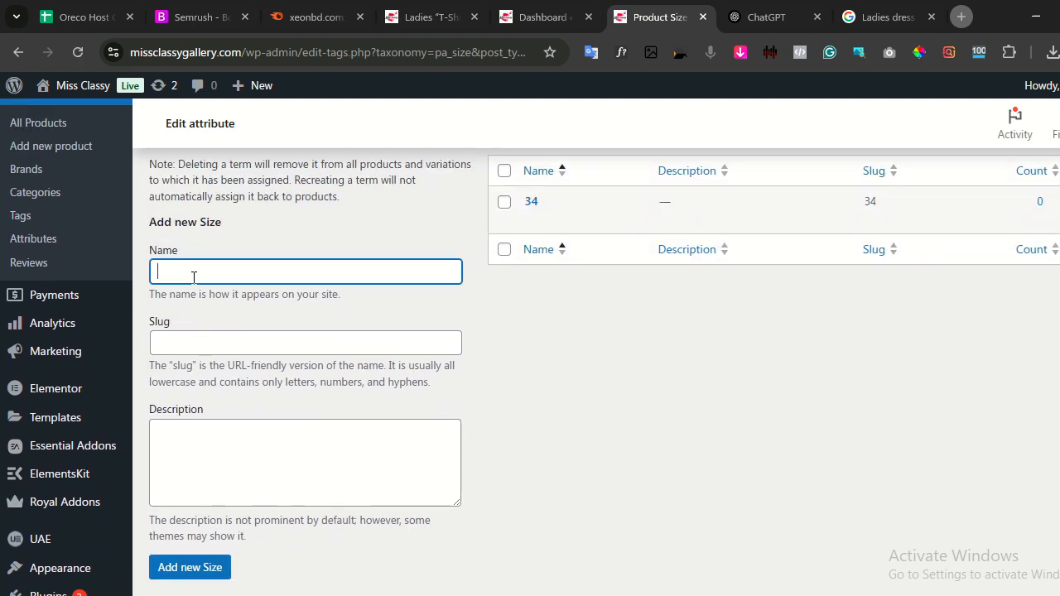
click(181, 455)
scroll(193, 374, up, 1)
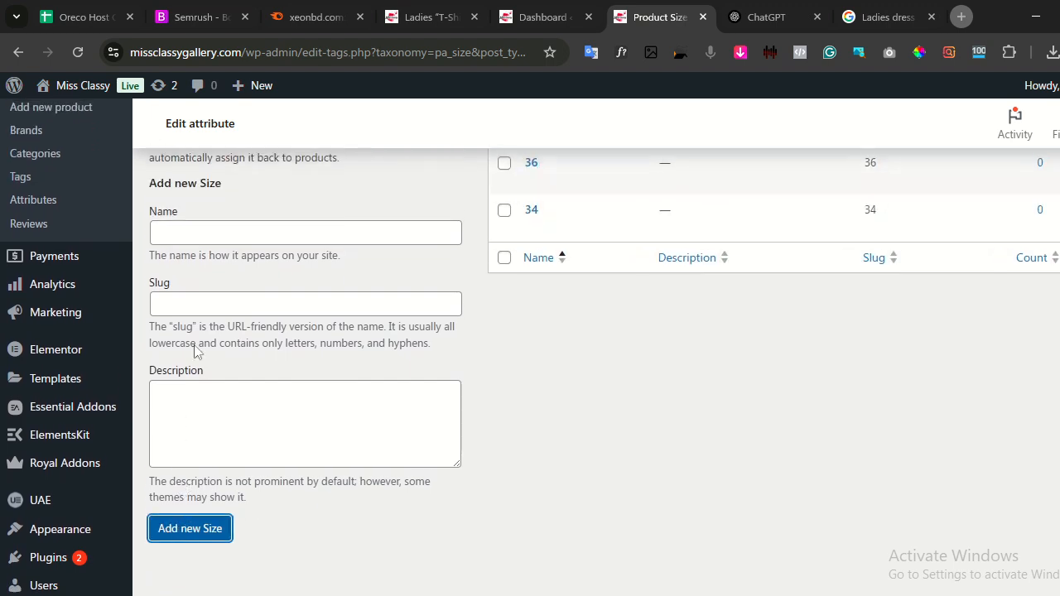
click(196, 233)
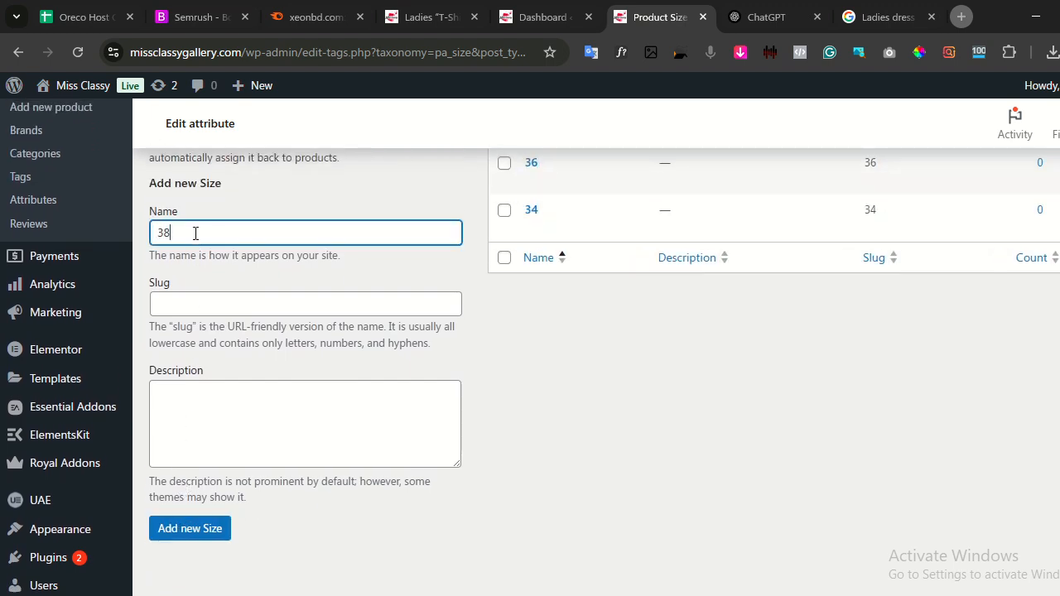
scroll(196, 232, down, 1)
click(187, 445)
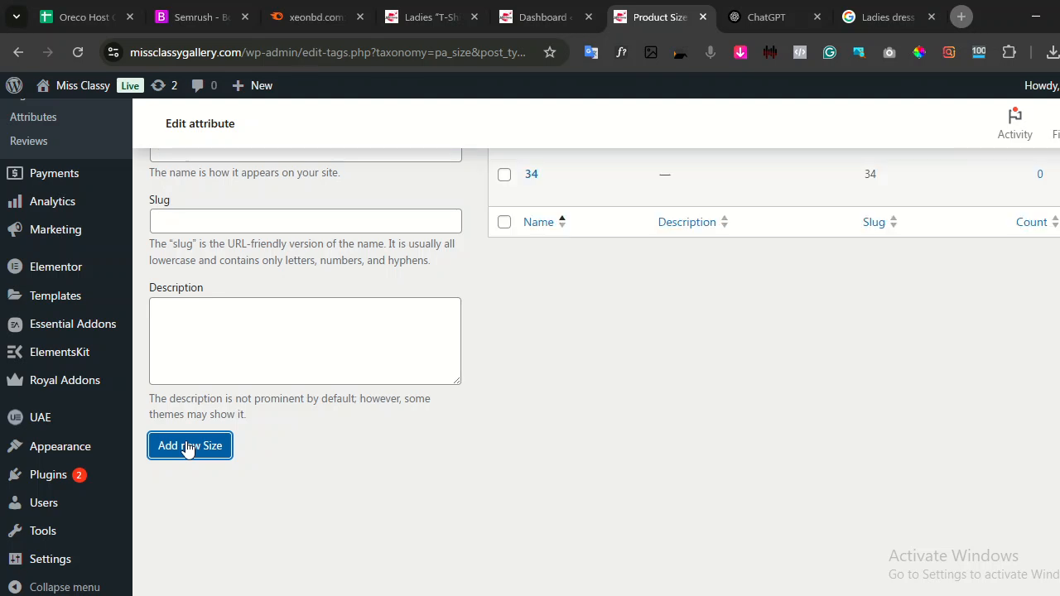
Add the terms 40 and 42 to the Size attribute, leaving slug and description empty.
scroll(187, 439, up, 2)
click(186, 310)
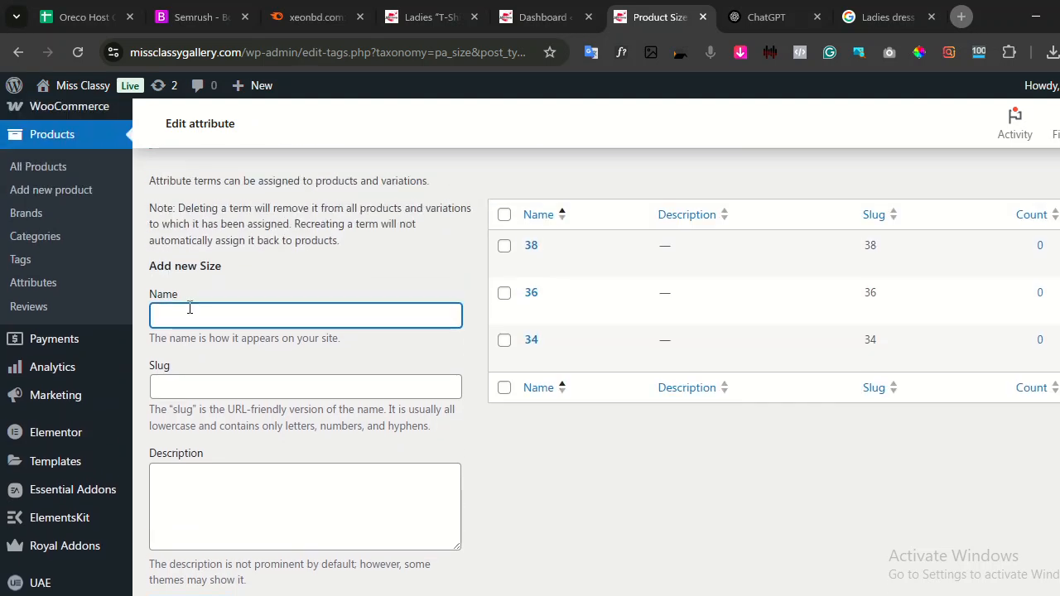
text(40)
scroll(190, 308, down, 2)
click(200, 443)
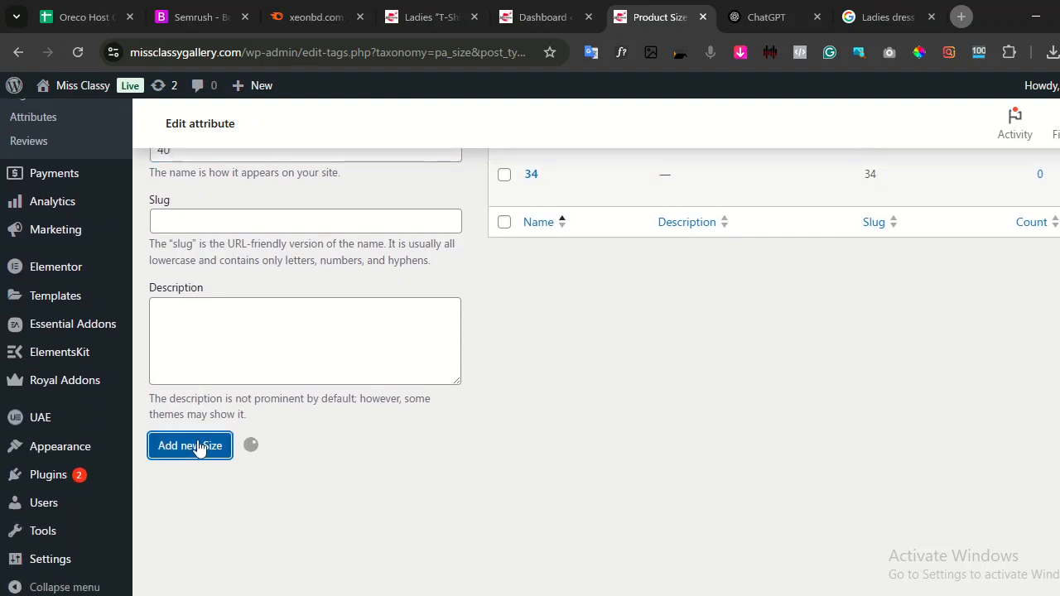
scroll(200, 420, up, 2)
click(201, 317)
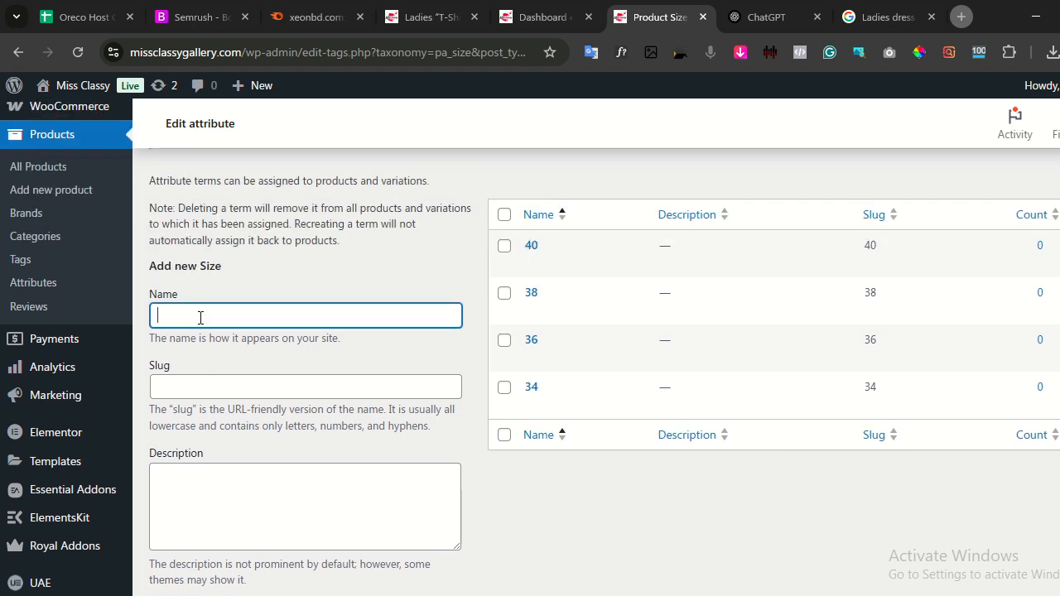
scroll(206, 356, down, 2)
click(196, 452)
Add the term 44 to the Size attribute without a slug or description.
scroll(199, 398, up, 3)
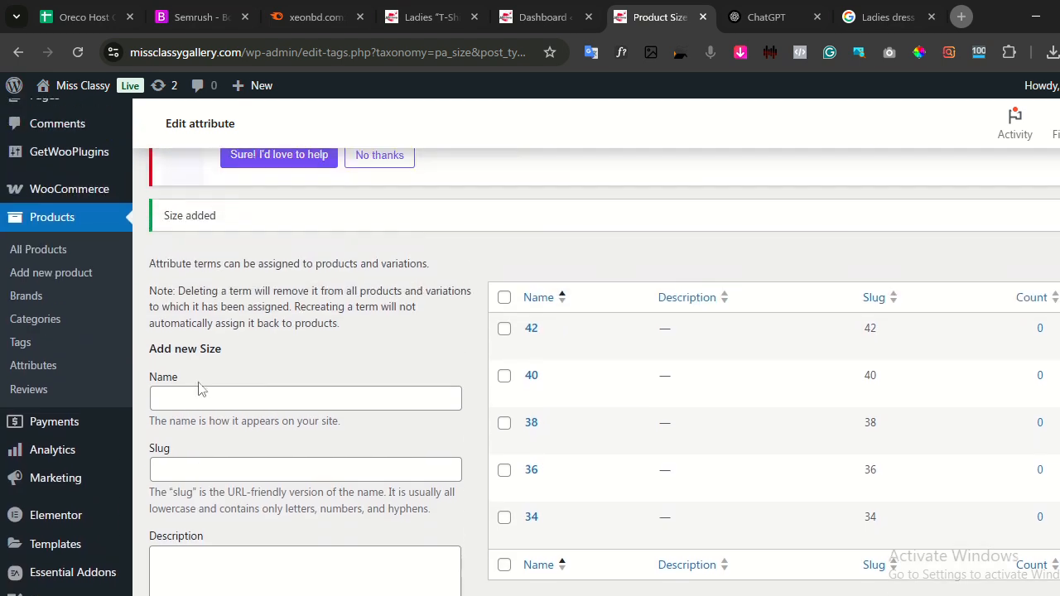
click(199, 397)
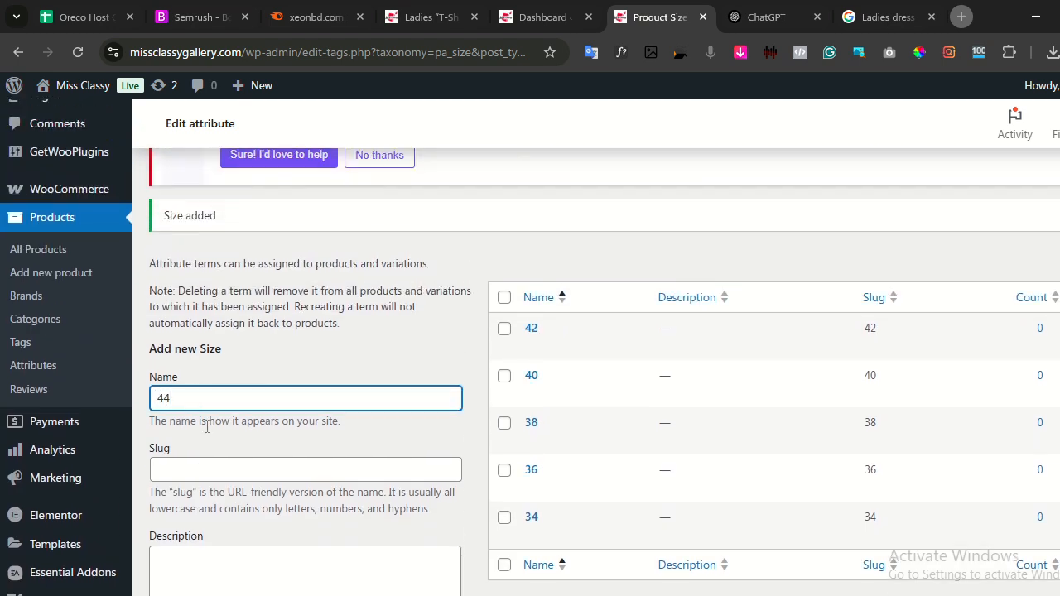
scroll(207, 431, down, 2)
click(203, 527)
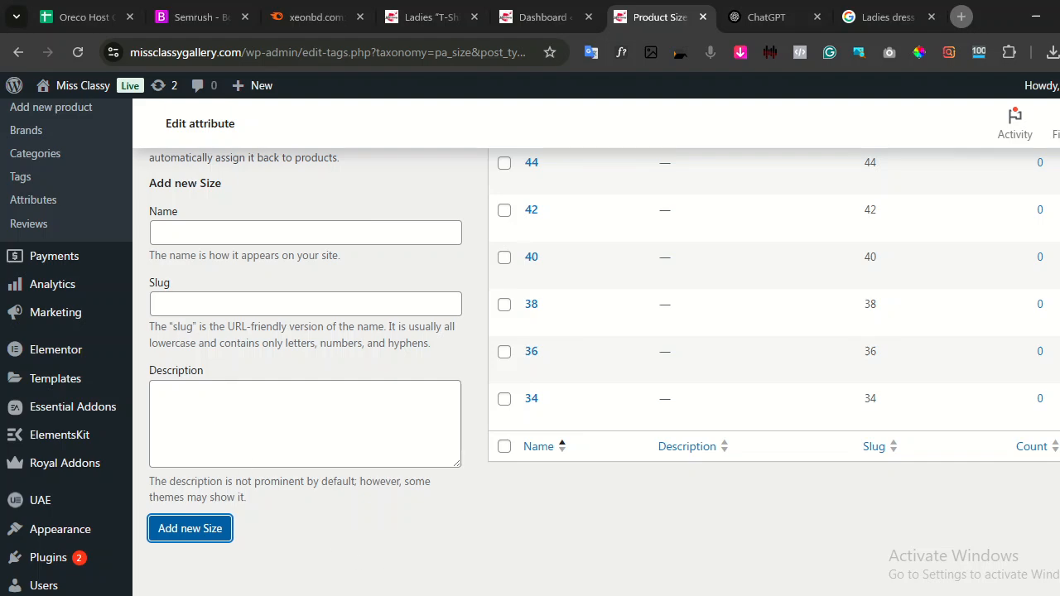
Check the size list in the Excel workbook and add the last term, 46, to the Size attribute.
key(alt+Tab)
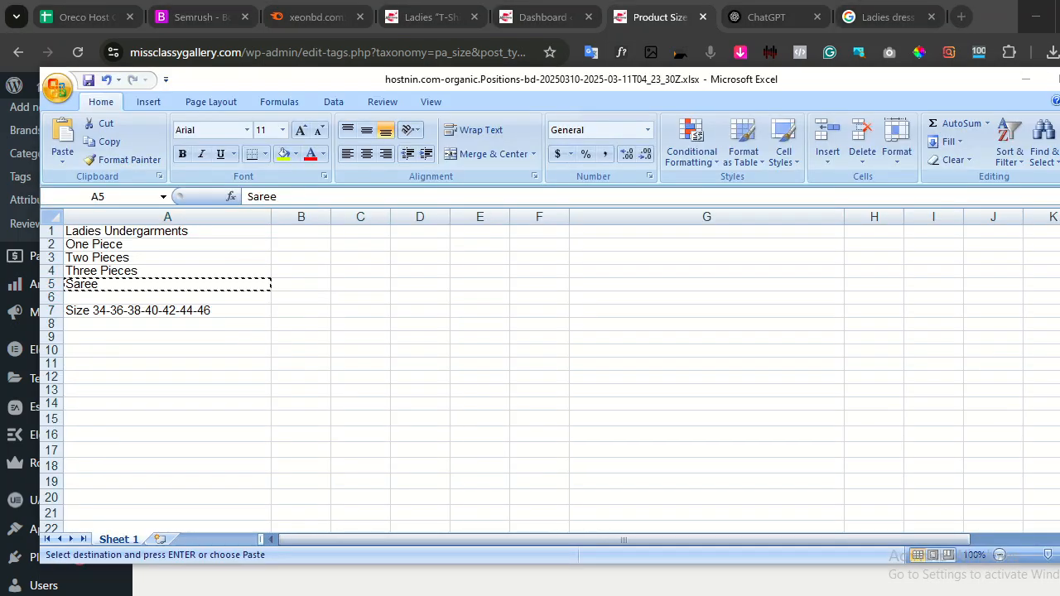
key(alt+Tab)
click(184, 232)
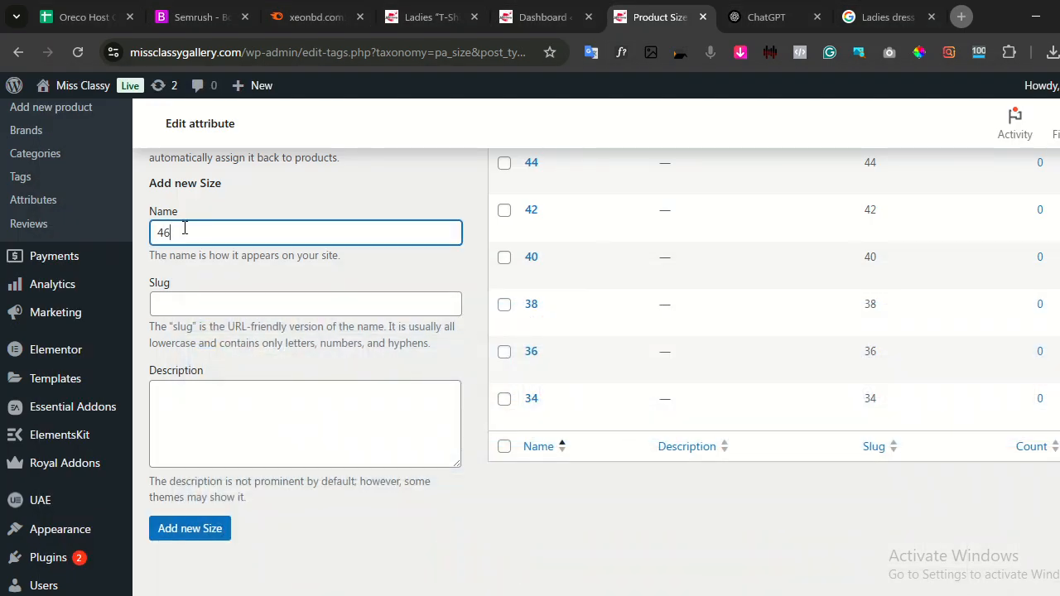
text(46)
click(213, 527)
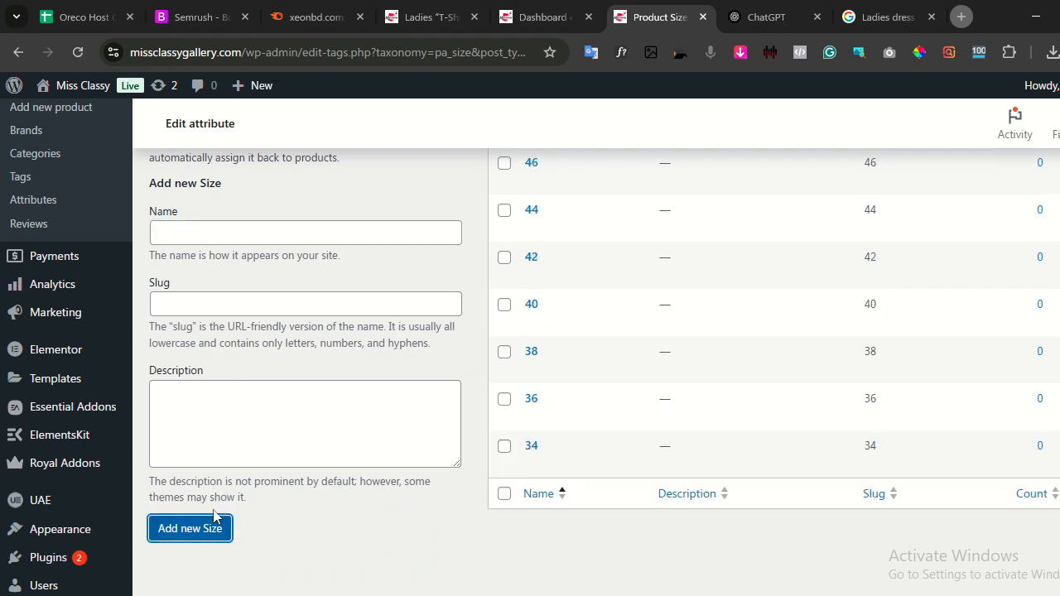
Open the list of all products and move the Ladies "T-Shirt" product to the trash.
scroll(233, 501, up, 1)
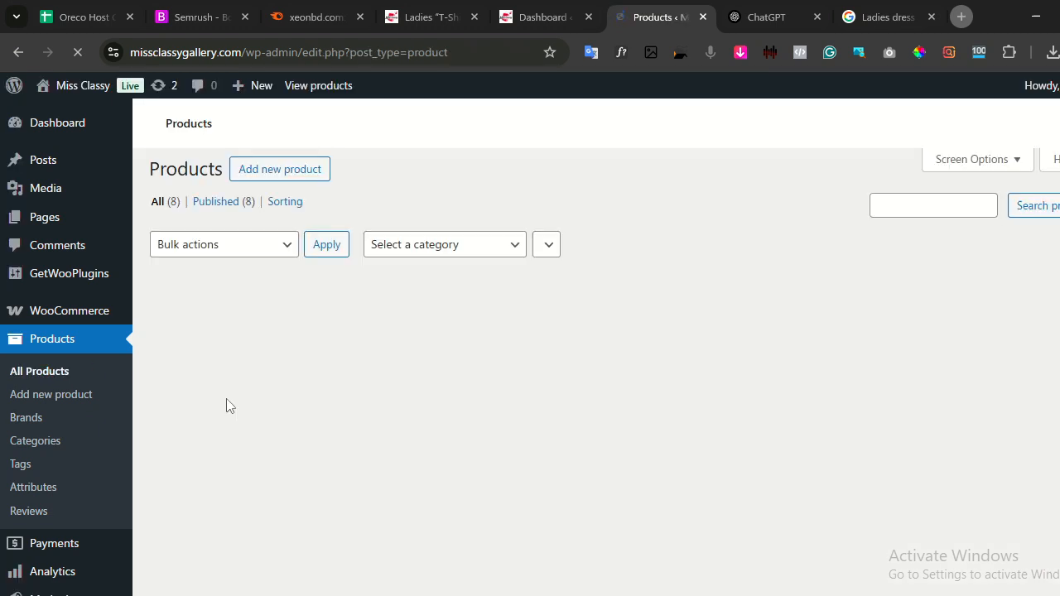
scroll(184, 392, down, 1)
scroll(218, 379, up, 1)
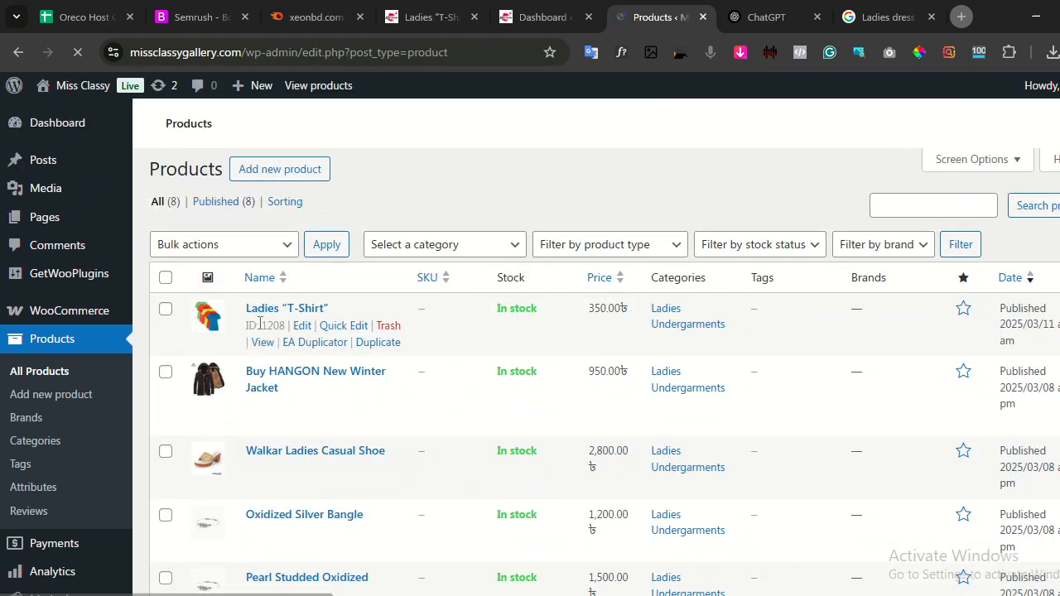
scroll(356, 340, down, 1)
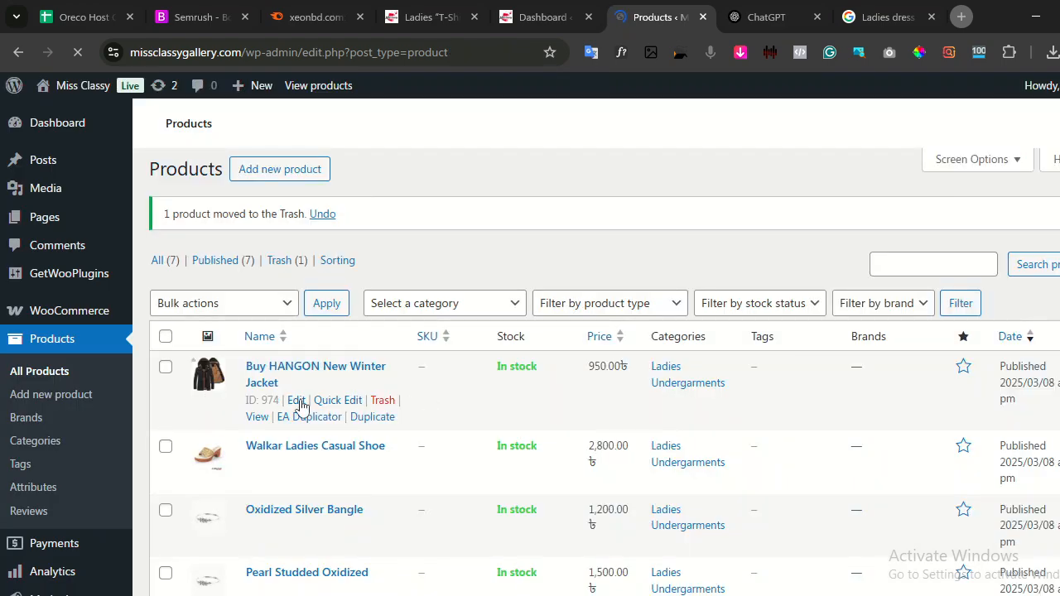
Switch to the Google Images results and replace the query with a search for "one piece".
click(887, 18)
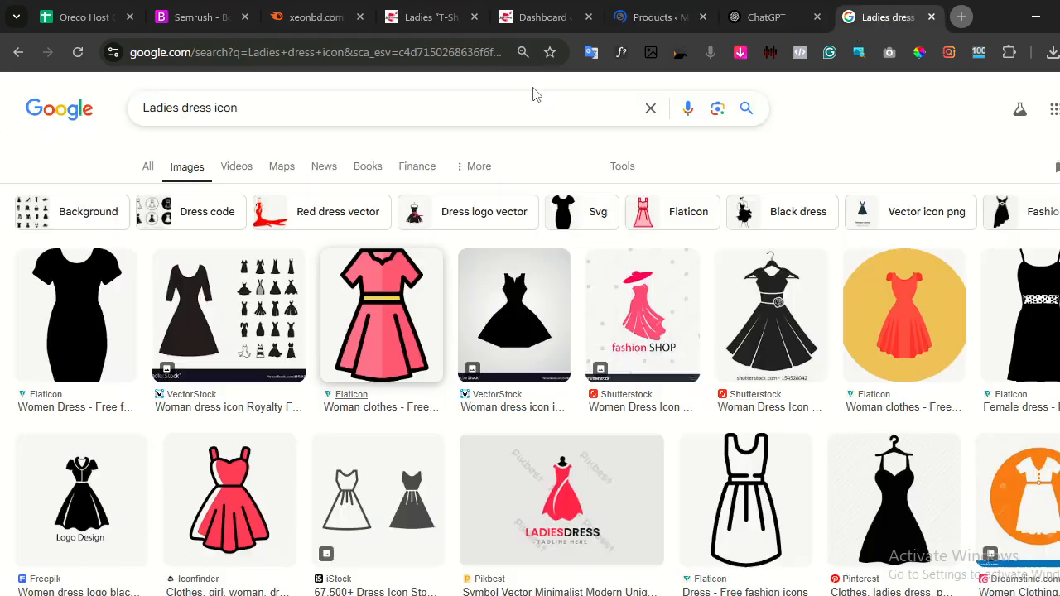
click(377, 108)
click(377, 110)
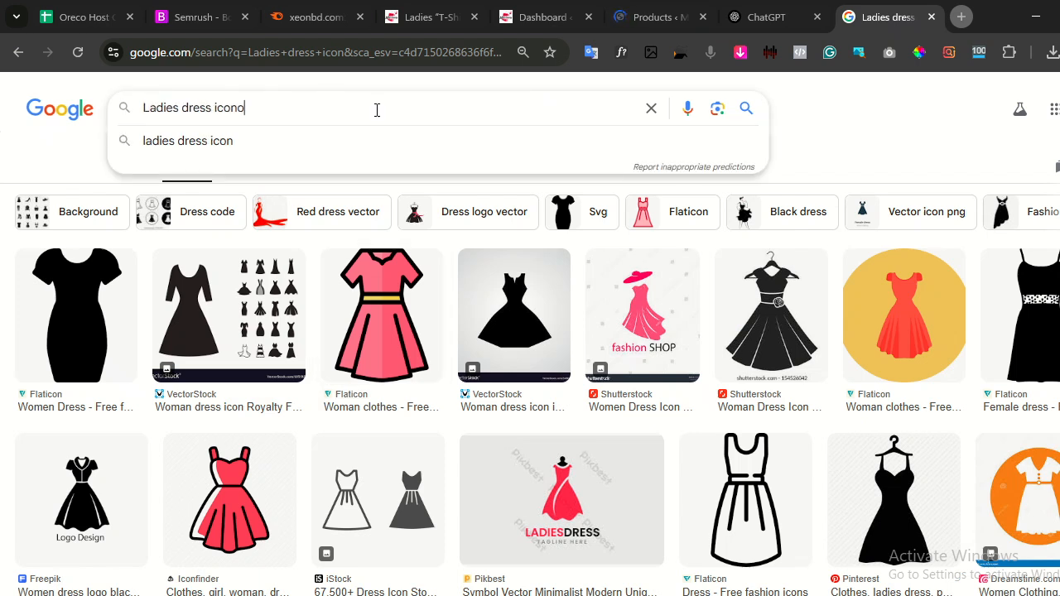
text(o)
key(ctrl+a)
key(BackSpace)
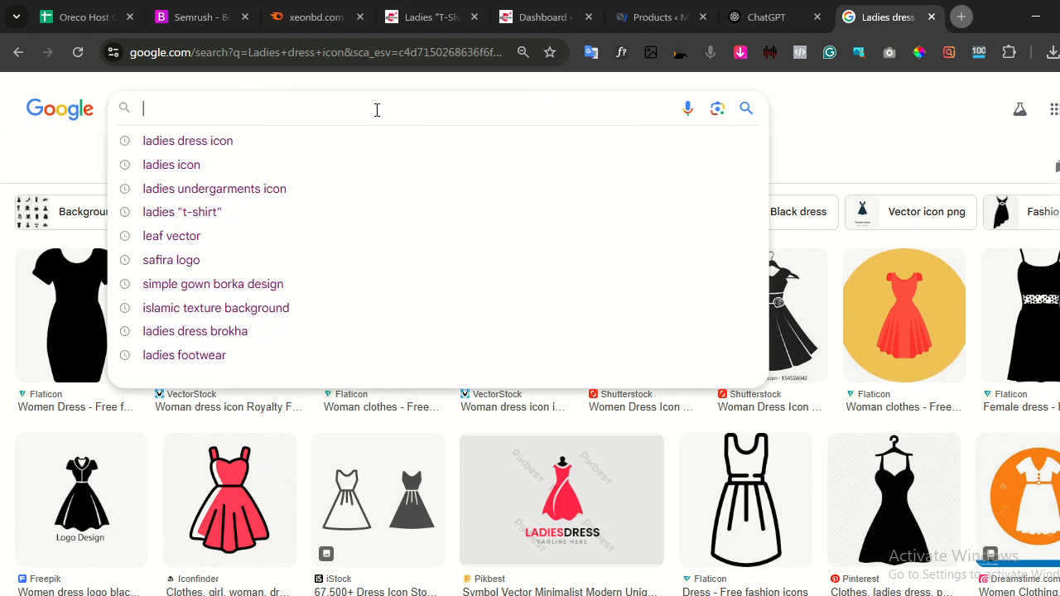
text(one)
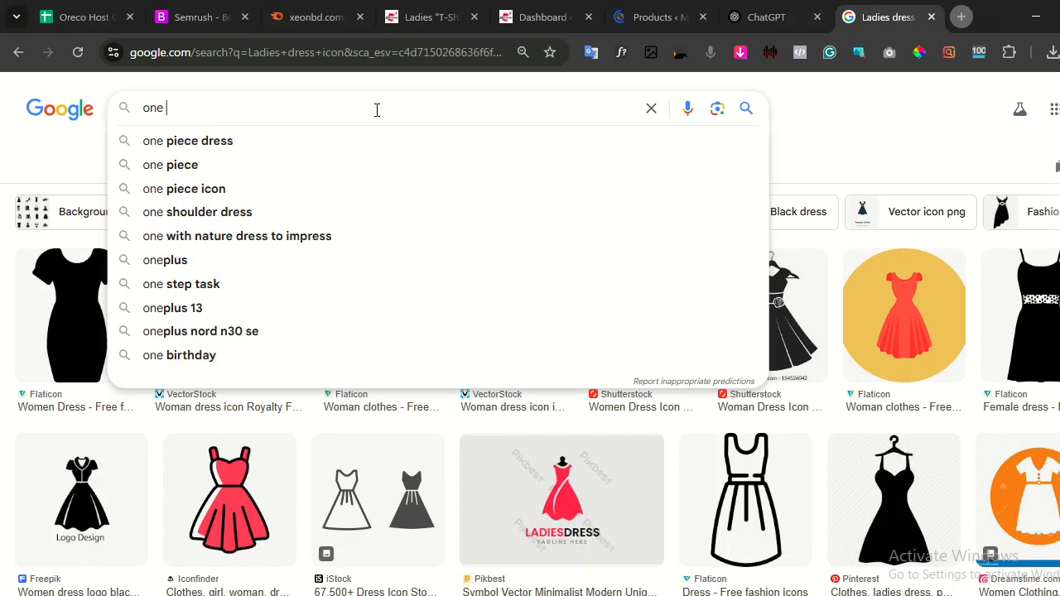
click(212, 171)
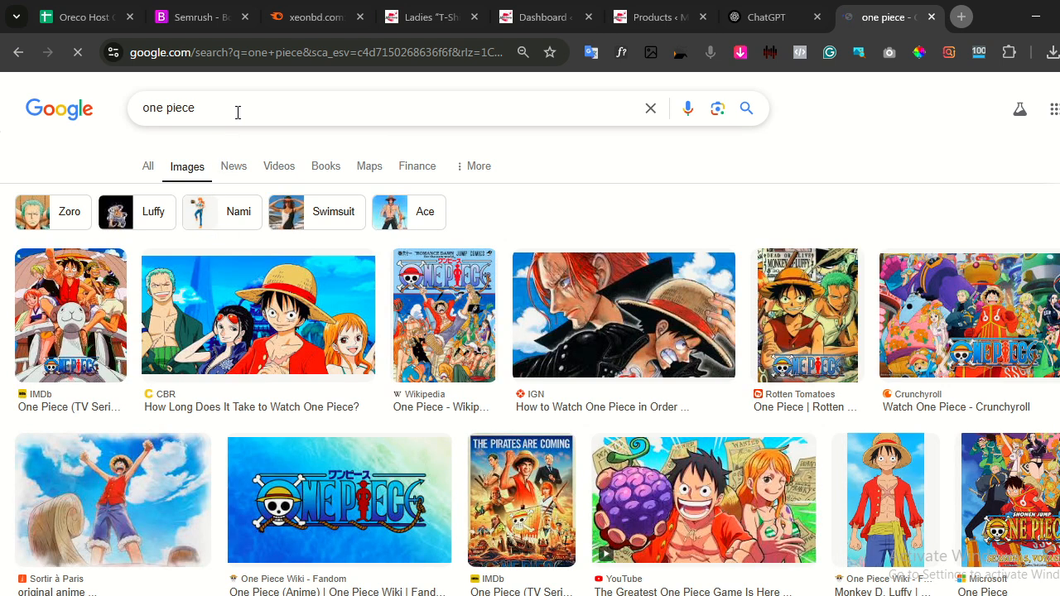
Refine the image search to "one piece dress" and browse the resulting dress photos.
click(238, 113)
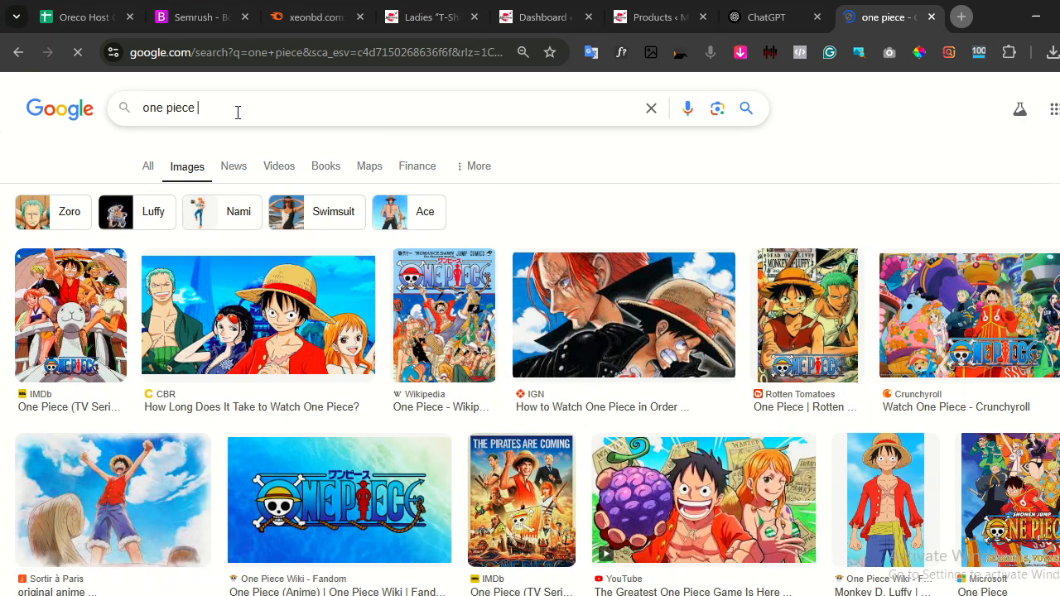
text(dress)
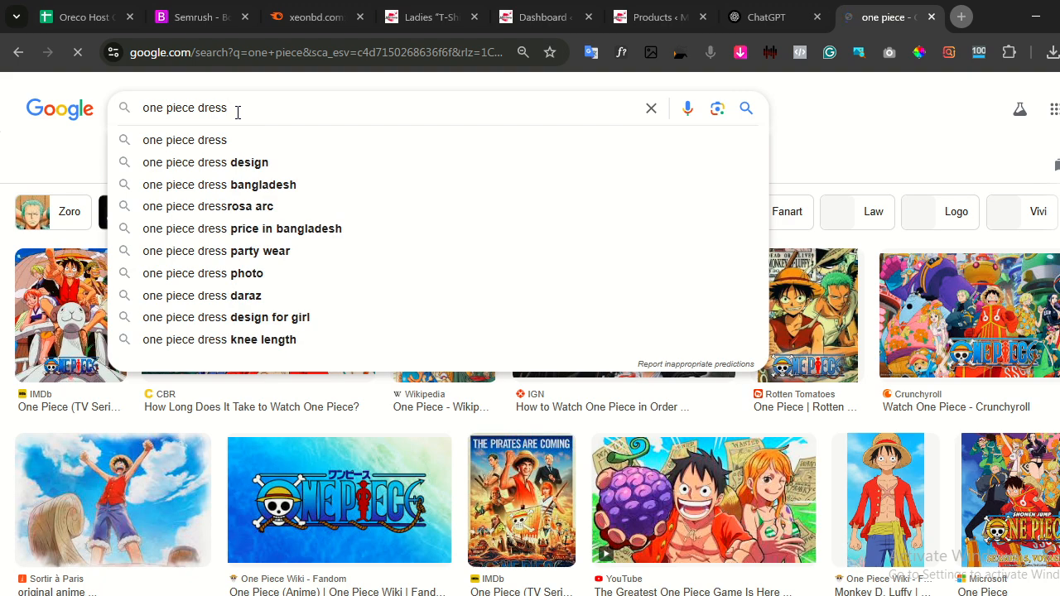
click(244, 146)
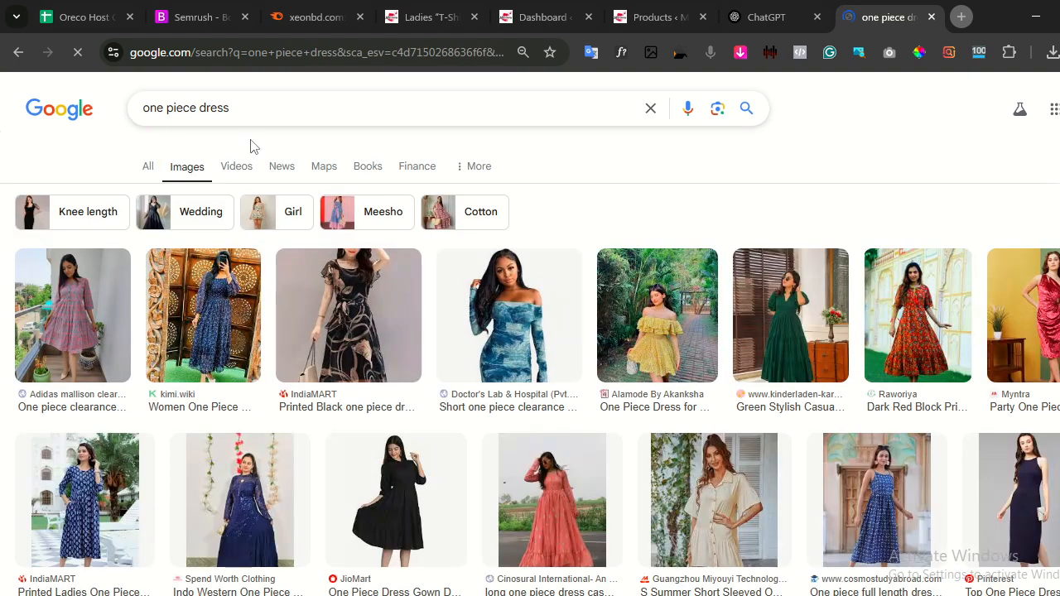
scroll(678, 265, down, 3)
scroll(677, 265, down, 1)
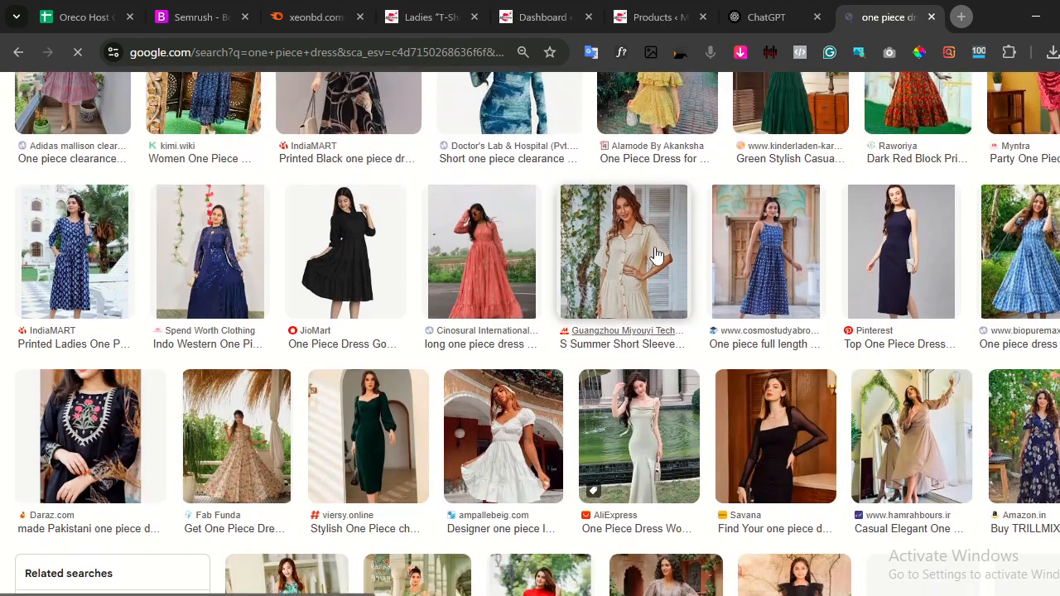
scroll(451, 241, up, 3)
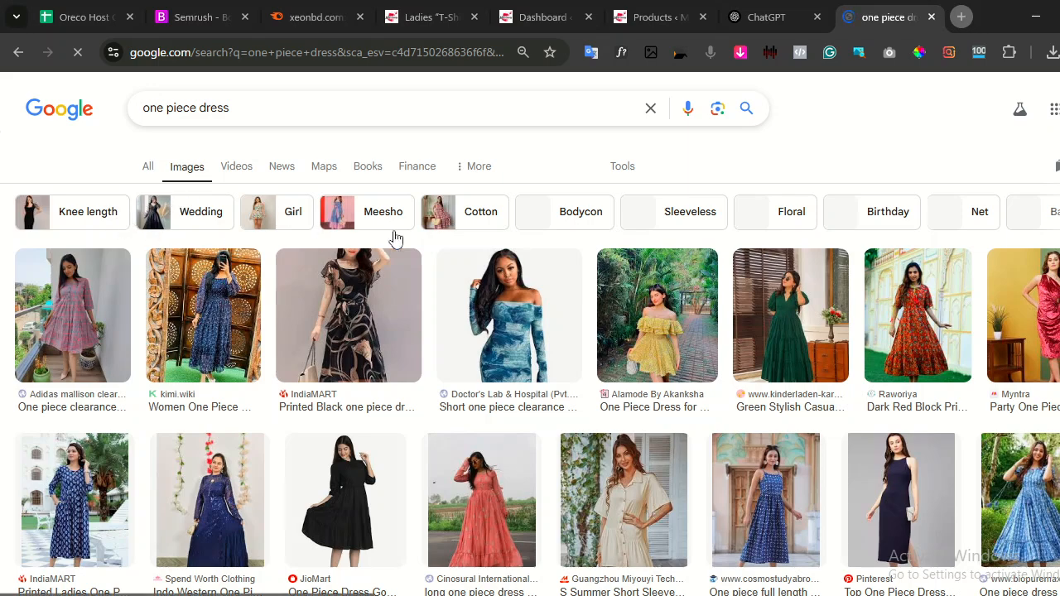
scroll(488, 248, down, 5)
scroll(488, 249, down, 4)
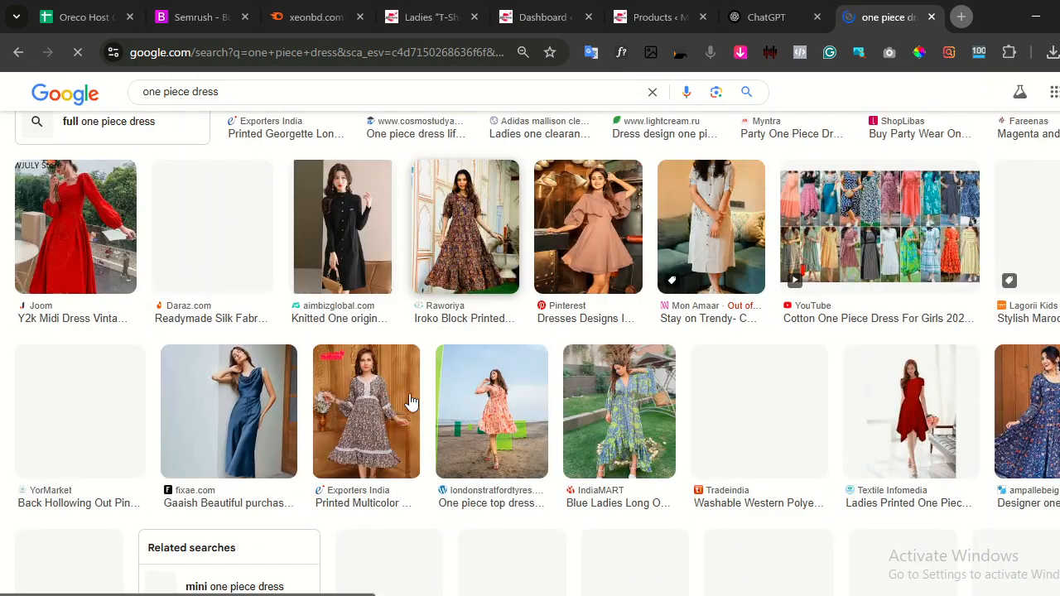
Find the pink Naira one piece dress from Daraz.com in the image results and save its picture as a JPG in Downloads.
scroll(397, 567, down, 3)
scroll(397, 567, down, 8)
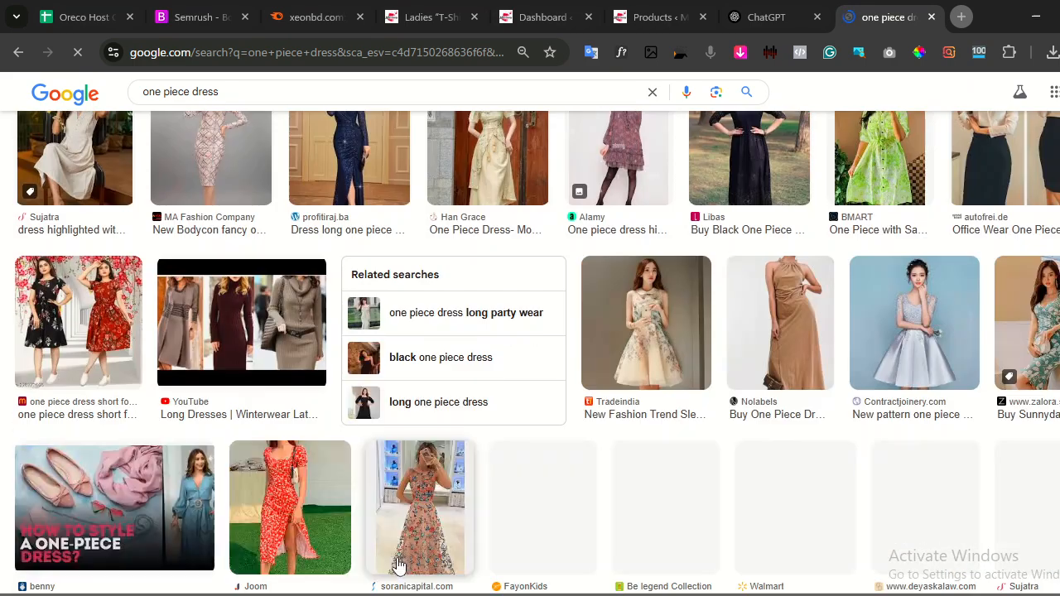
scroll(398, 565, down, 7)
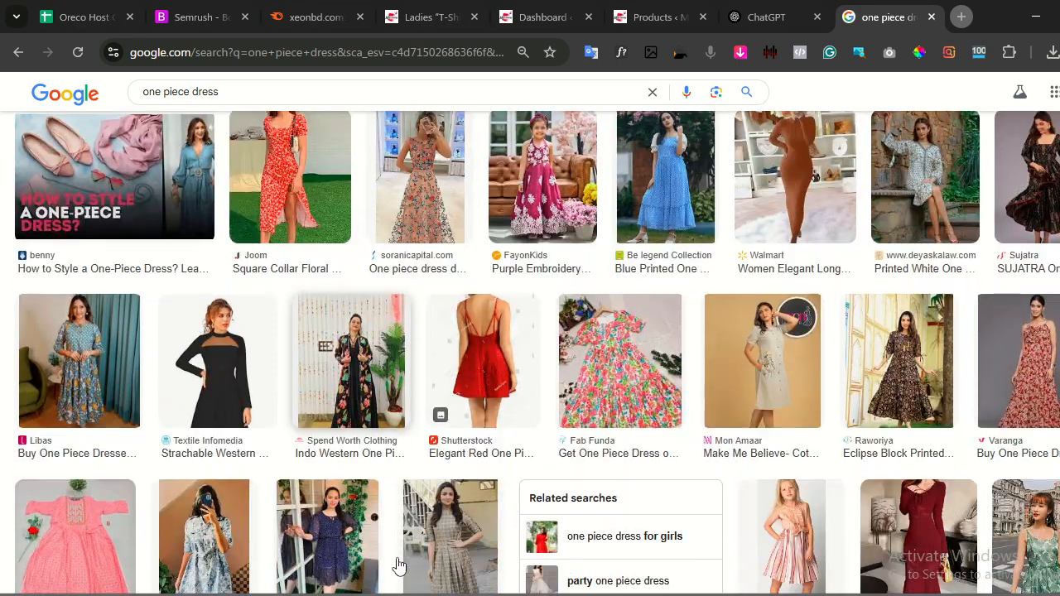
scroll(398, 567, down, 1)
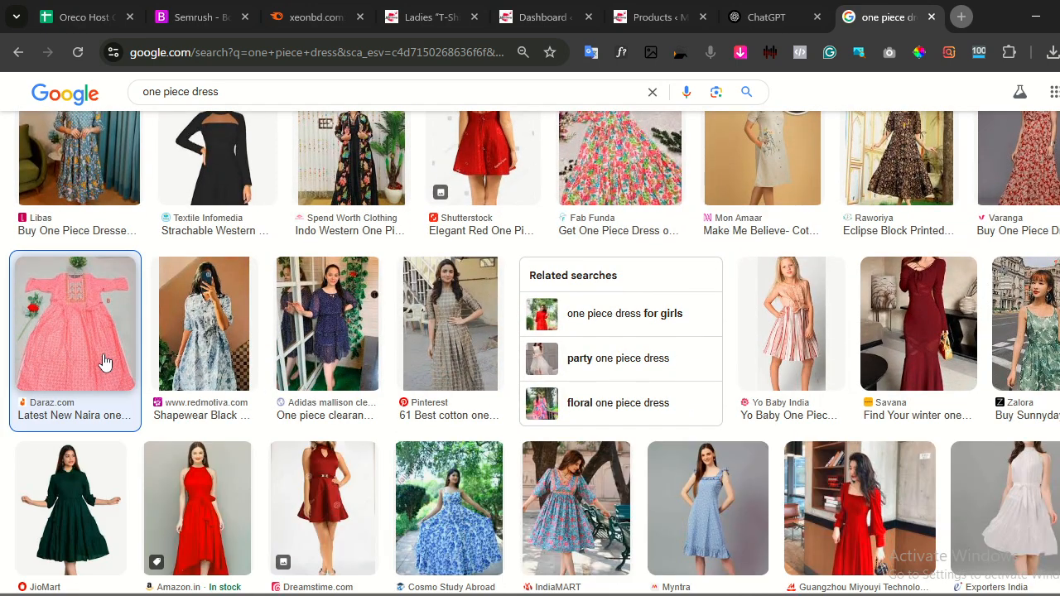
click(91, 349)
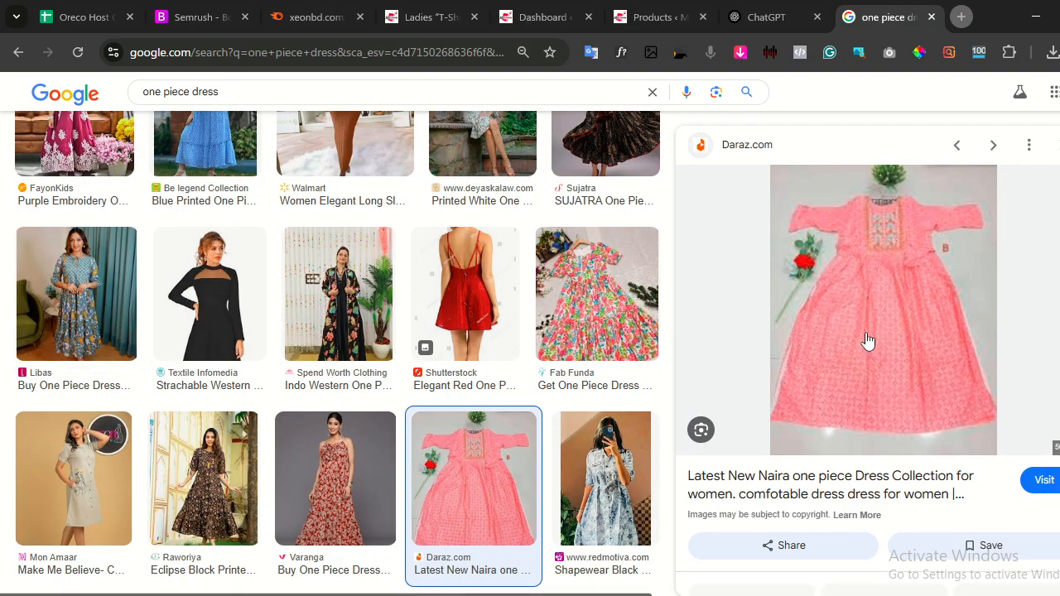
right_click(868, 340)
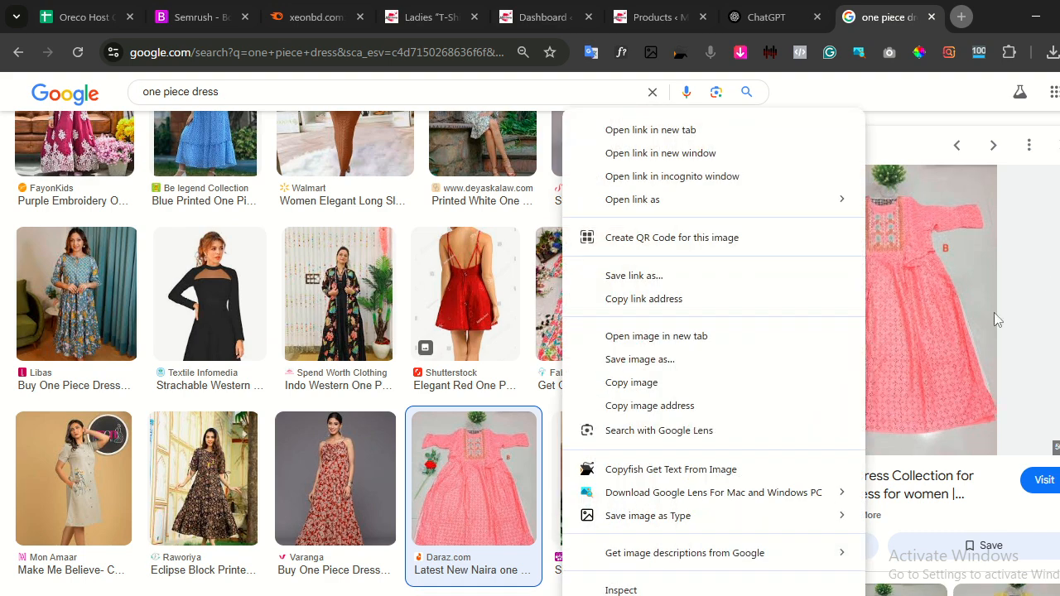
mouse_move(674, 517)
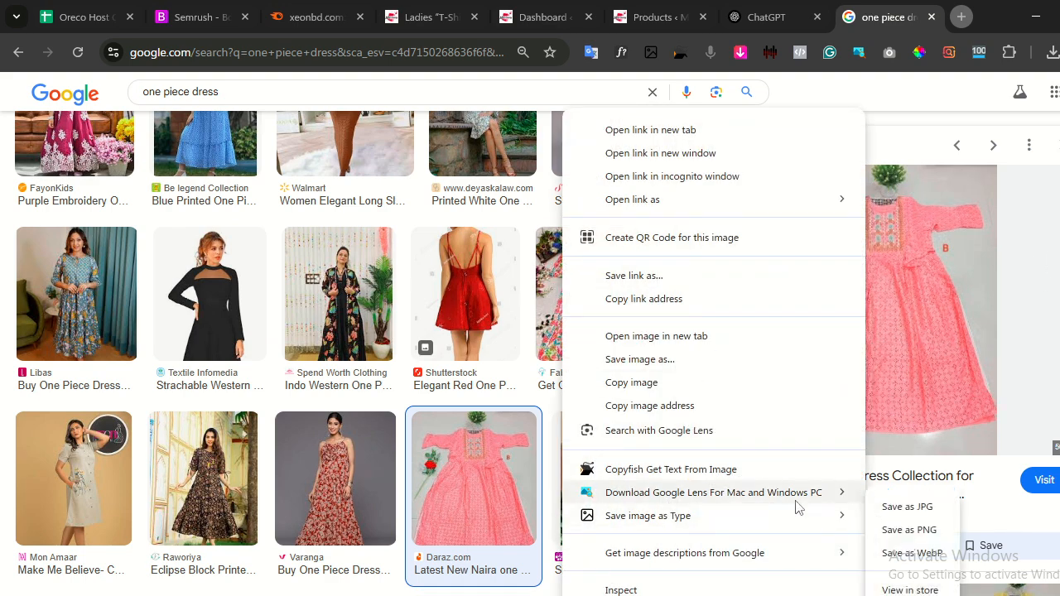
click(904, 513)
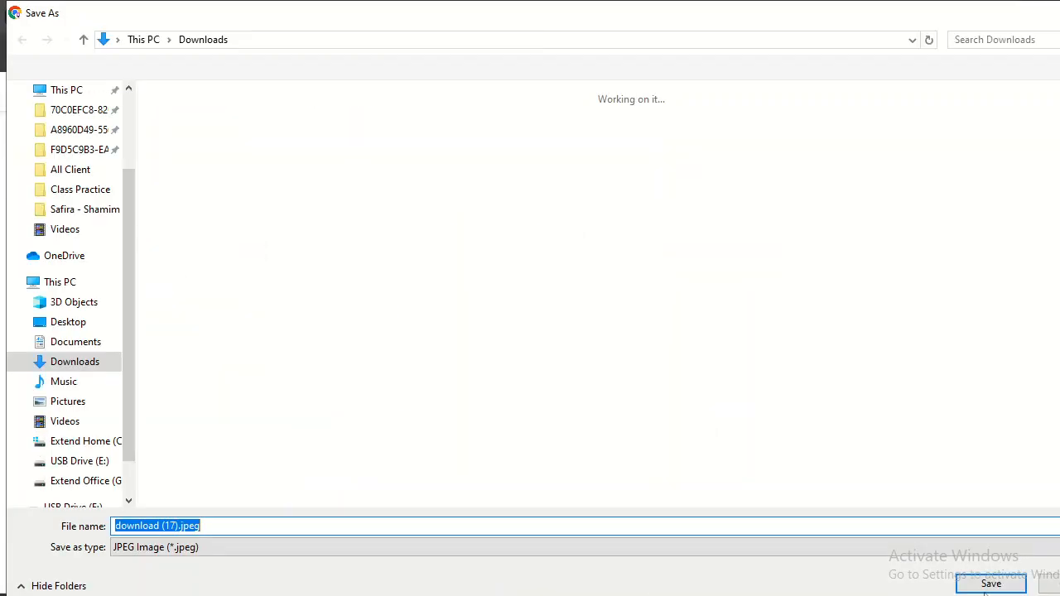
click(985, 583)
Open the related light blue Naira dress image and save it as a JPG in Downloads.
scroll(947, 437, down, 4)
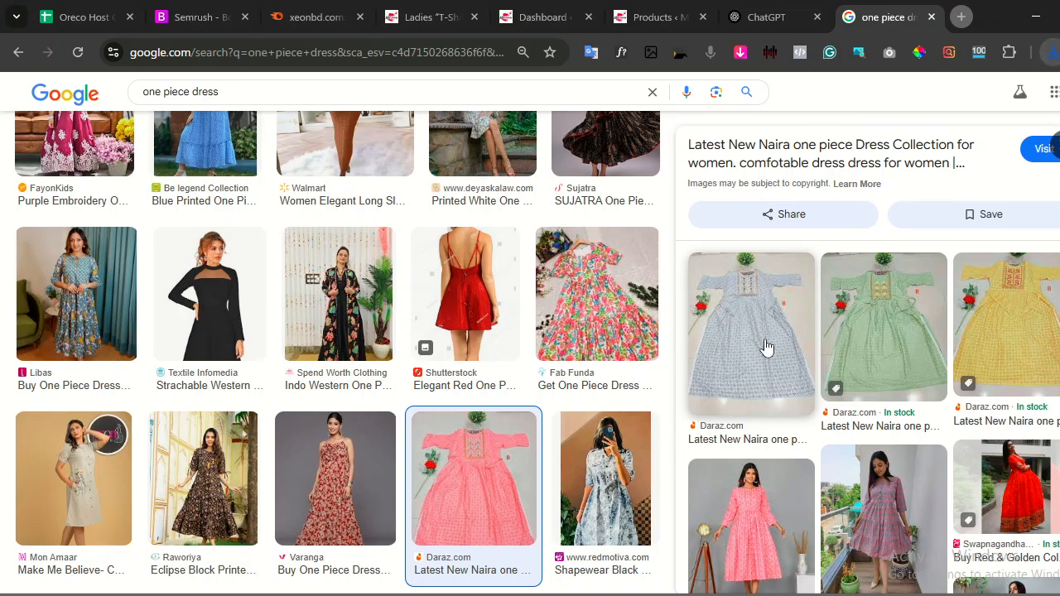
click(765, 346)
right_click(836, 348)
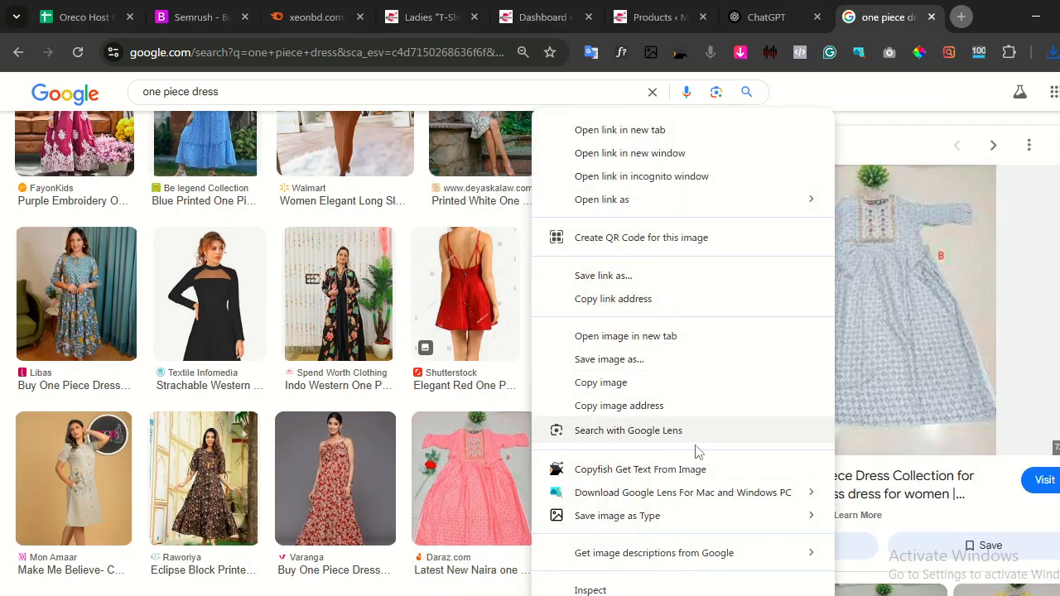
mouse_move(675, 518)
click(888, 507)
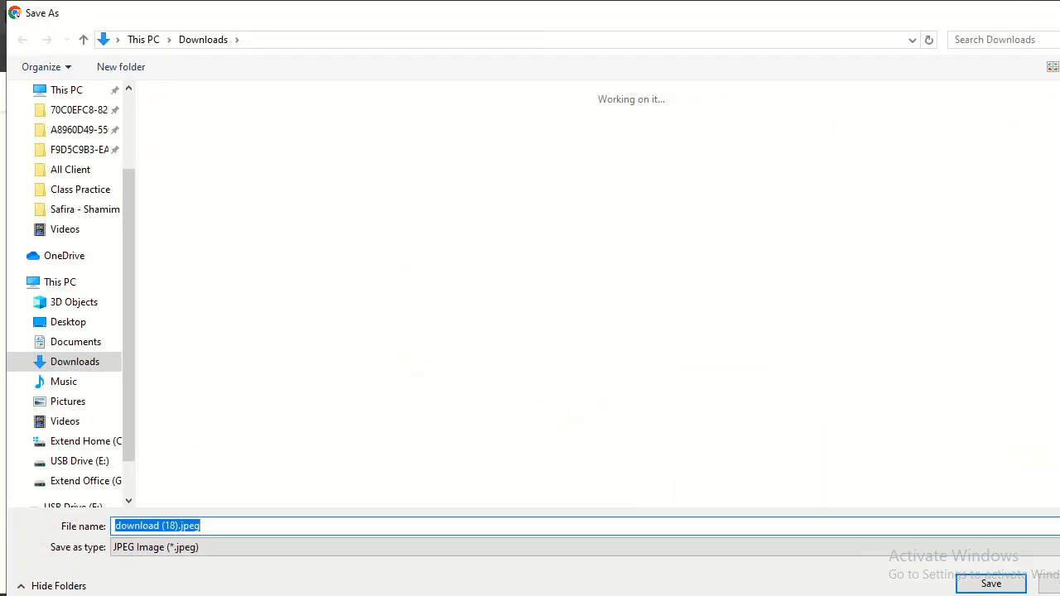
click(991, 584)
Open the related green Naira dress image and save it as a JPG in Downloads.
scroll(908, 494, down, 3)
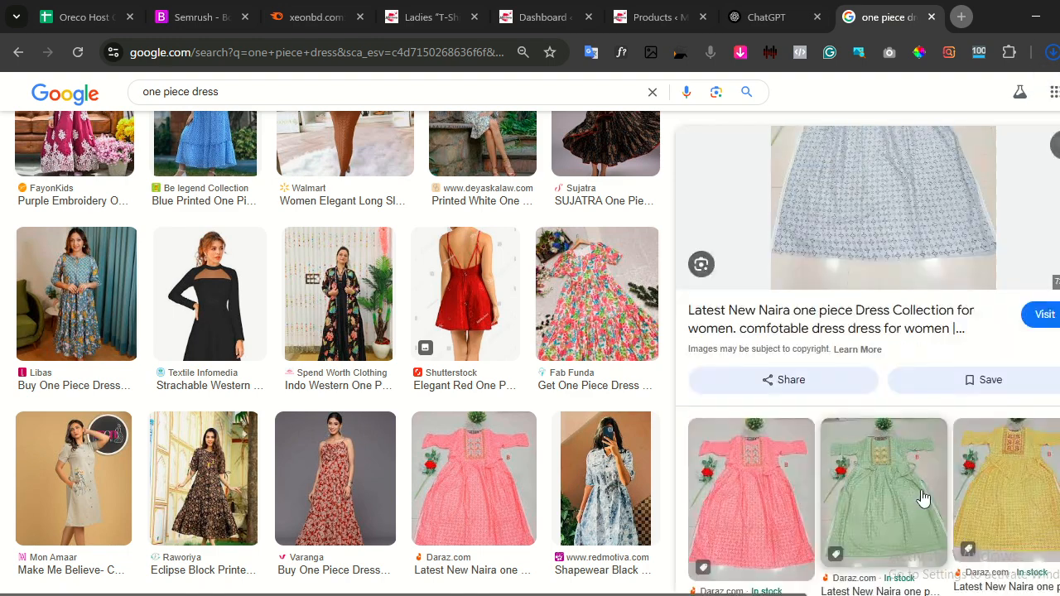
click(910, 496)
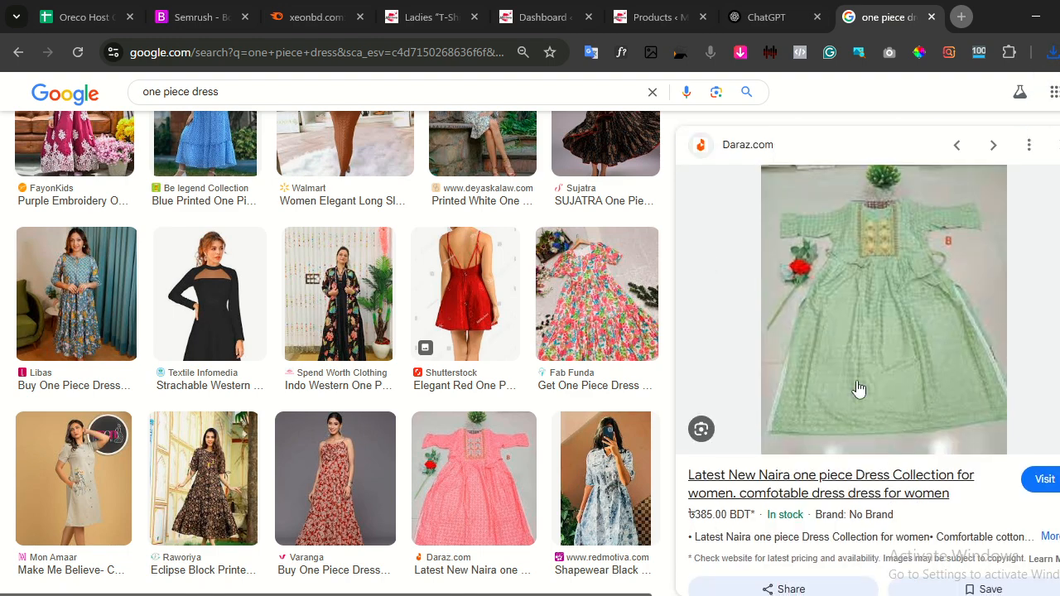
right_click(848, 335)
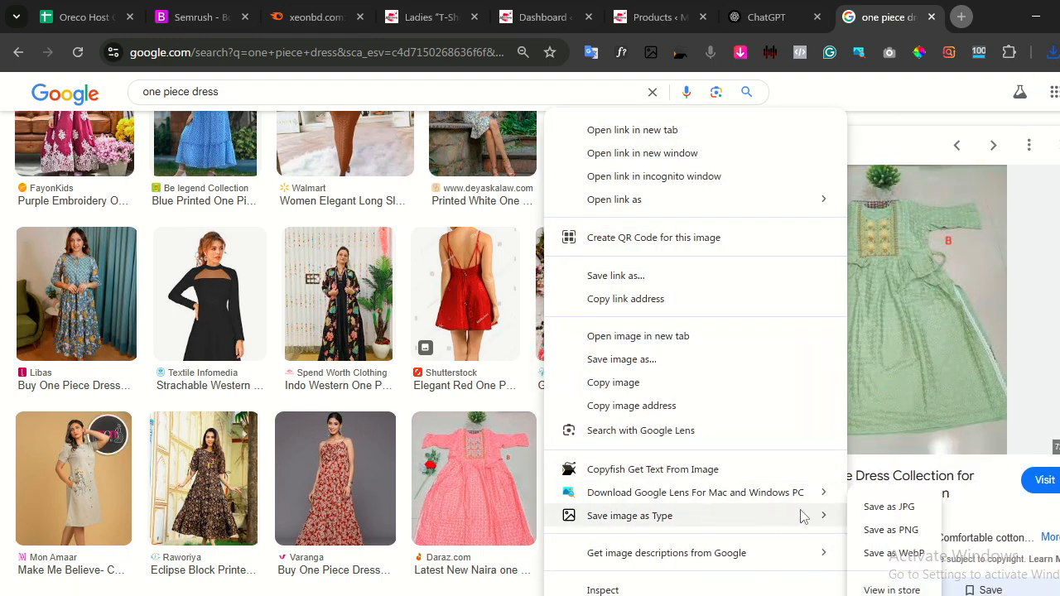
click(863, 512)
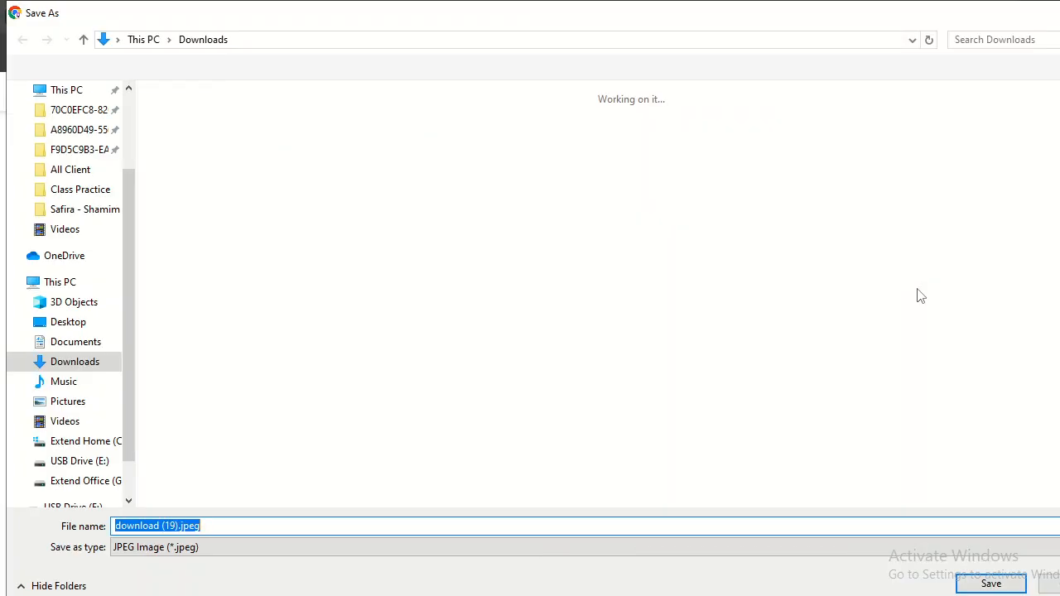
click(990, 583)
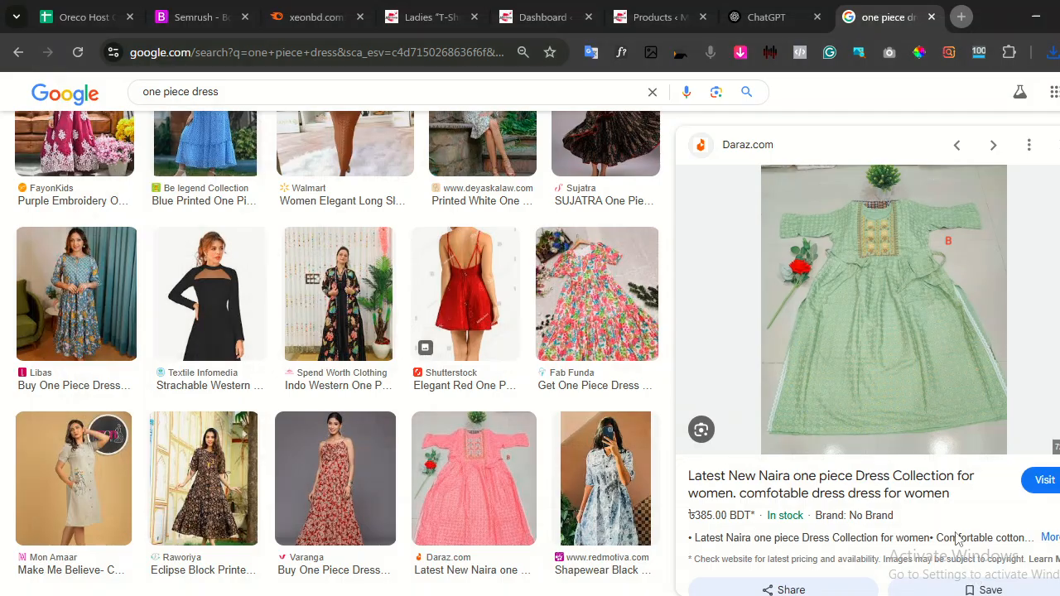
Switch to the WordPress product list of the Miss Classy store and start adding a new product.
click(534, 18)
click(647, 19)
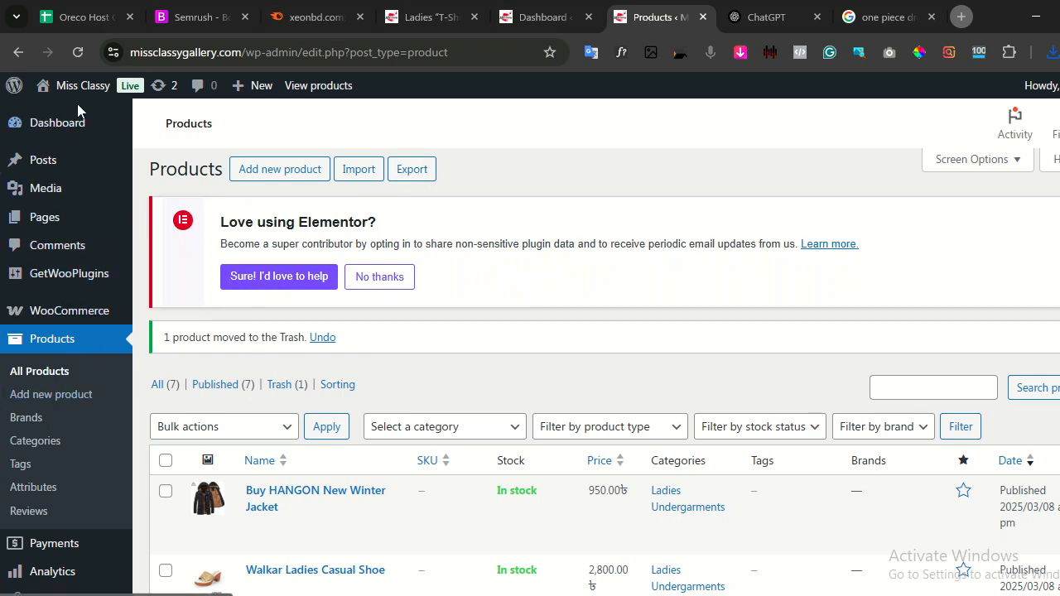
mouse_move(254, 97)
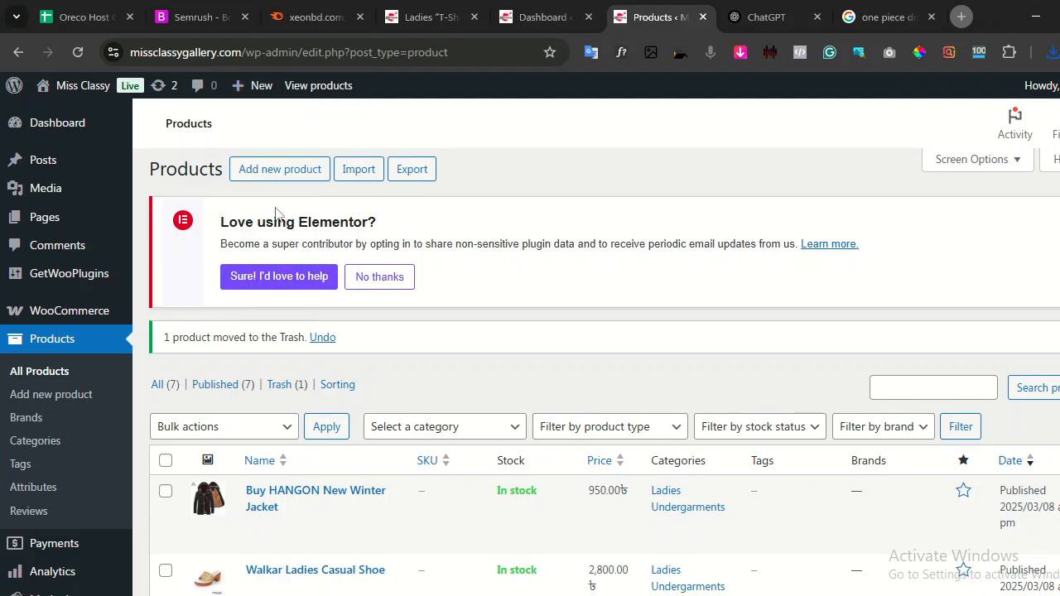
click(265, 170)
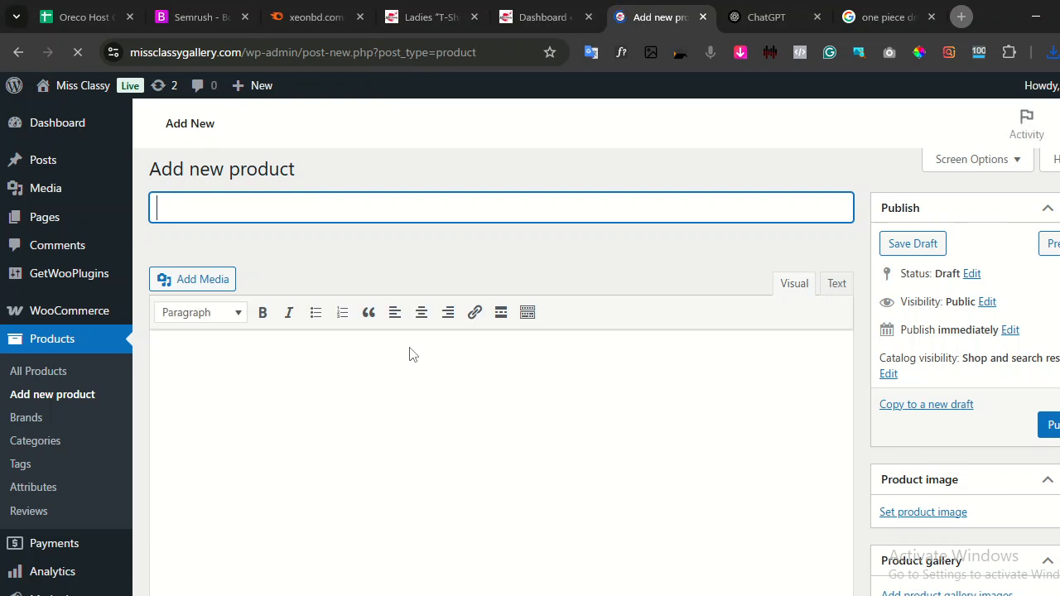
Enter a title beginning with "Print" for the new product.
text(Pr)
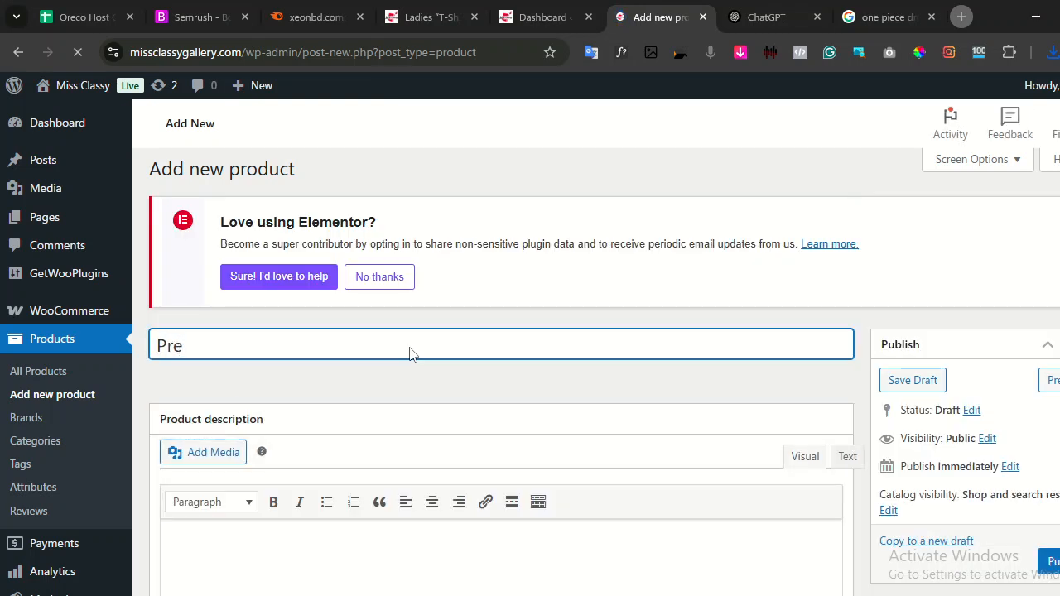
text(e)
key(BackSpace)
text(int)
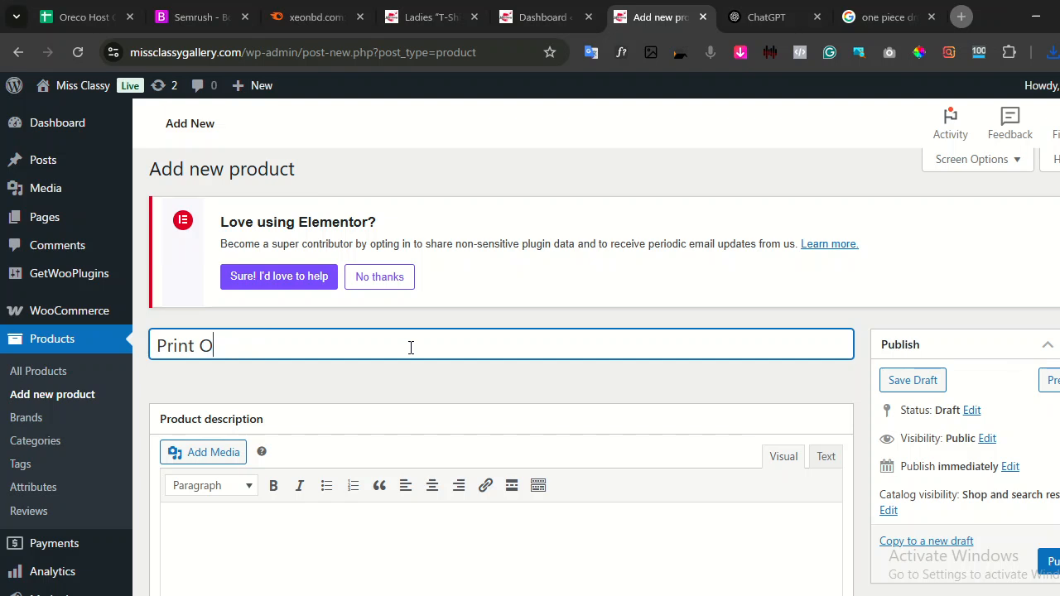
text(Saree)
key(super+v)
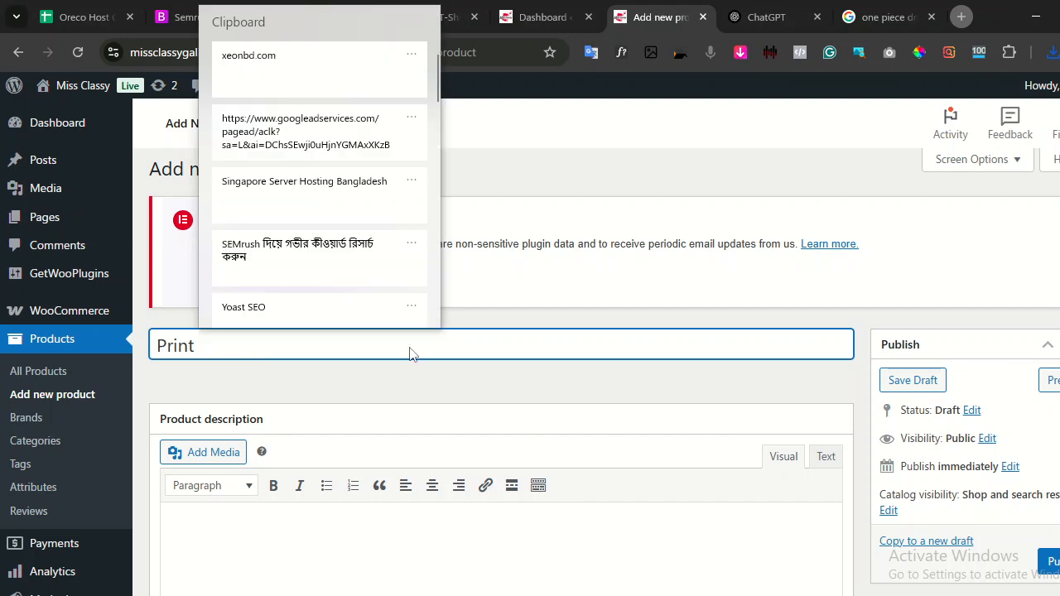
click(295, 265)
Set the product type in the product data to Variable product.
scroll(340, 392, down, 6)
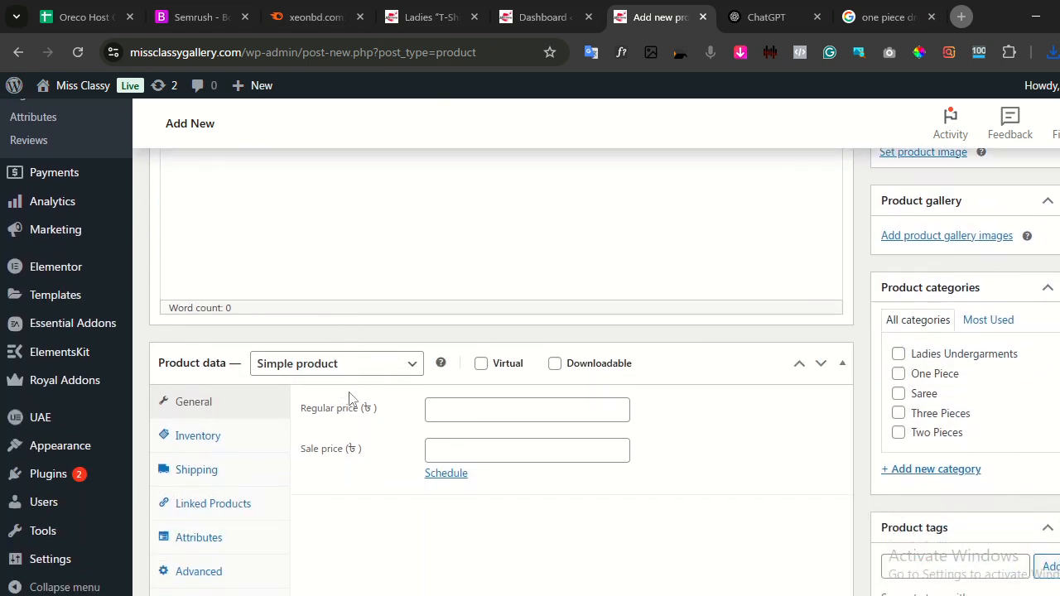
click(294, 377)
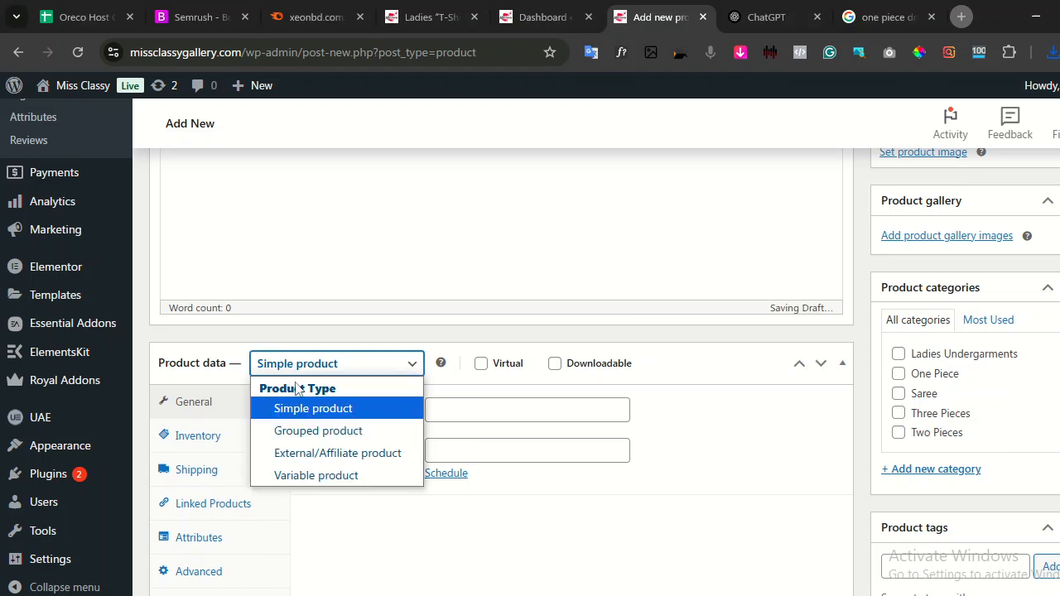
click(306, 478)
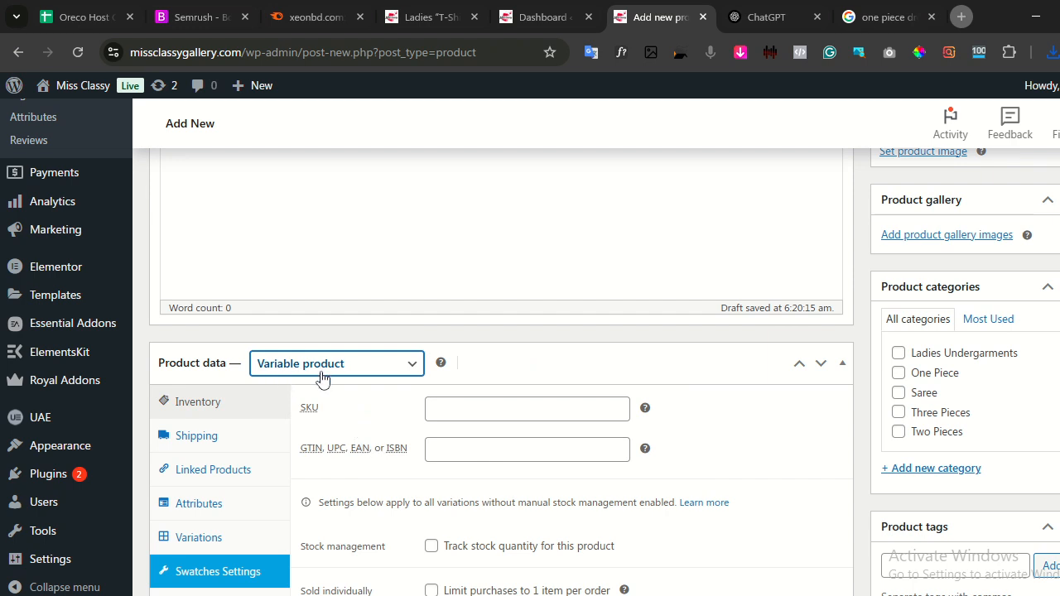
Add the existing Size attribute to the variable product.
scroll(331, 460, down, 1)
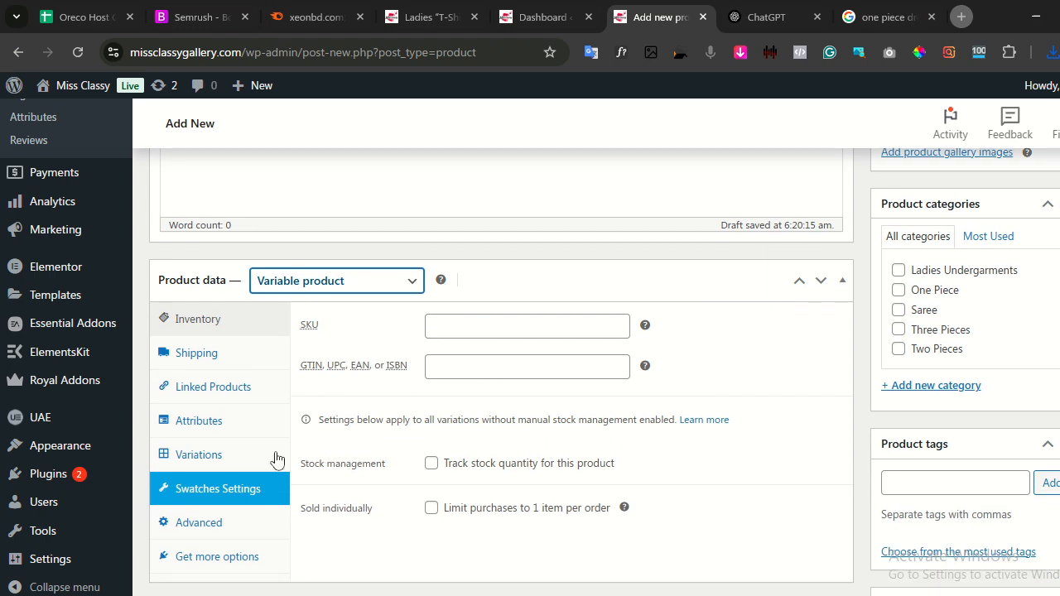
click(214, 455)
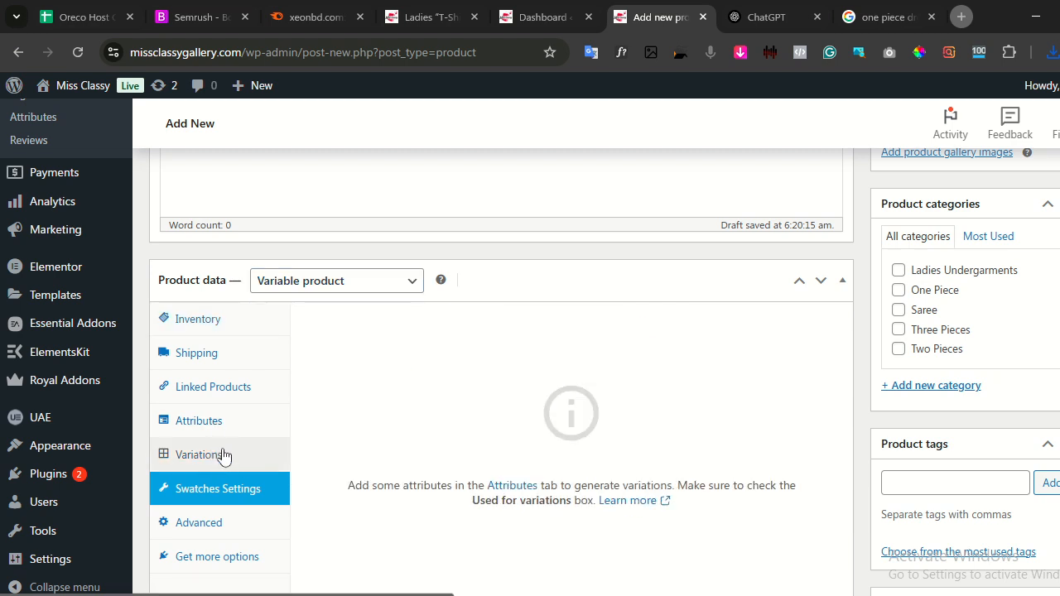
click(213, 427)
click(390, 403)
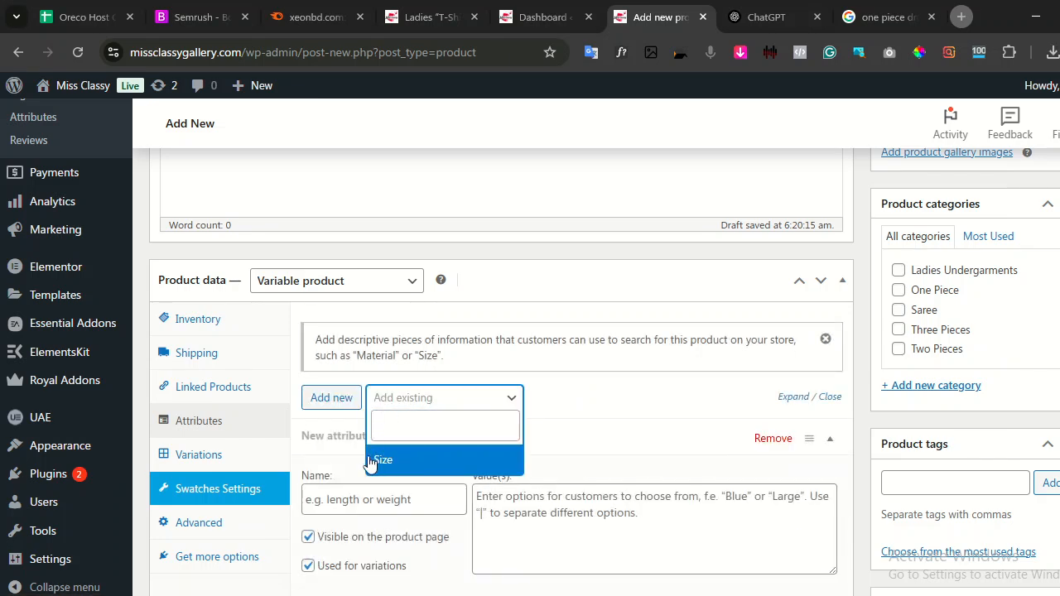
click(390, 408)
click(440, 403)
click(383, 461)
Select the values 36, 34 and 40 for the Size attribute.
scroll(440, 410, down, 2)
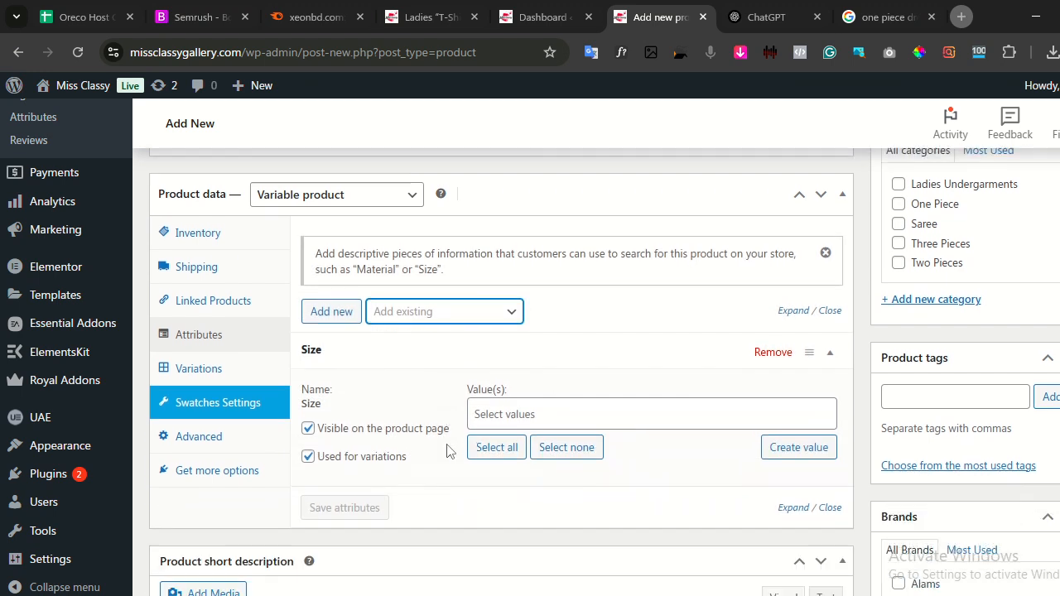
click(503, 334)
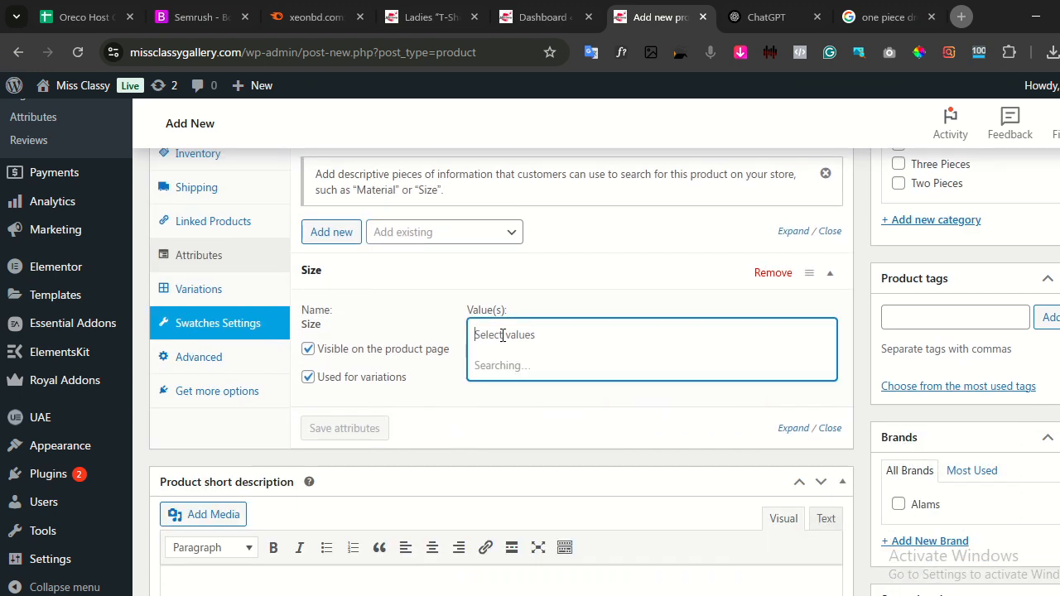
scroll(489, 476, down, 1)
scroll(494, 466, up, 1)
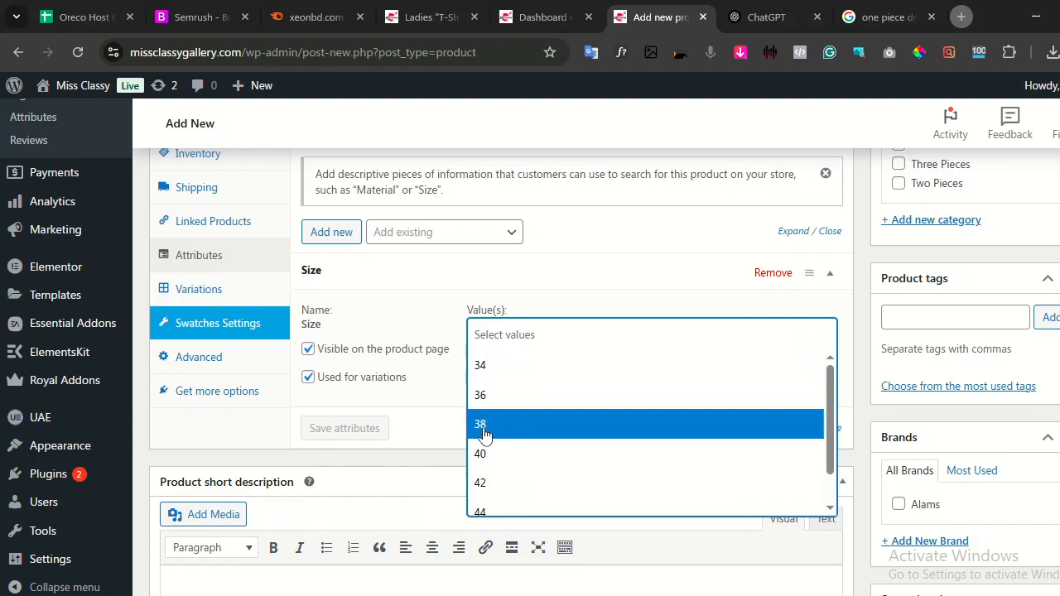
click(530, 308)
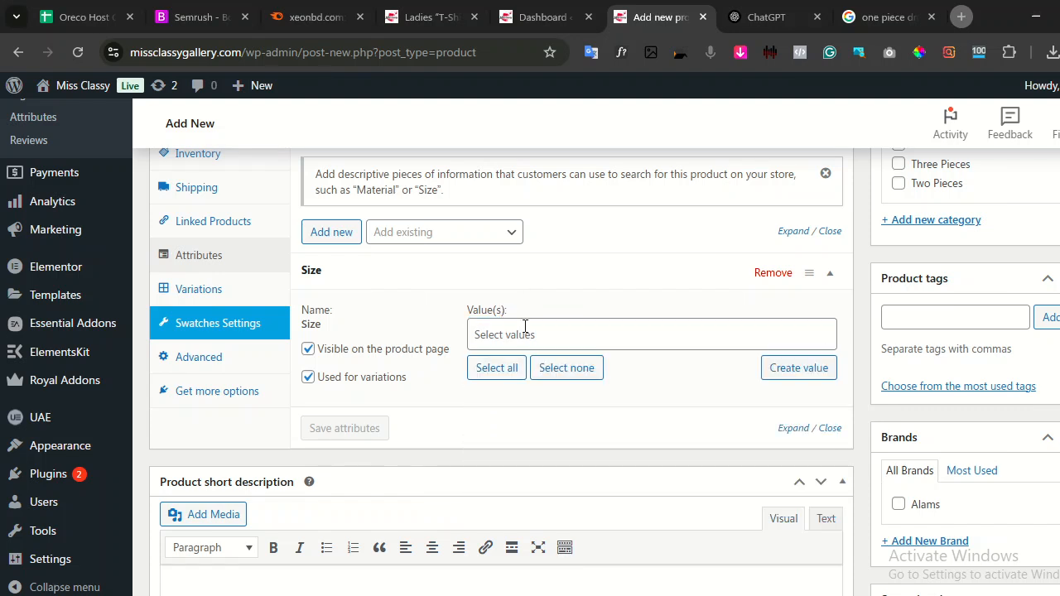
click(508, 333)
click(500, 393)
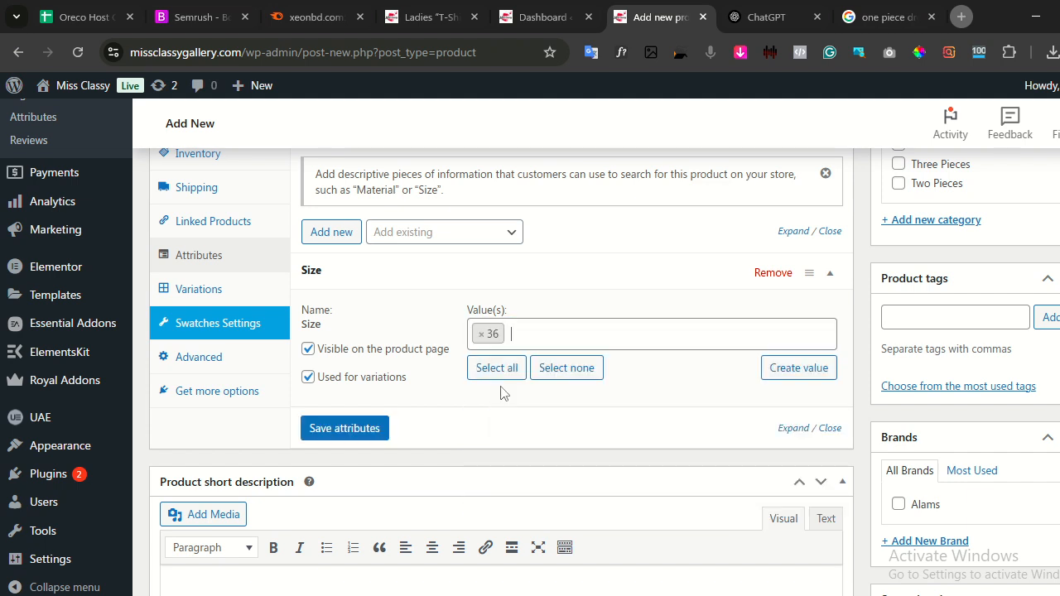
click(524, 339)
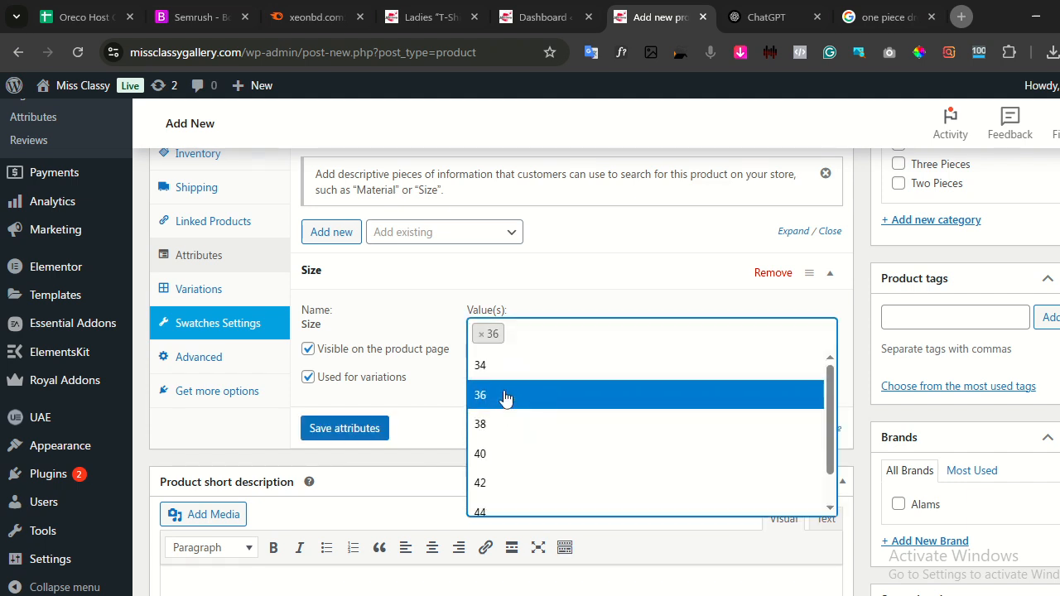
click(547, 369)
click(588, 341)
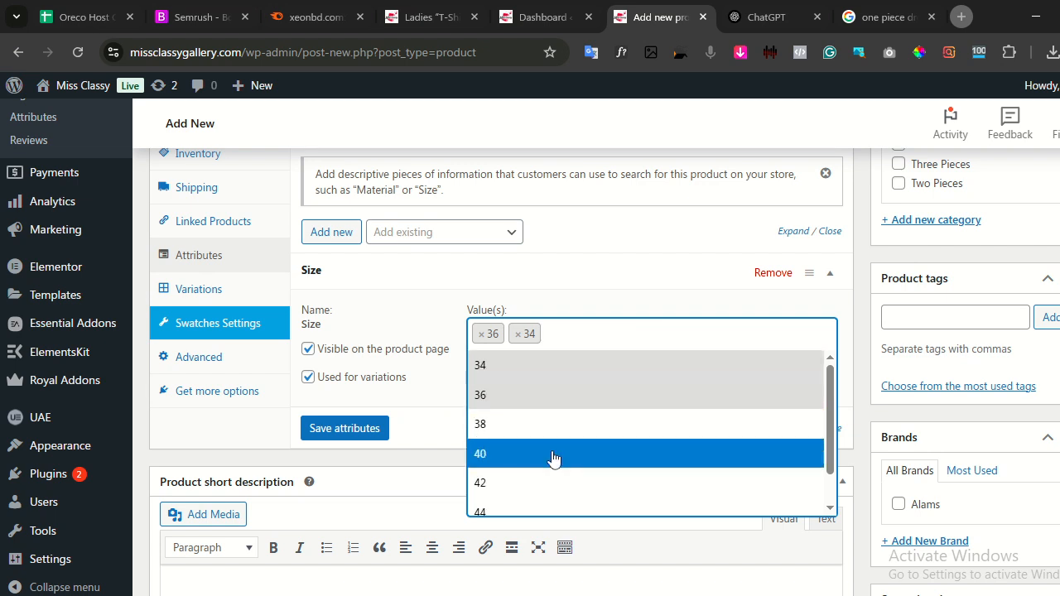
click(552, 455)
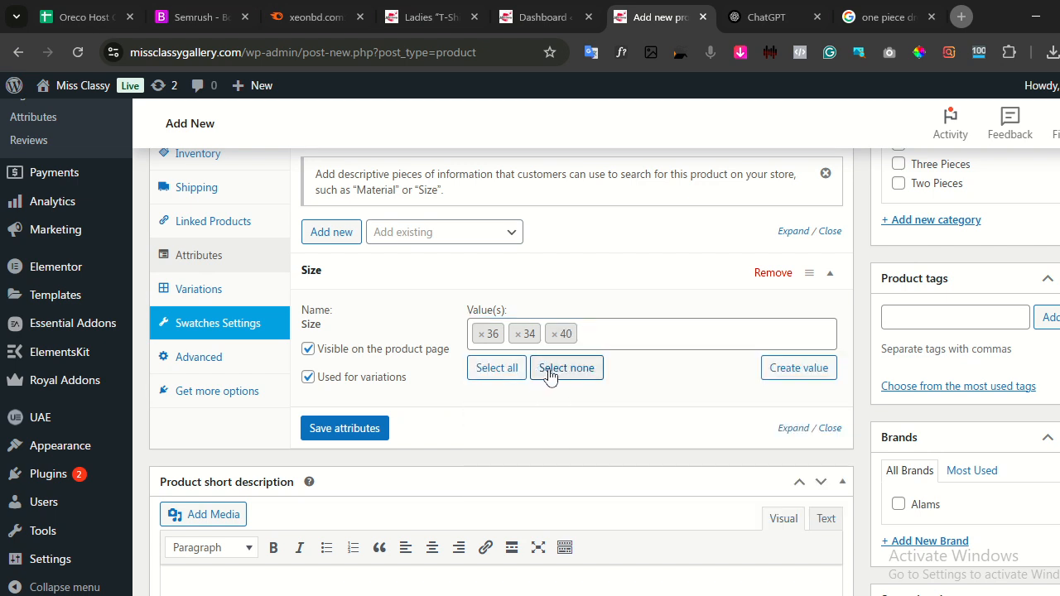
Replace the individually chosen Size values with all available values of the attribute.
click(555, 336)
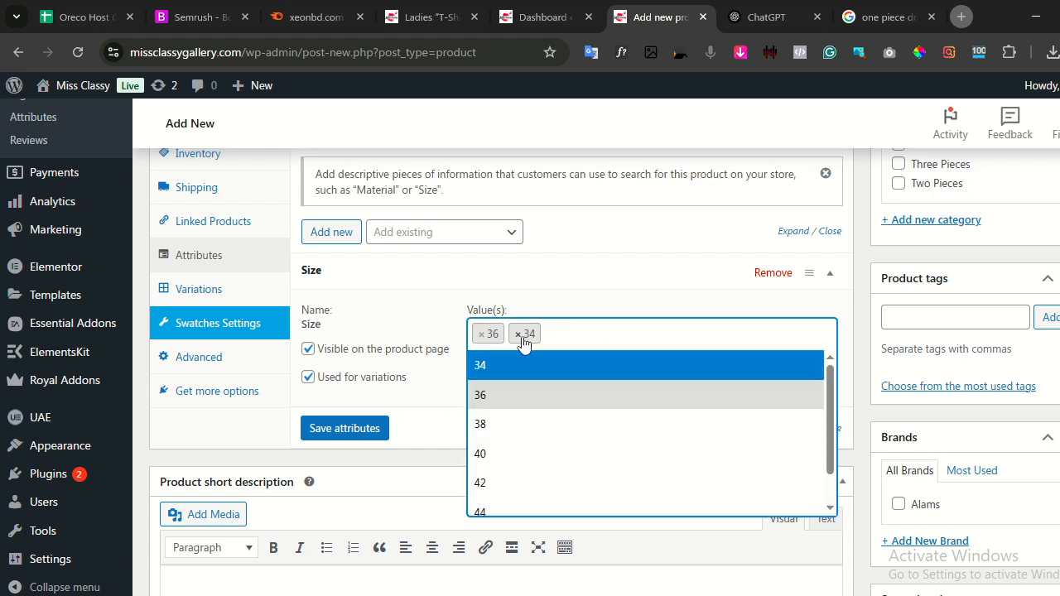
click(517, 334)
click(481, 334)
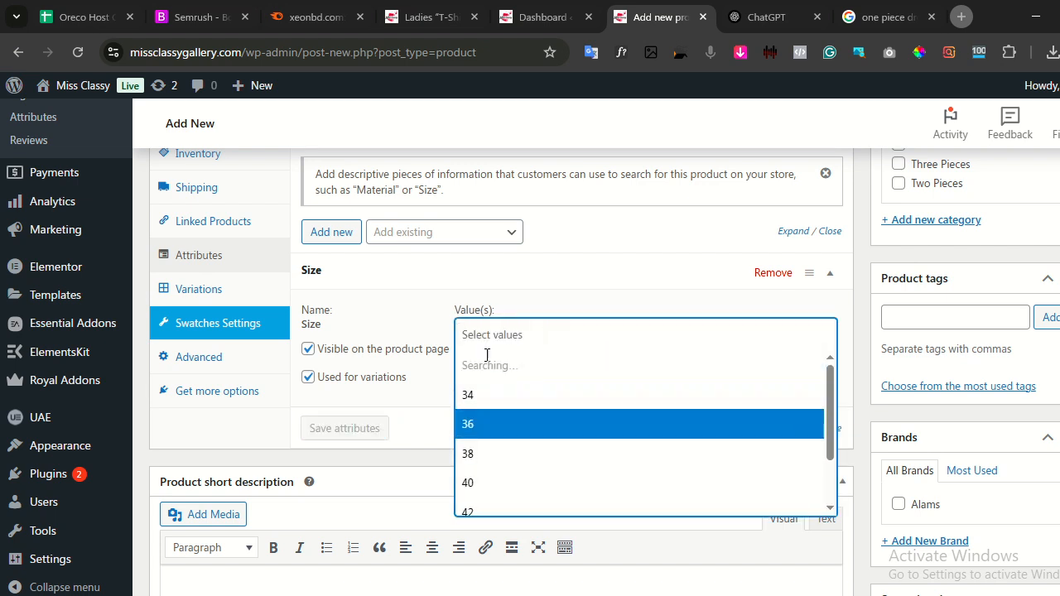
click(441, 334)
click(483, 371)
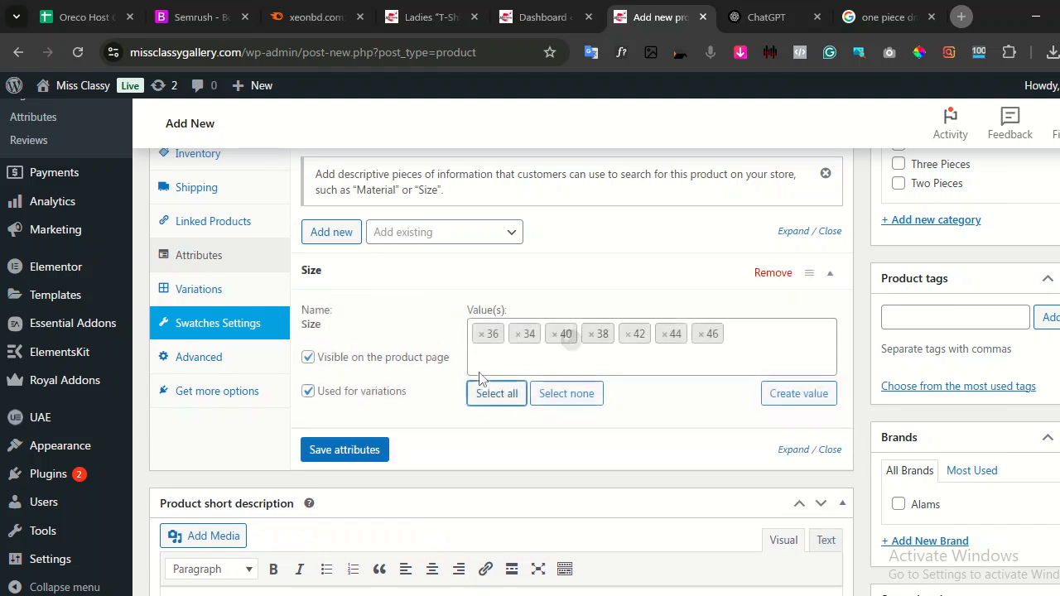
Save the Size attribute with use for variations enabled and open the product's variations.
click(308, 391)
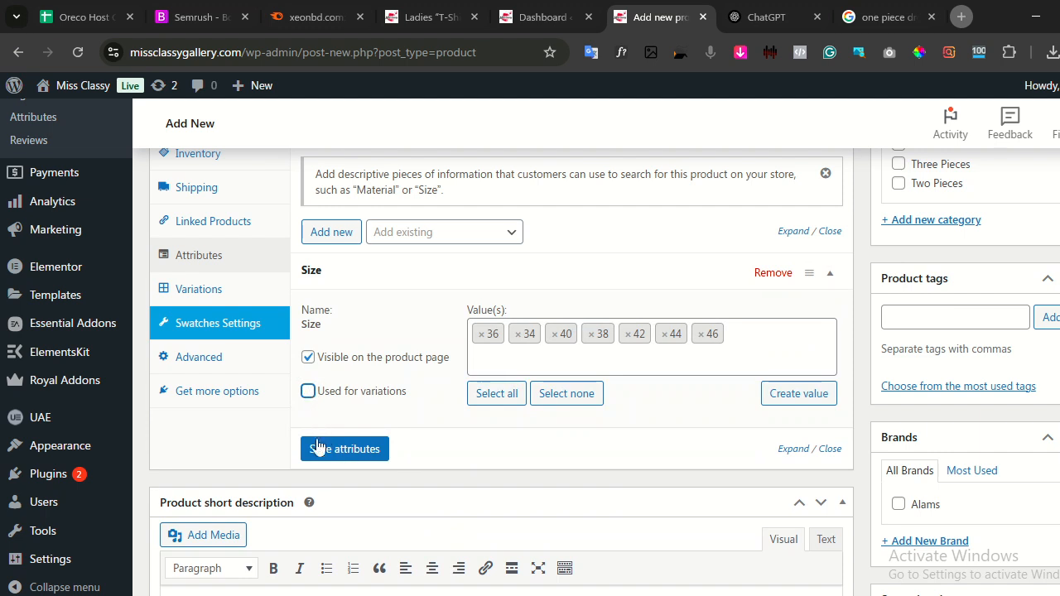
click(308, 395)
click(330, 452)
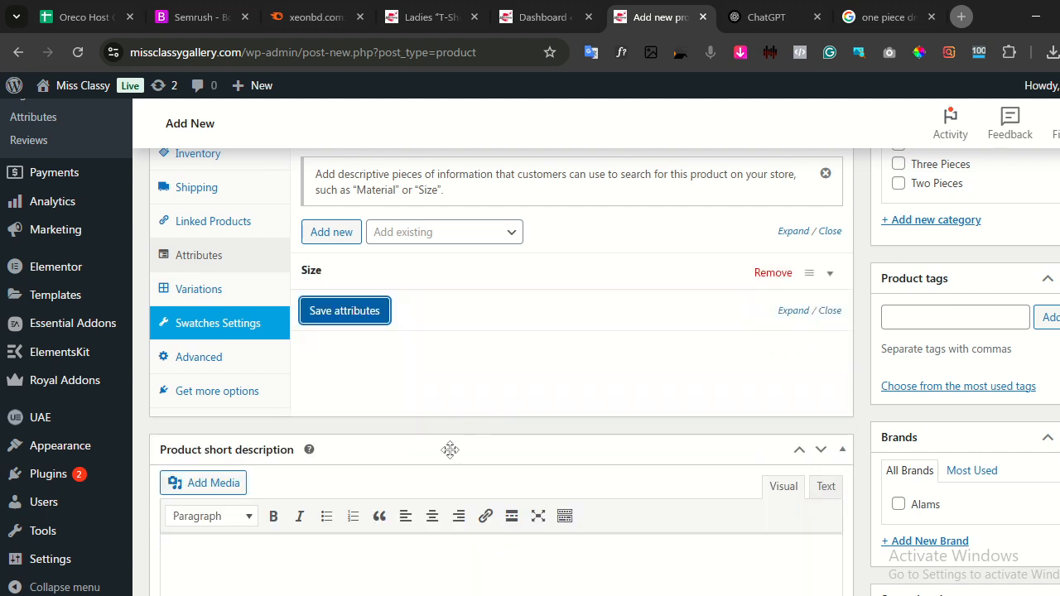
click(211, 289)
scroll(412, 335, up, 2)
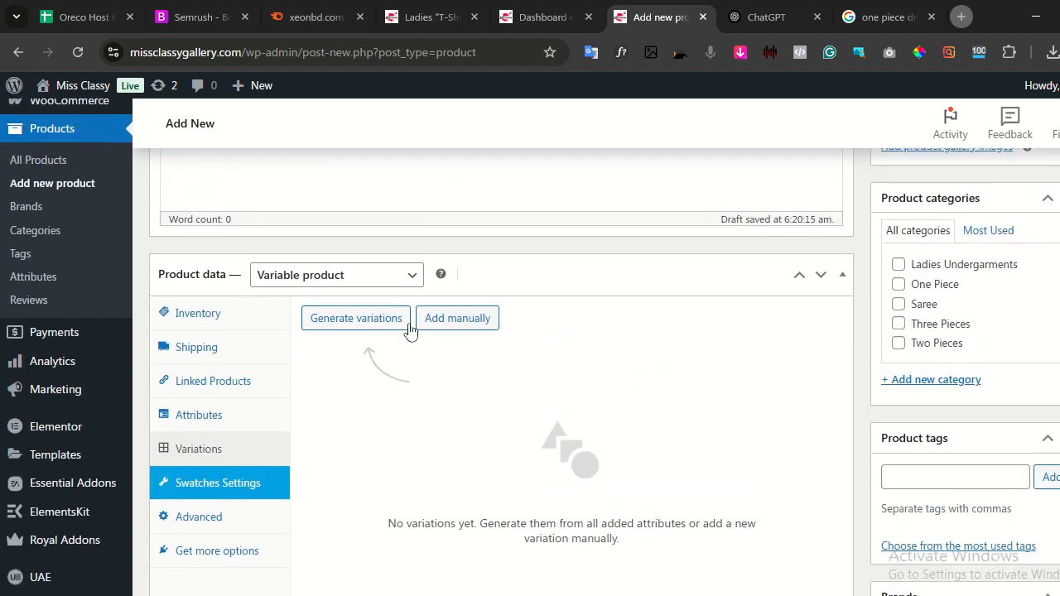
Add a variation manually without choosing a size and remove it again.
click(448, 324)
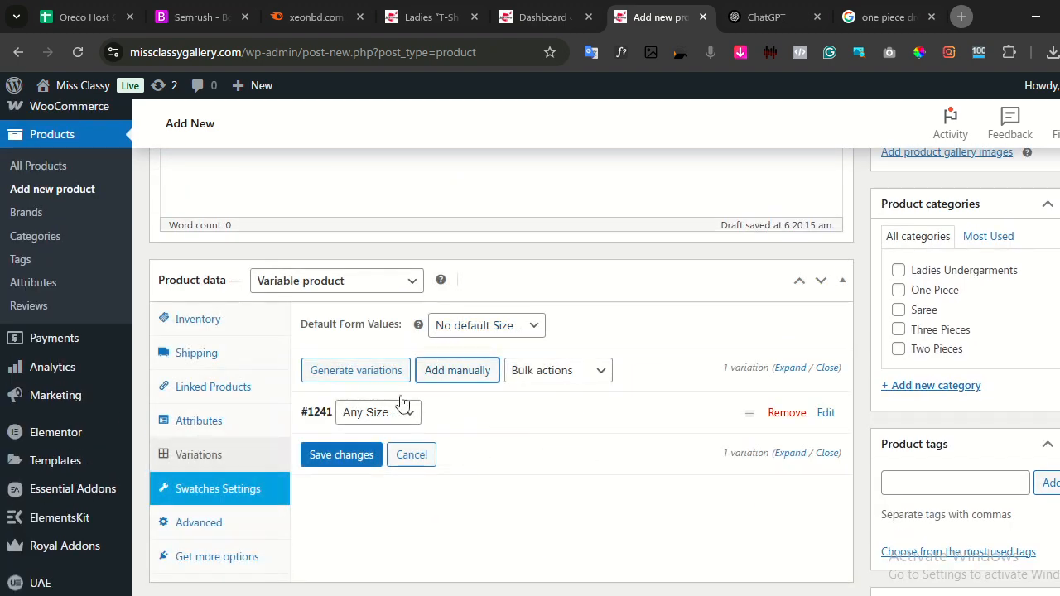
click(397, 414)
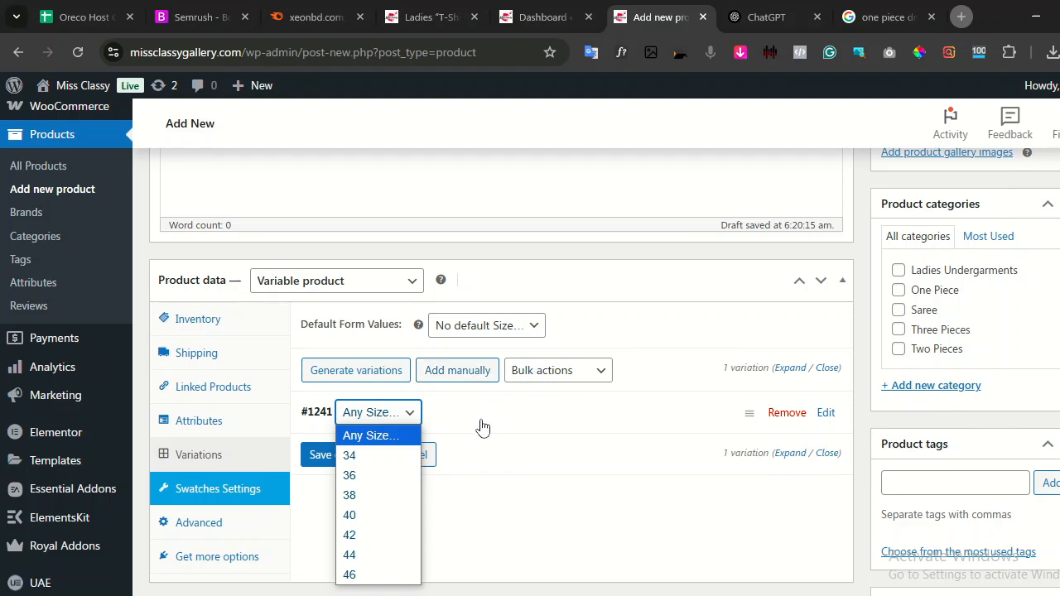
click(779, 417)
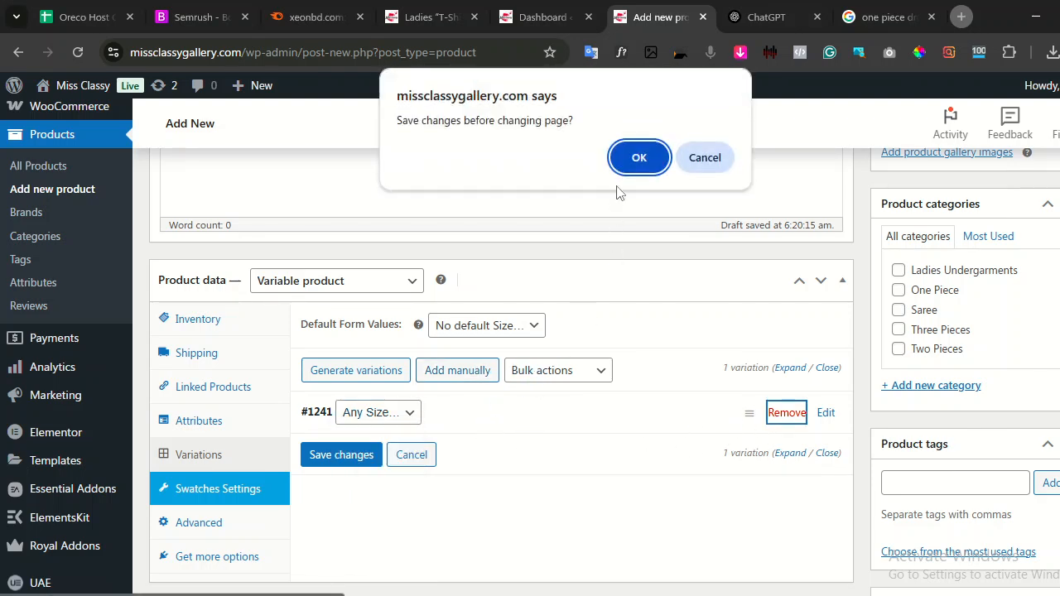
click(638, 159)
click(639, 157)
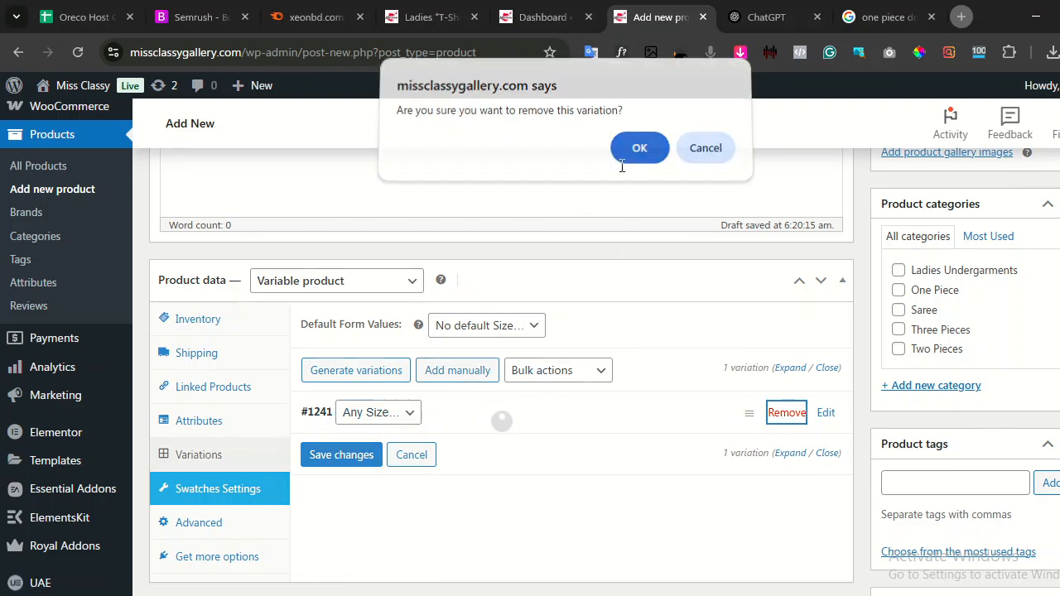
Generate the product variations automatically from all values of the Size attribute.
click(367, 328)
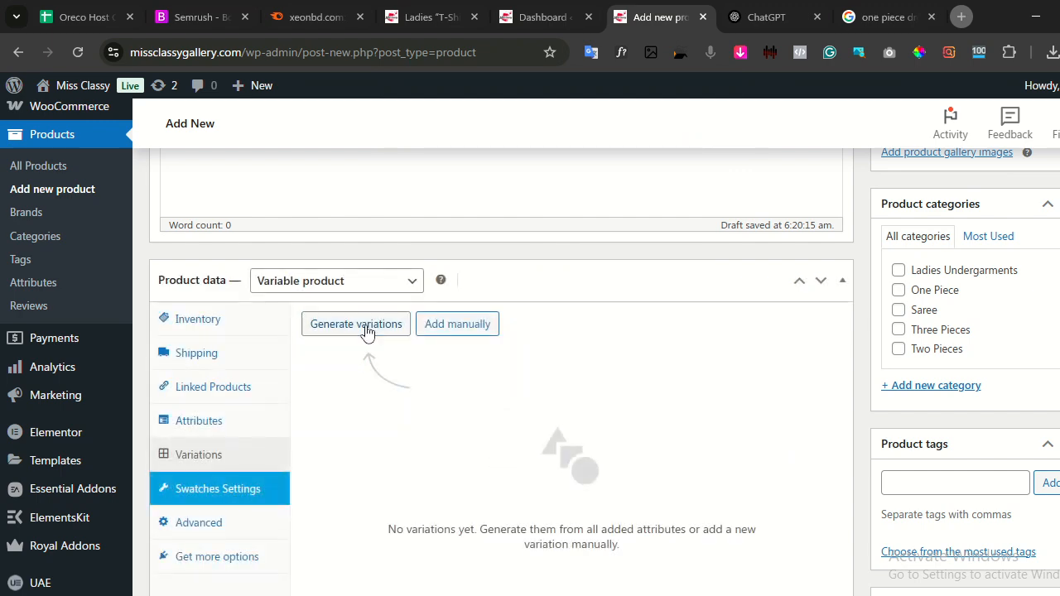
click(636, 191)
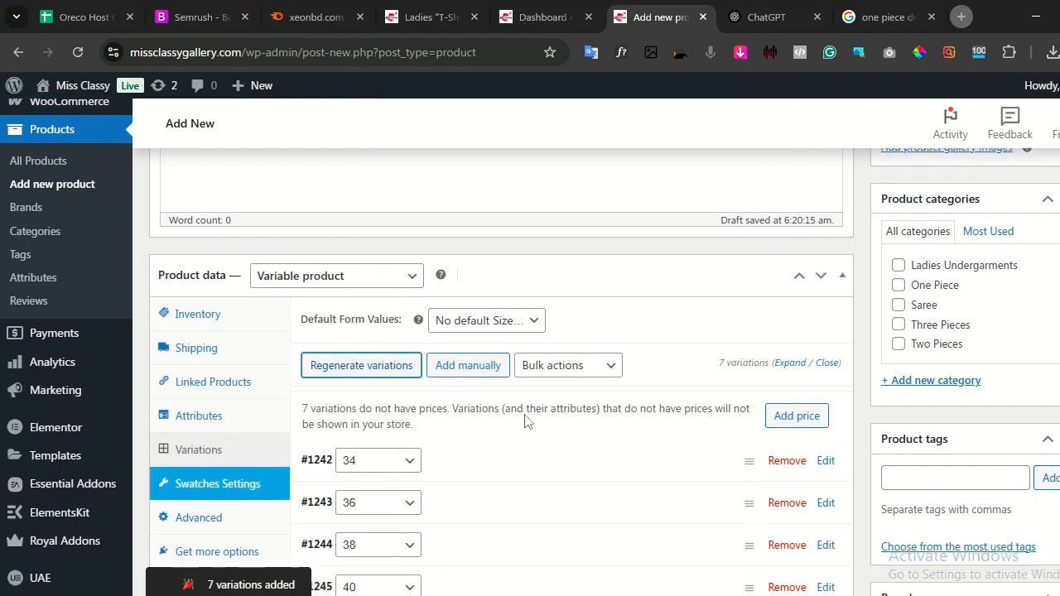
scroll(521, 414, down, 2)
scroll(489, 396, down, 2)
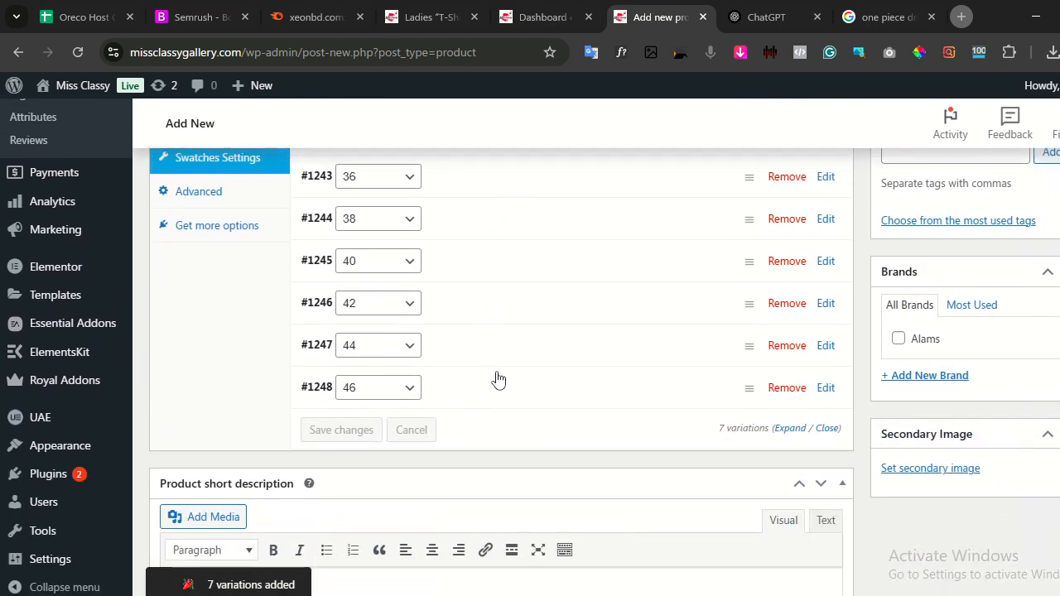
Add a price of 550 BDT to all variations that have no price.
scroll(499, 379, up, 5)
scroll(544, 385, down, 2)
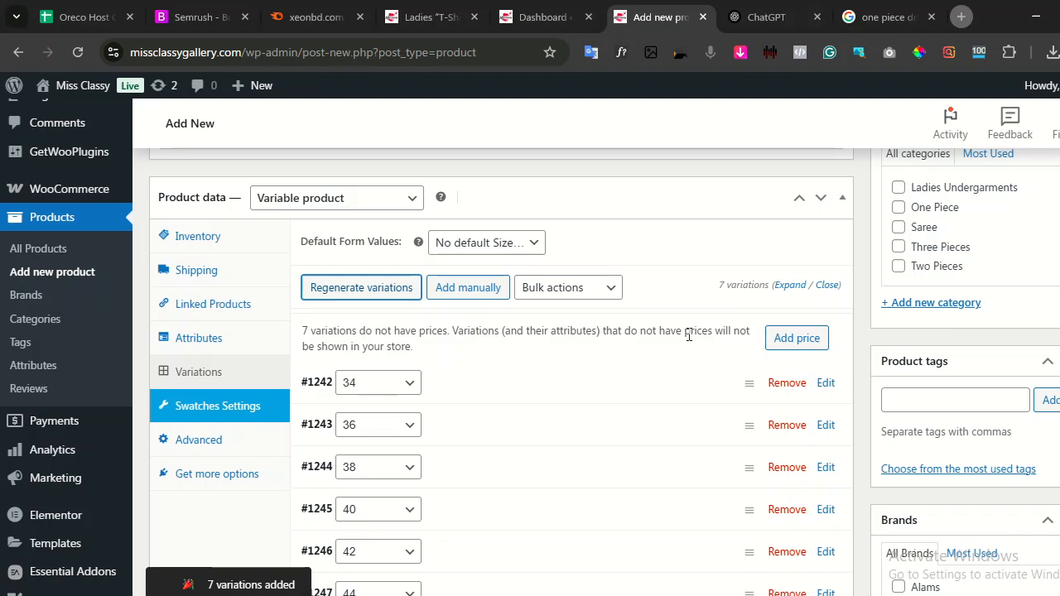
click(797, 339)
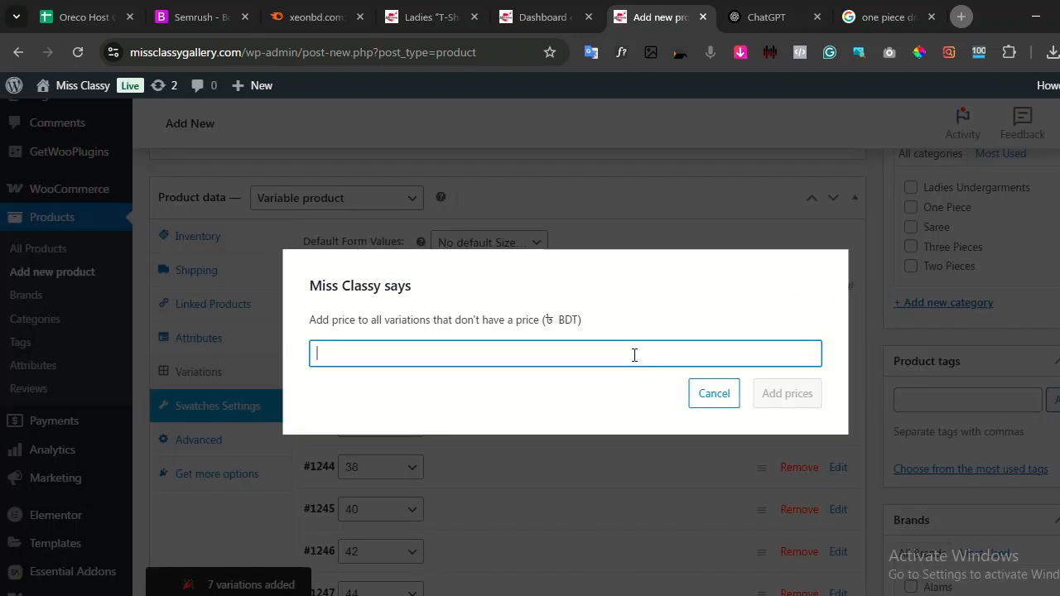
text(550)
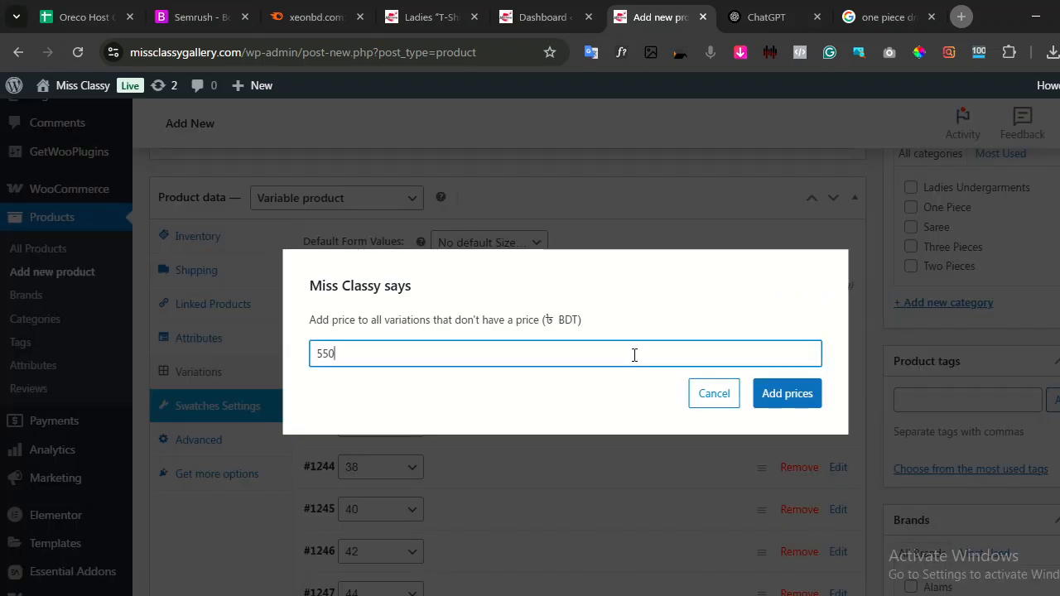
click(787, 394)
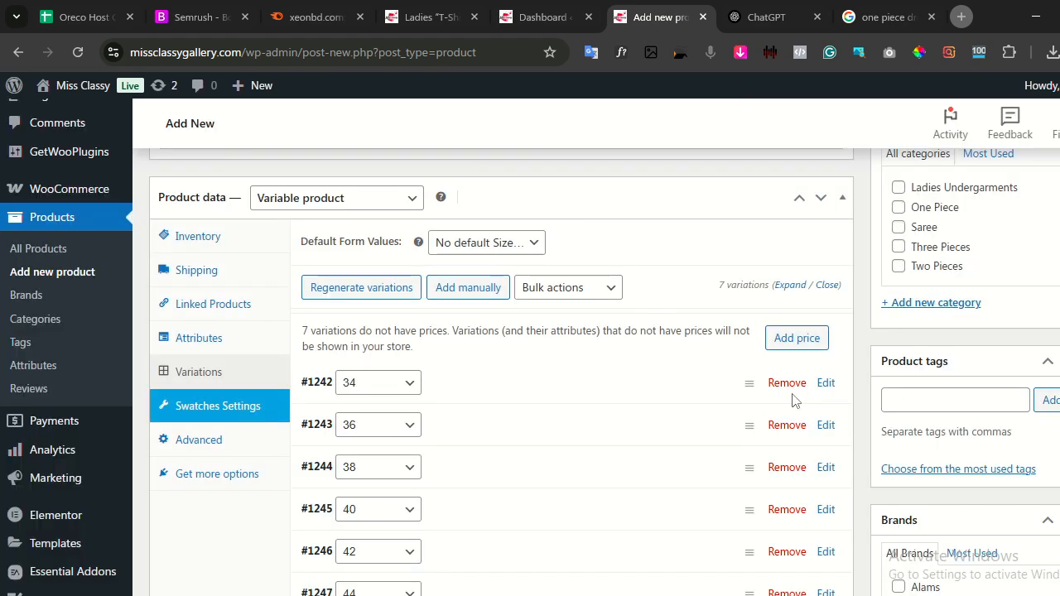
Upload download (17).jpeg, download (18).jpeg and download (19).jpeg from the Downloads folder while choosing the product image.
scroll(743, 495, up, 3)
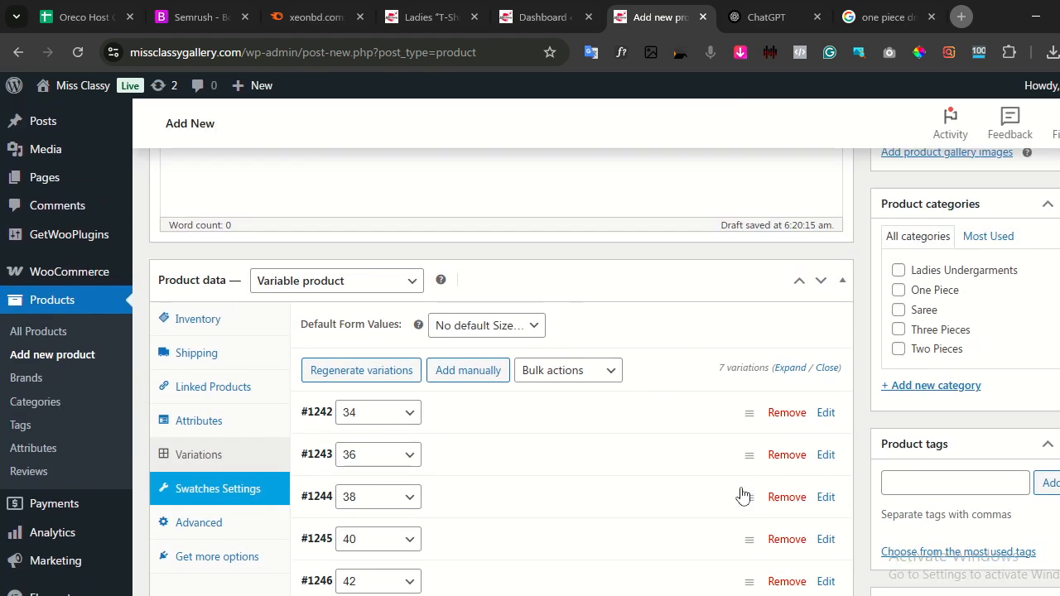
scroll(753, 493, up, 1)
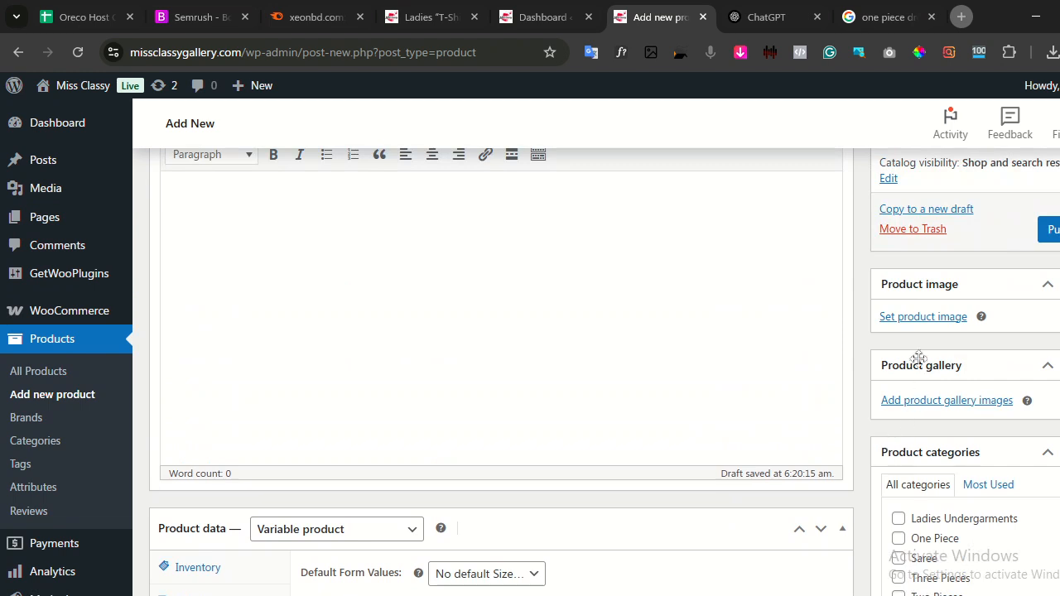
scroll(856, 322, up, 2)
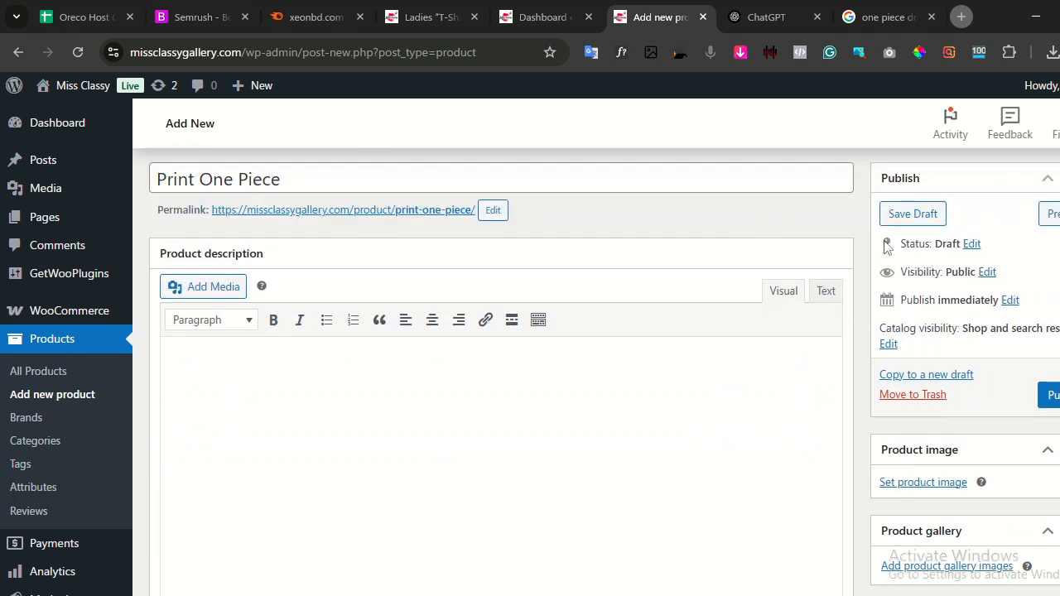
click(916, 484)
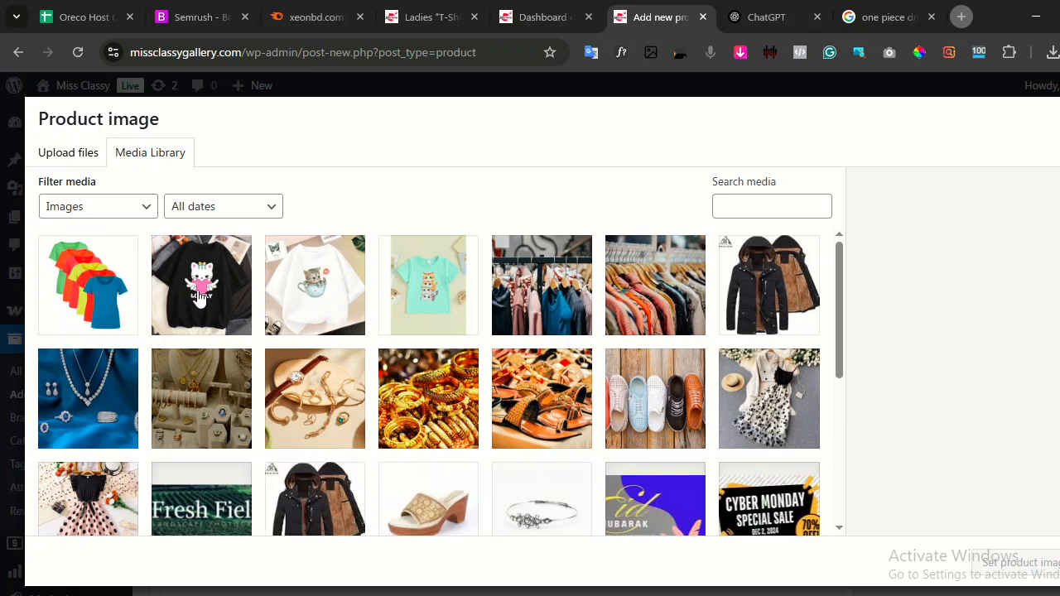
click(76, 151)
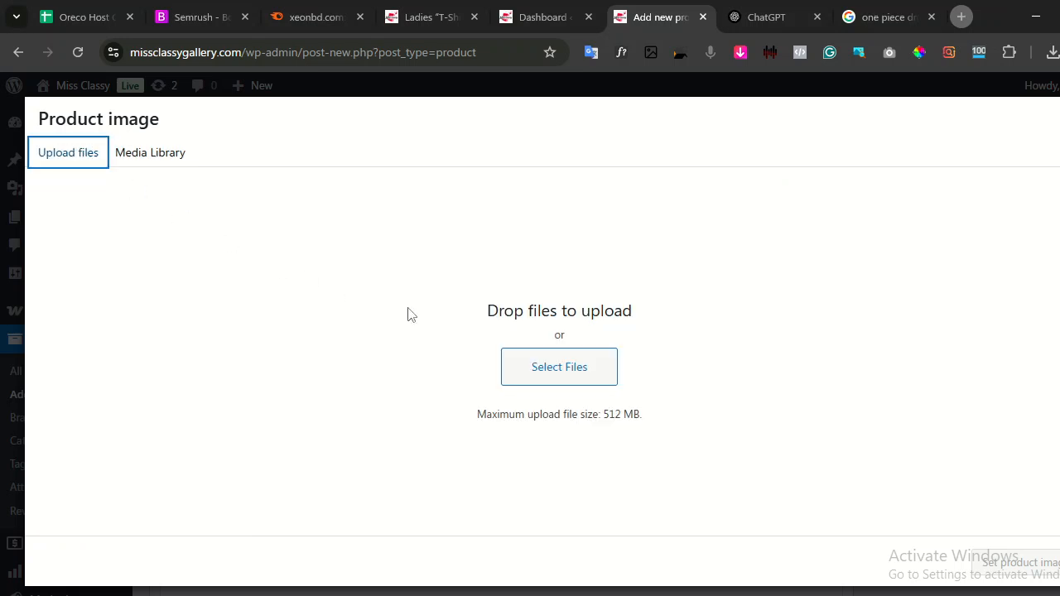
click(529, 365)
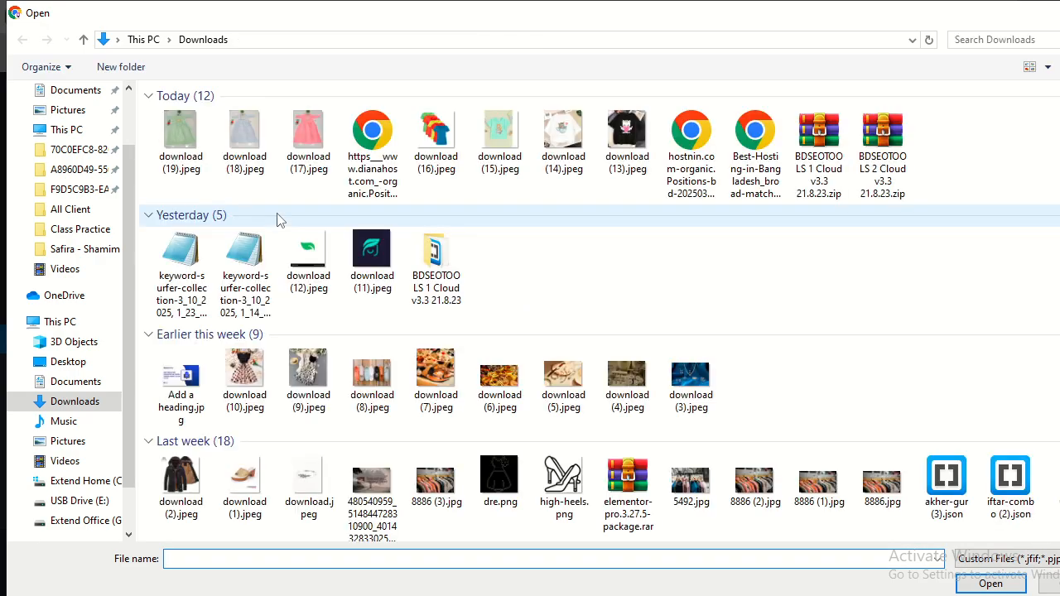
click(181, 163)
ctrl+click(253, 149)
ctrl+click(315, 149)
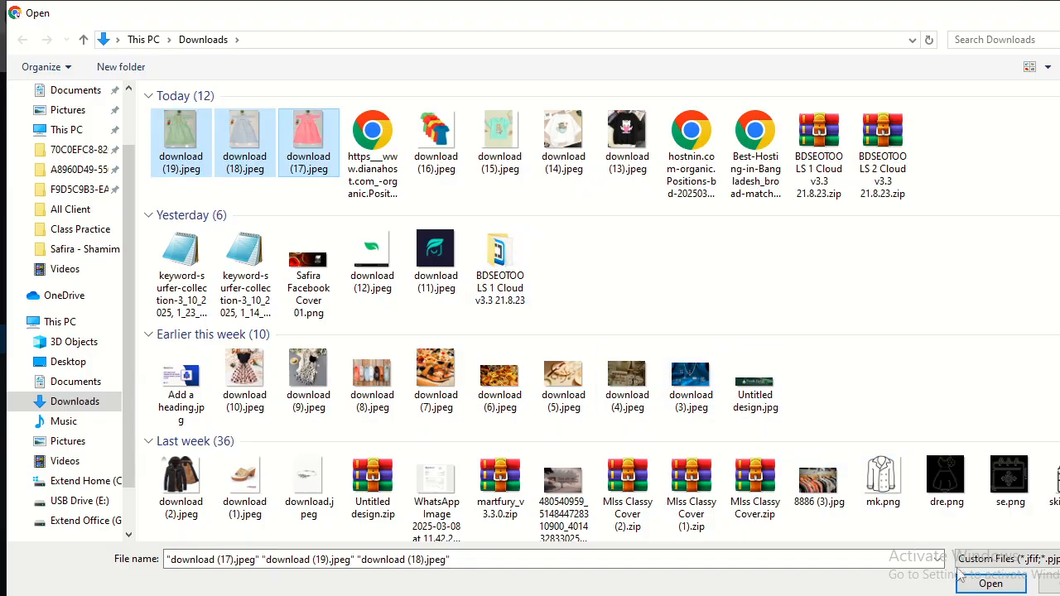
click(987, 583)
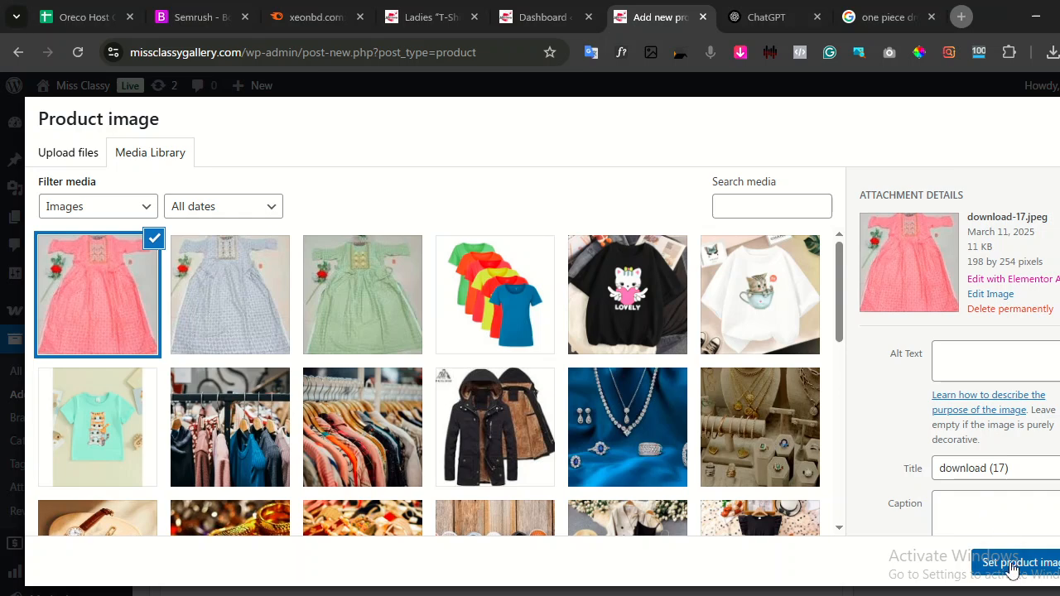
Set the light blue dress picture as the product image.
click(209, 295)
click(986, 564)
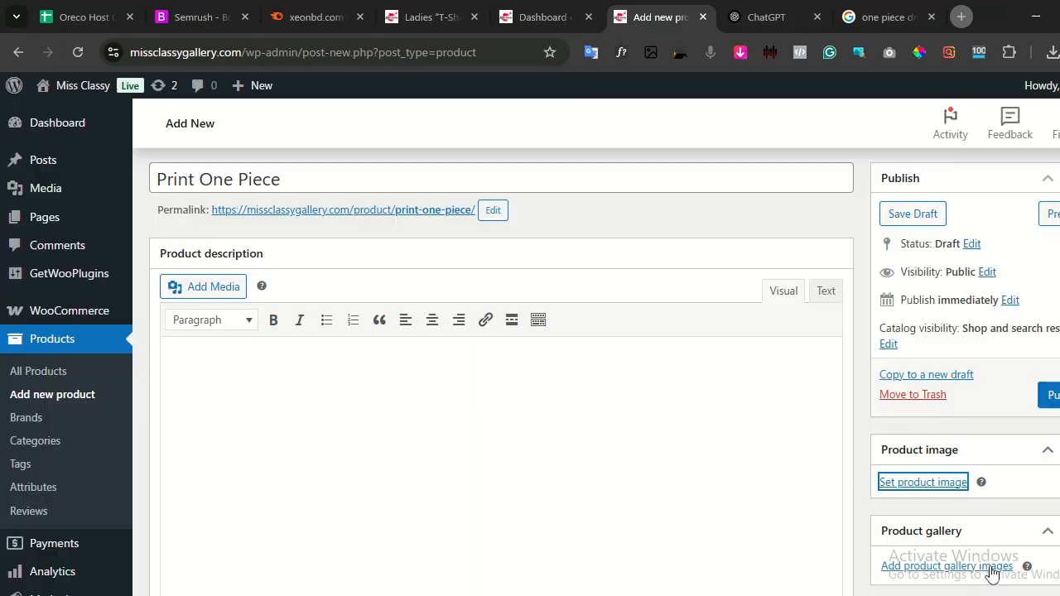
scroll(949, 555, down, 5)
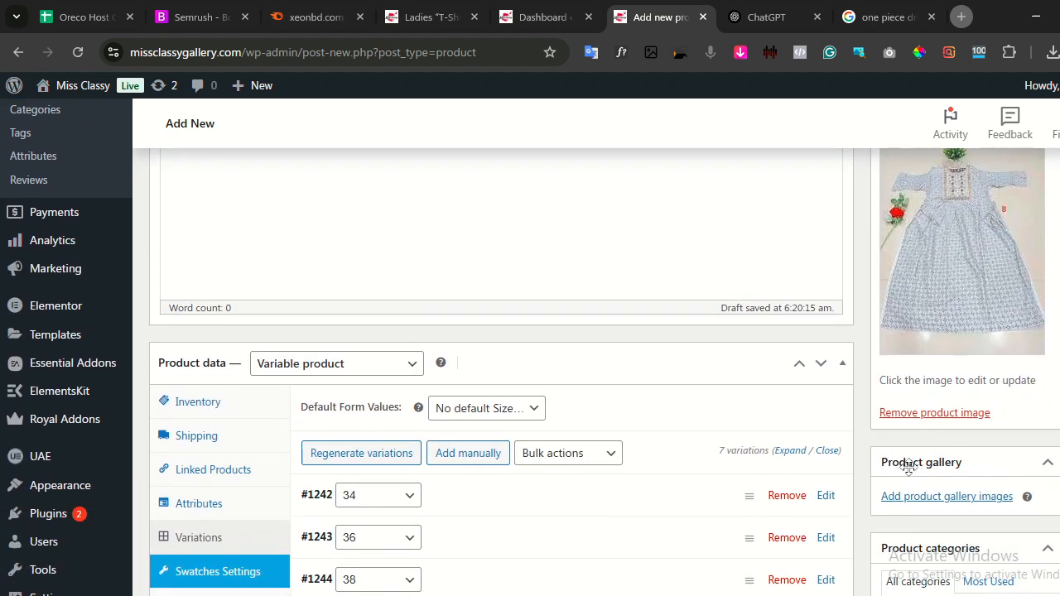
scroll(926, 304, up, 2)
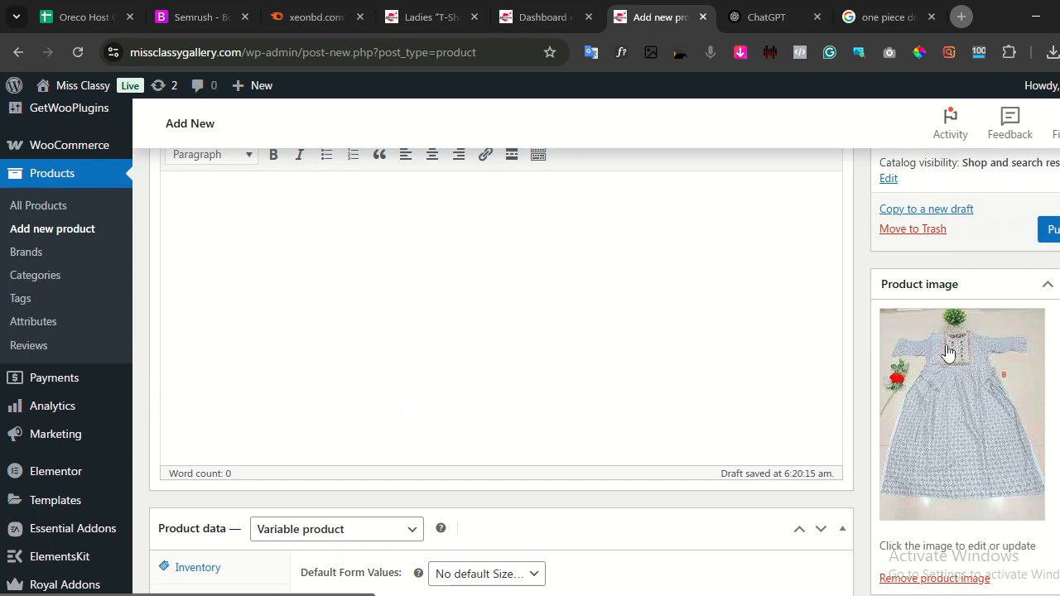
Select the pink and green dress pictures in the media library for the product gallery.
scroll(961, 364, down, 1)
scroll(974, 378, down, 2)
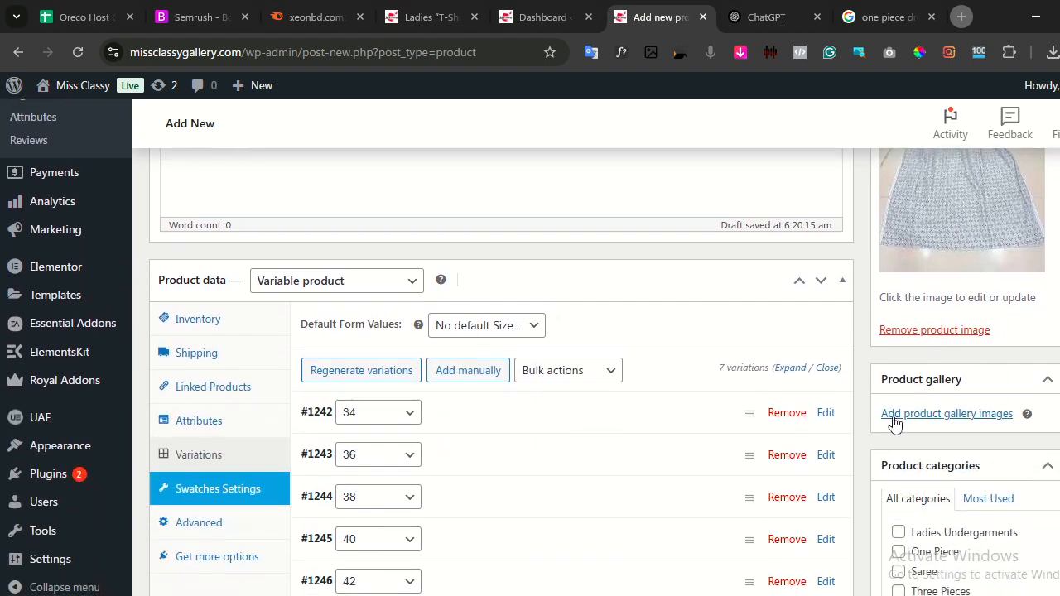
click(953, 417)
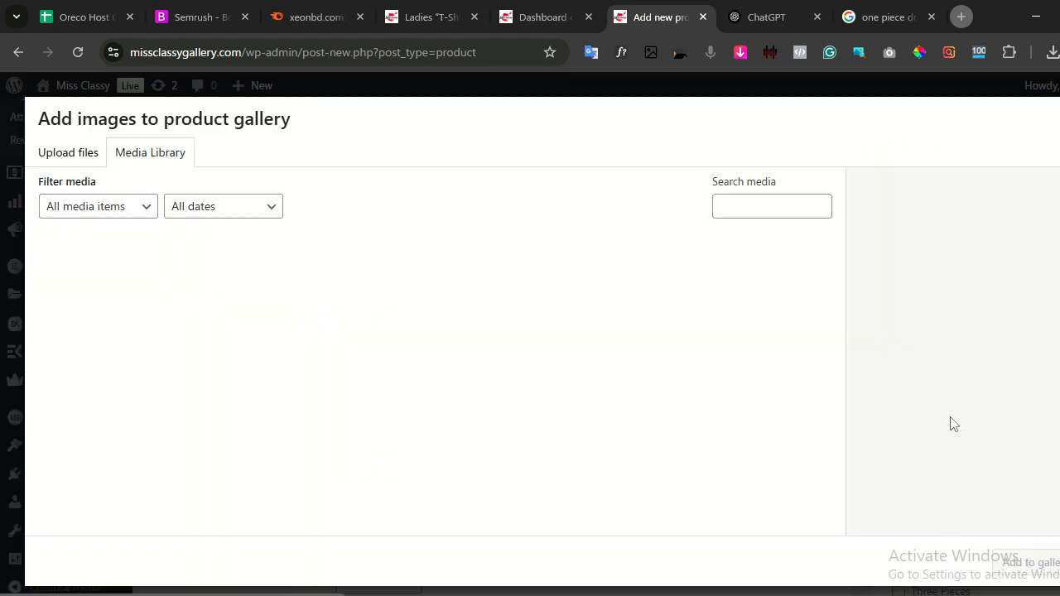
click(315, 311)
click(124, 321)
click(336, 310)
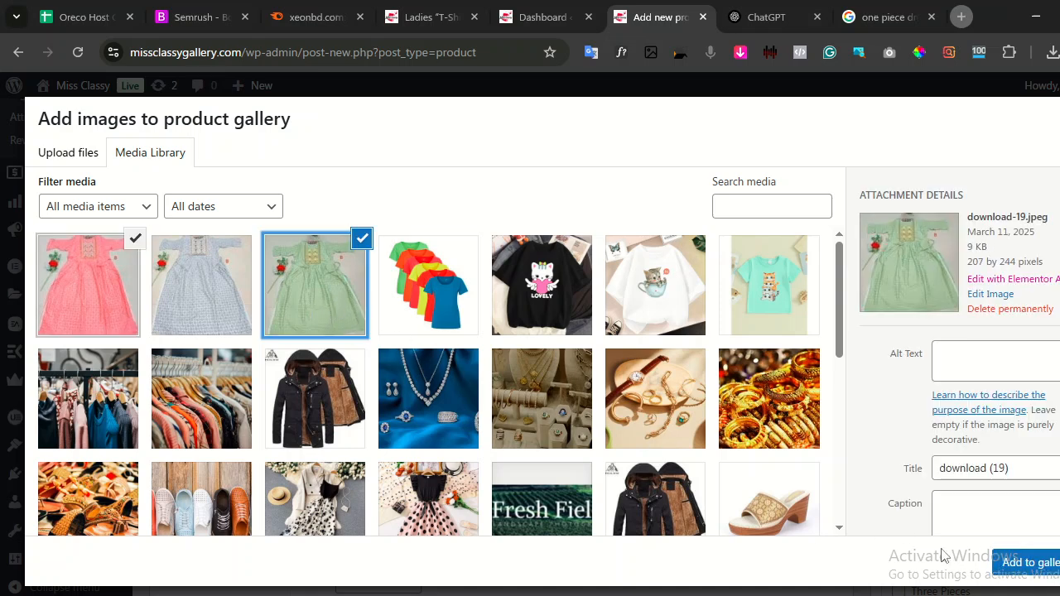
click(308, 329)
click(91, 317)
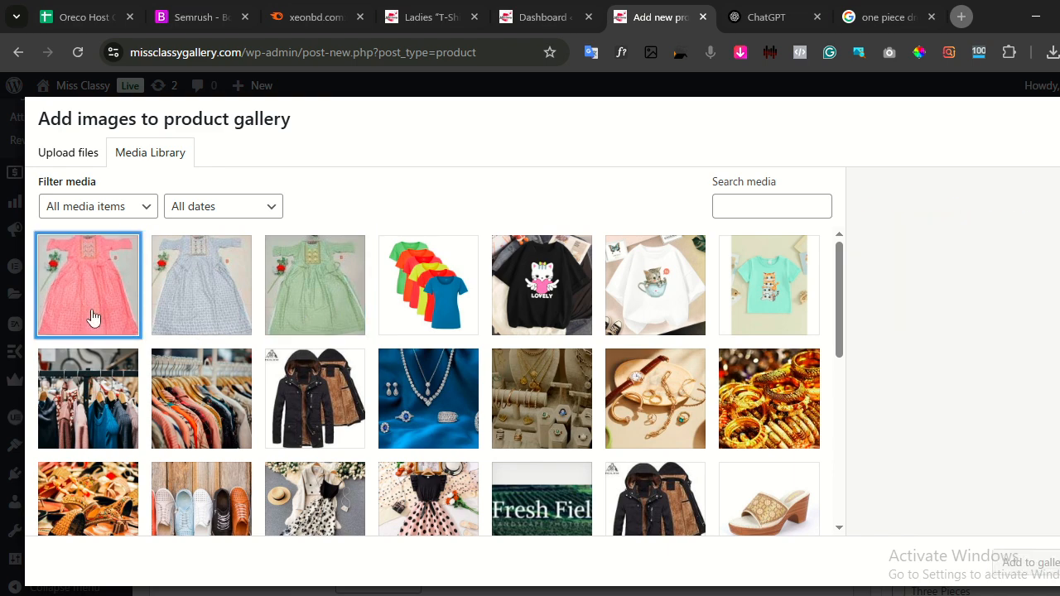
click(91, 317)
click(338, 329)
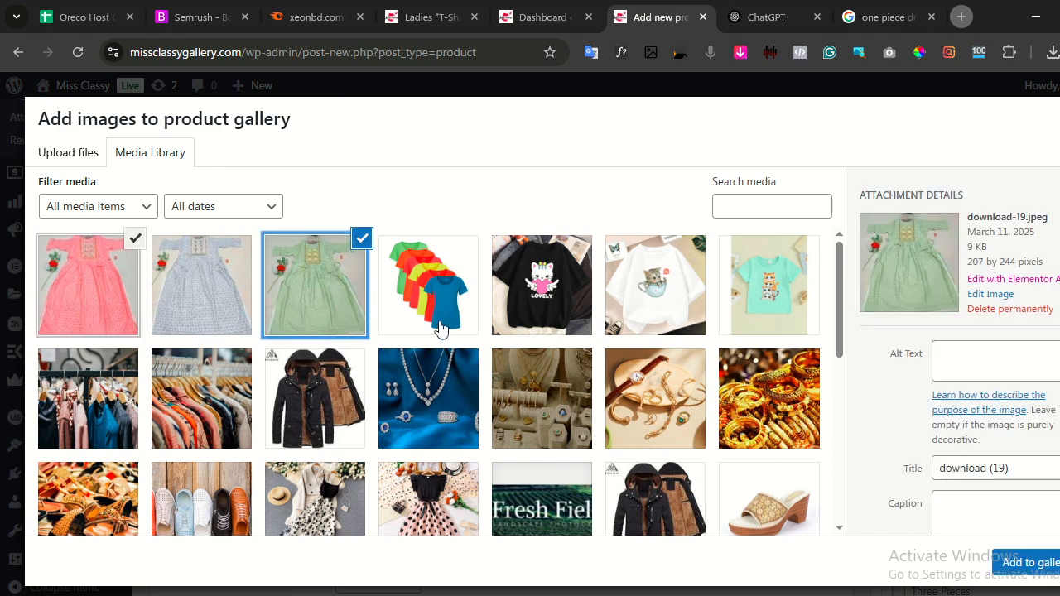
Add the black, white and mint T-shirt pictures to the gallery selection and deselect them again.
click(520, 319)
click(658, 323)
click(760, 323)
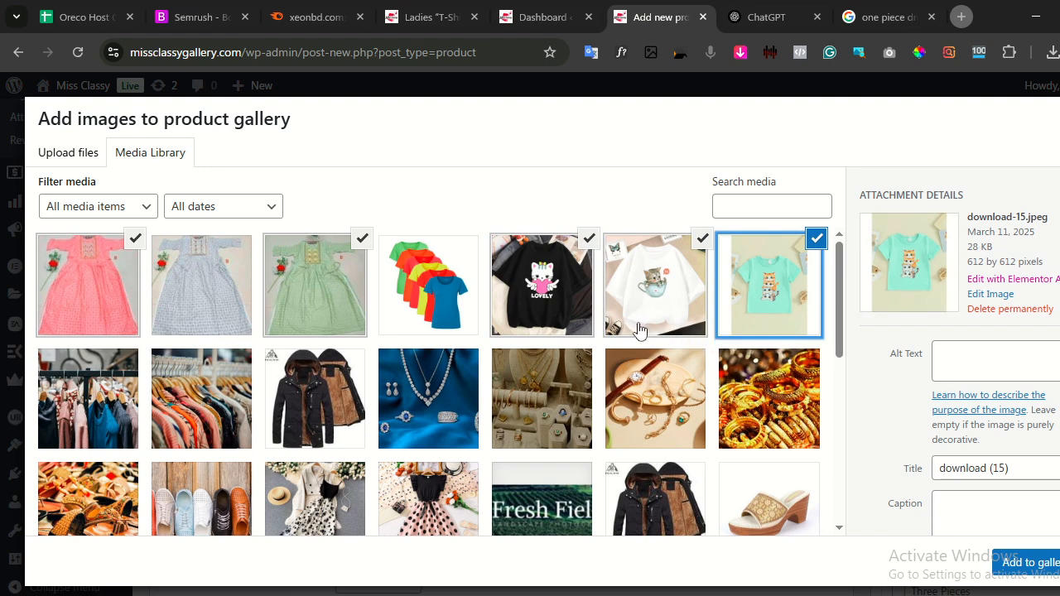
click(740, 321)
click(521, 319)
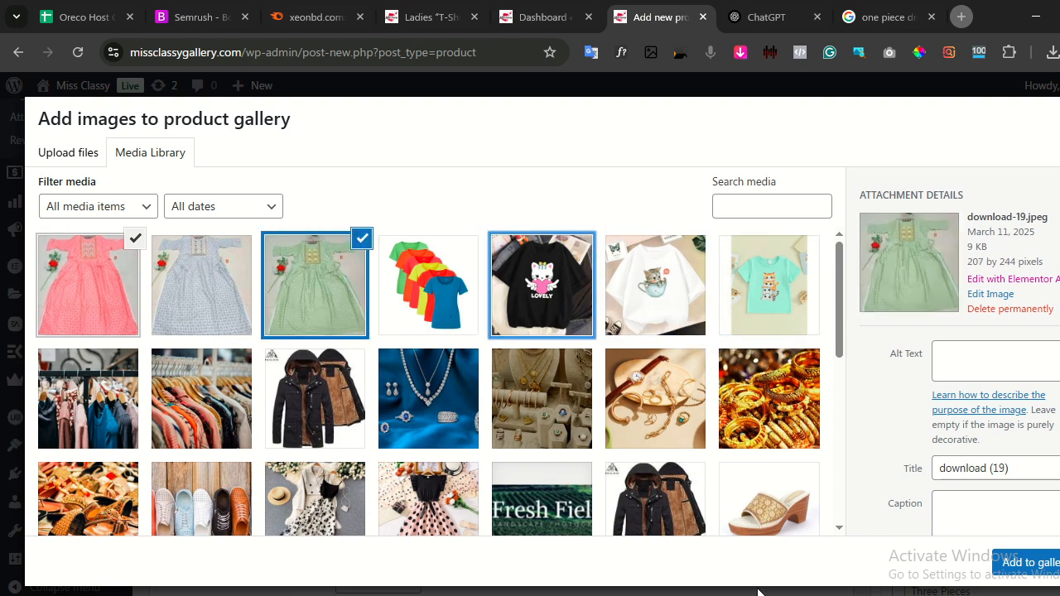
Add the selected pink and green dress pictures to the product gallery.
click(1031, 564)
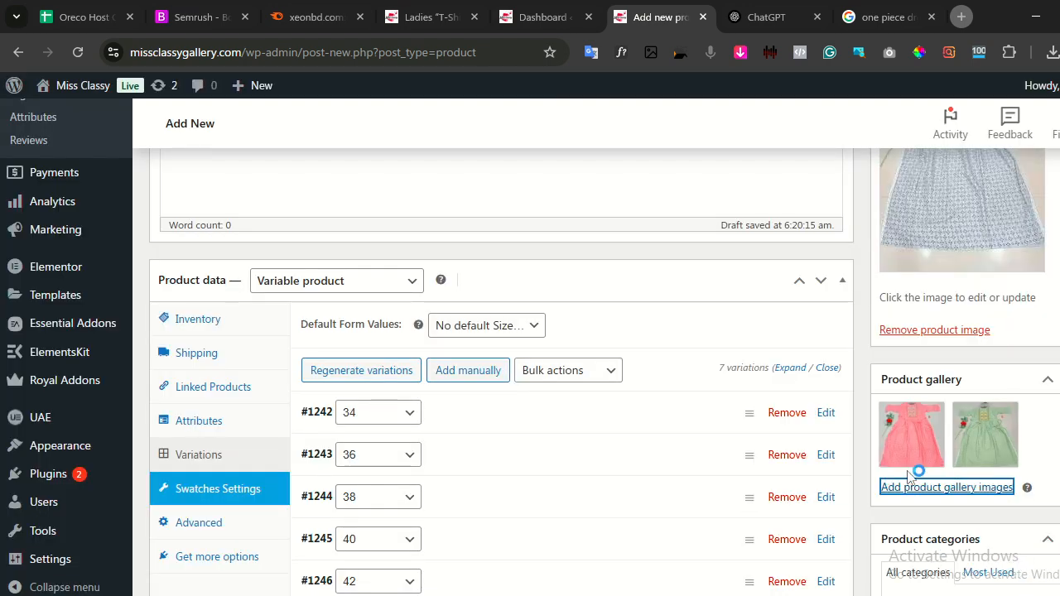
Assign the product to the One Piece category and the Alams brand.
scroll(912, 459, down, 3)
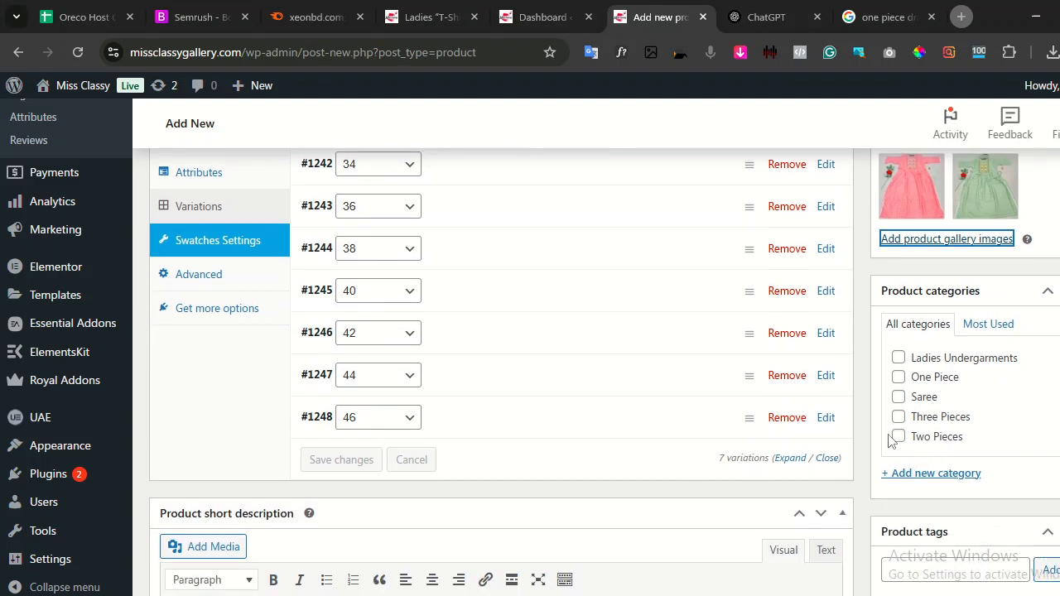
click(900, 378)
scroll(896, 398, down, 3)
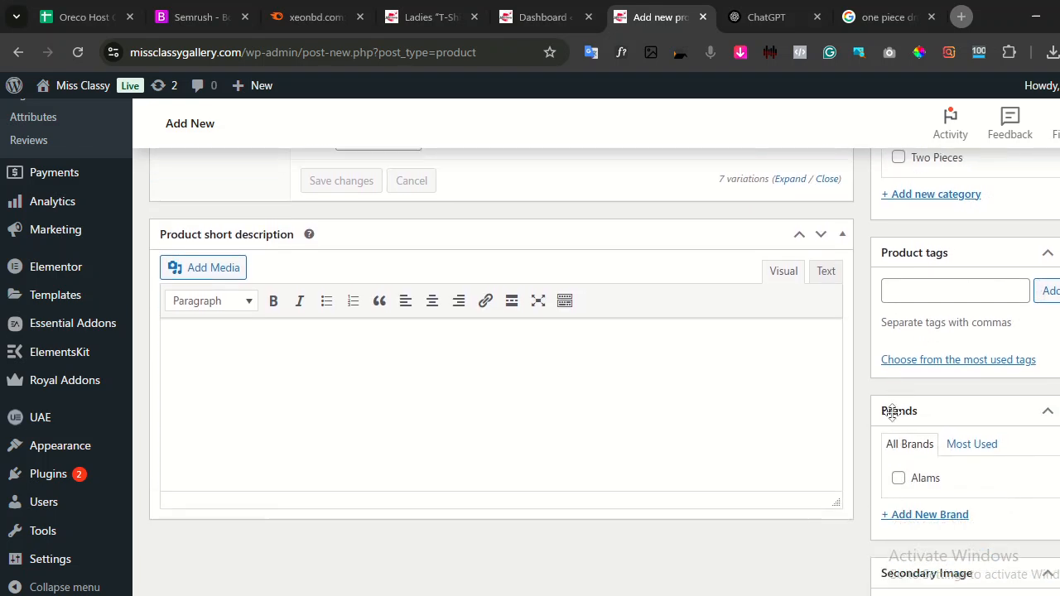
scroll(894, 420, down, 1)
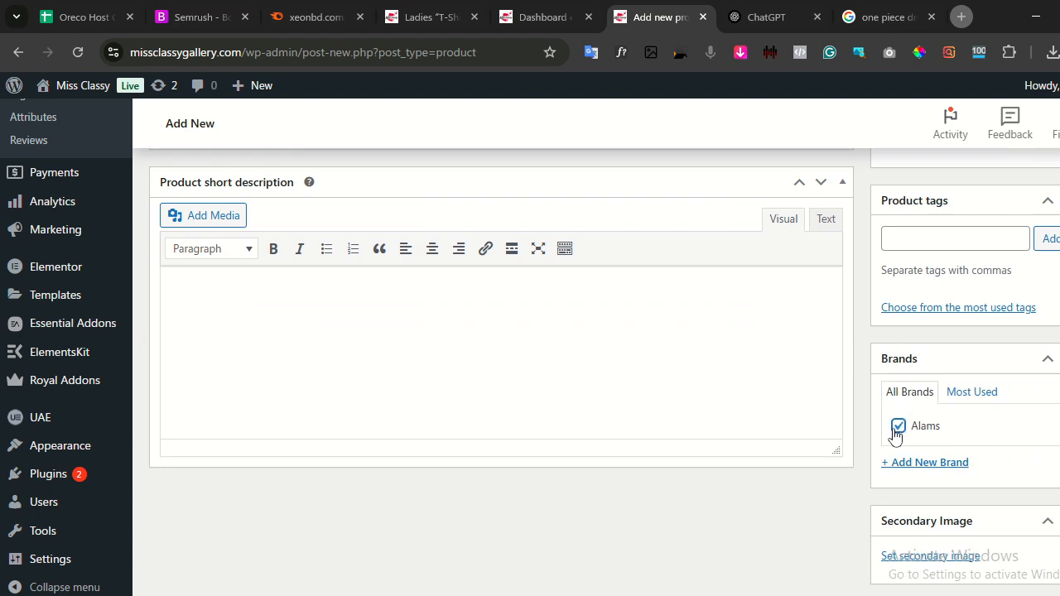
Look over the product's description, image, gallery, categories, tags and brand settings.
scroll(870, 428, up, 2)
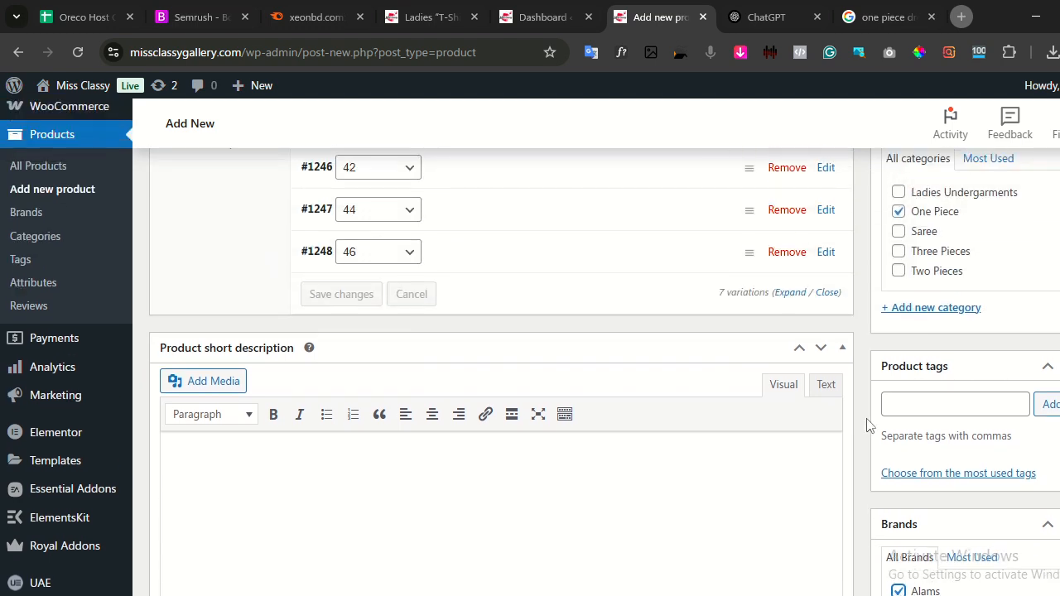
scroll(878, 426, up, 1)
scroll(904, 431, down, 1)
scroll(904, 430, up, 3)
scroll(904, 431, up, 8)
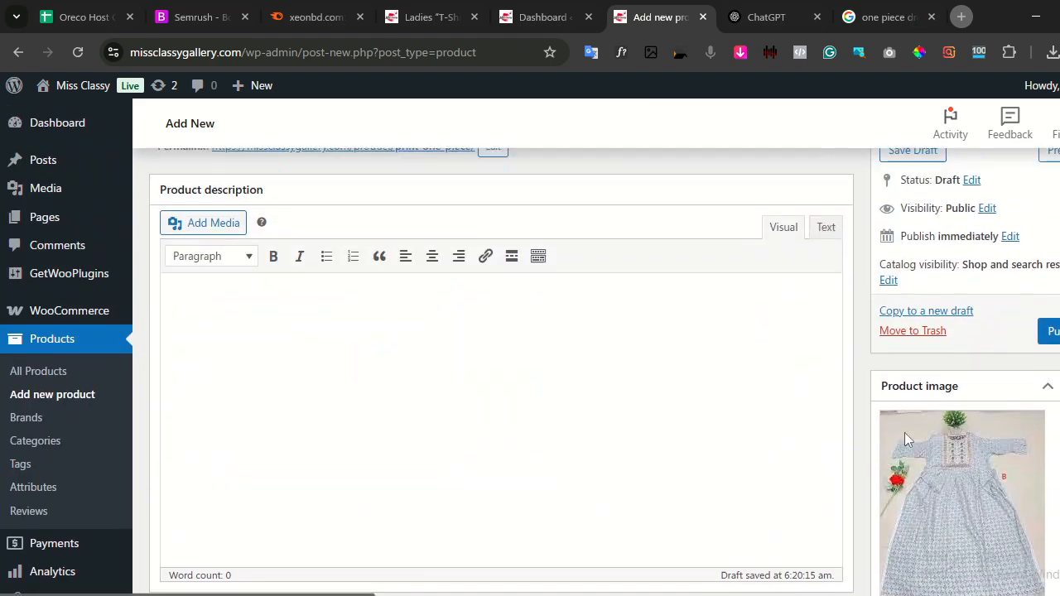
scroll(906, 439, down, 15)
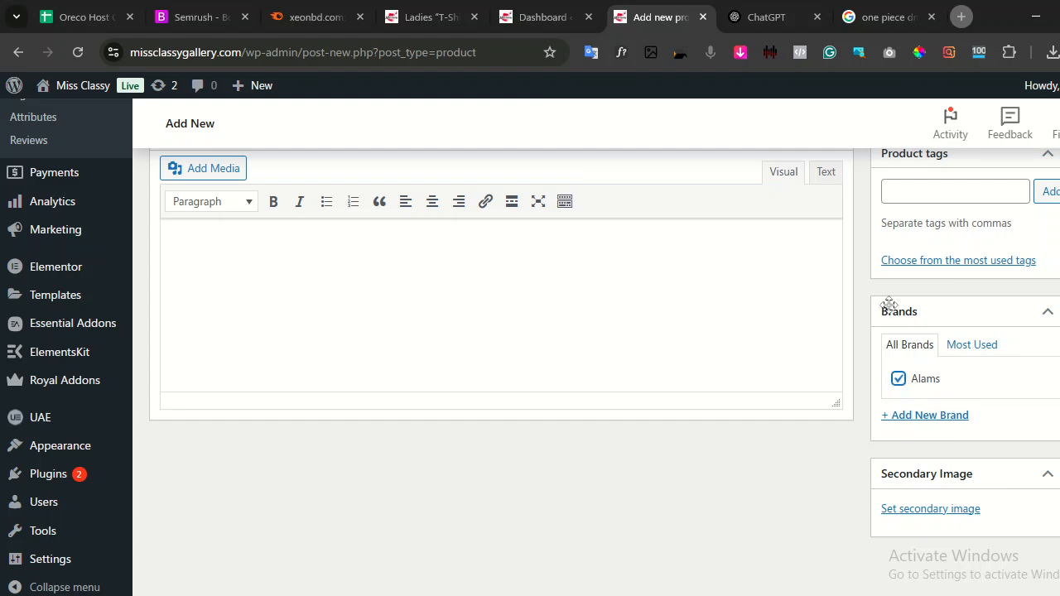
scroll(926, 334, up, 3)
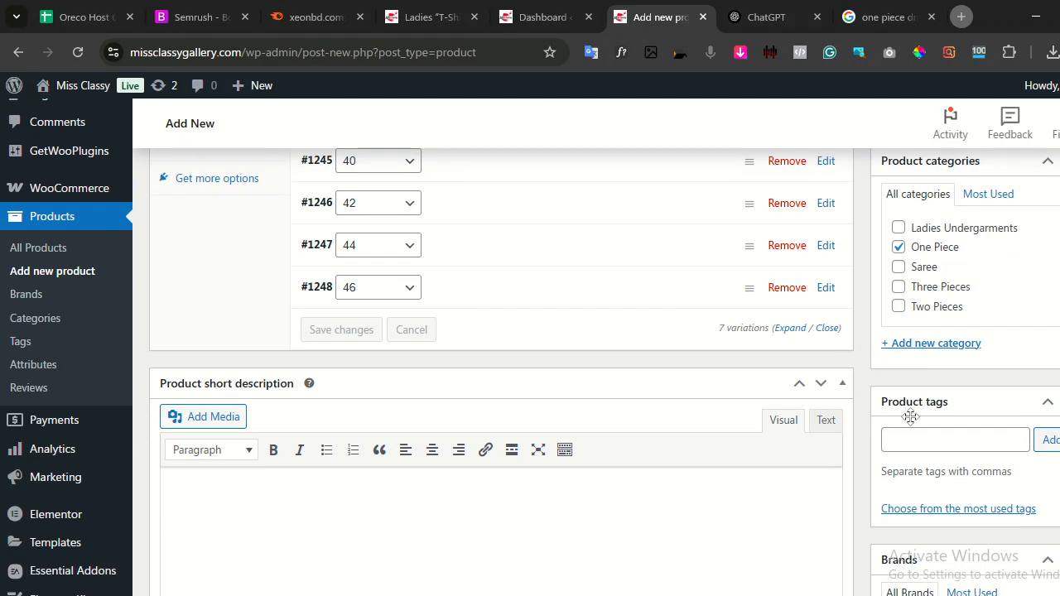
click(912, 443)
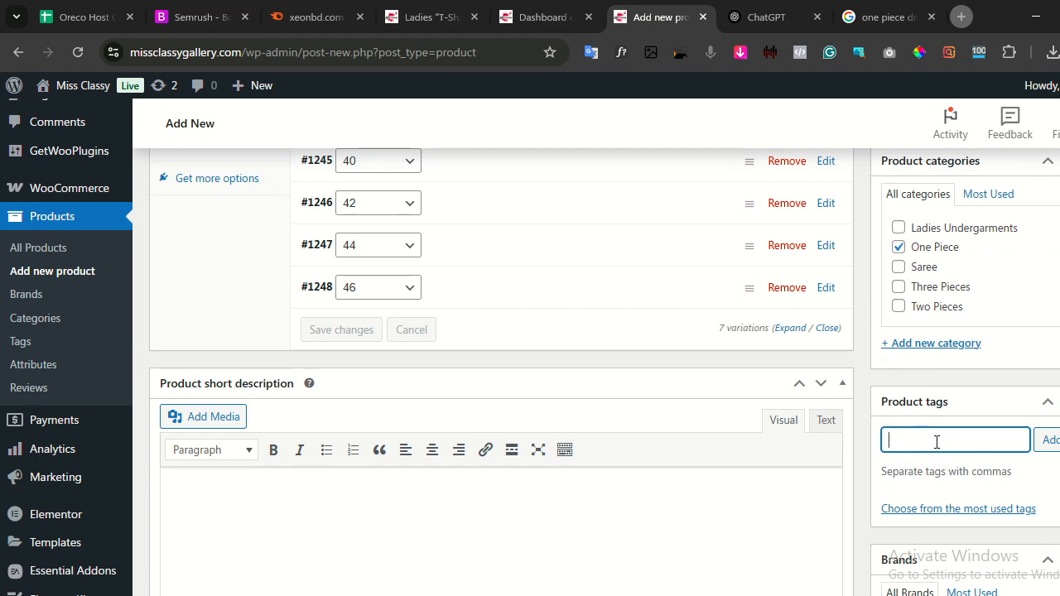
scroll(936, 439, up, 3)
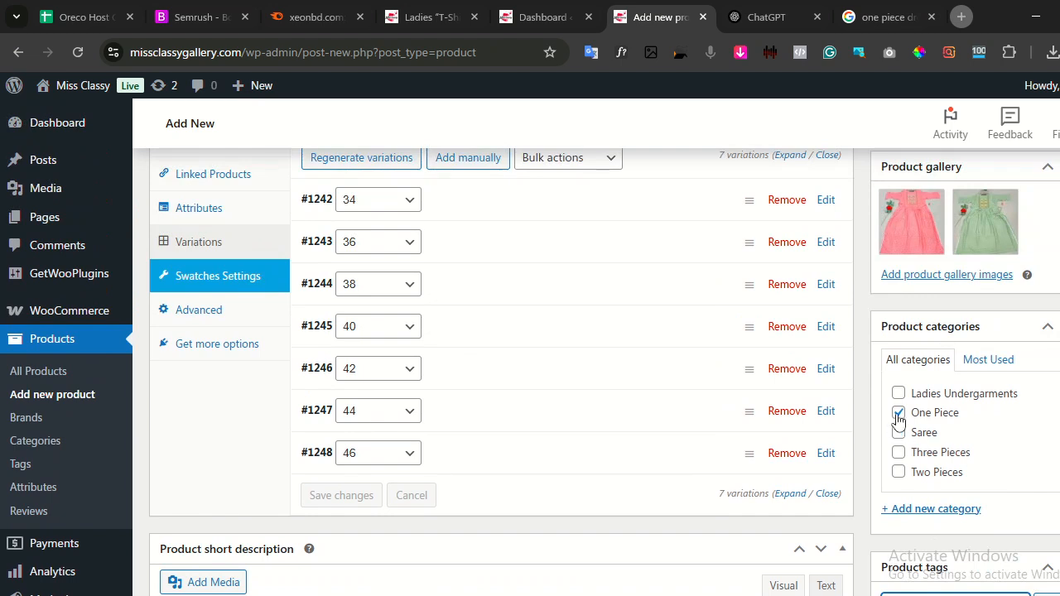
scroll(938, 491, down, 1)
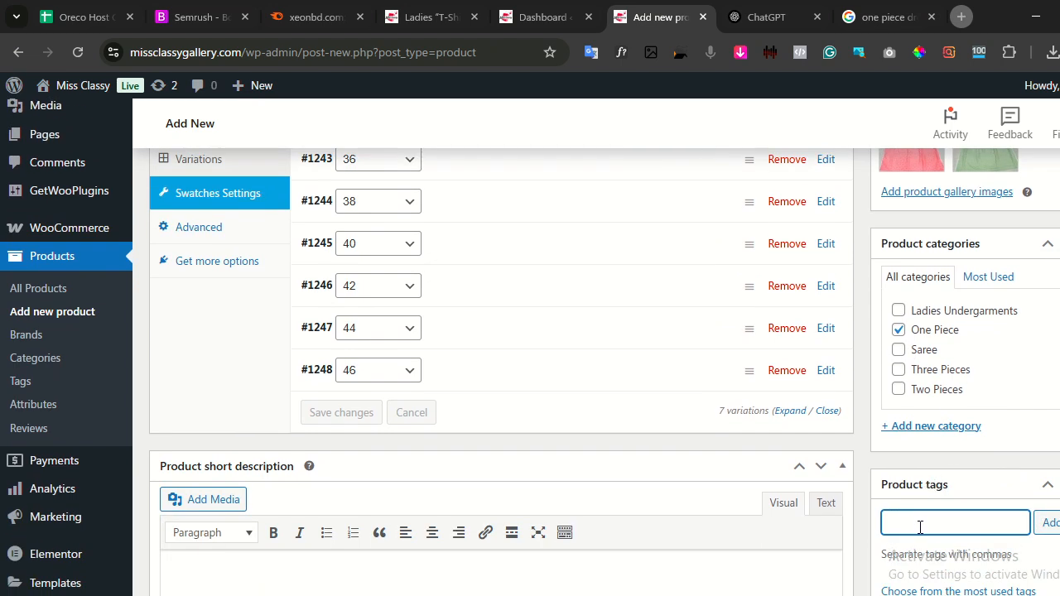
scroll(919, 527, up, 1)
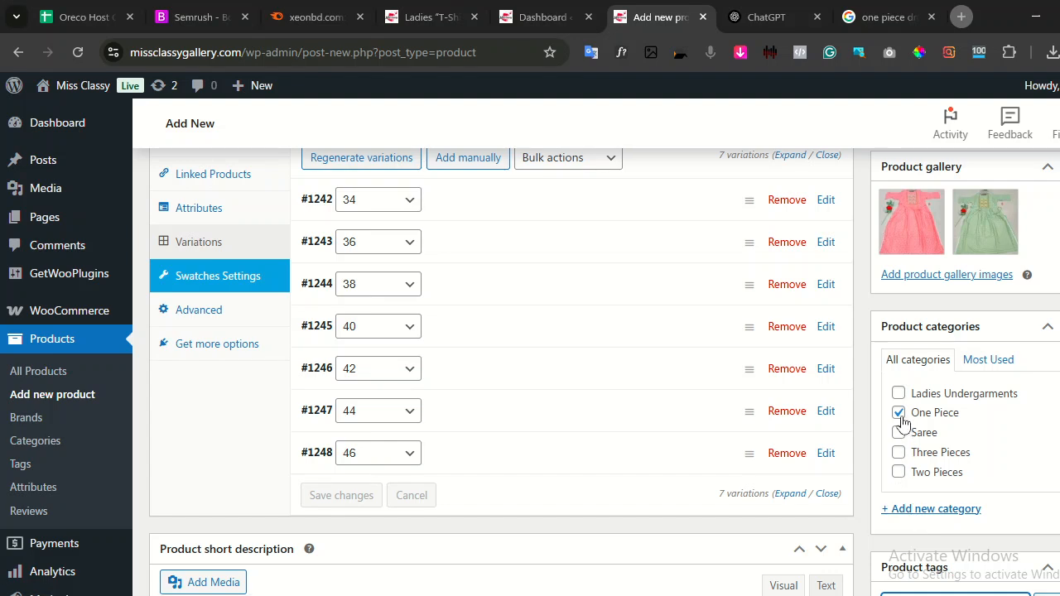
scroll(950, 427, up, 3)
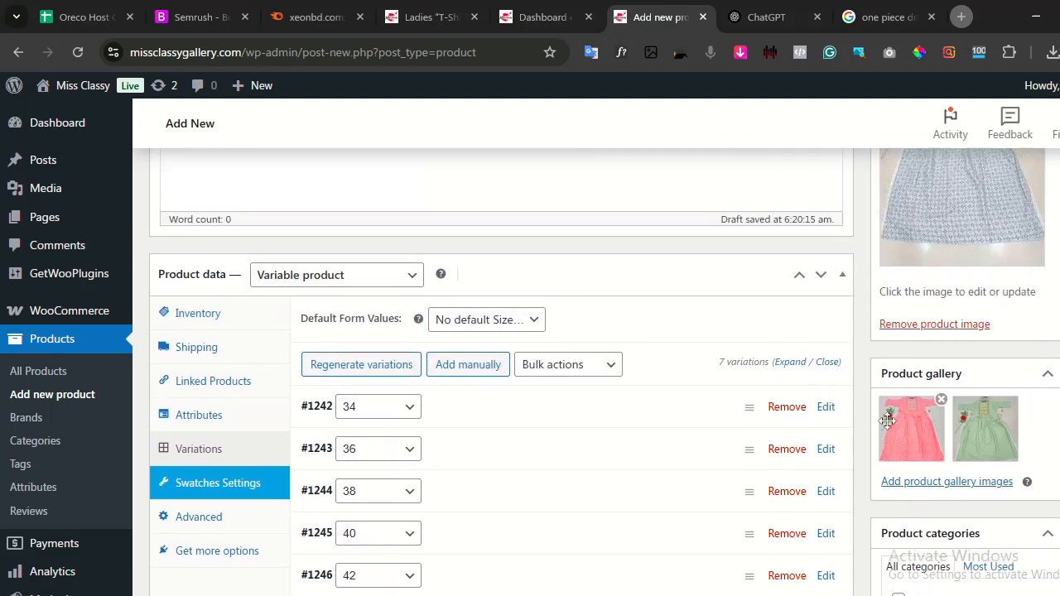
Expand the size 34 variation and examine its image and regular price settings.
click(615, 447)
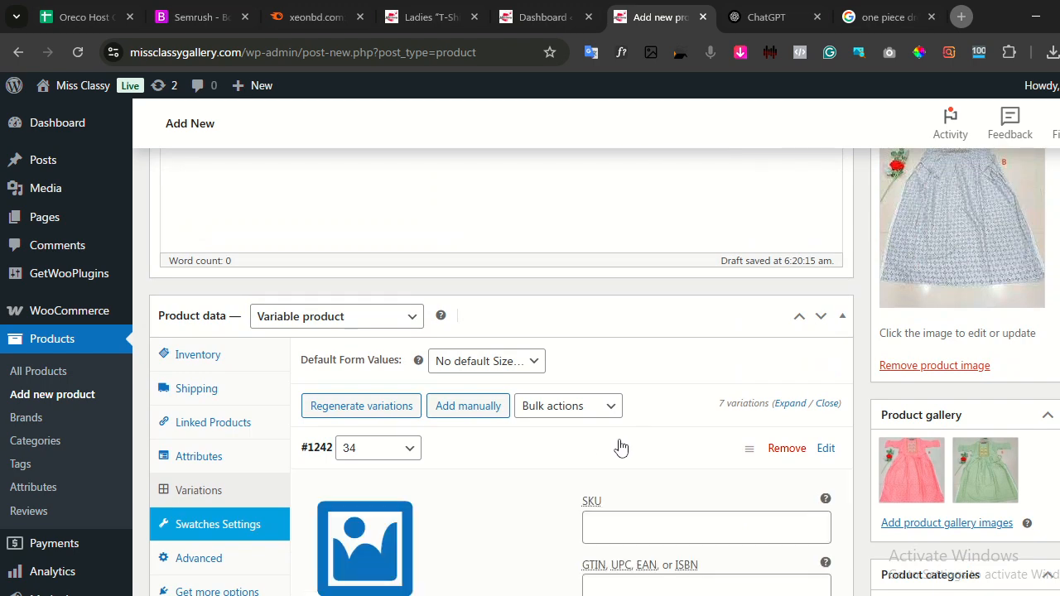
scroll(618, 448, down, 2)
scroll(571, 493, down, 1)
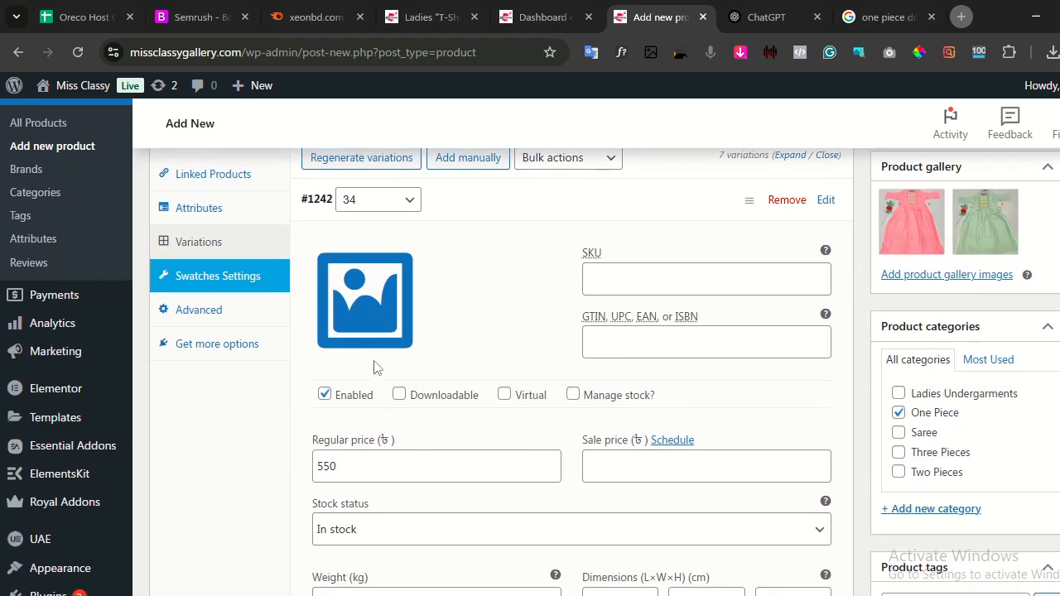
scroll(374, 367, up, 1)
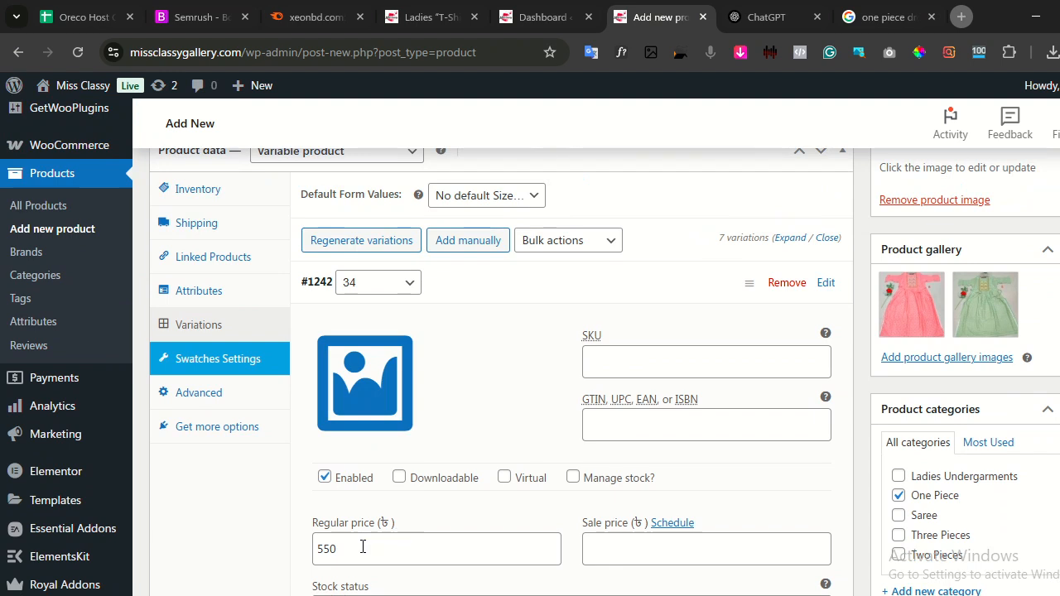
drag(364, 547, 327, 547)
click(538, 295)
click(545, 293)
scroll(435, 395, down, 3)
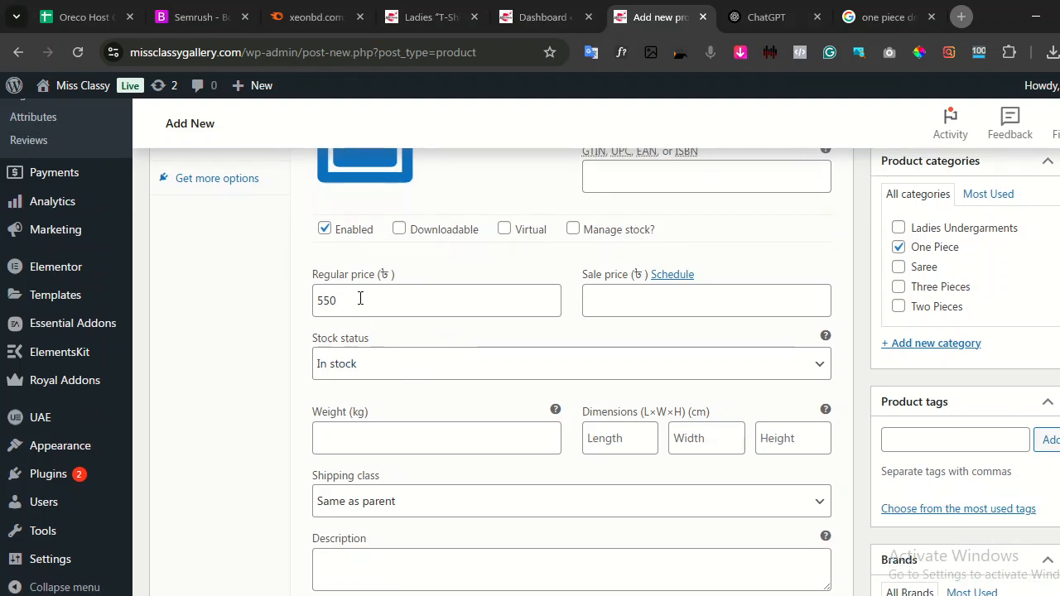
drag(358, 300, 323, 303)
Remove the green and pink dress pictures from the product gallery.
scroll(321, 303, up, 4)
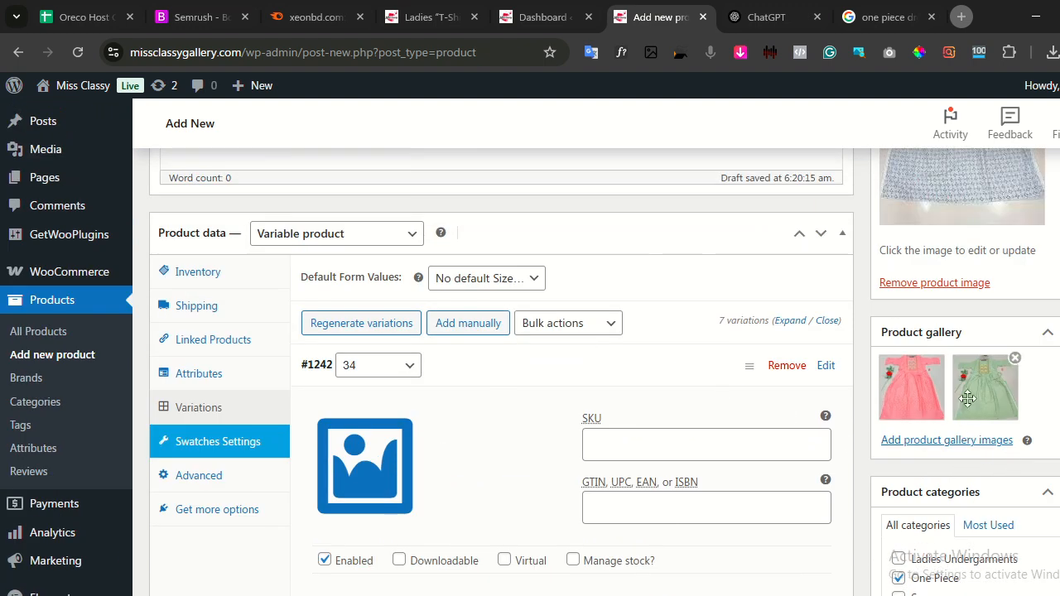
click(1012, 363)
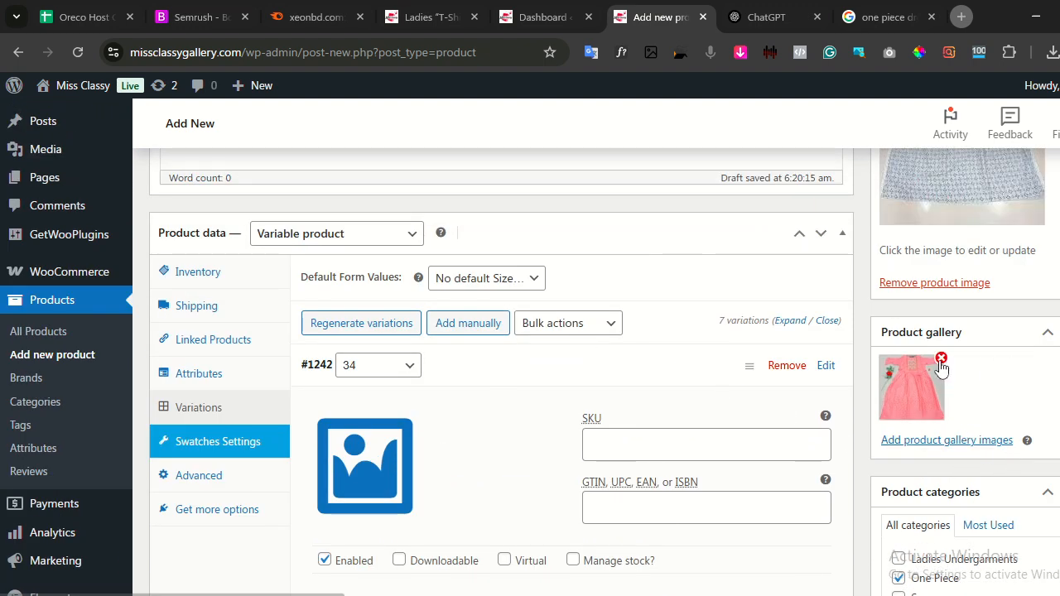
click(940, 363)
Set the green dress picture from the media library as the size 34 variation's image.
click(372, 464)
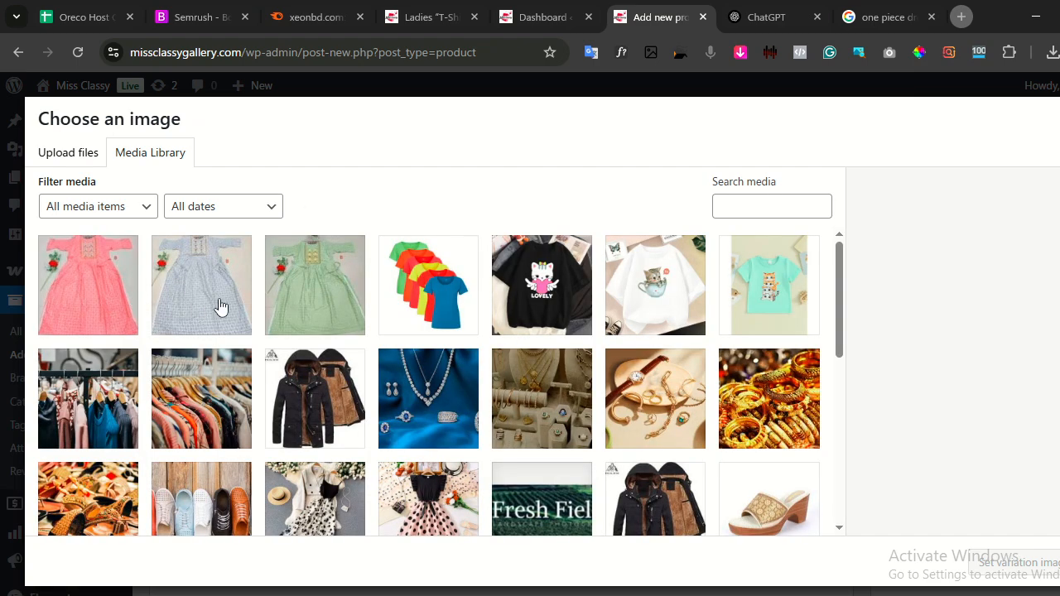
click(308, 307)
click(1007, 567)
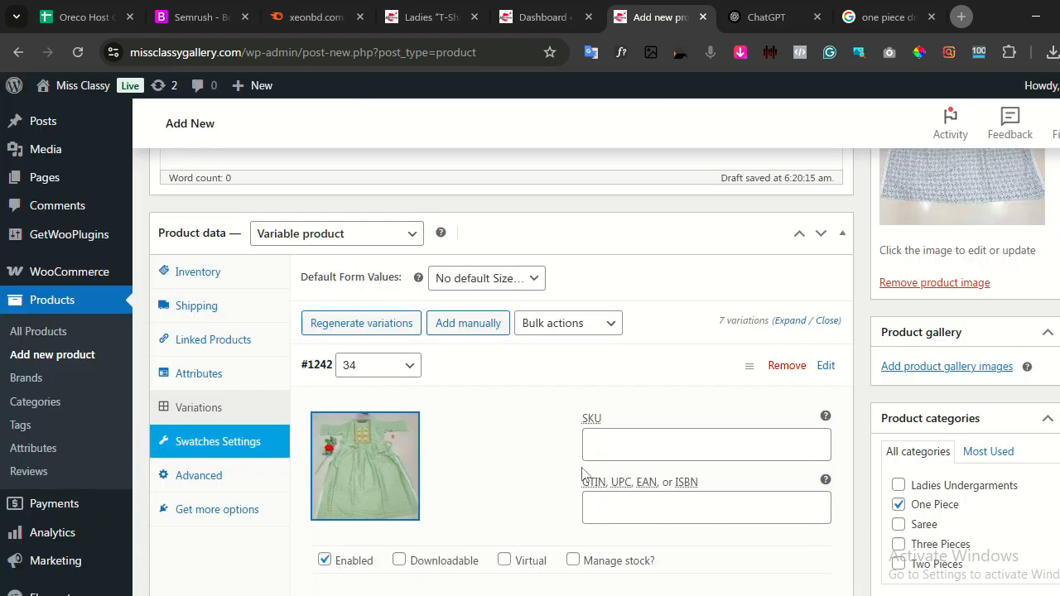
scroll(585, 472, down, 2)
scroll(569, 456, up, 2)
scroll(570, 456, down, 1)
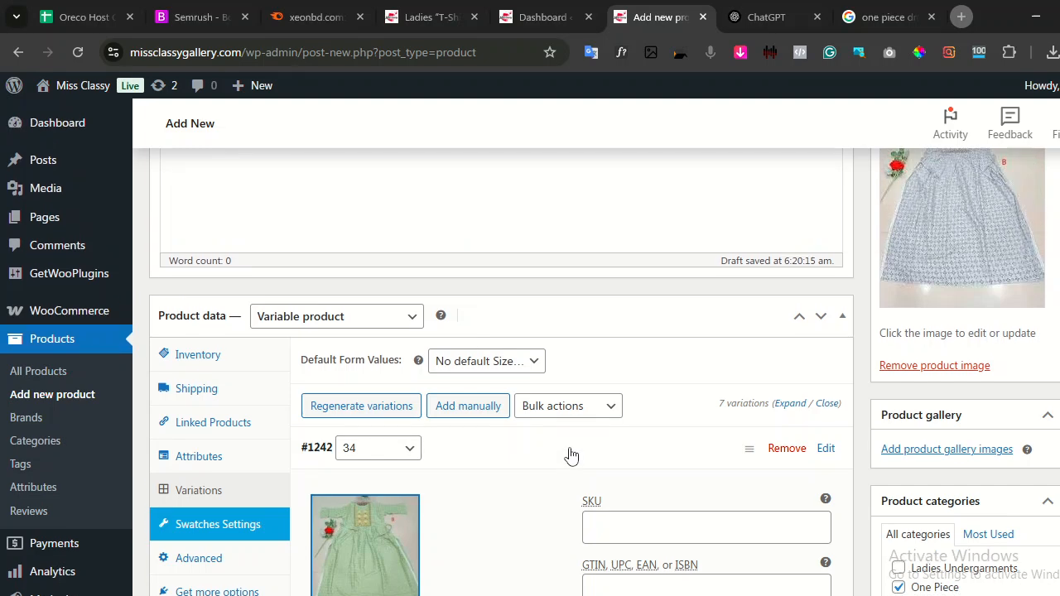
Set the size 34 variation's regular price to 560 and collapse the variation.
scroll(627, 421, down, 2)
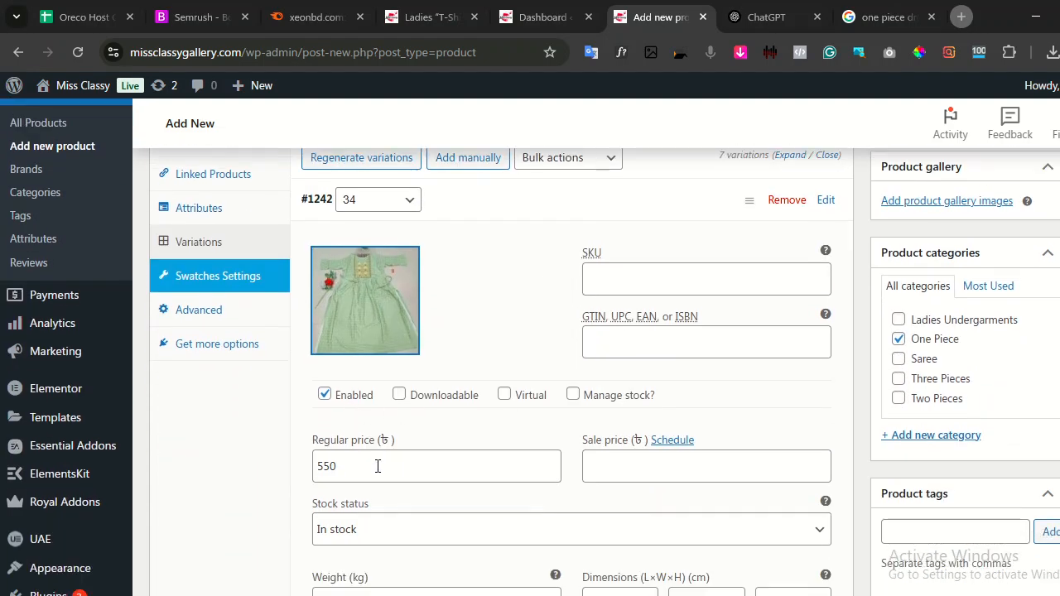
double_click(327, 465)
text(56)
scroll(605, 307, up, 2)
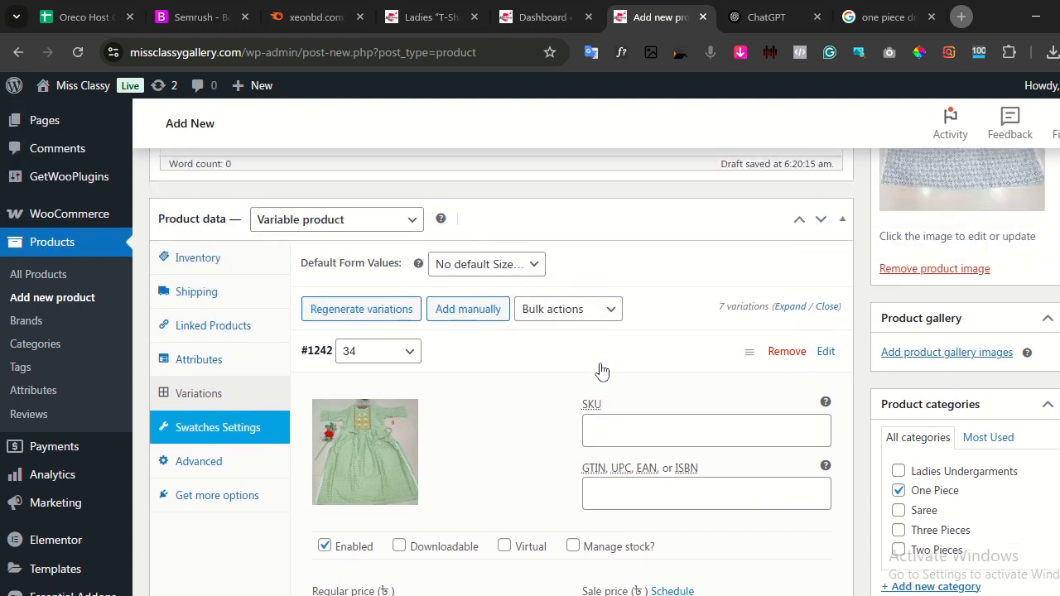
click(640, 366)
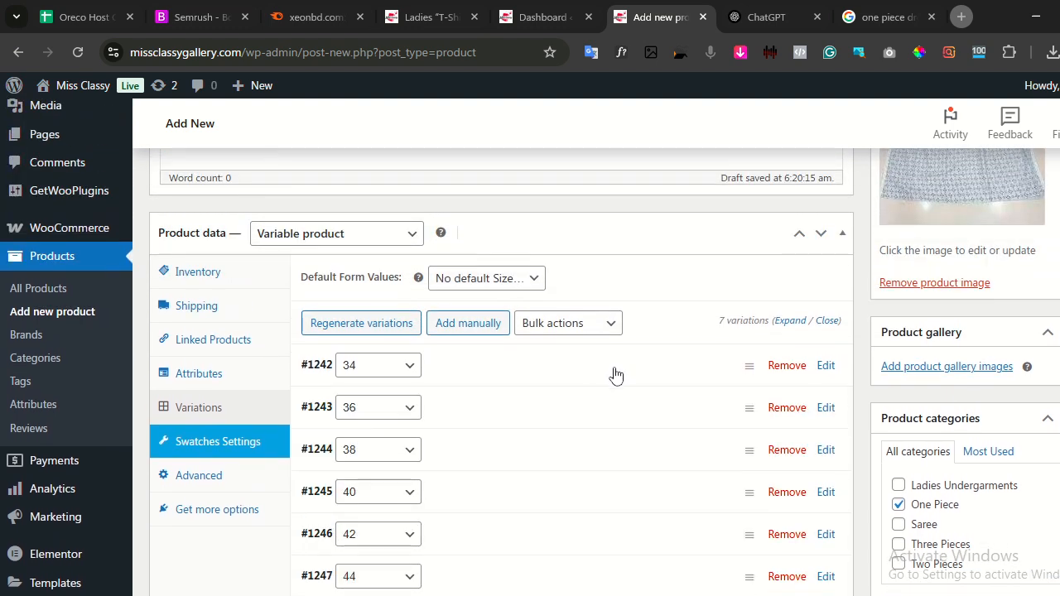
Set the pink dress picture from the media library as the size 36 variation's image.
click(556, 412)
click(348, 414)
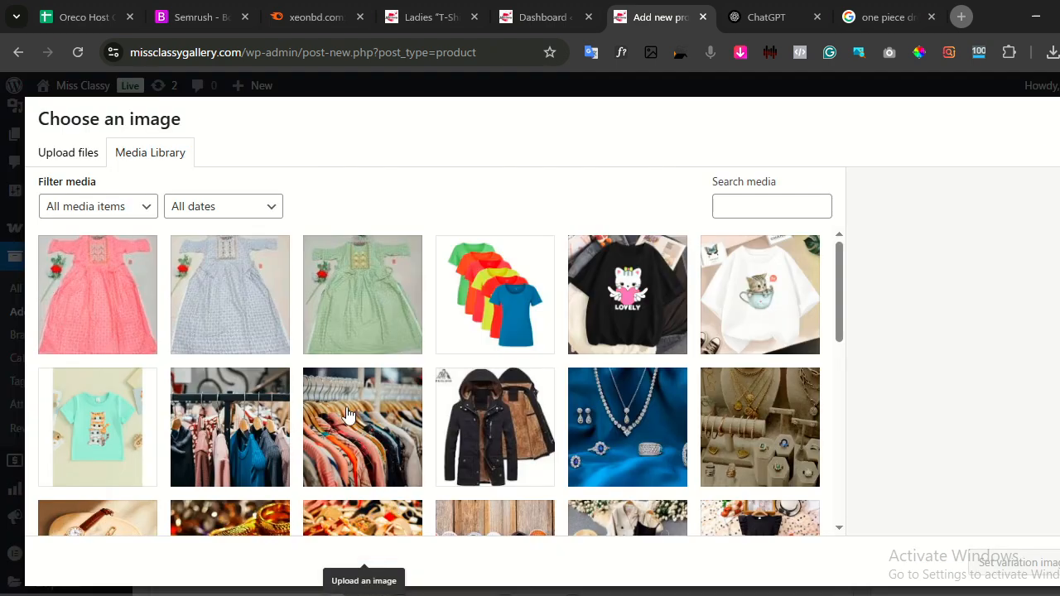
click(125, 330)
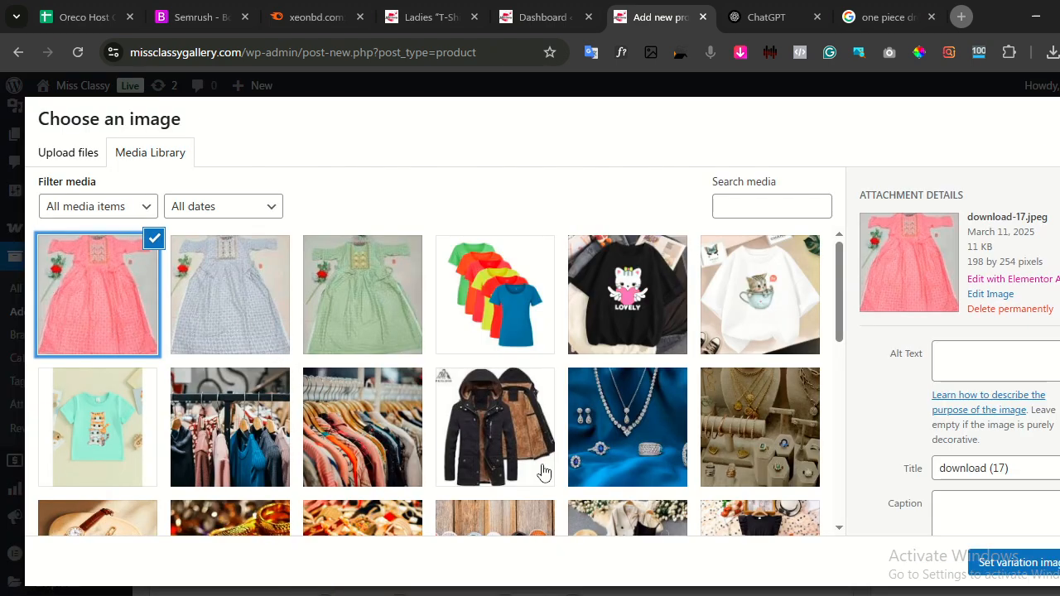
click(1008, 564)
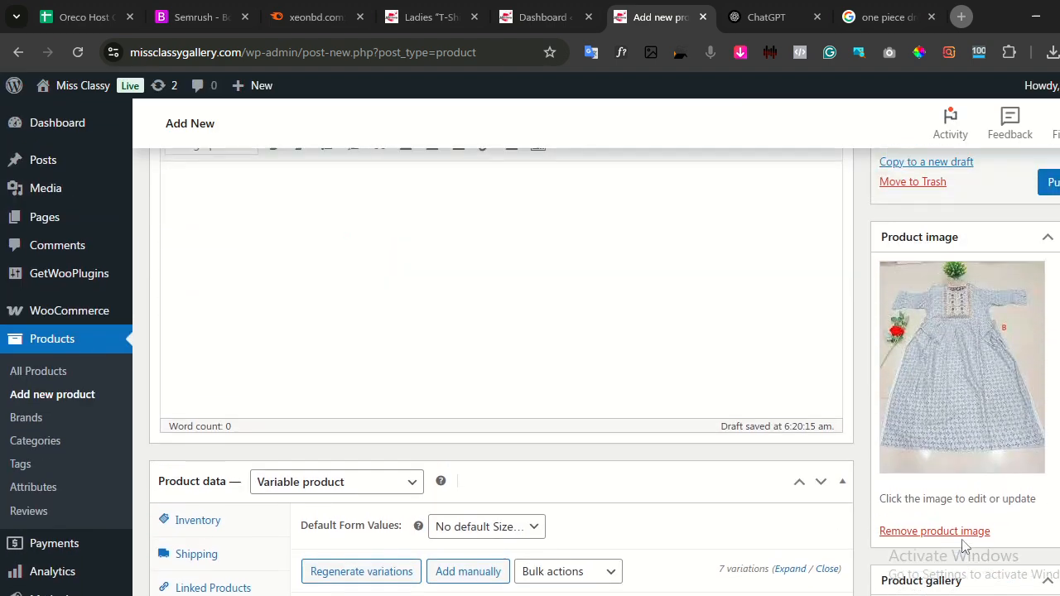
Set the size 36 variation's regular price to 600 and save the variation changes.
scroll(653, 492, down, 4)
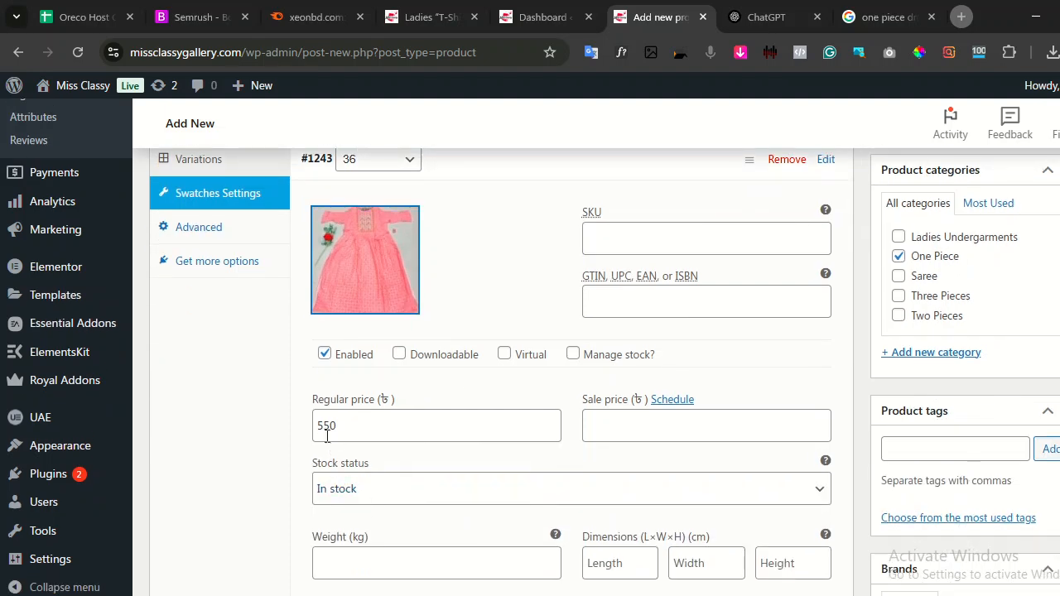
drag(350, 426, 315, 426)
text(60)
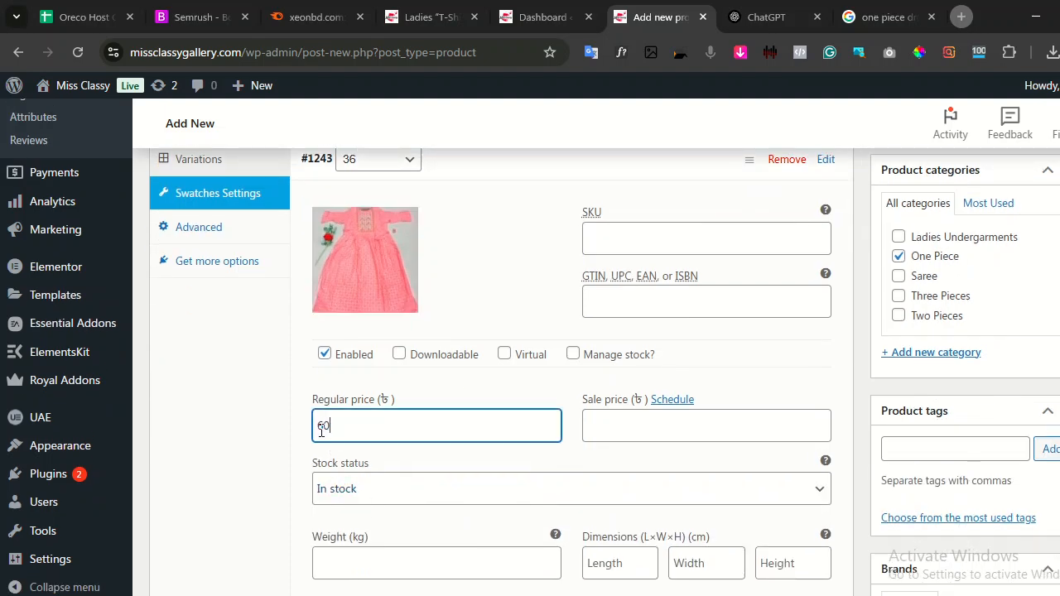
scroll(425, 445, down, 4)
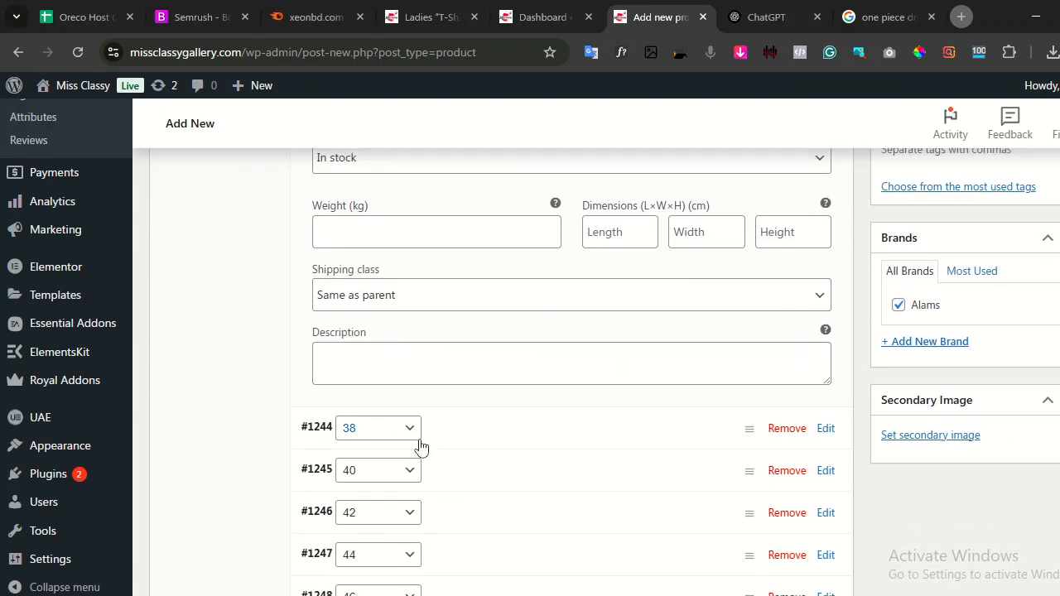
scroll(516, 407, up, 3)
scroll(538, 368, up, 2)
scroll(540, 339, up, 2)
click(539, 339)
scroll(536, 348, down, 2)
click(347, 413)
Open the Print One Piece product page from its permalink in a new browser tab and view it.
scroll(441, 411, up, 15)
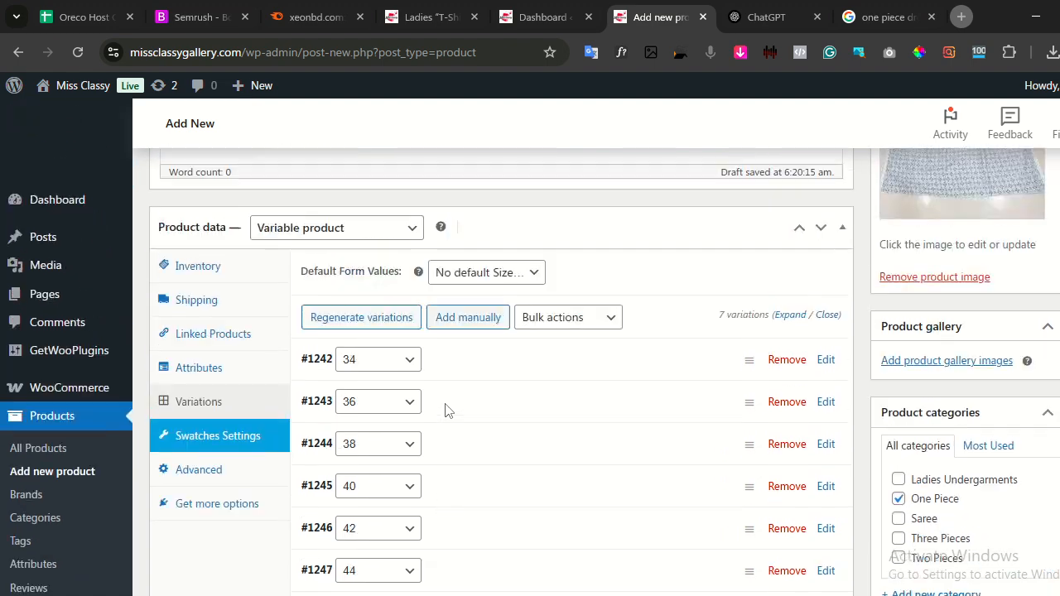
scroll(422, 395, down, 2)
scroll(419, 394, up, 2)
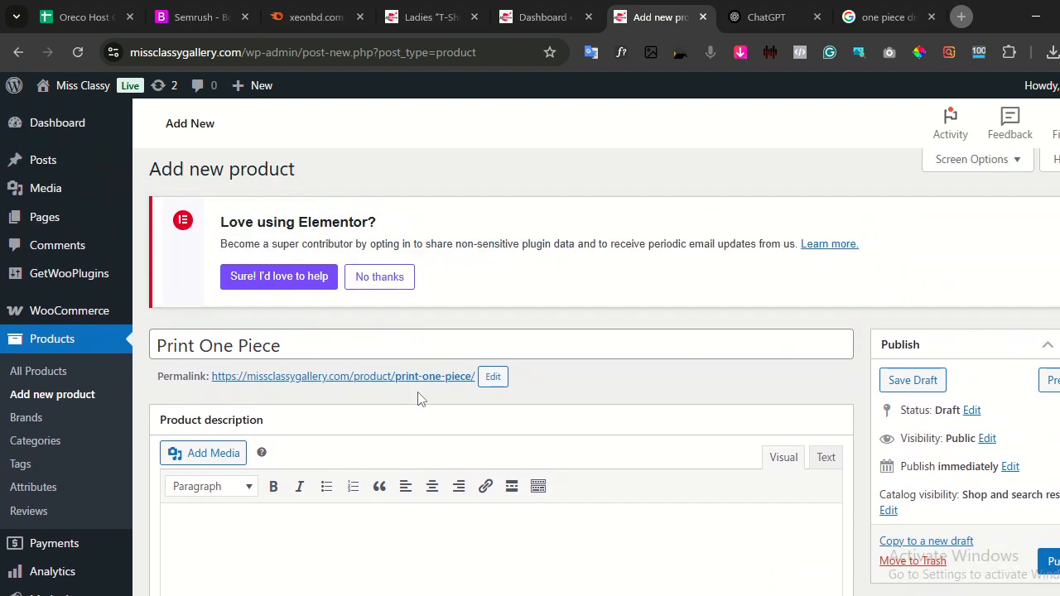
ctrl+click(268, 381)
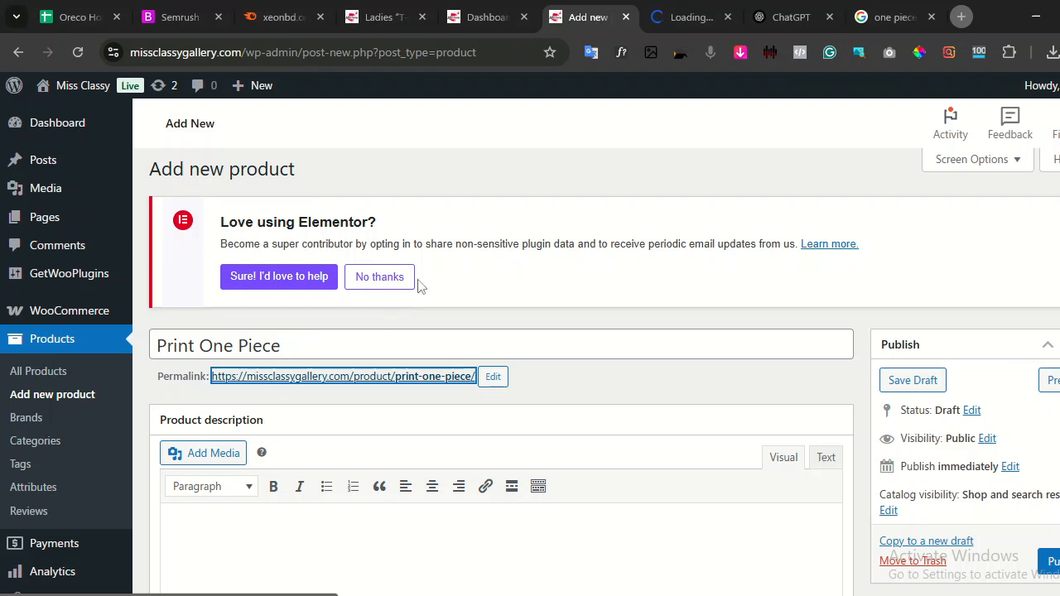
key(ctrl+Tab)
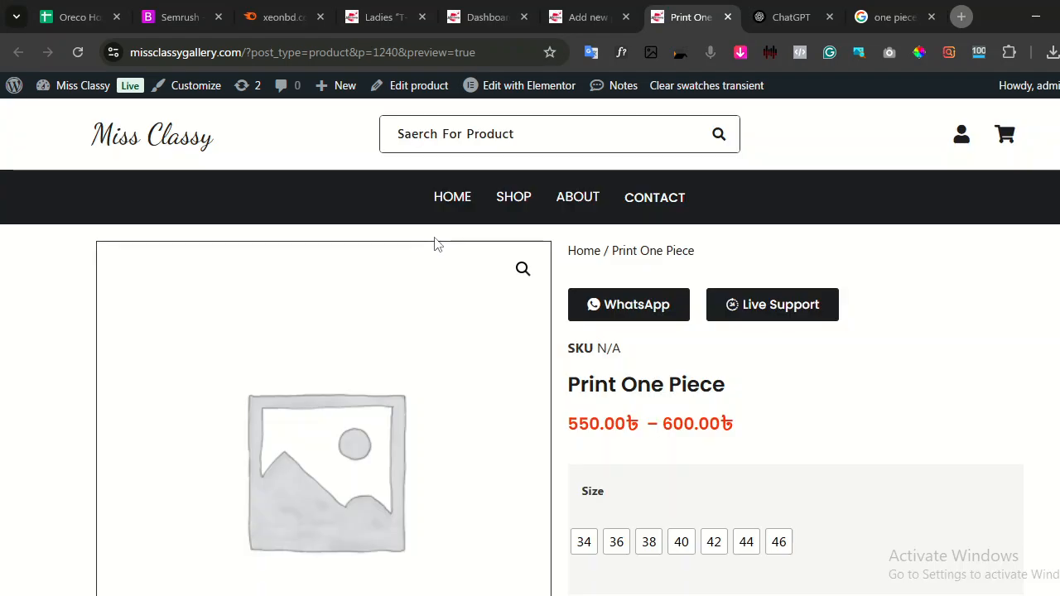
Return to the product editor, remove the product image and set the light blue dress picture from the media library as the product image.
scroll(527, 271, down, 2)
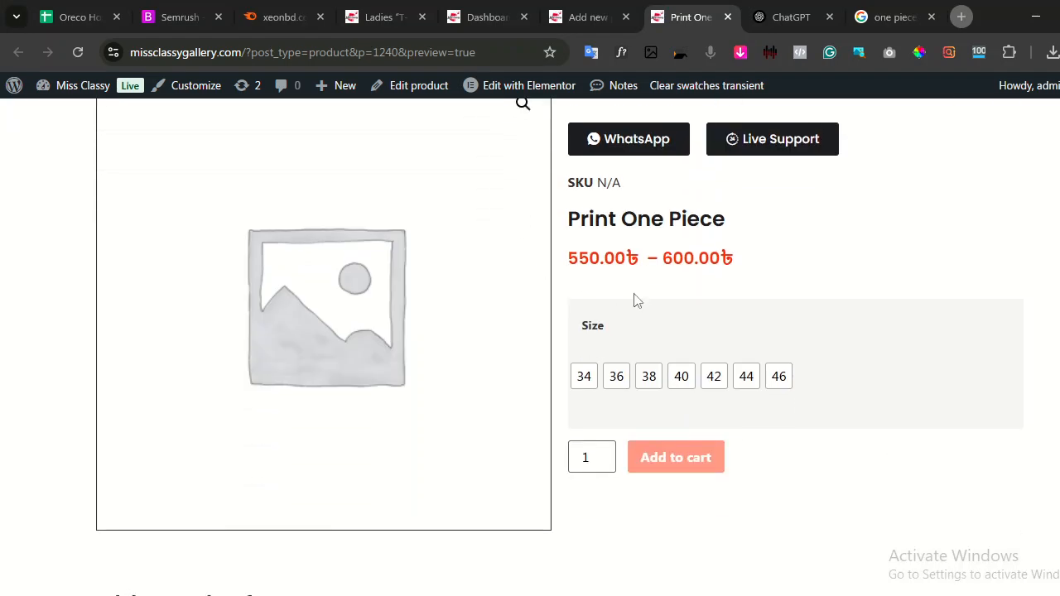
click(570, 24)
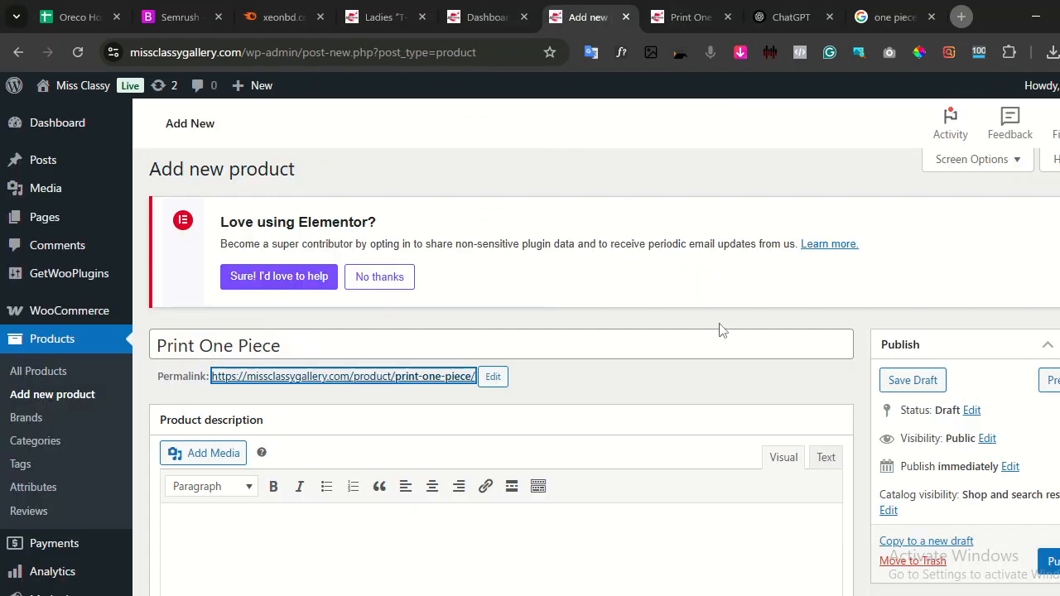
scroll(798, 390, down, 3)
scroll(800, 384, down, 4)
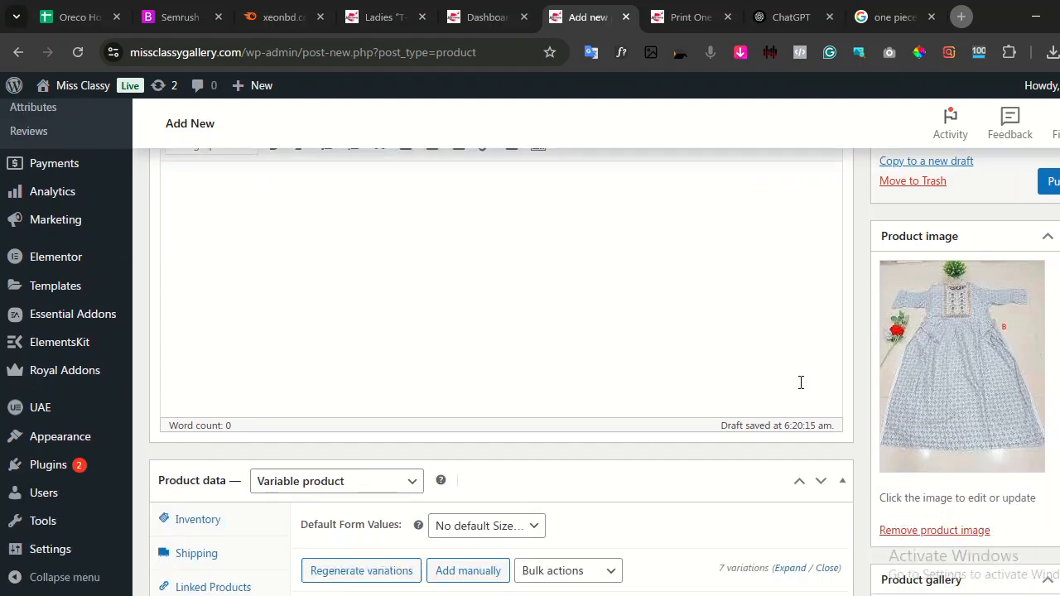
scroll(712, 207, up, 2)
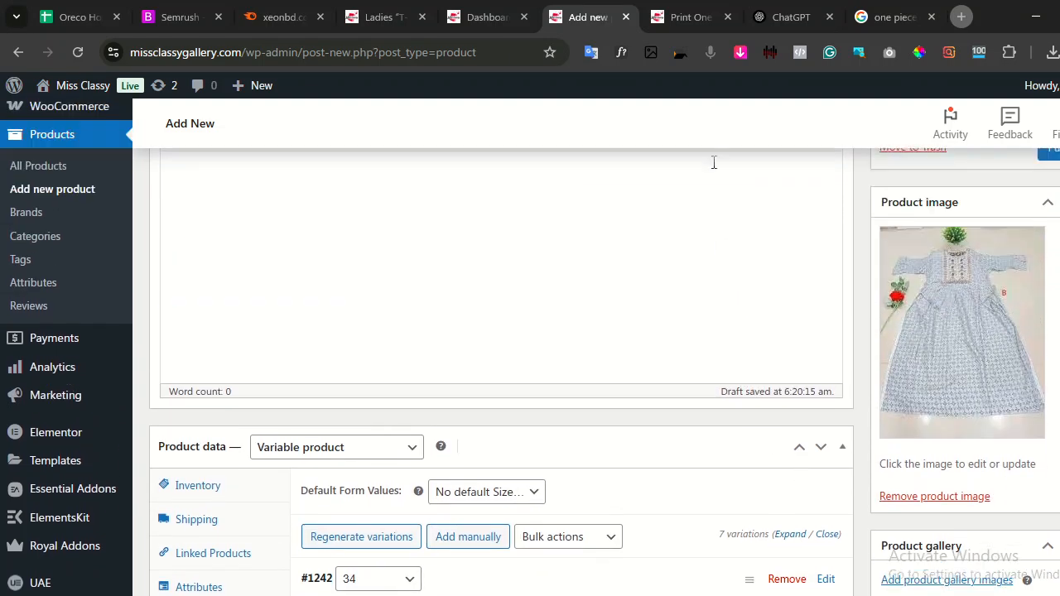
scroll(987, 472, up, 4)
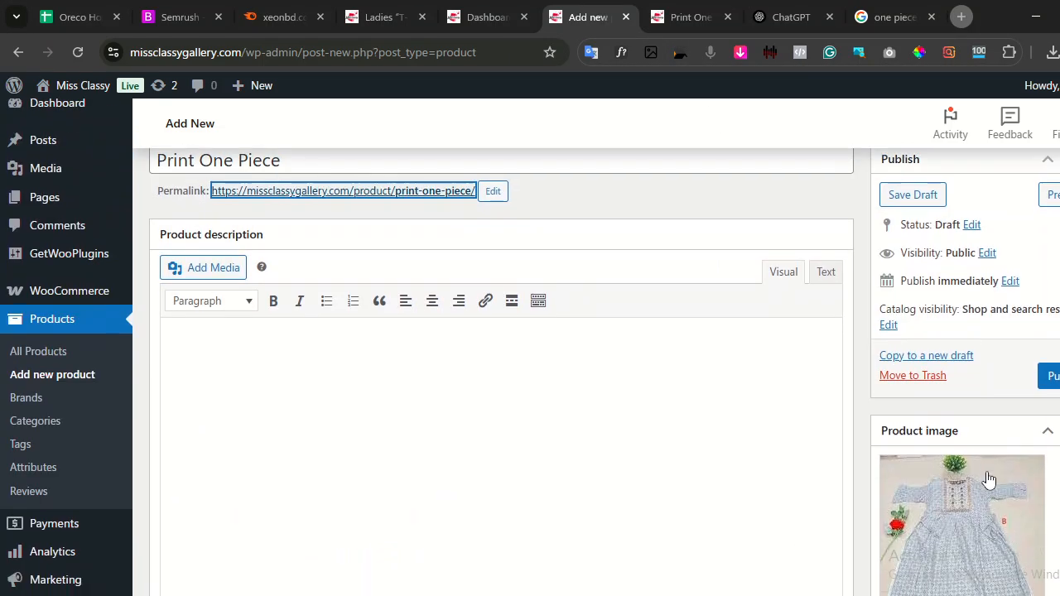
scroll(987, 471, down, 3)
click(939, 498)
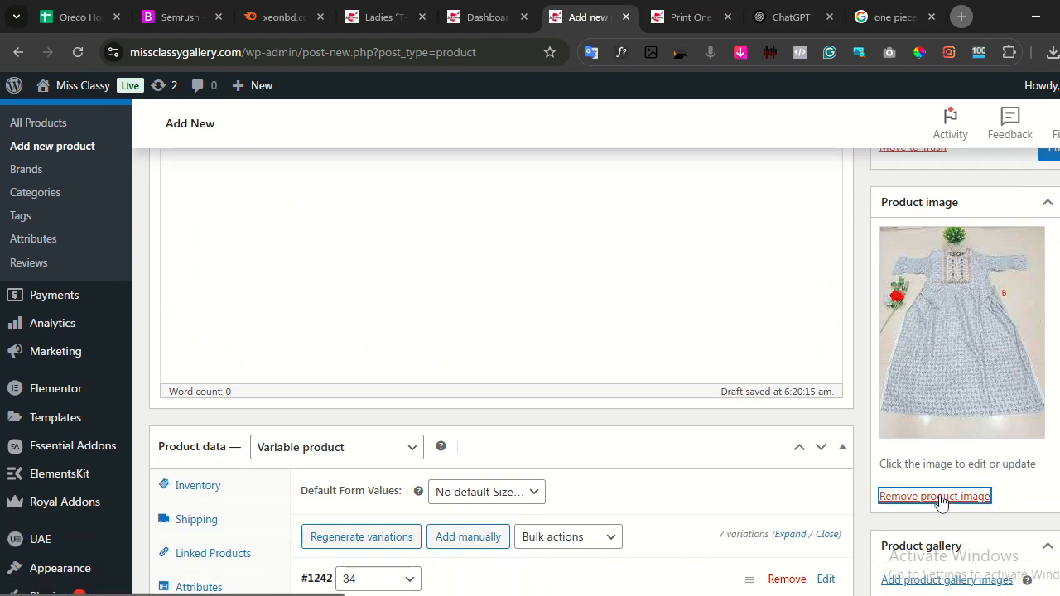
click(911, 235)
click(251, 308)
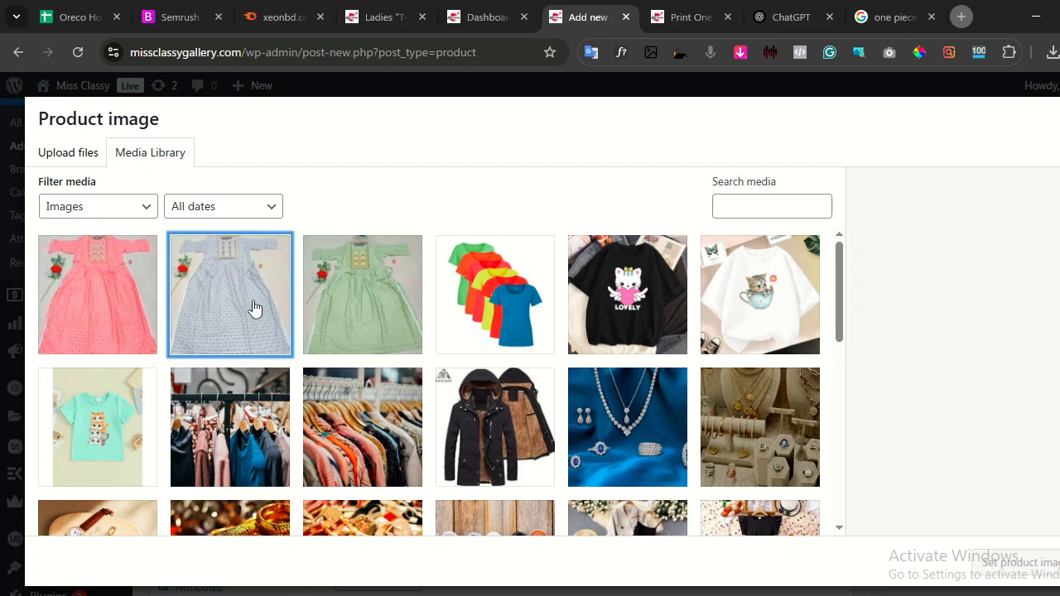
click(1002, 566)
Publish the product and reload its open storefront page to load the published version.
scroll(985, 401, up, 3)
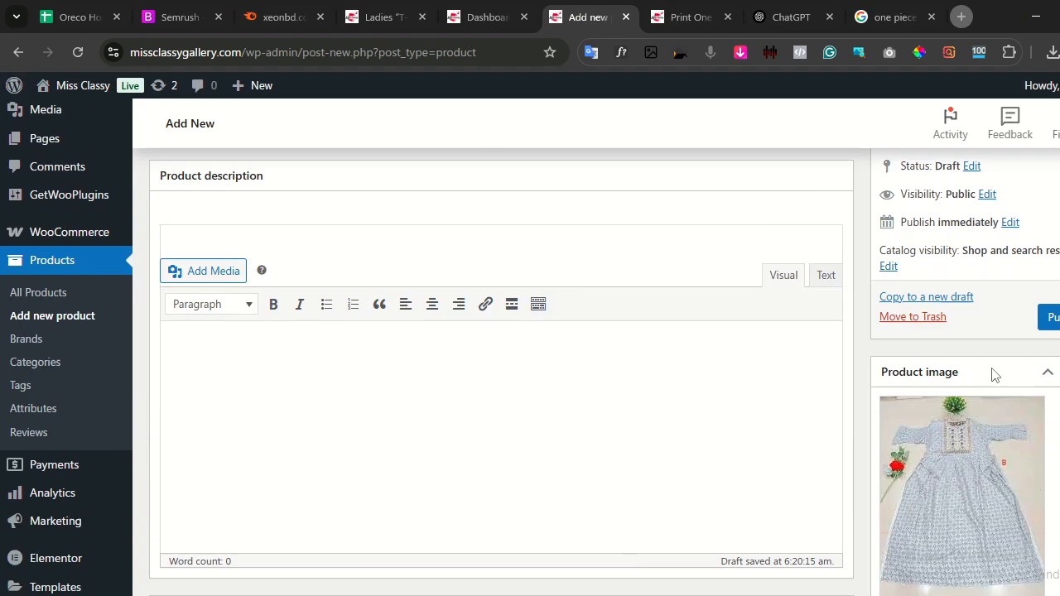
click(1056, 395)
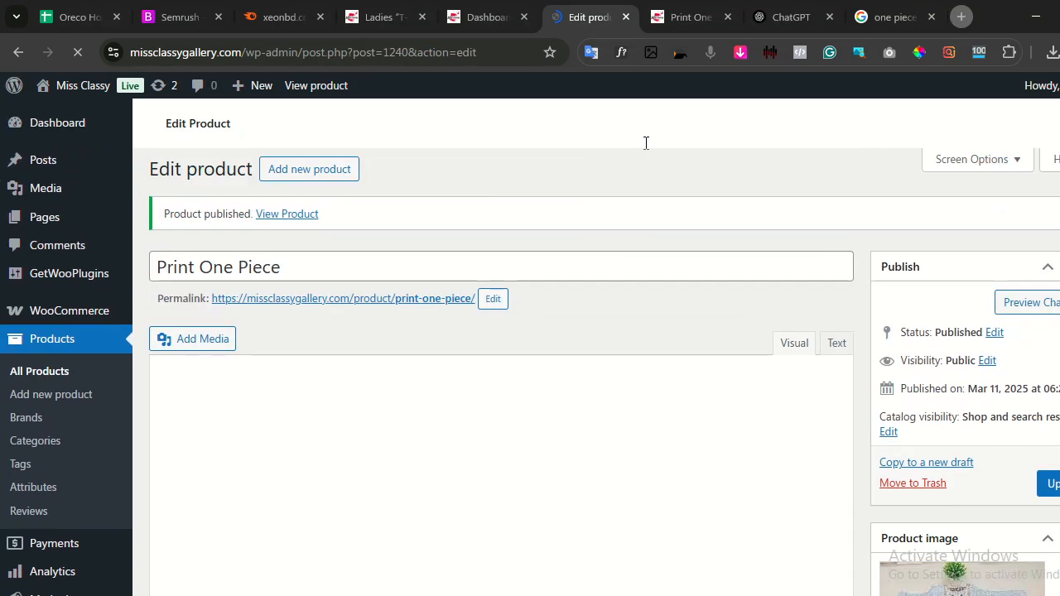
click(664, 21)
scroll(420, 194, up, 2)
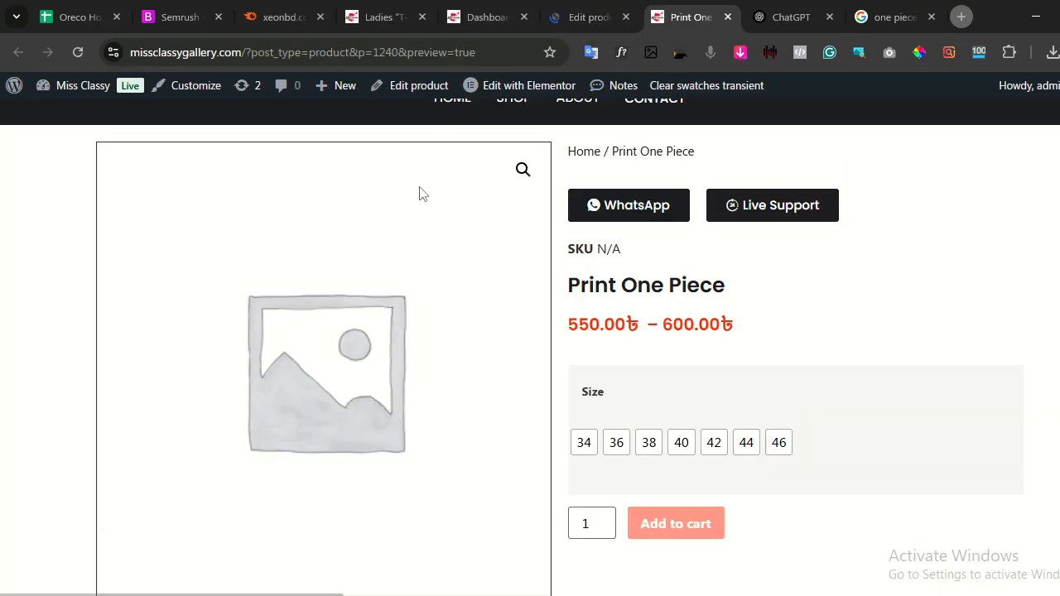
click(76, 51)
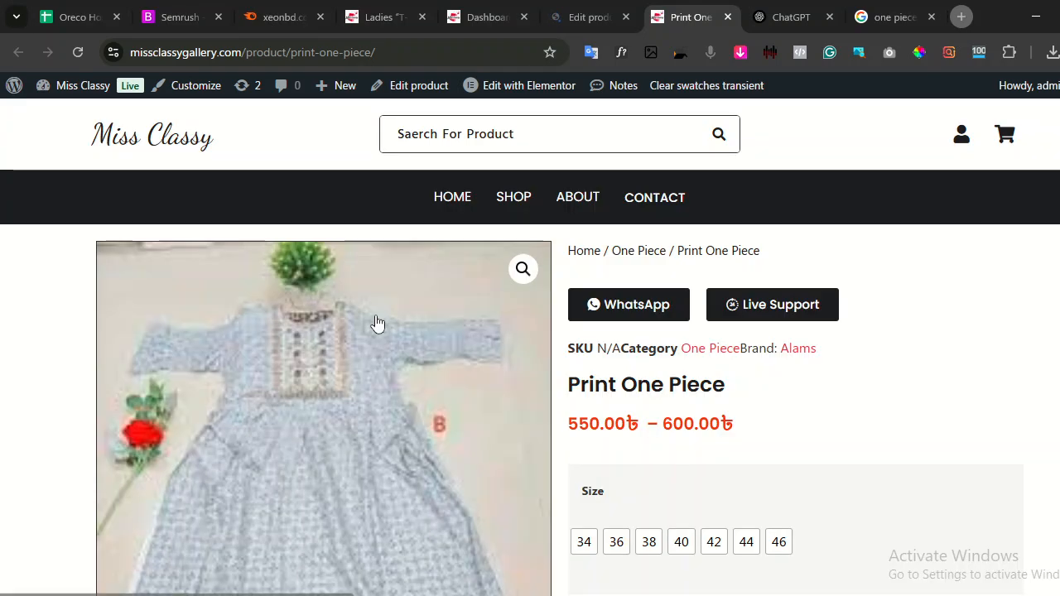
Examine the storefront page's price range, the image and price for each size from 34 to 46, and the additional information.
scroll(377, 322, down, 1)
scroll(377, 322, down, 2)
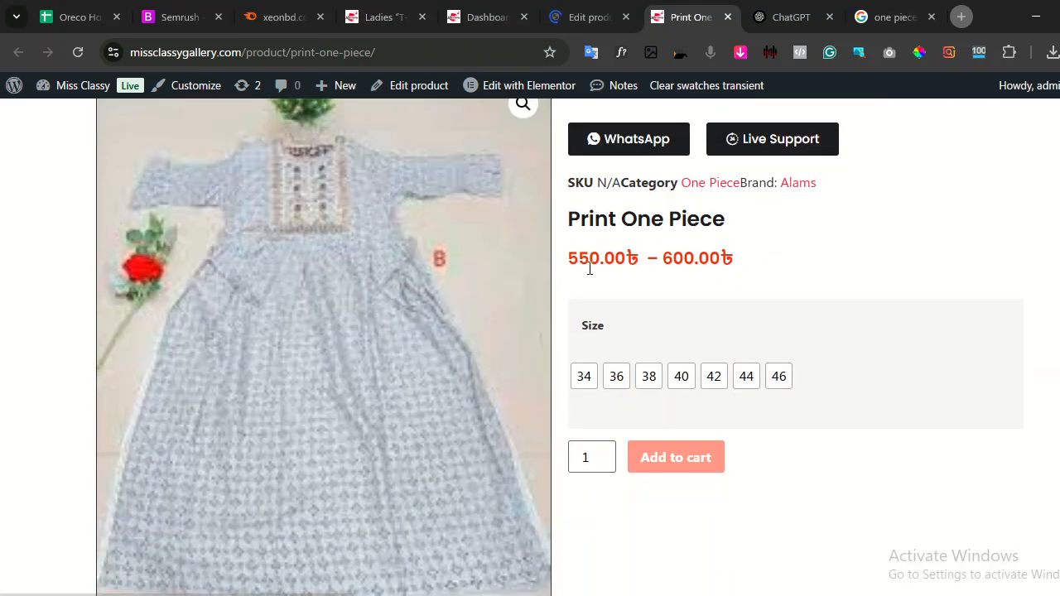
drag(570, 259, 748, 276)
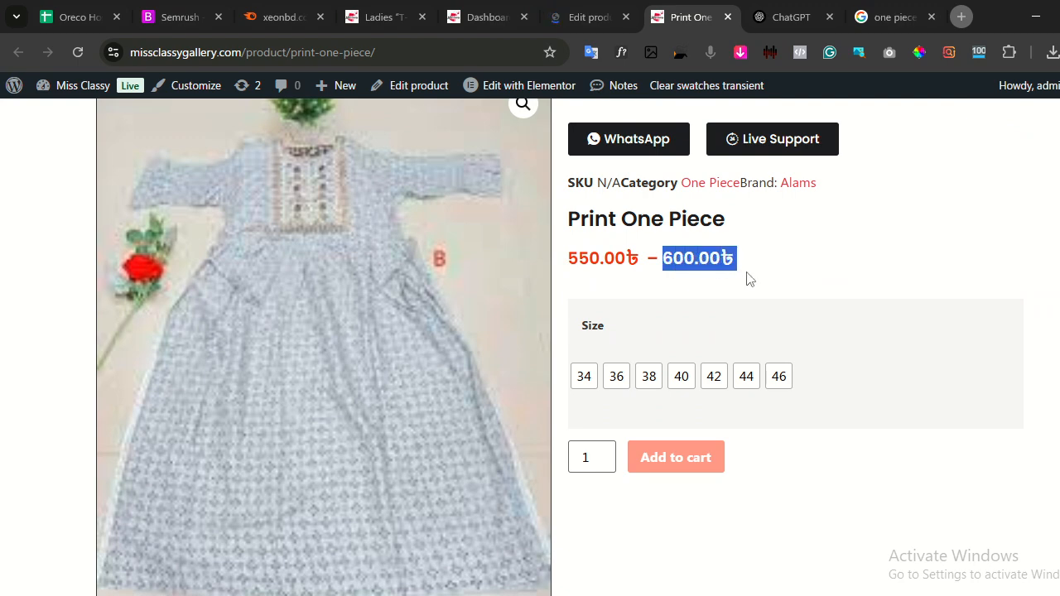
click(592, 385)
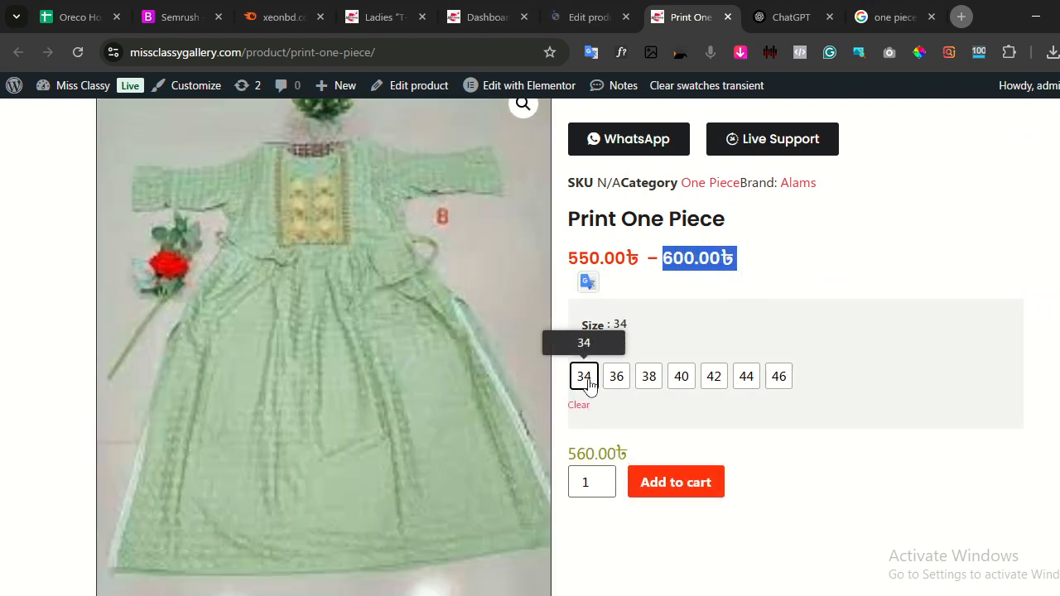
click(619, 384)
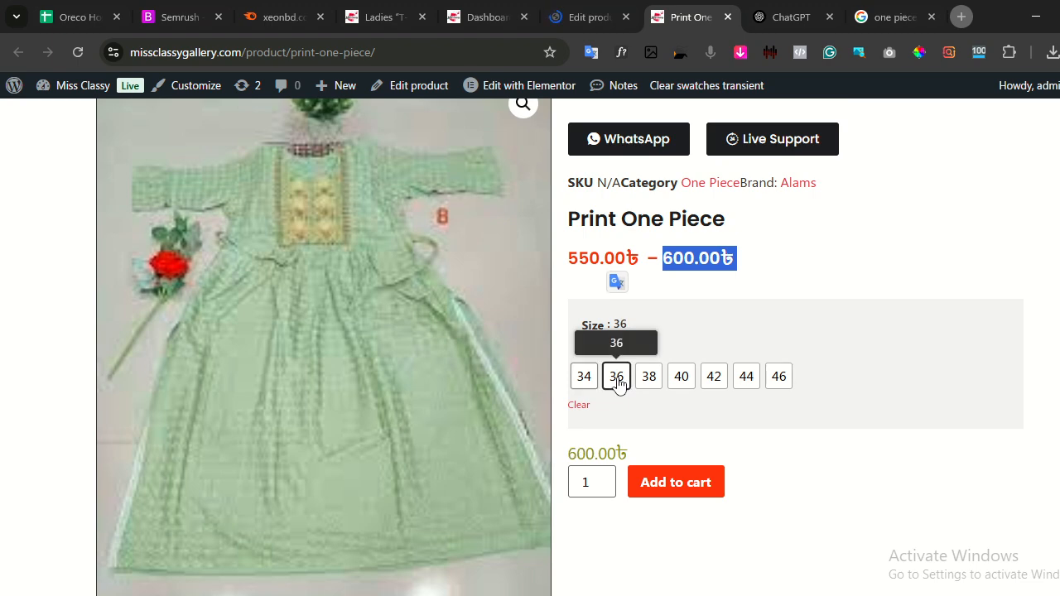
click(645, 385)
click(683, 386)
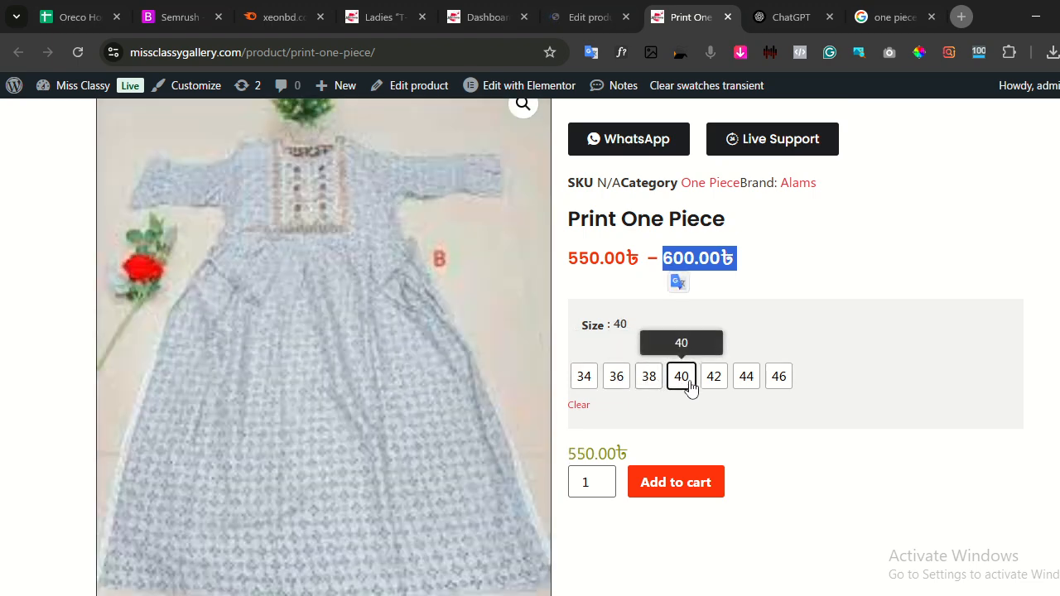
click(711, 389)
click(747, 389)
click(787, 393)
scroll(629, 430, up, 2)
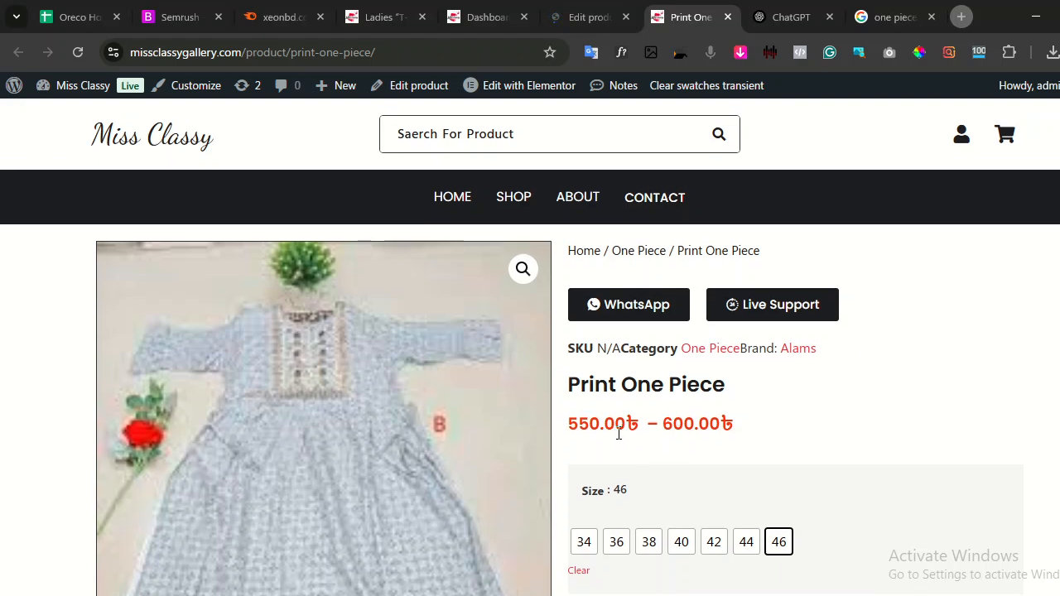
scroll(620, 433, down, 4)
scroll(604, 442, down, 4)
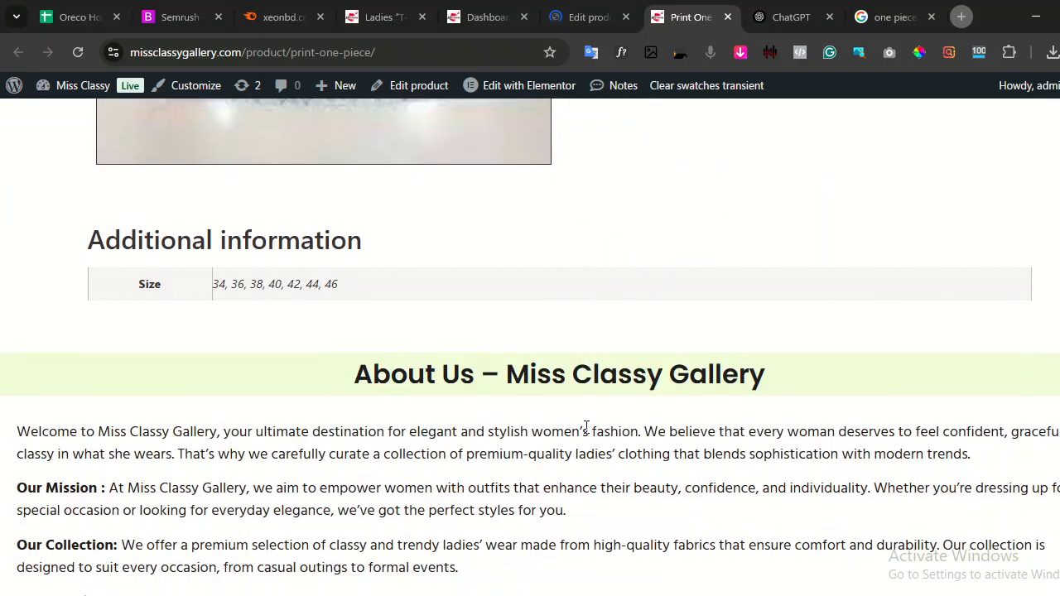
scroll(658, 430, up, 3)
Go back to the product's edit page and look over its description, product data, short description and category sections.
click(589, 16)
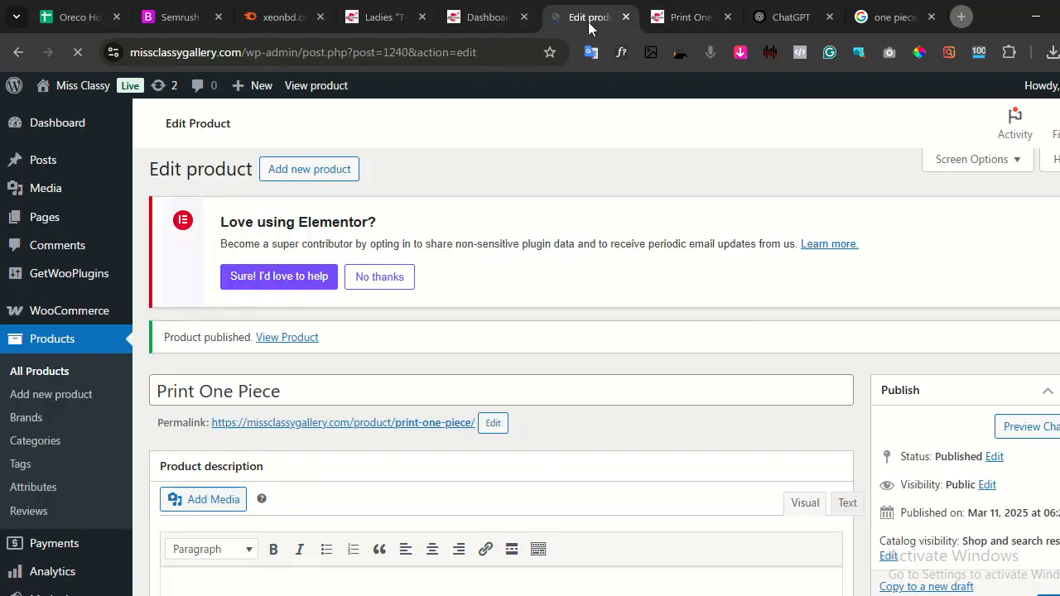
scroll(402, 236, down, 3)
scroll(364, 241, down, 2)
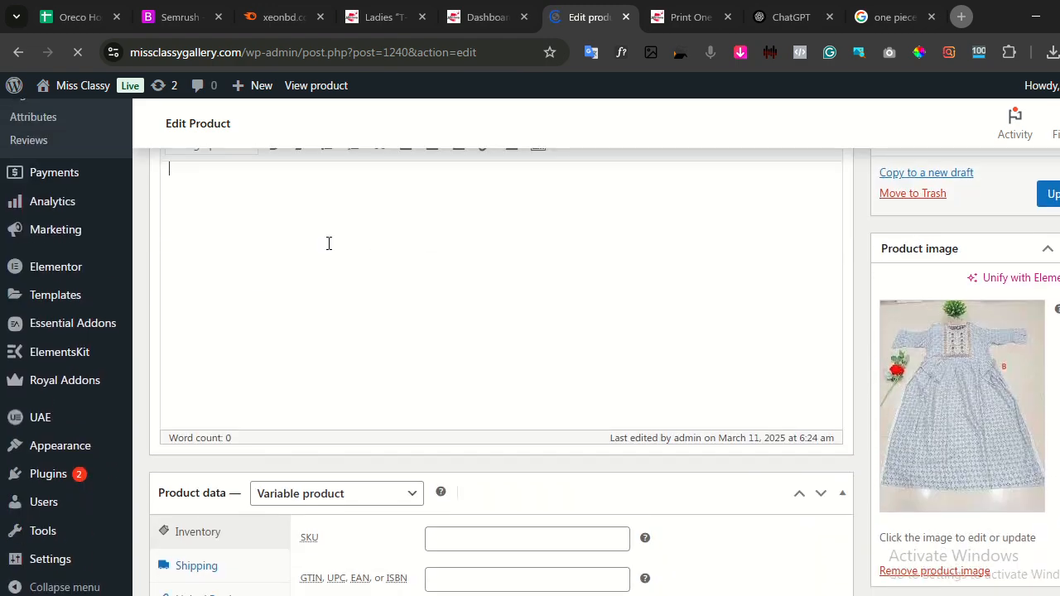
scroll(279, 274, up, 2)
scroll(234, 301, down, 10)
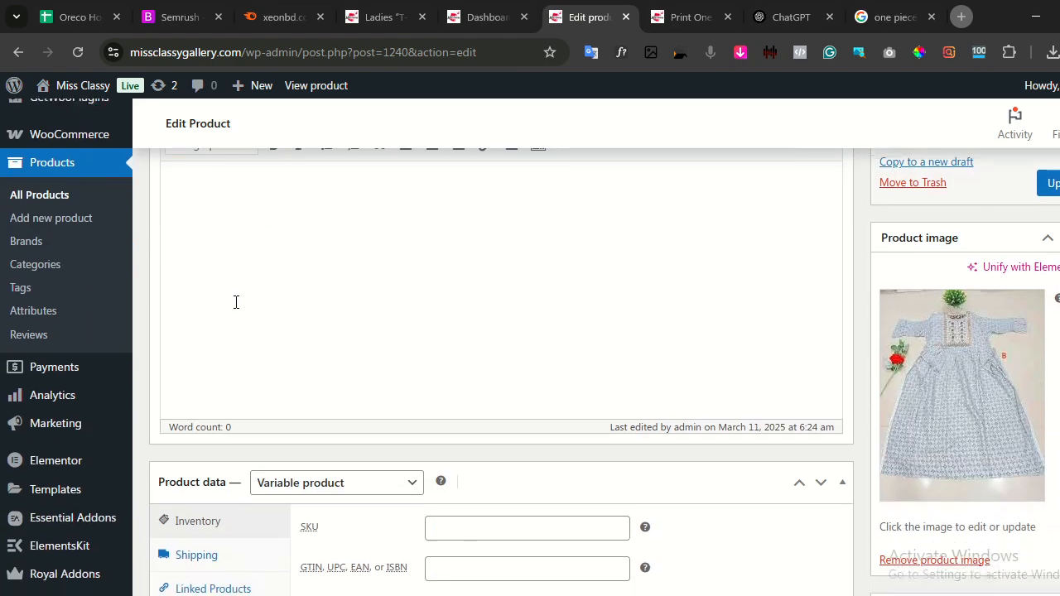
scroll(238, 303, down, 3)
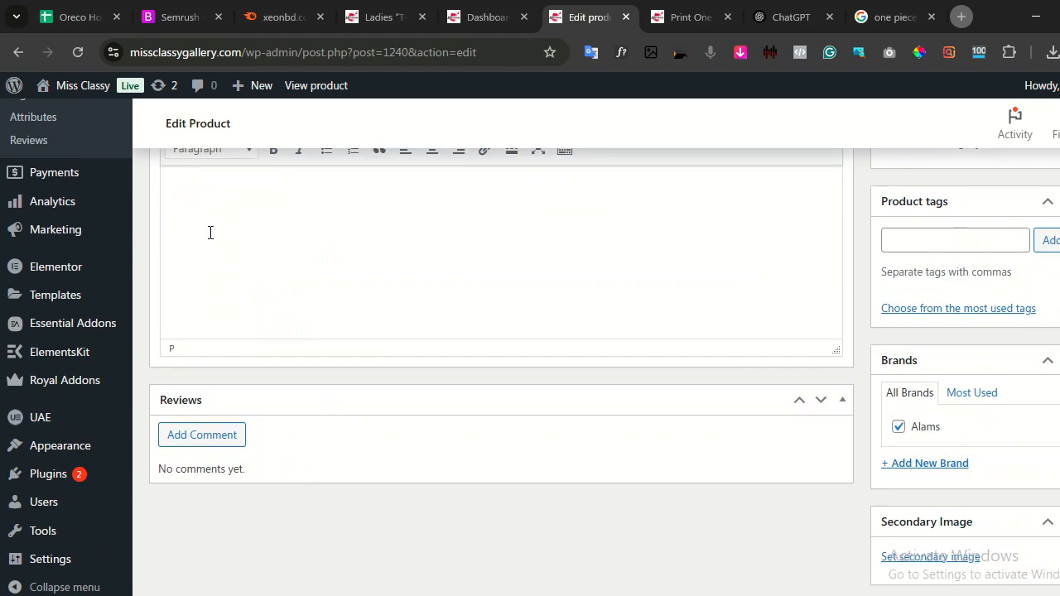
scroll(210, 233, up, 1)
scroll(442, 243, up, 2)
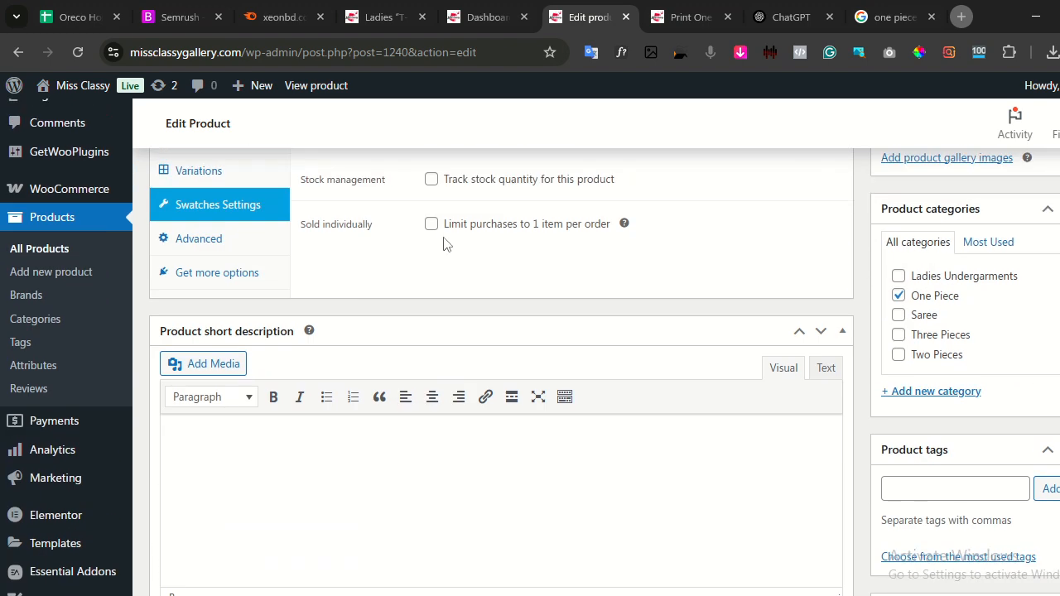
scroll(373, 248, up, 3)
scroll(240, 309, down, 2)
scroll(254, 312, down, 3)
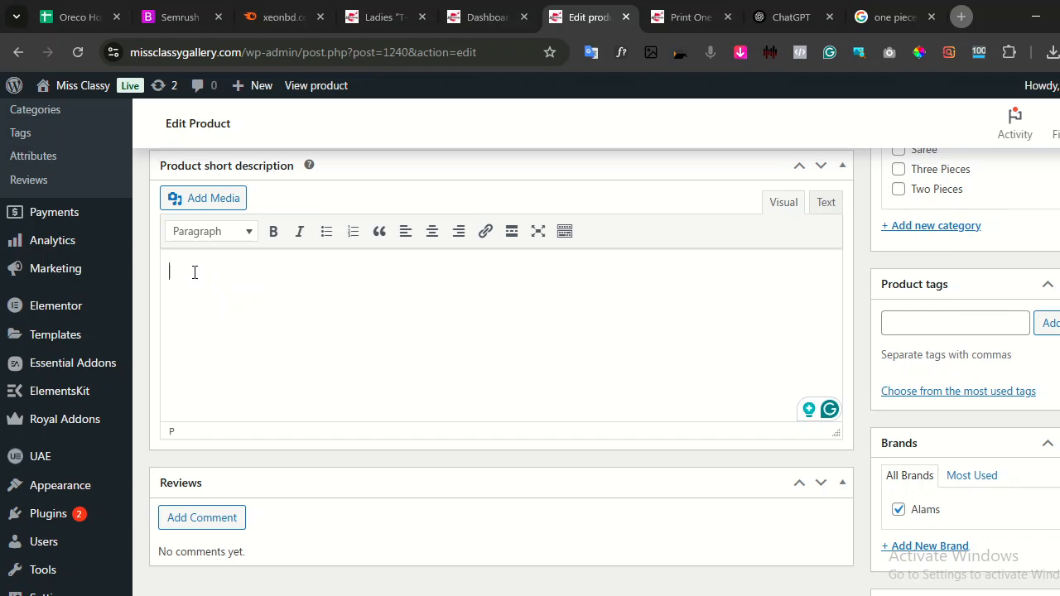
scroll(273, 338, up, 15)
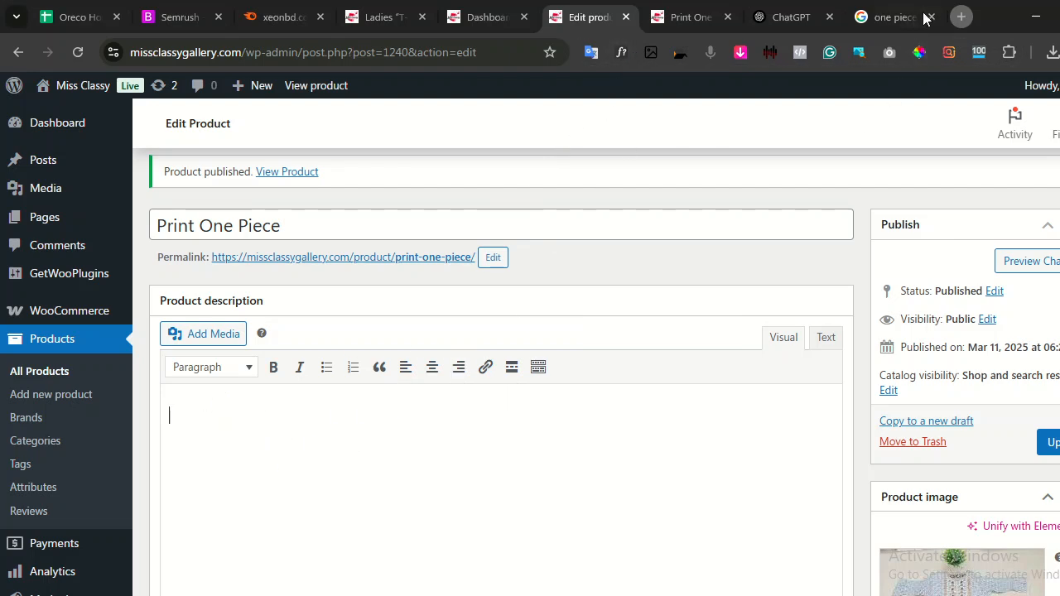
Search Google for "lorem ipsum text" in the browser tab with the dress images and open the lipsum.com result.
click(885, 13)
click(274, 52)
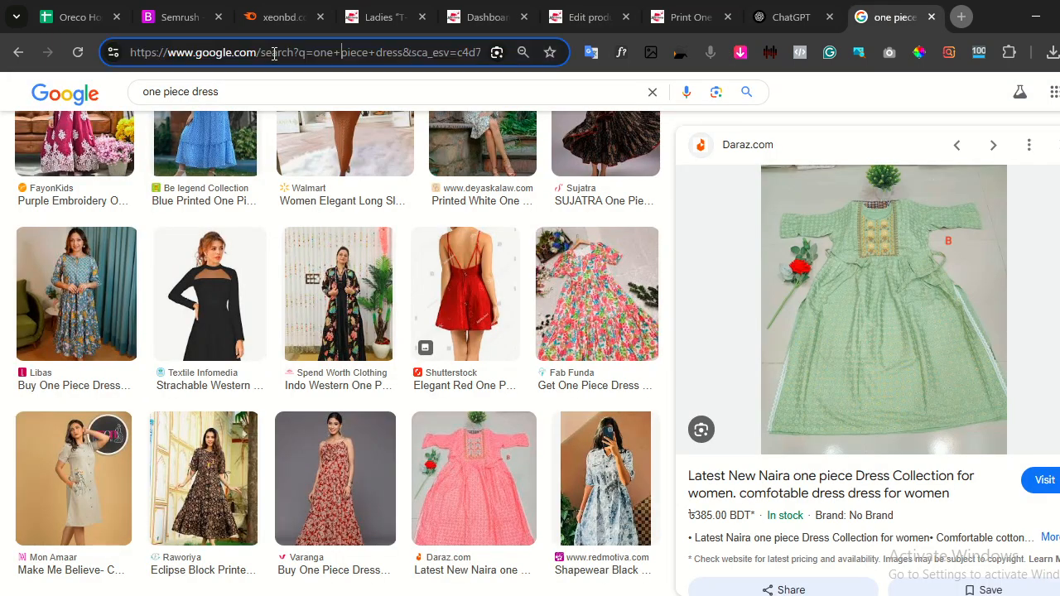
key(ctrl+a)
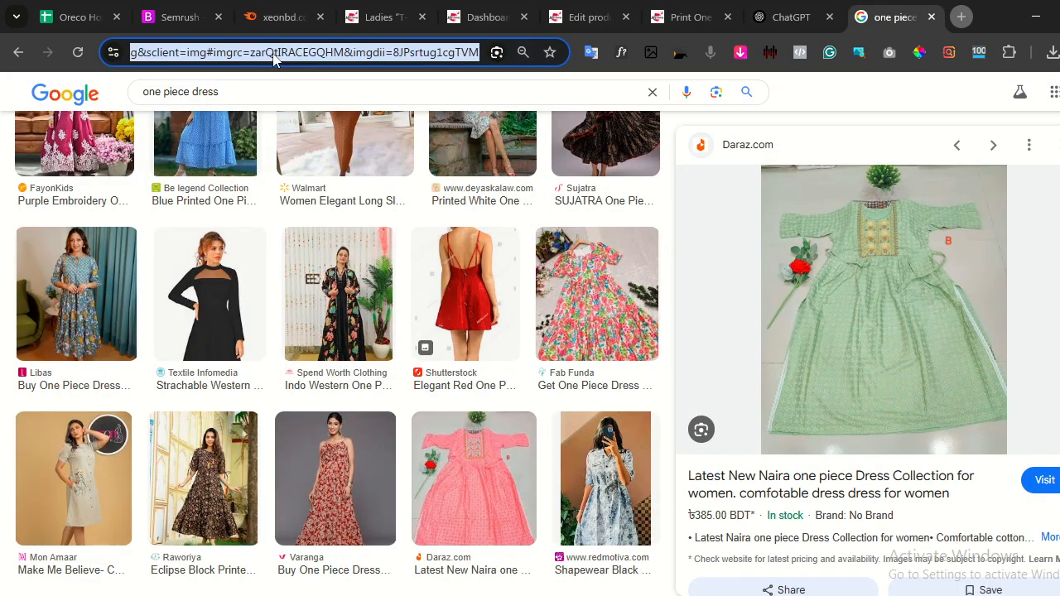
key(BackSpace)
text(lorem ipsum text)
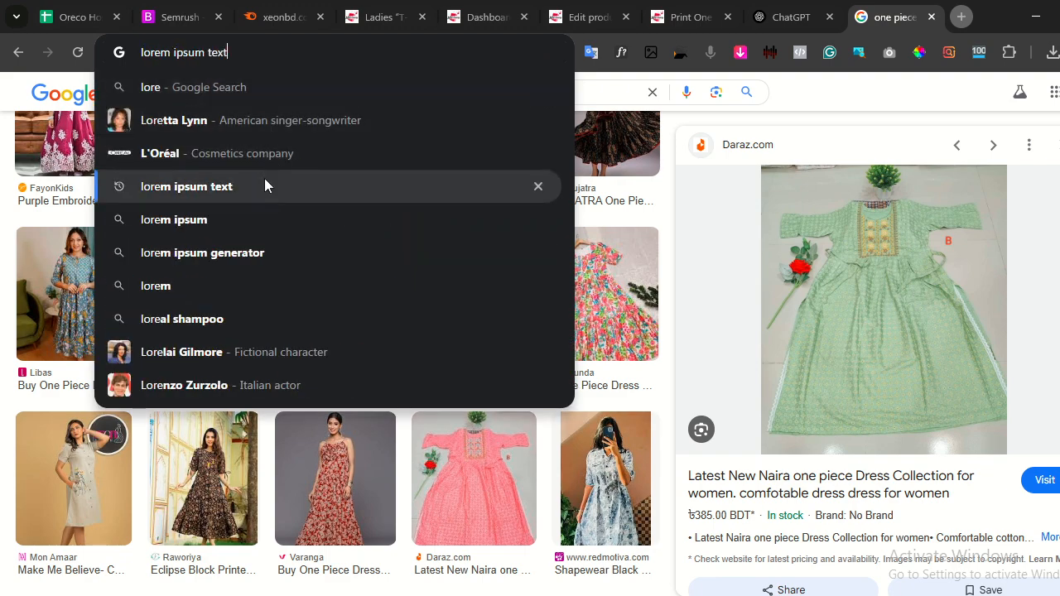
click(265, 186)
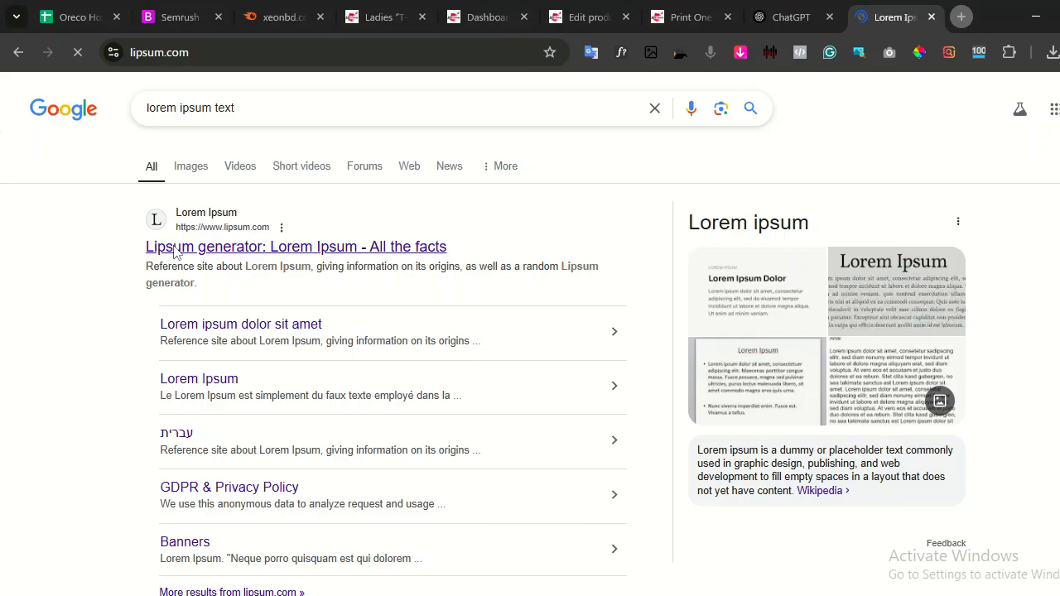
Copy the "What is Lorem Ipsum?" and "Why do we use it?" sections, including their headings, from lipsum.com.
scroll(195, 277, down, 4)
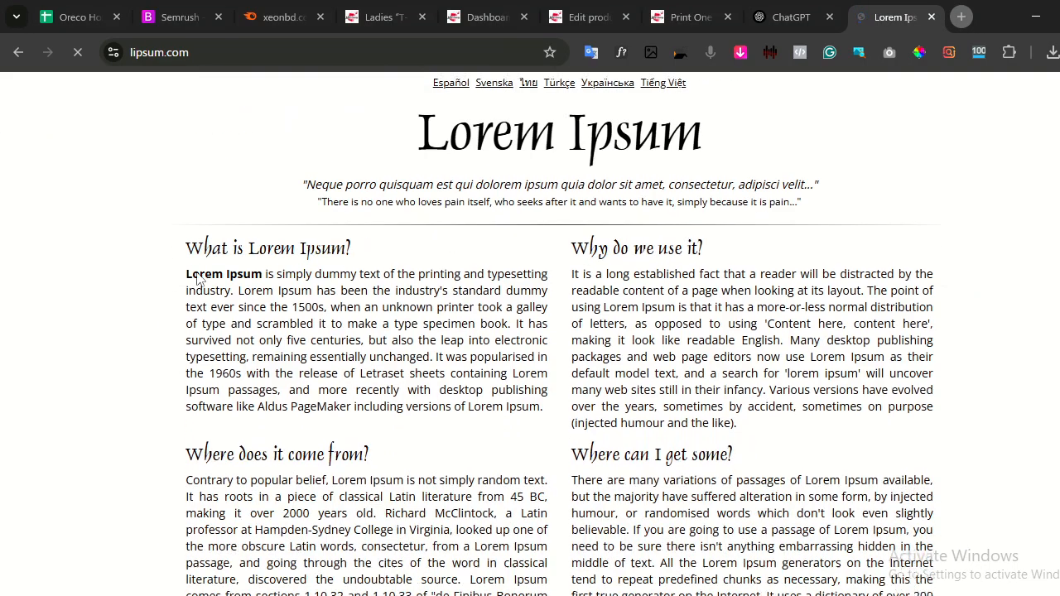
drag(185, 232, 305, 234)
click(288, 235)
drag(187, 233, 743, 412)
key(ctrl+c)
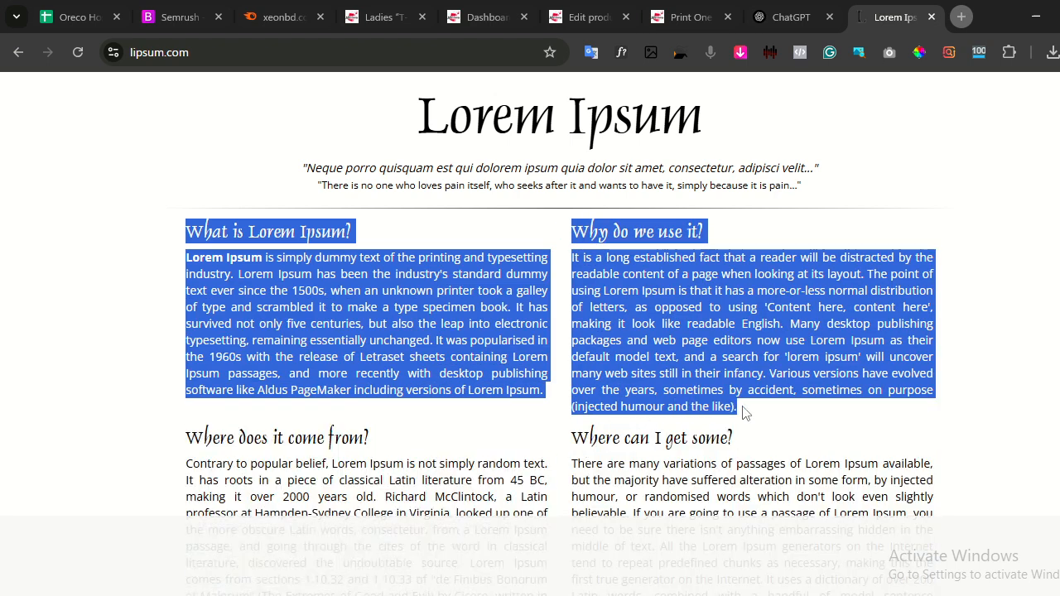
right_click(663, 373)
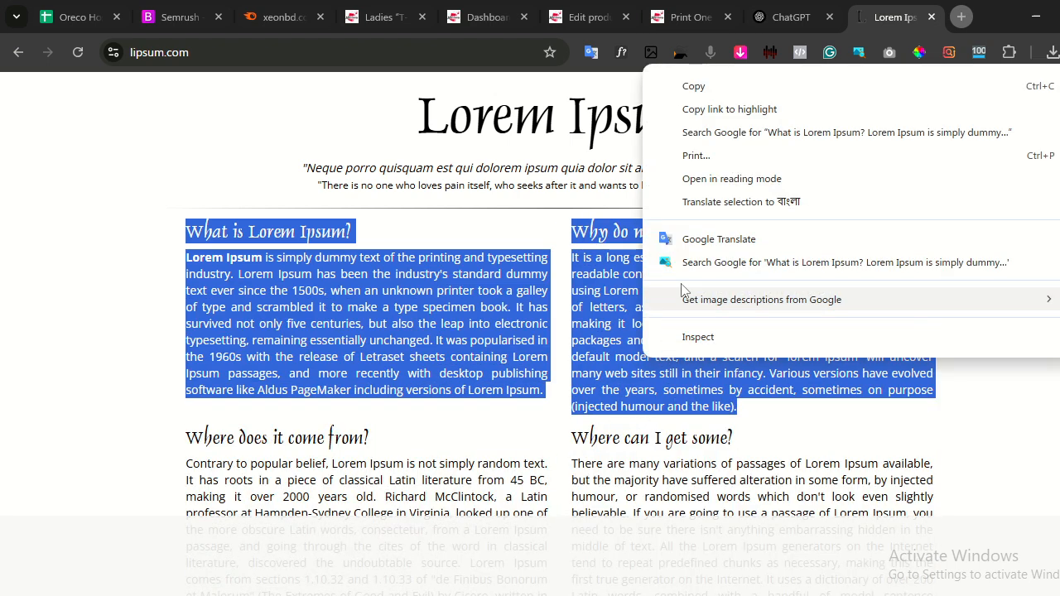
click(741, 86)
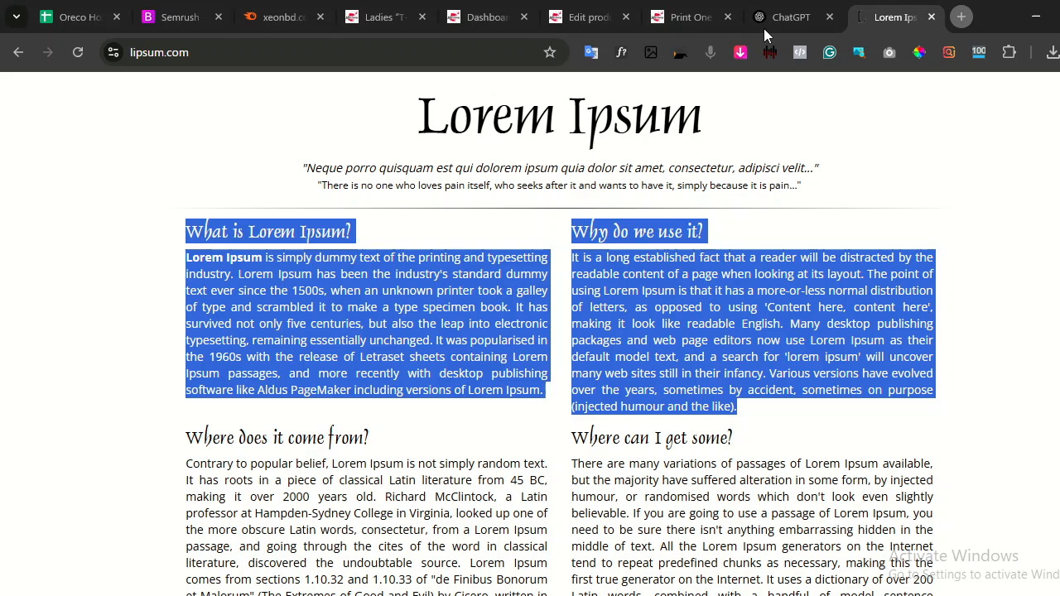
Paste the copied Lorem Ipsum sections into the product description of Print One Piece.
click(586, 17)
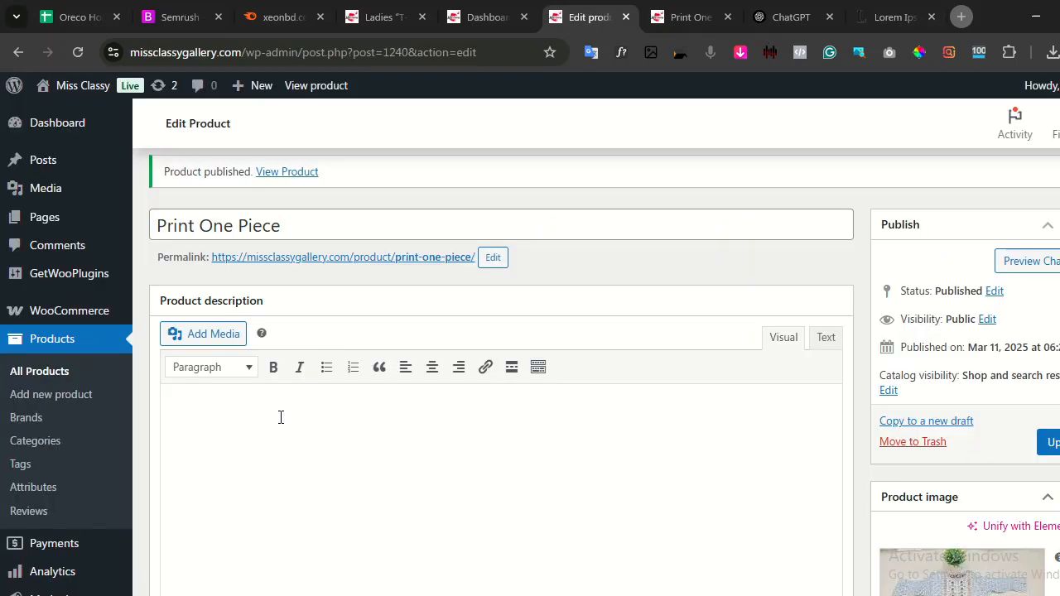
click(281, 418)
key(ctrl+v)
scroll(285, 410, down, 1)
scroll(285, 410, down, 8)
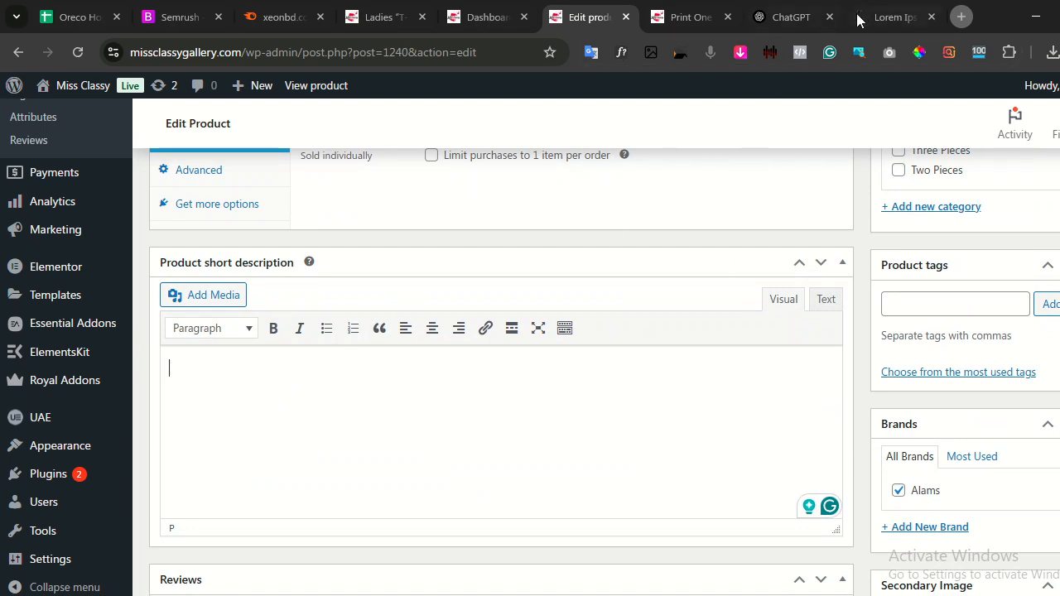
Copy the ChatGPT answer that lists the One-Piece, Two-Piece, Three-Piece and Saree categories.
click(766, 20)
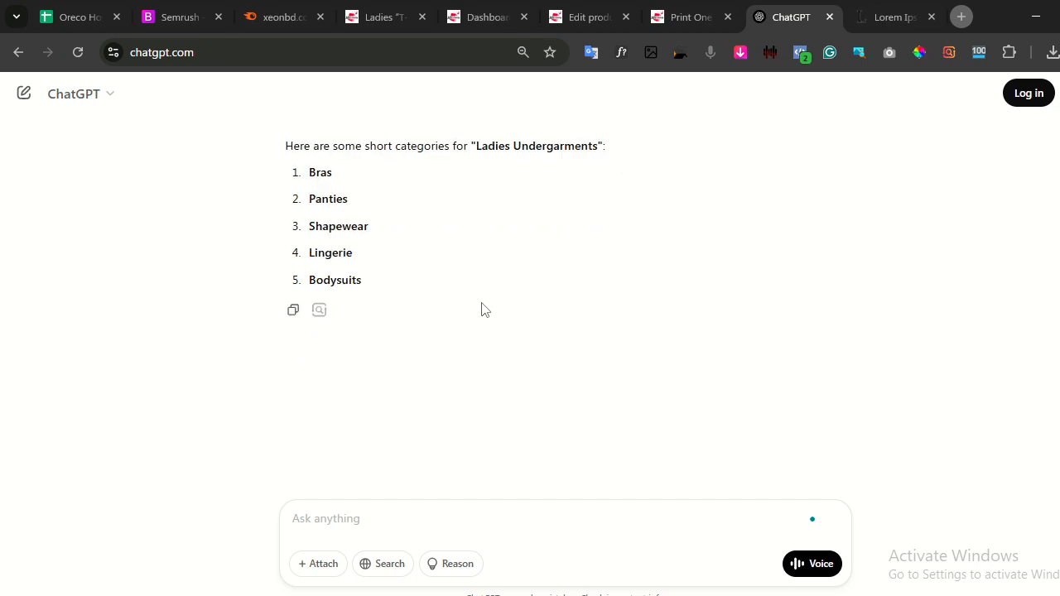
scroll(409, 302, up, 2)
scroll(333, 290, up, 2)
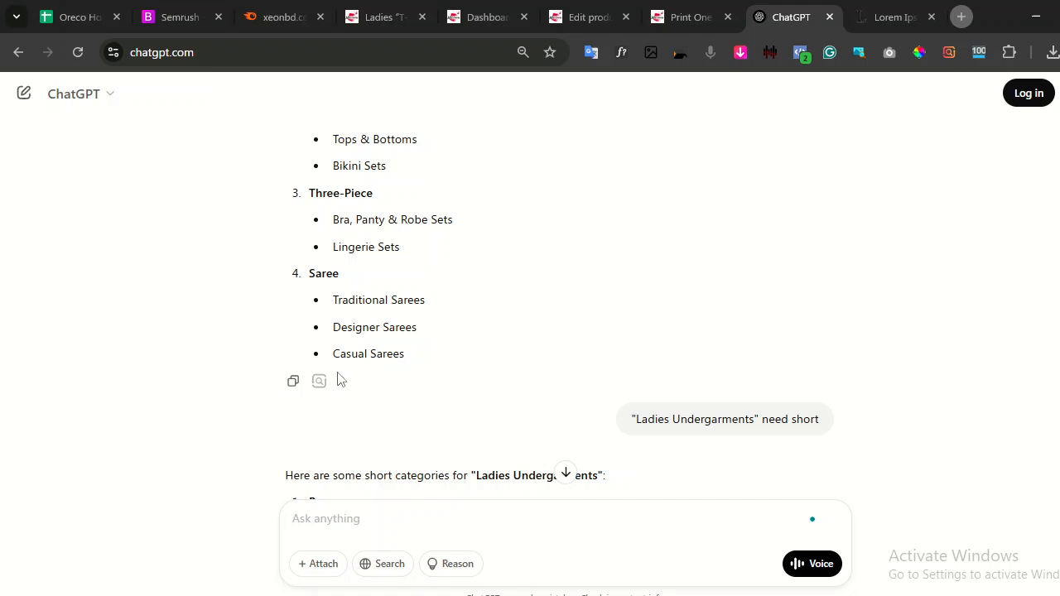
click(298, 384)
scroll(560, 127, up, 2)
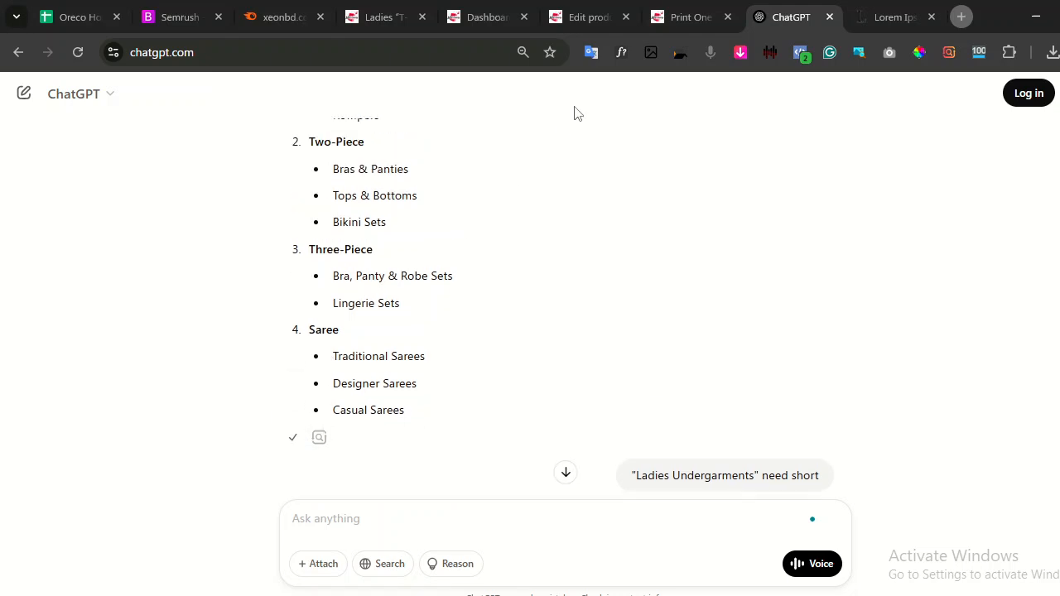
Paste the copied category list into the short description of Print One Piece on its edit page.
click(579, 25)
scroll(314, 320, down, 2)
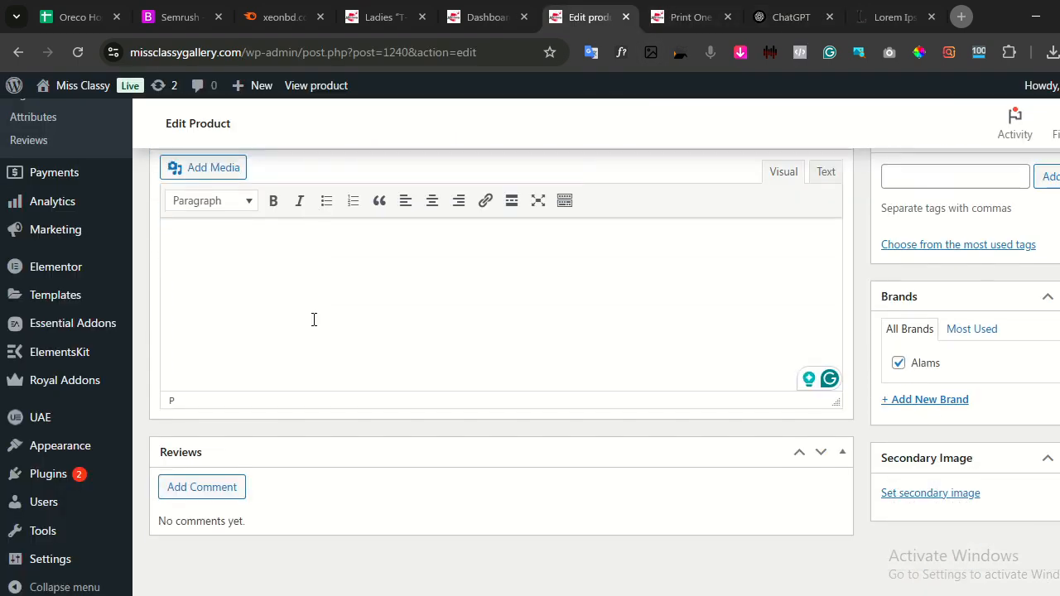
key(ctrl+v)
scroll(286, 303, up, 5)
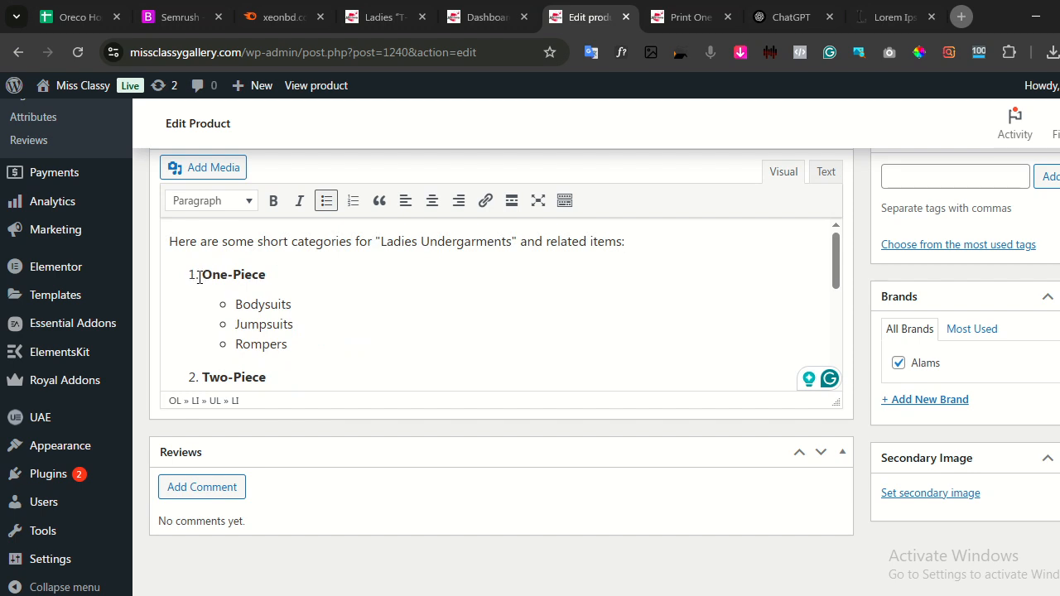
In the short description, delete the intro sentence, the number before One-Piece, and the text from Two-Piece down to the start of the last Saree item.
triple_click(166, 240)
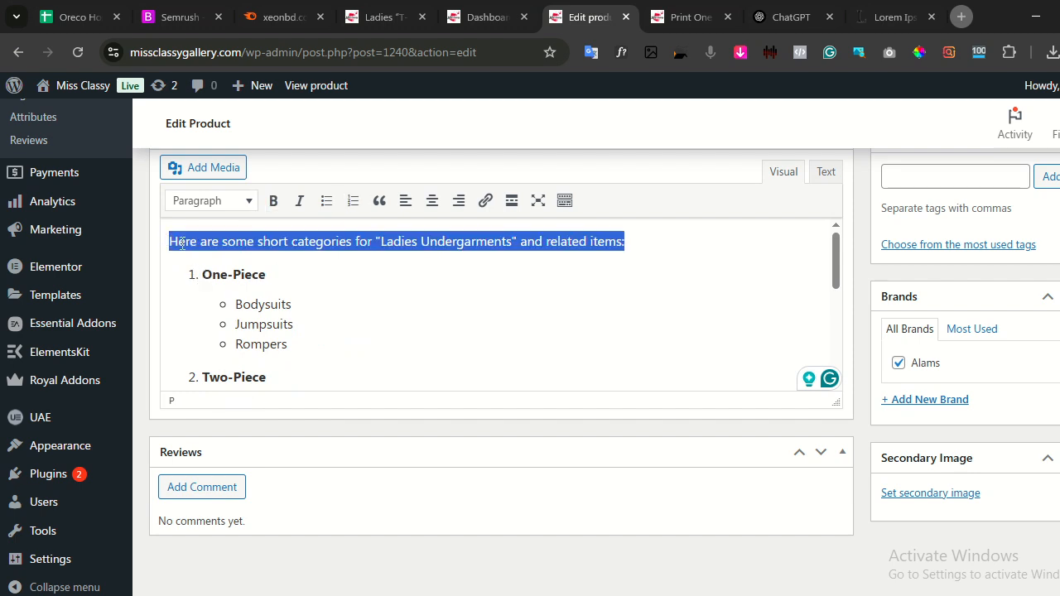
key(BackSpace)
key(BackSpace)
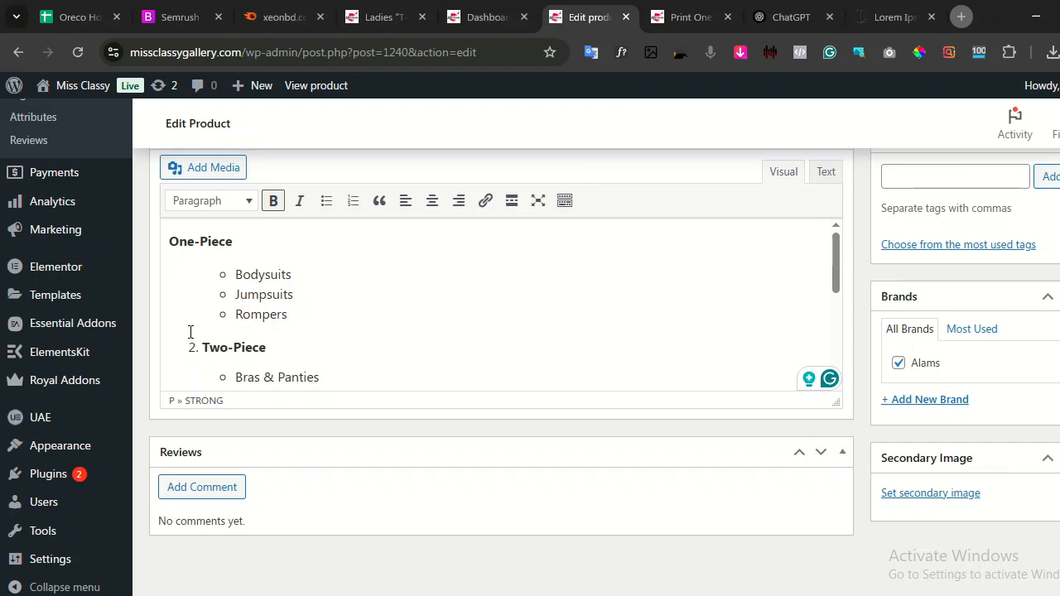
drag(179, 347, 245, 433)
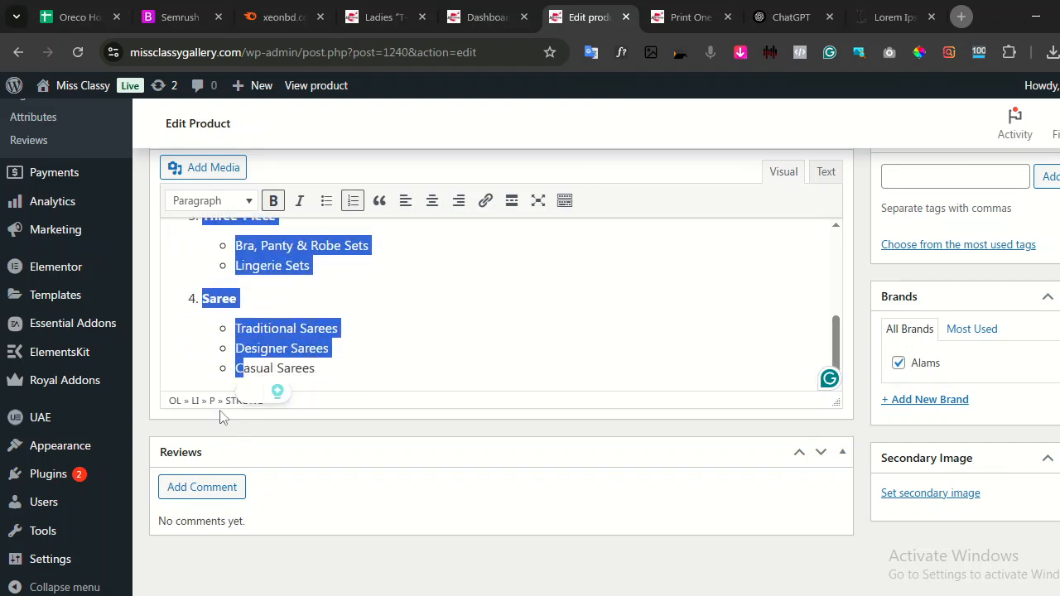
key(BackSpace)
click(212, 338)
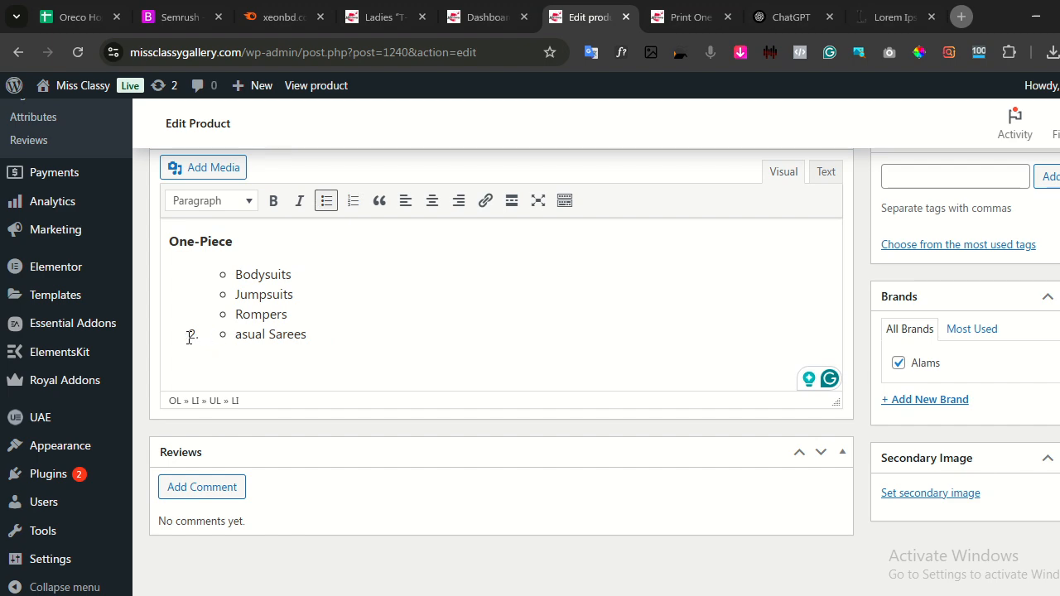
Update the product with the new descriptions and reload its Print One Piece storefront page.
scroll(515, 331, up, 15)
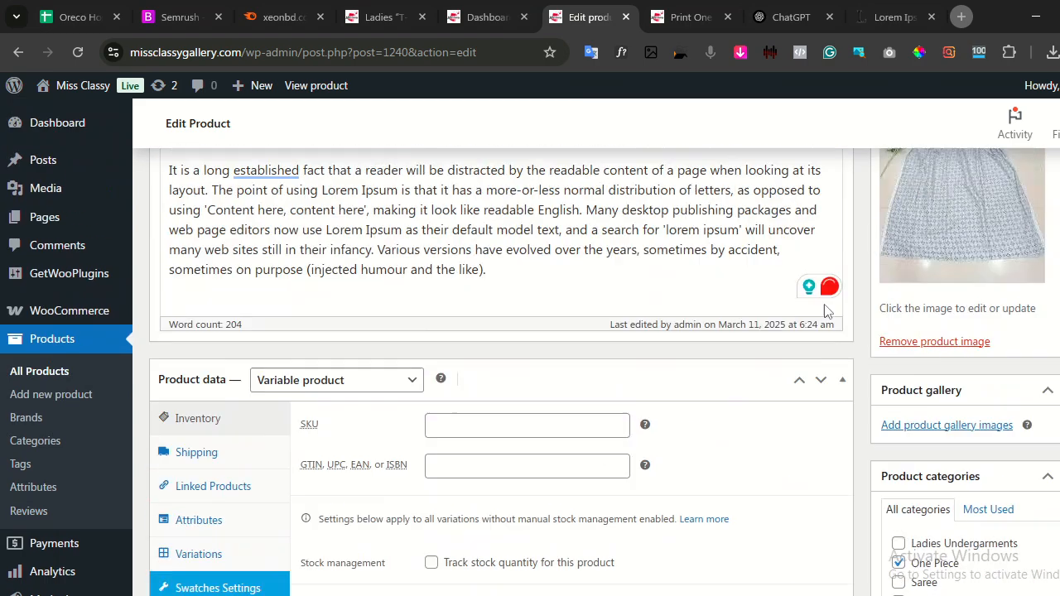
scroll(894, 315, up, 1)
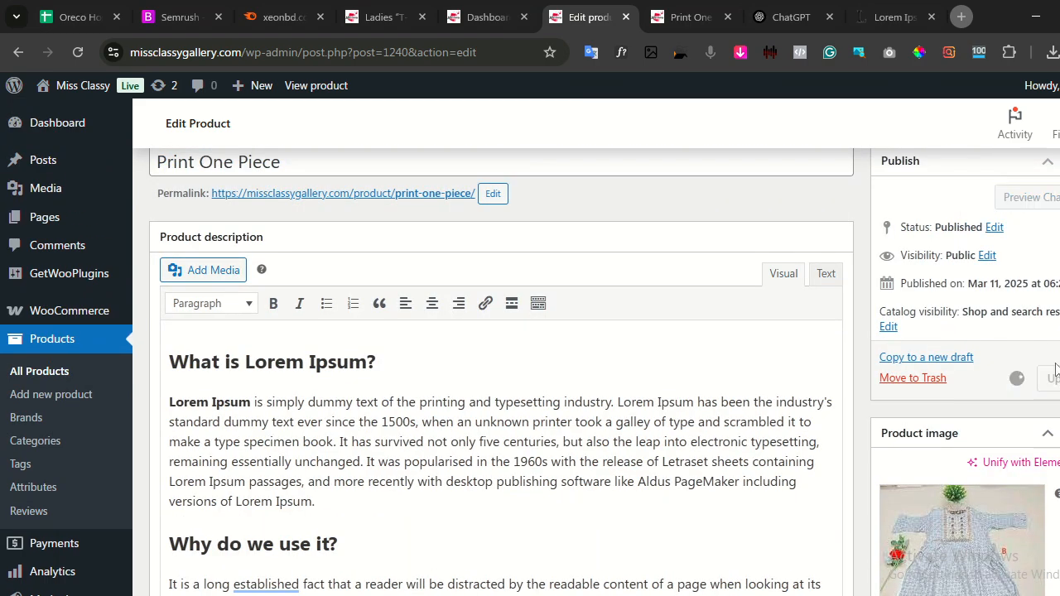
click(665, 18)
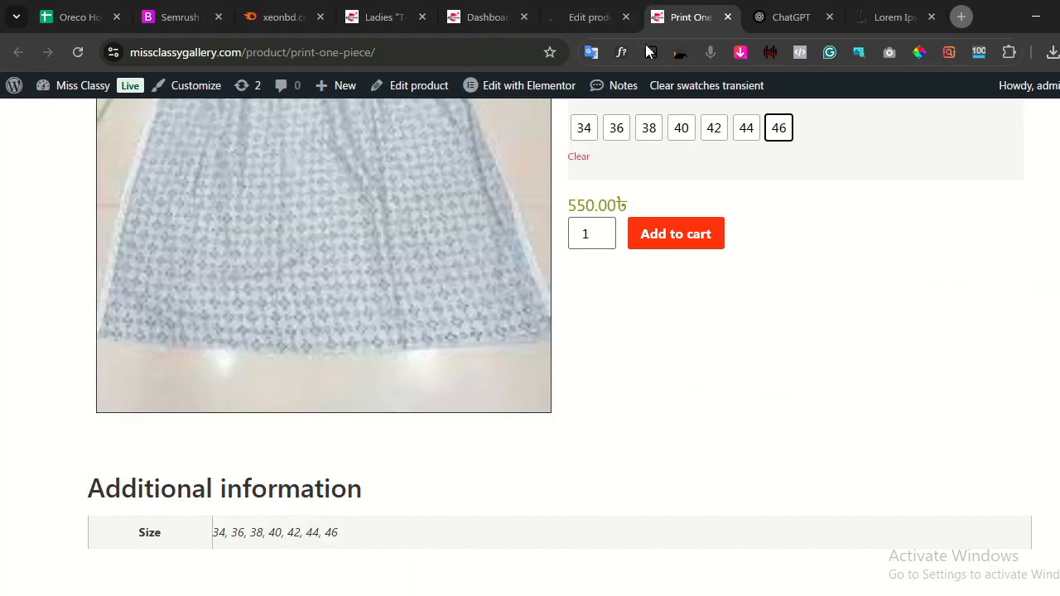
click(77, 52)
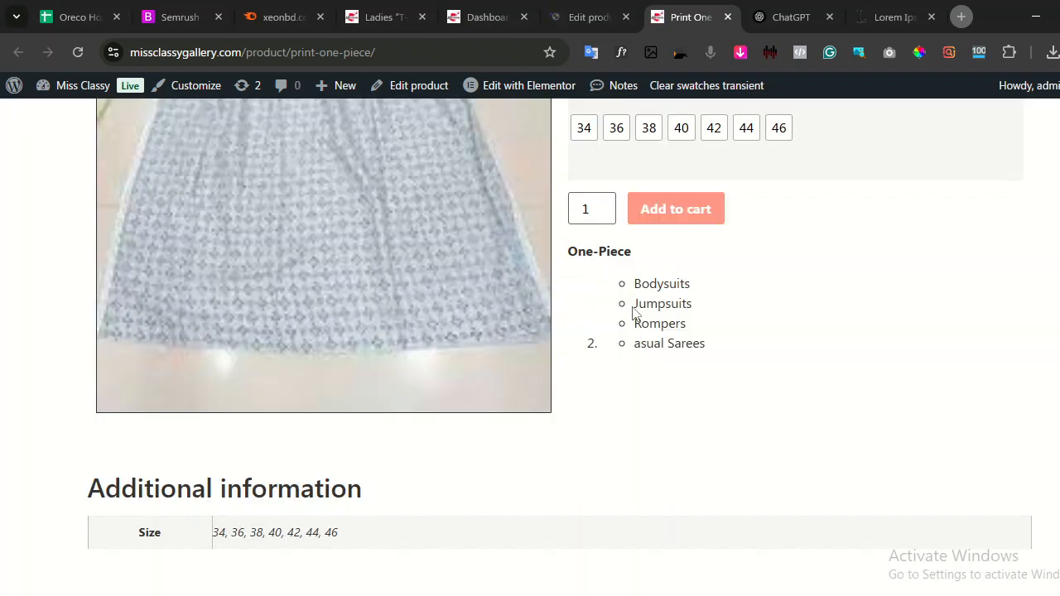
Examine the product page's price, size options, short description and Additional information section.
scroll(634, 313, up, 3)
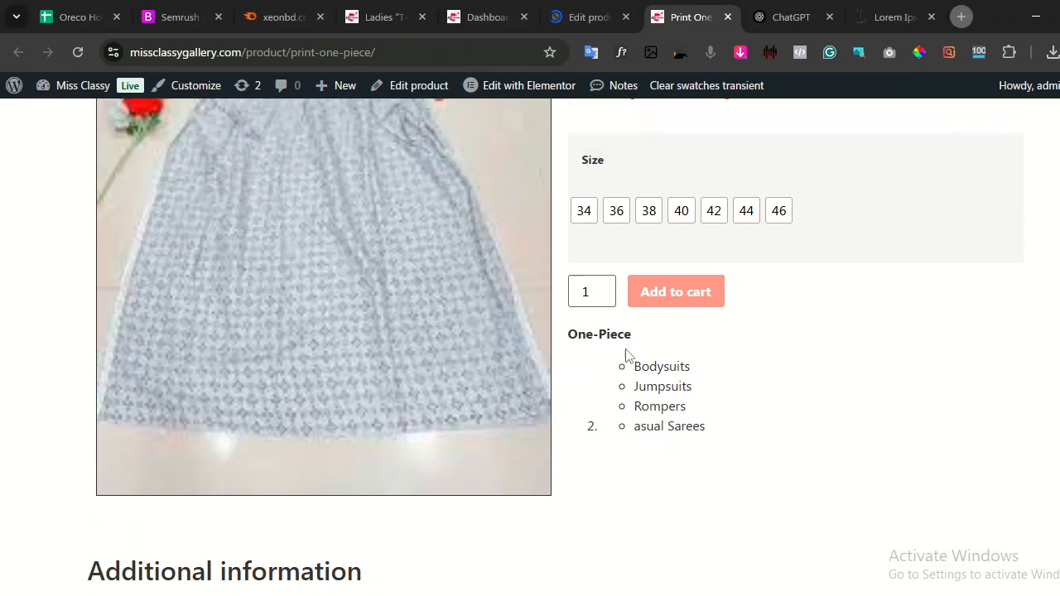
scroll(621, 314, down, 4)
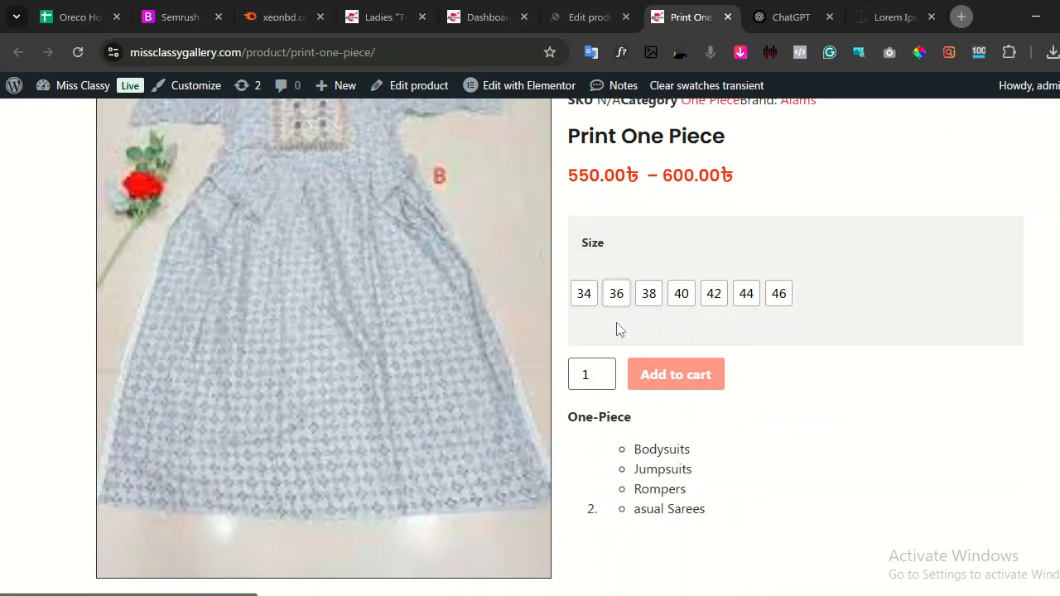
scroll(620, 450, down, 3)
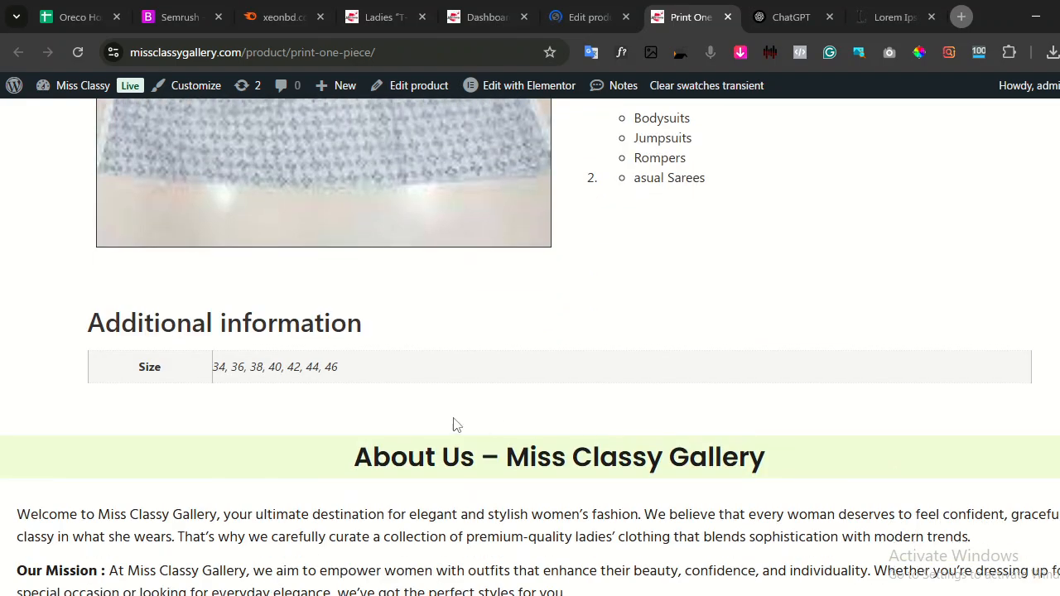
scroll(395, 340, down, 2)
scroll(241, 286, up, 1)
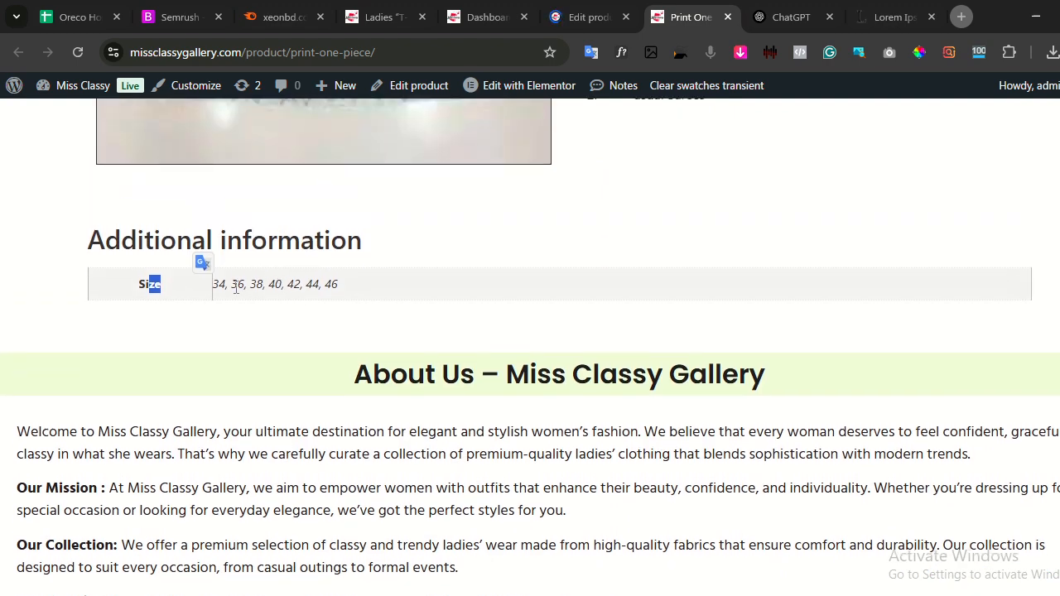
click(207, 243)
scroll(306, 339, up, 2)
scroll(289, 415, down, 1)
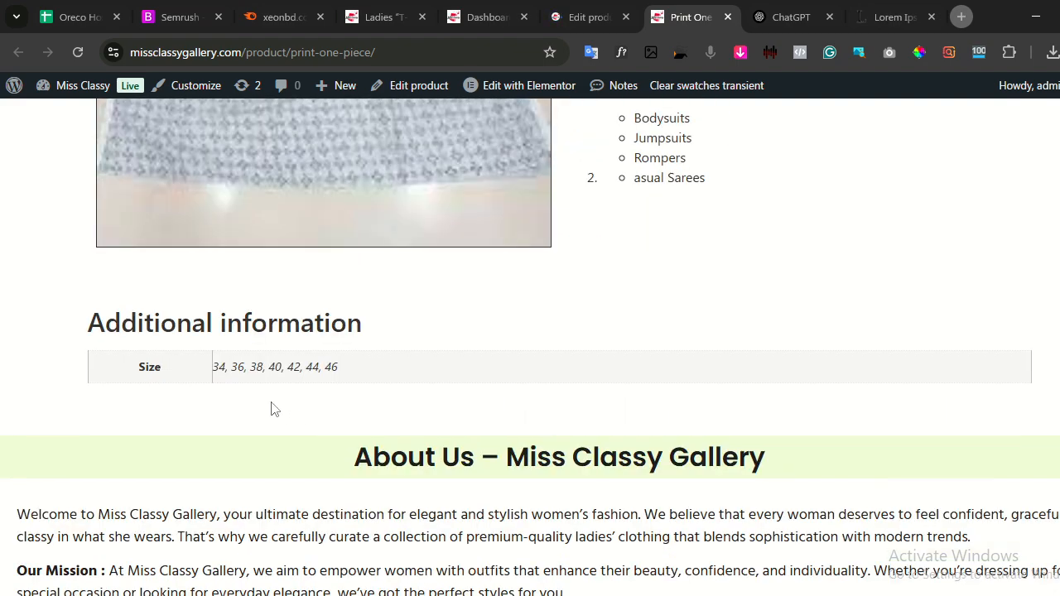
drag(105, 324, 328, 331)
scroll(299, 385, down, 1)
scroll(409, 336, up, 6)
scroll(407, 338, up, 2)
scroll(407, 343, down, 7)
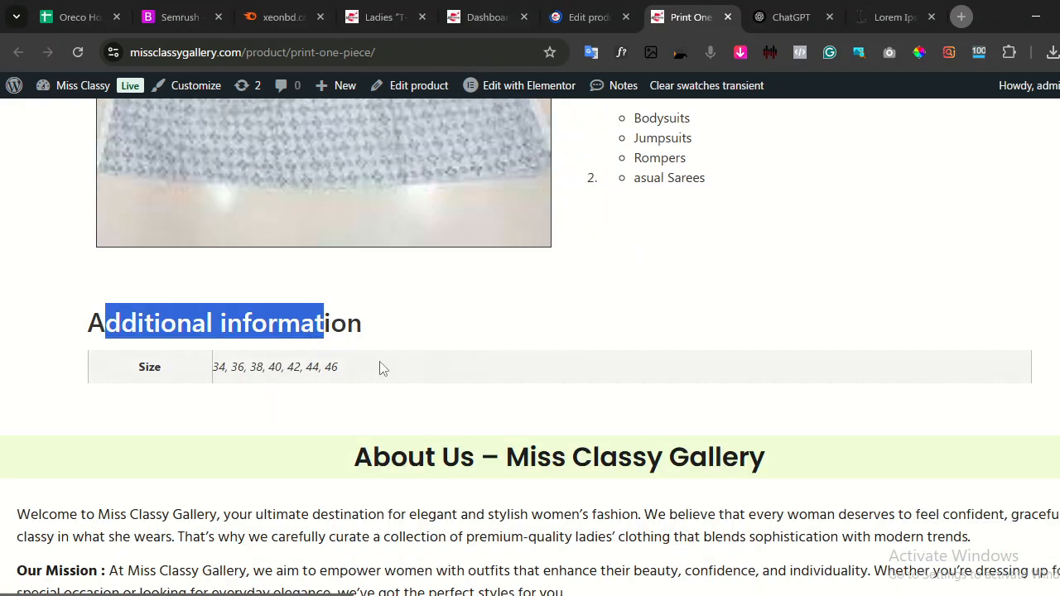
scroll(485, 390, up, 7)
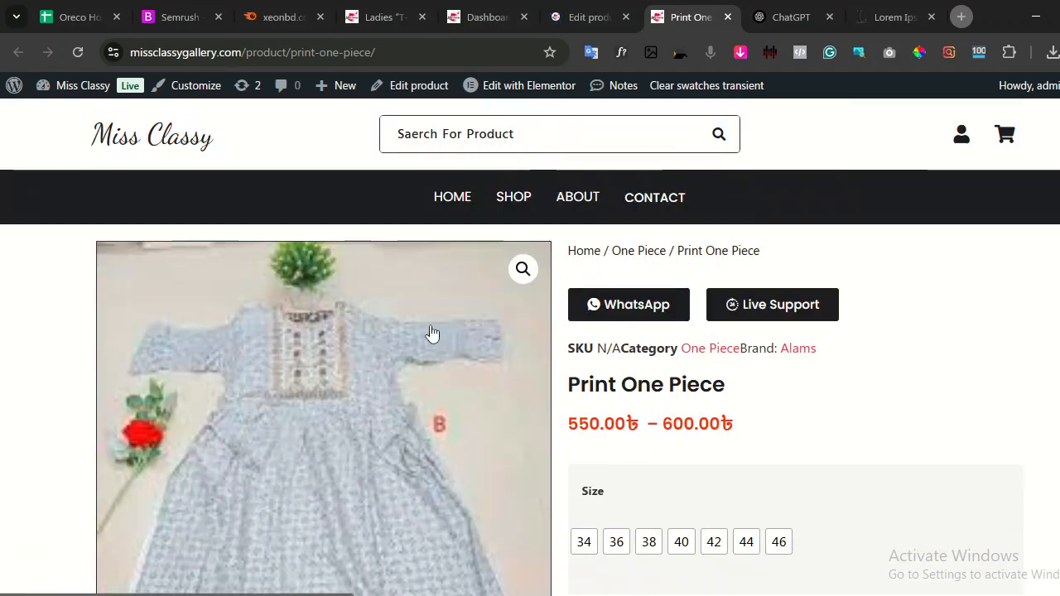
Open the store's home page and look over the Top Categories and Latest Collection sections.
click(460, 208)
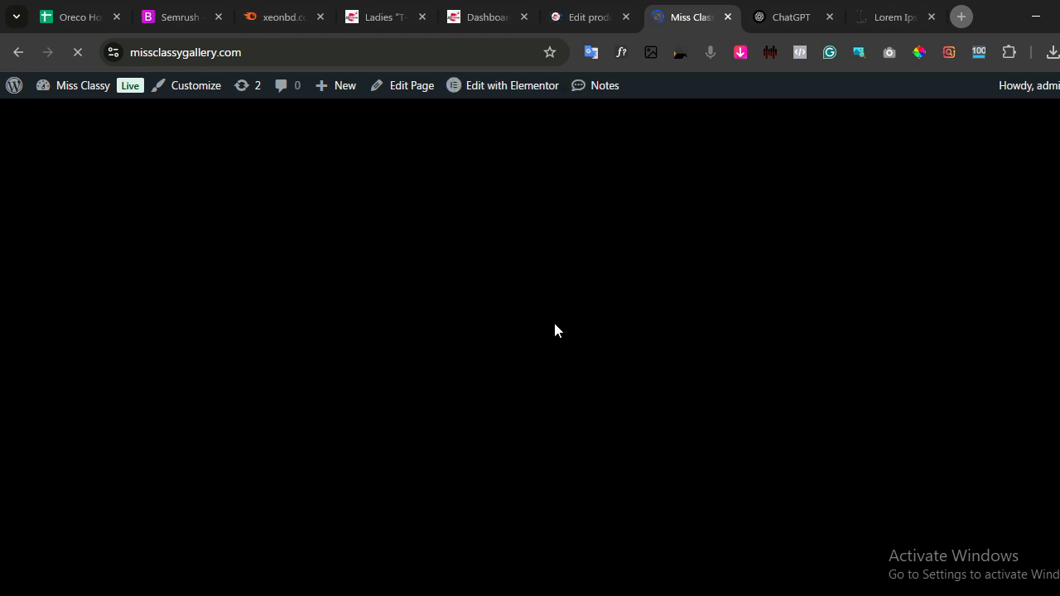
scroll(553, 320, down, 5)
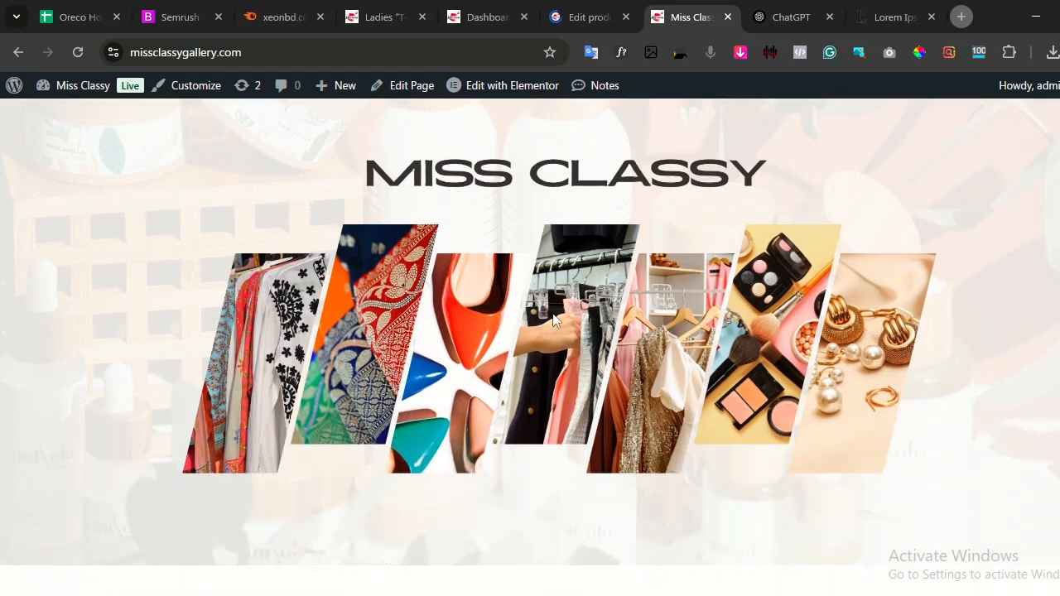
scroll(555, 319, down, 3)
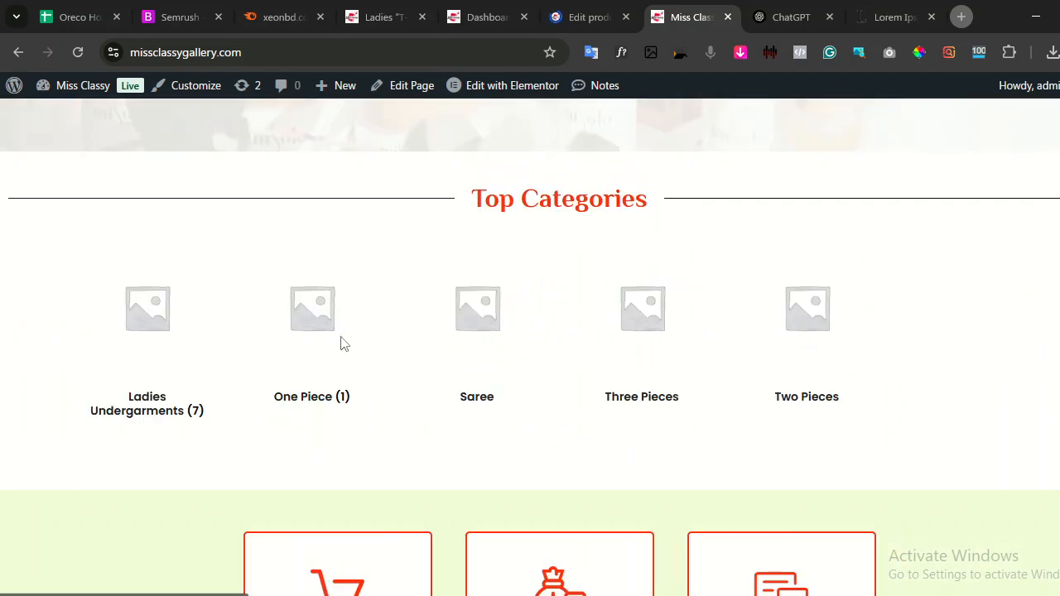
scroll(321, 378, down, 4)
scroll(322, 378, up, 5)
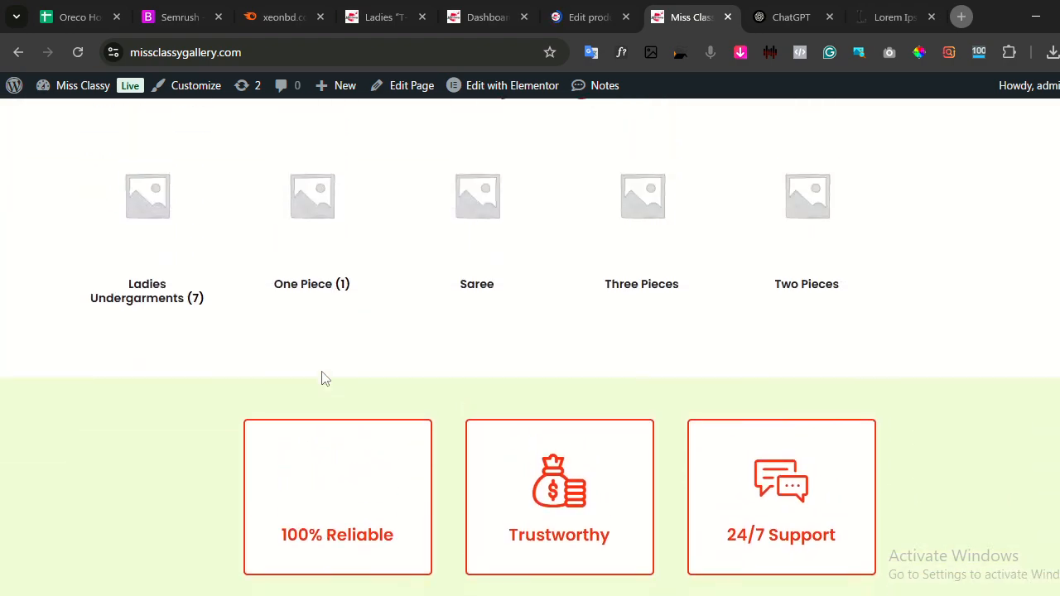
scroll(522, 393, down, 6)
scroll(522, 392, down, 10)
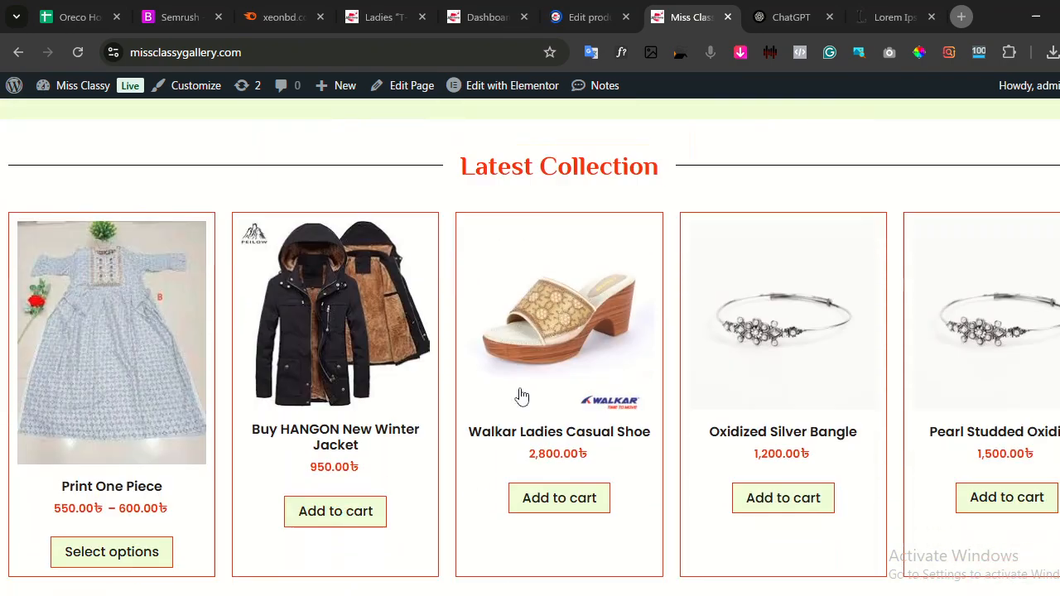
scroll(517, 387, up, 8)
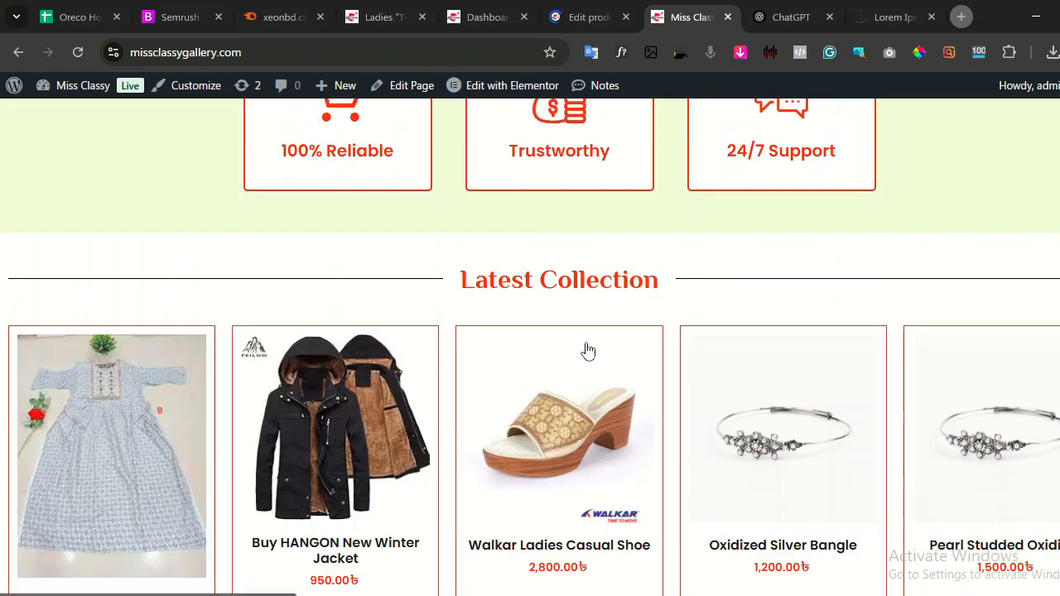
scroll(109, 378, down, 2)
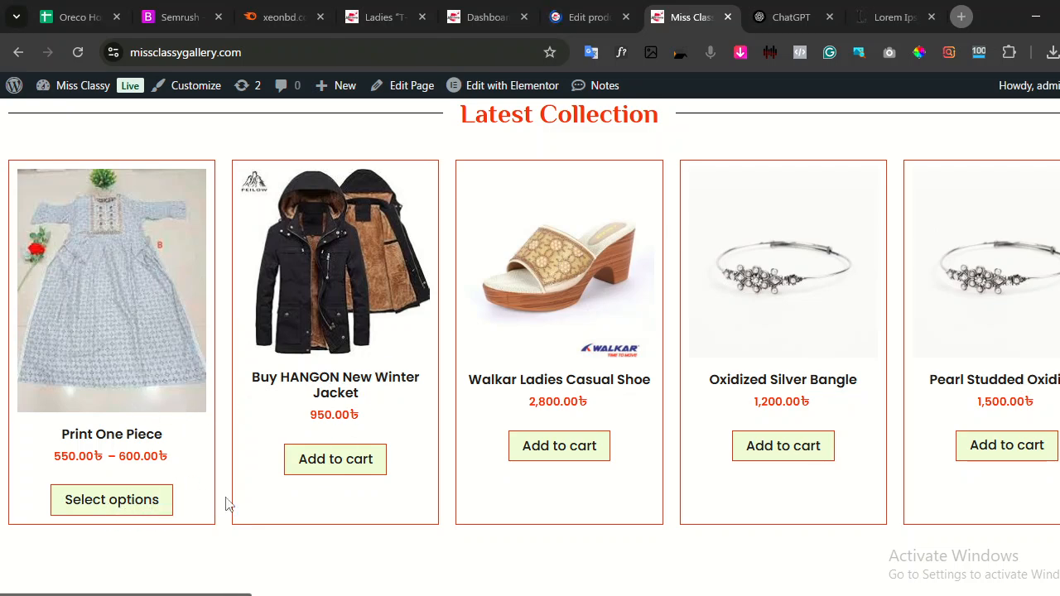
Open the options of Print One Piece from Latest Collection, and return to the home page.
click(125, 503)
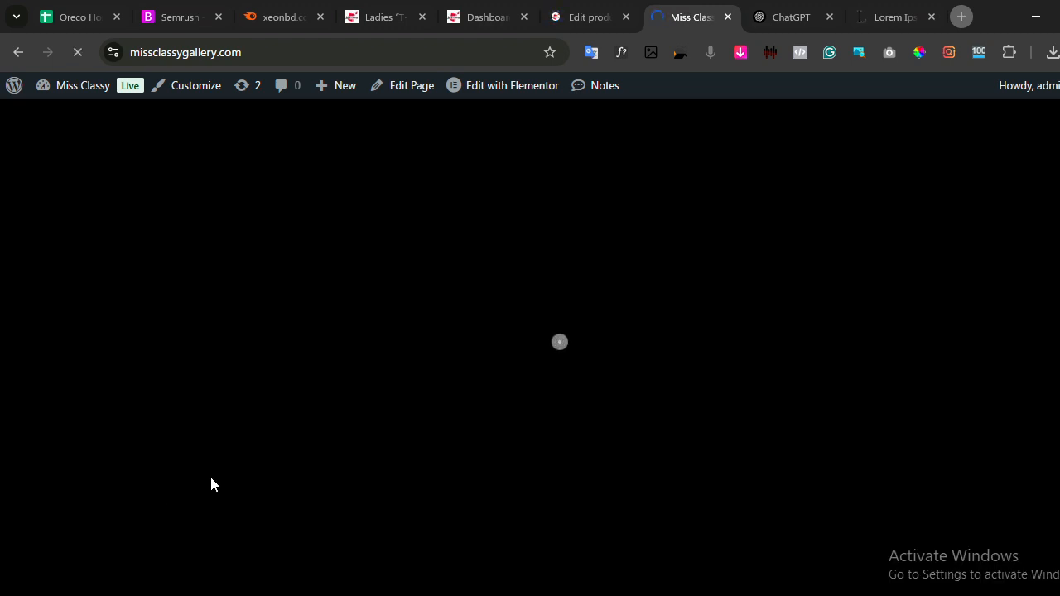
click(17, 55)
scroll(312, 438, down, 1)
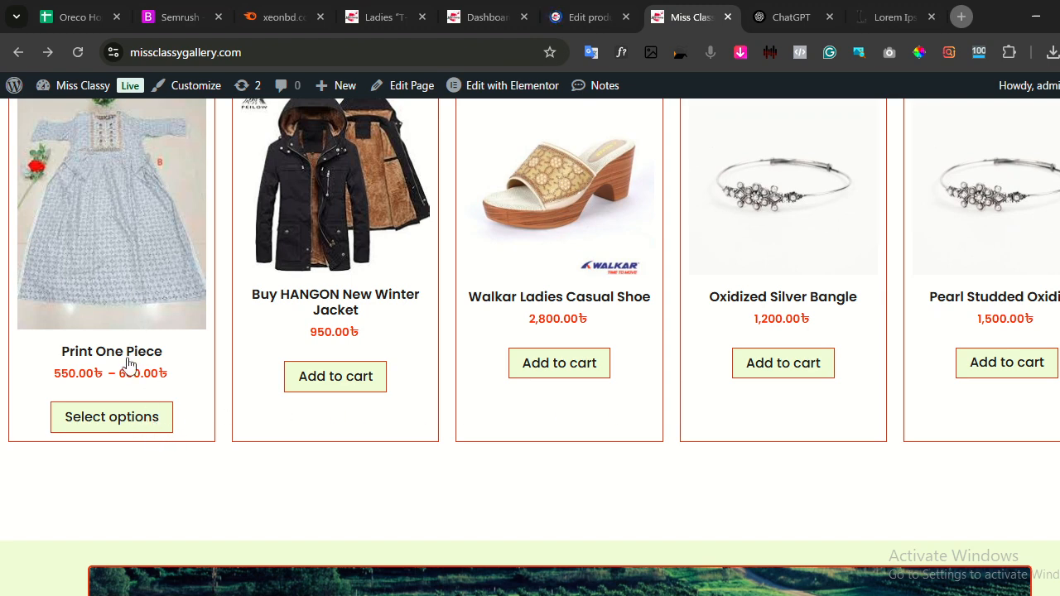
Review the home page again, from the Top Categories through Latest Collection to the banner and Our Product Gallery.
scroll(149, 415, up, 3)
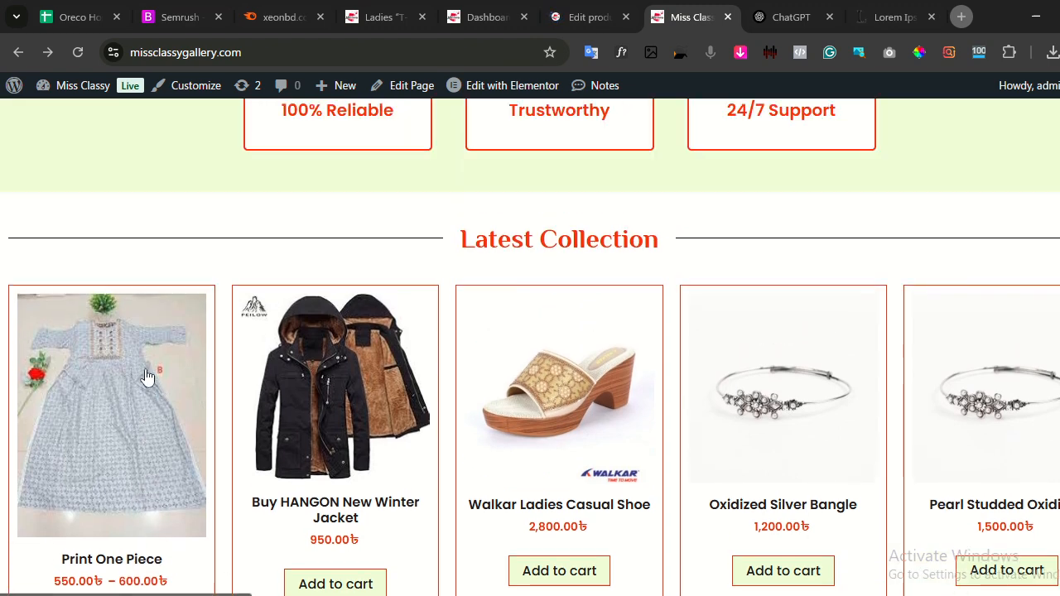
scroll(510, 388, down, 2)
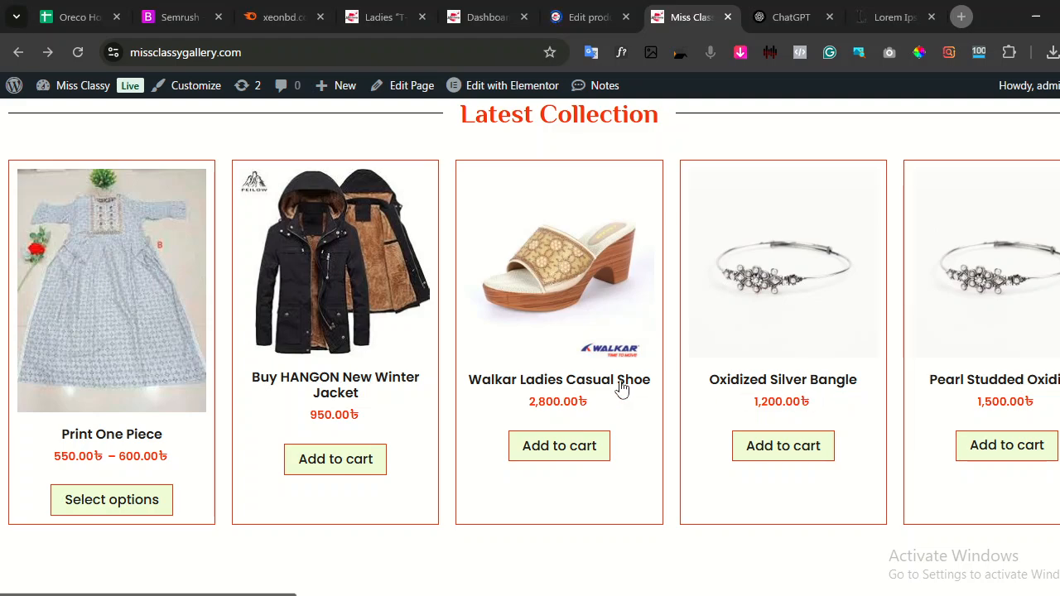
scroll(621, 386, down, 4)
scroll(621, 386, down, 2)
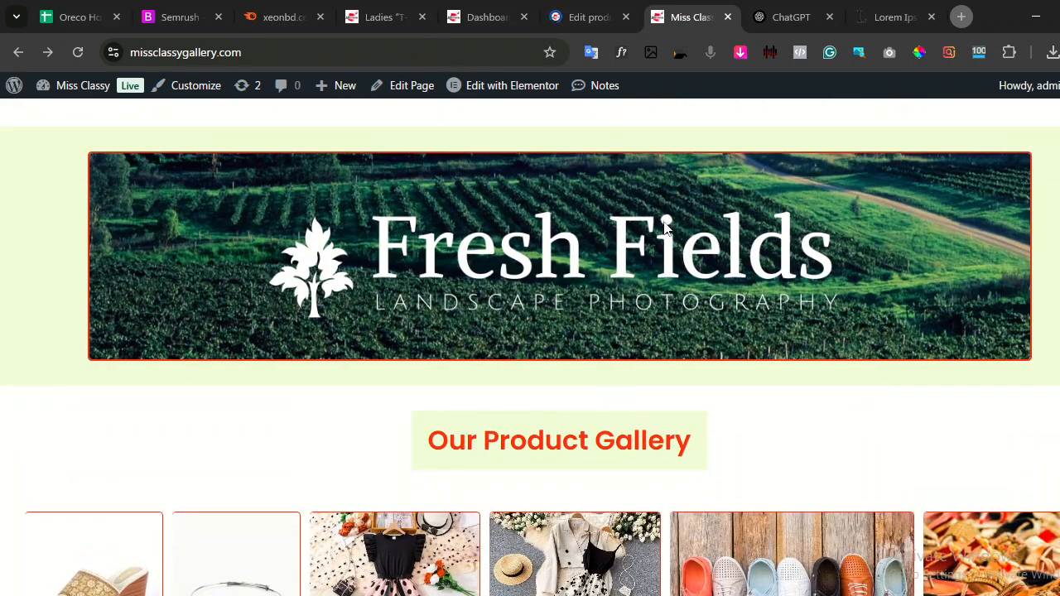
scroll(464, 276, up, 10)
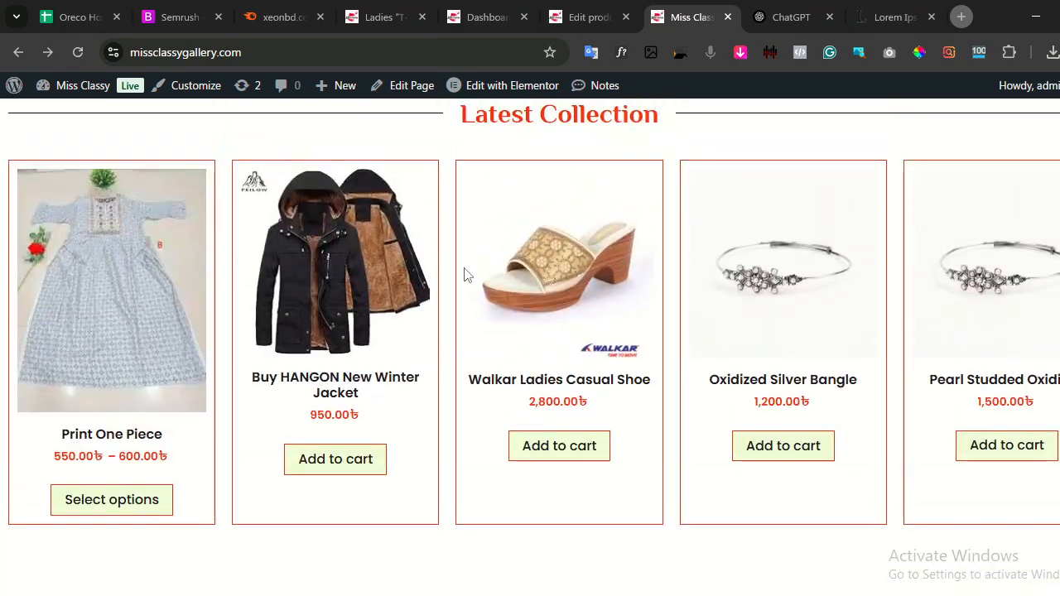
scroll(466, 274, up, 8)
scroll(473, 273, down, 9)
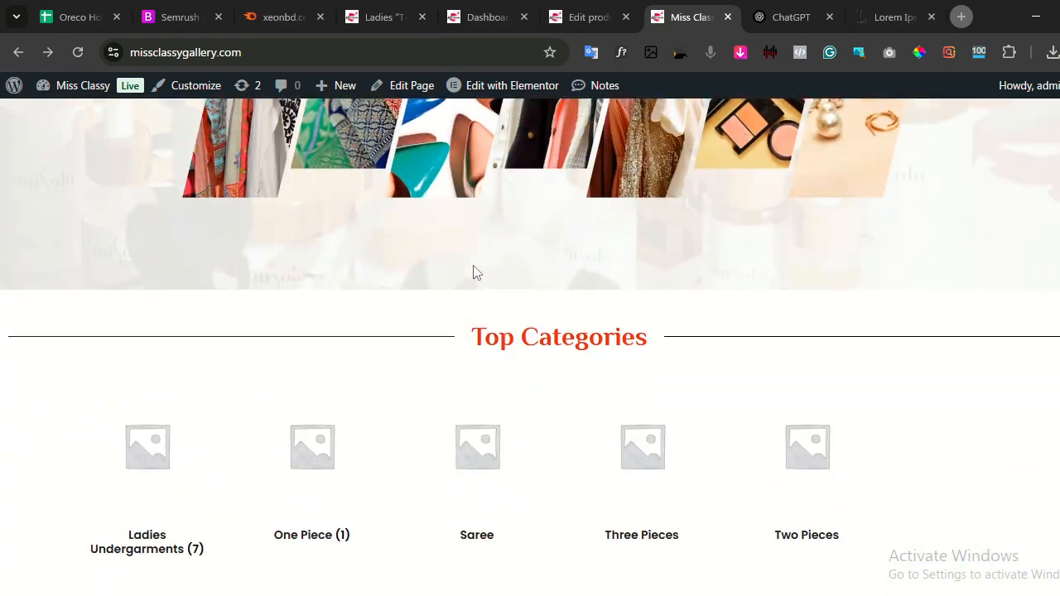
scroll(470, 290, down, 12)
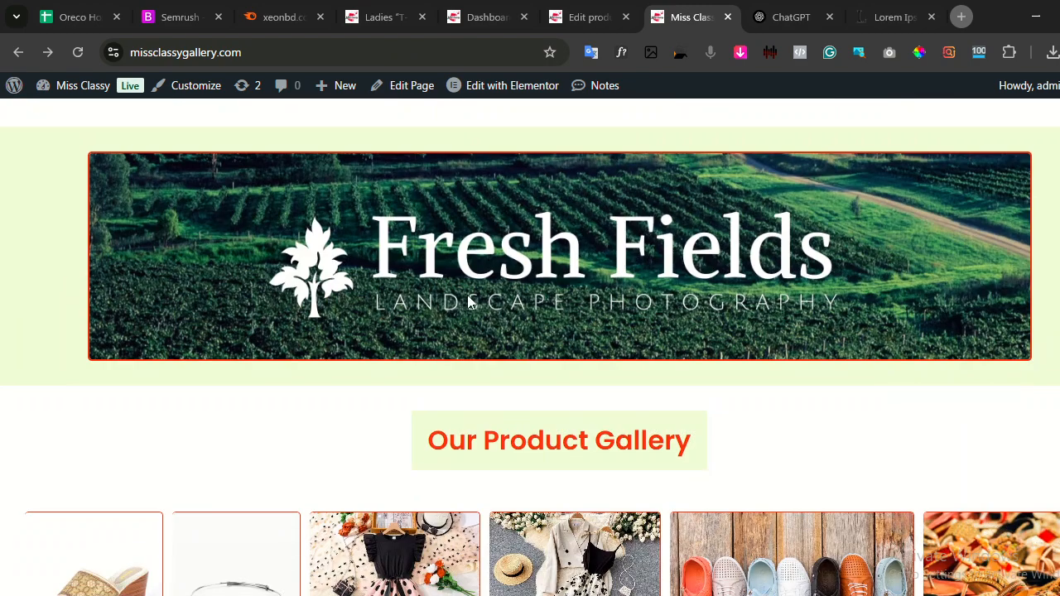
Look over the home page's Our Product Gallery images, the About Us text and the footer sections.
scroll(471, 315, down, 5)
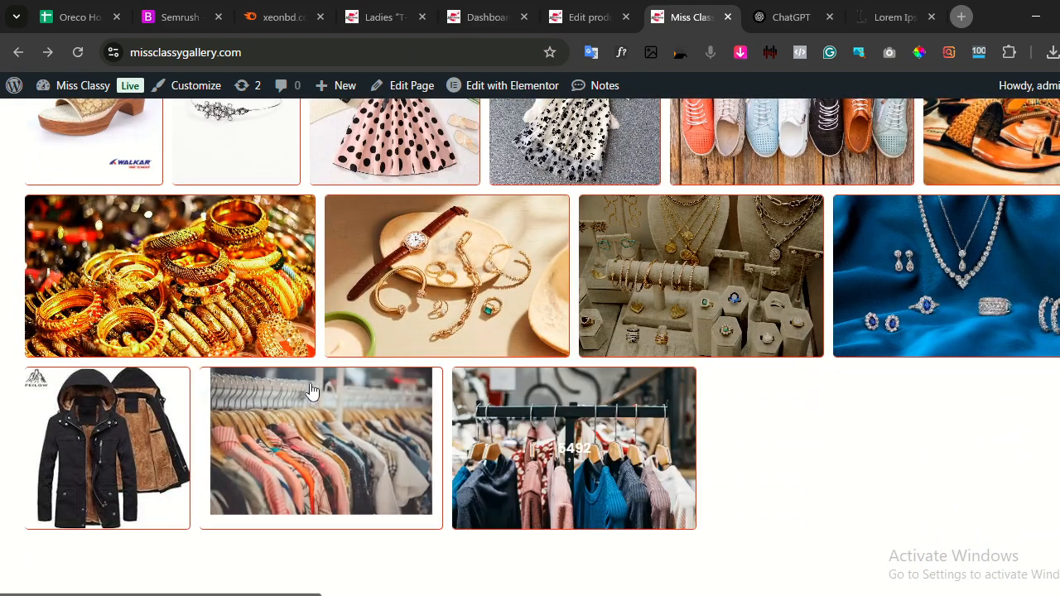
scroll(398, 323, up, 2)
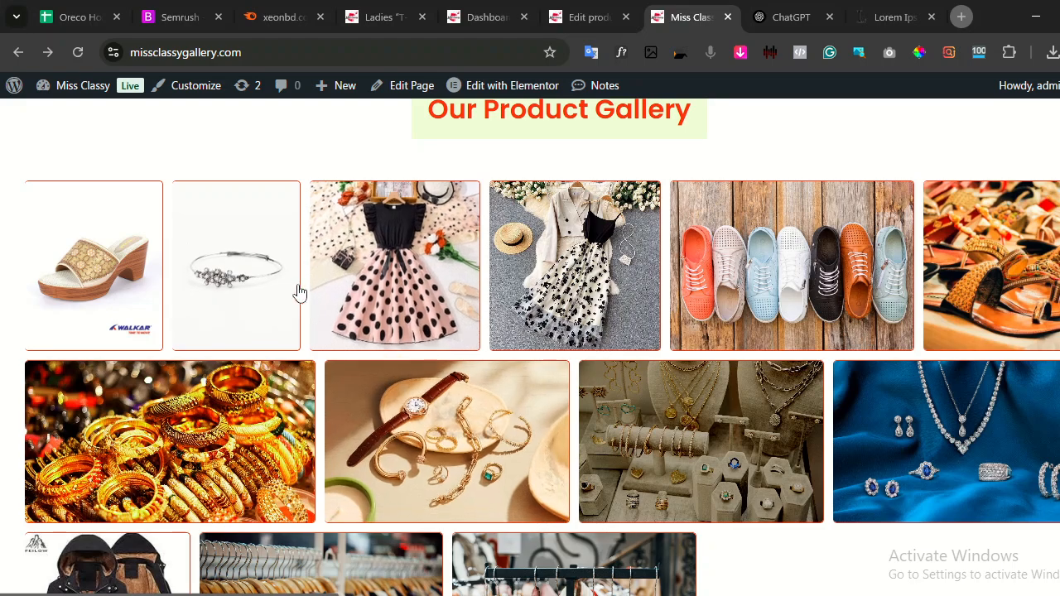
scroll(327, 301, up, 1)
scroll(497, 348, down, 3)
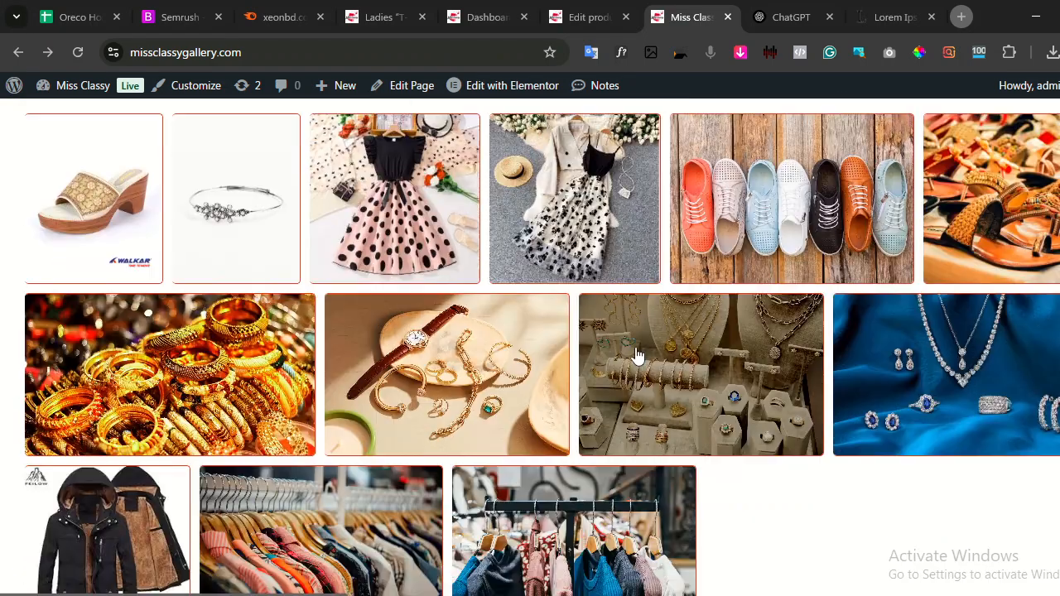
scroll(621, 381, down, 2)
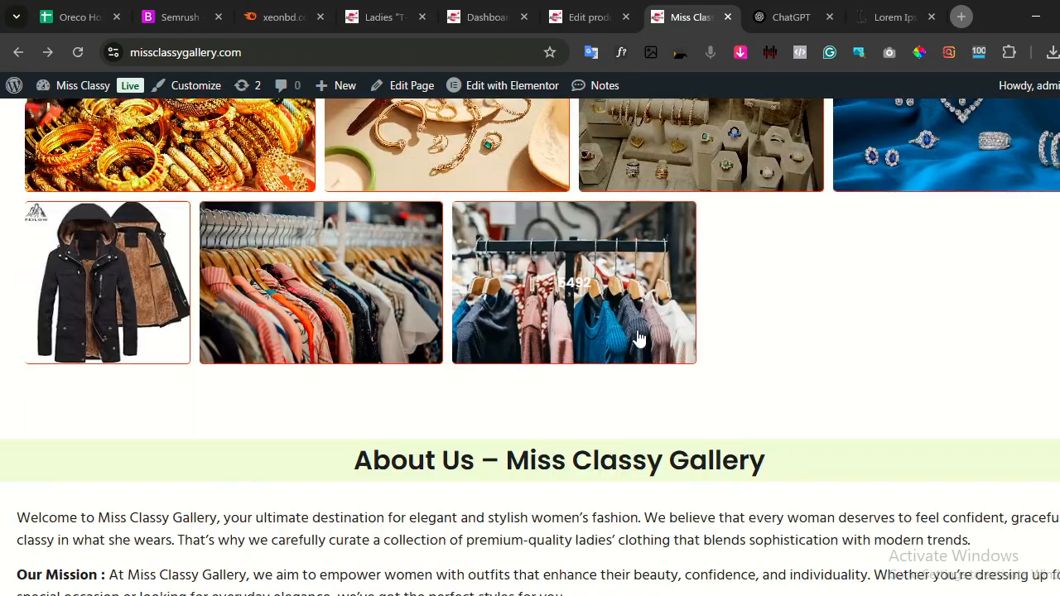
scroll(637, 339, up, 1)
scroll(636, 340, up, 5)
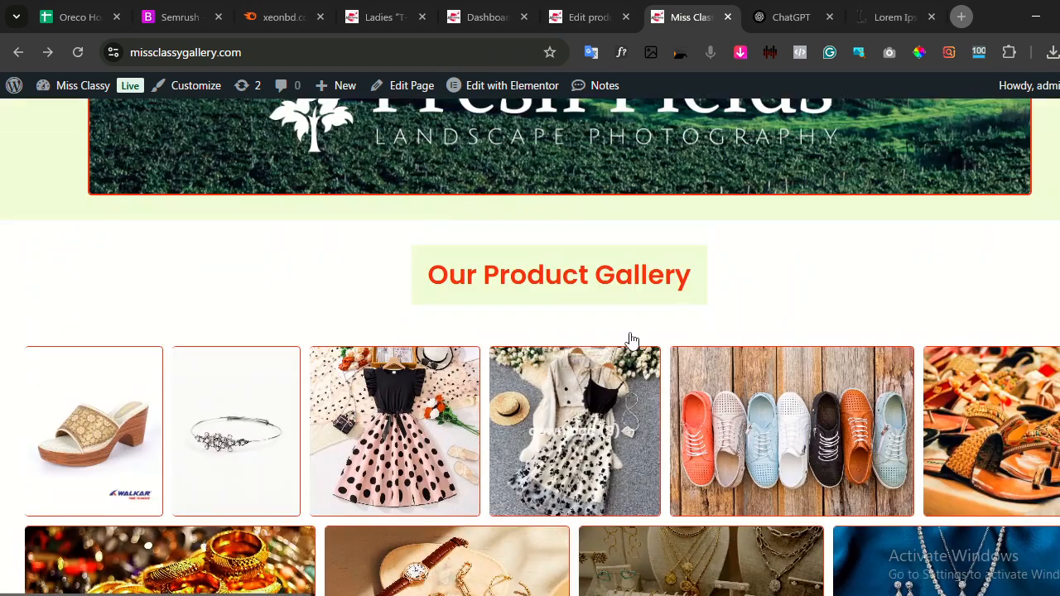
scroll(629, 340, down, 5)
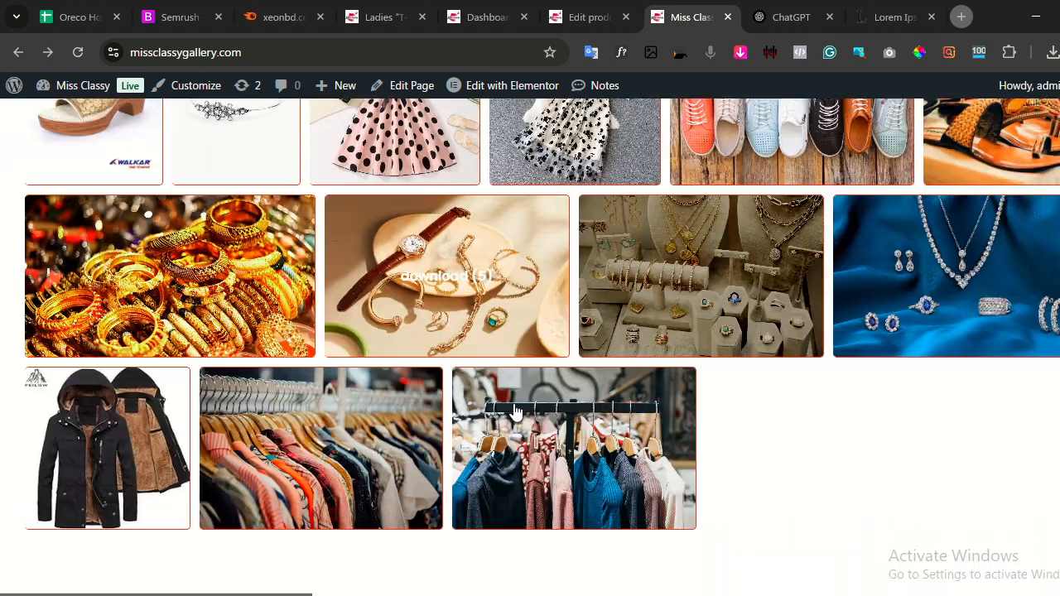
scroll(520, 400, down, 6)
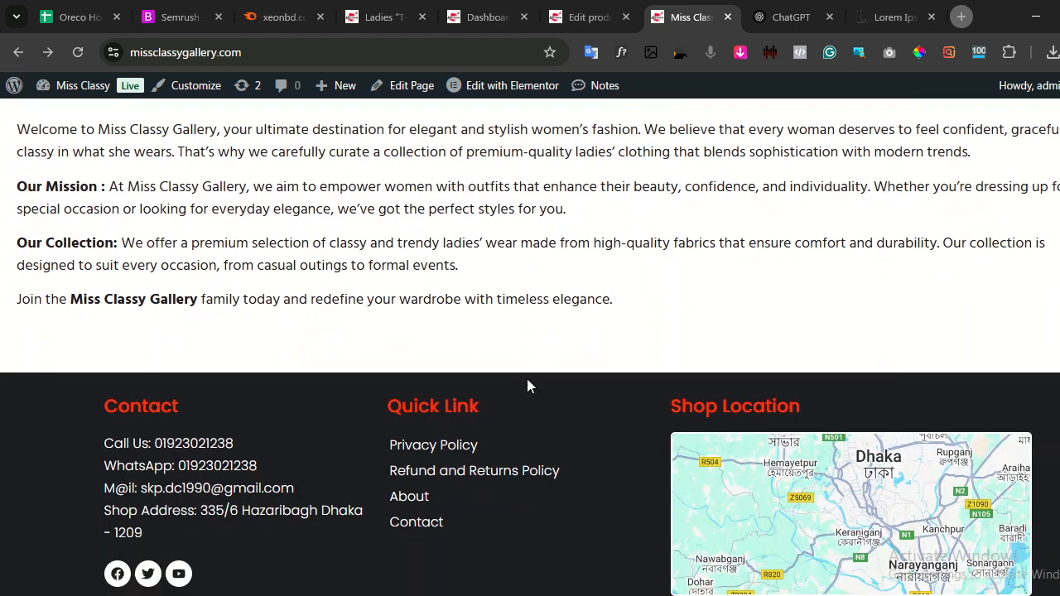
mouse_move(414, 595)
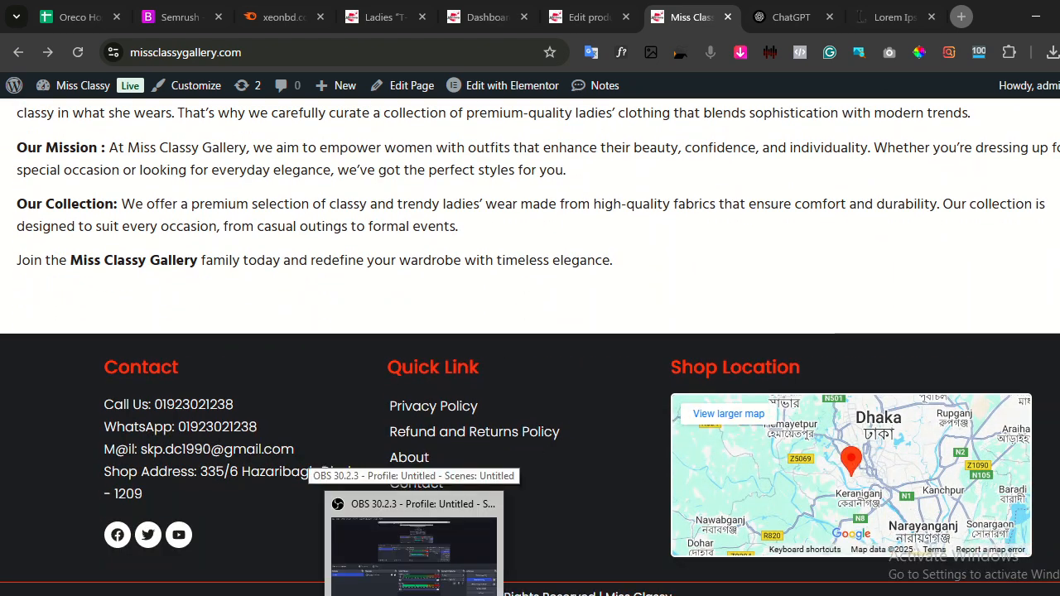
click(487, 20)
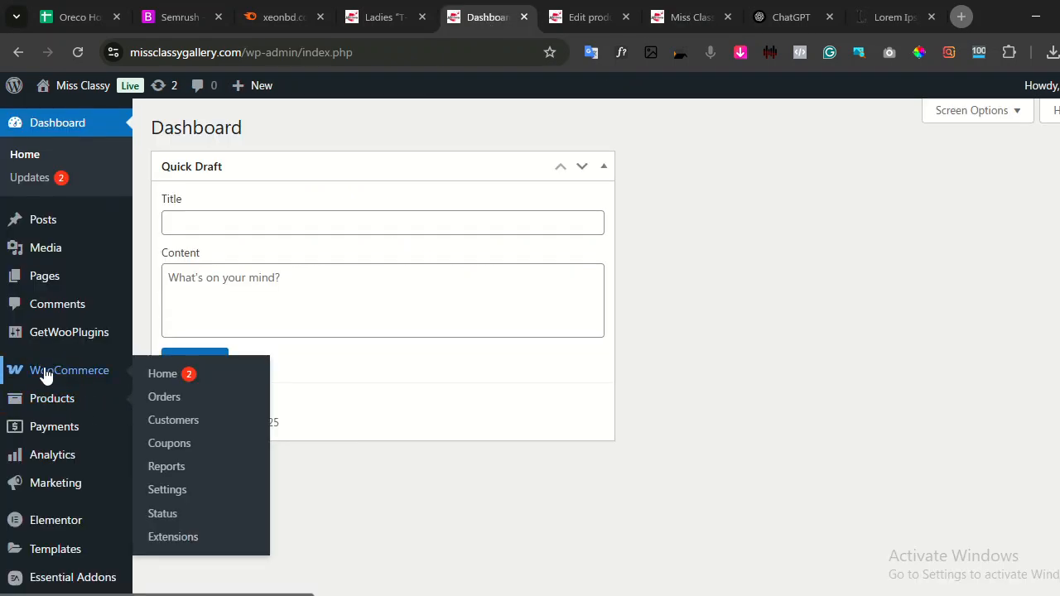
click(657, 25)
click(192, 52)
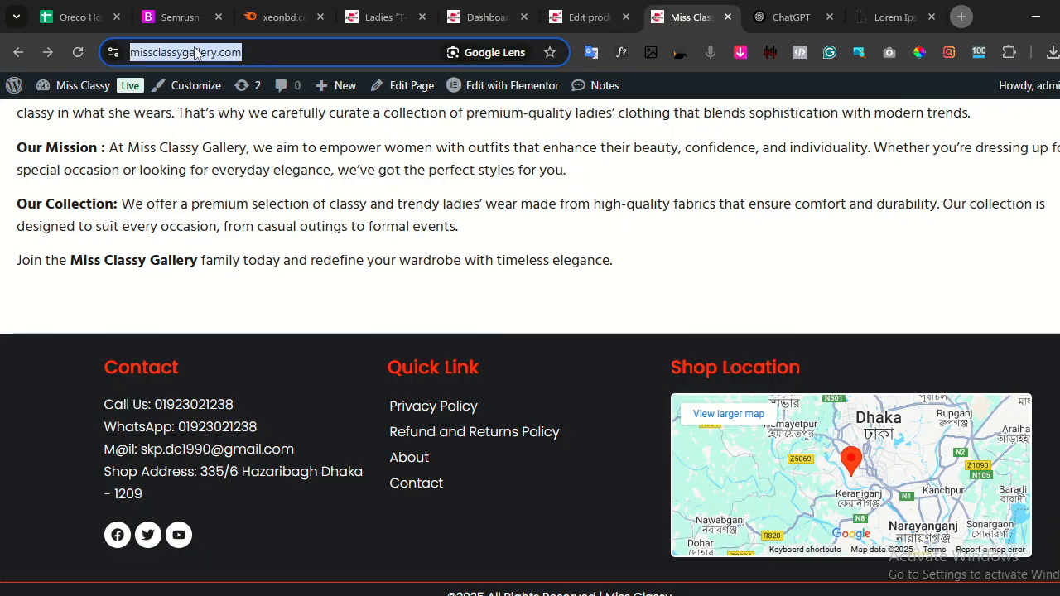
right_click(192, 52)
click(239, 180)
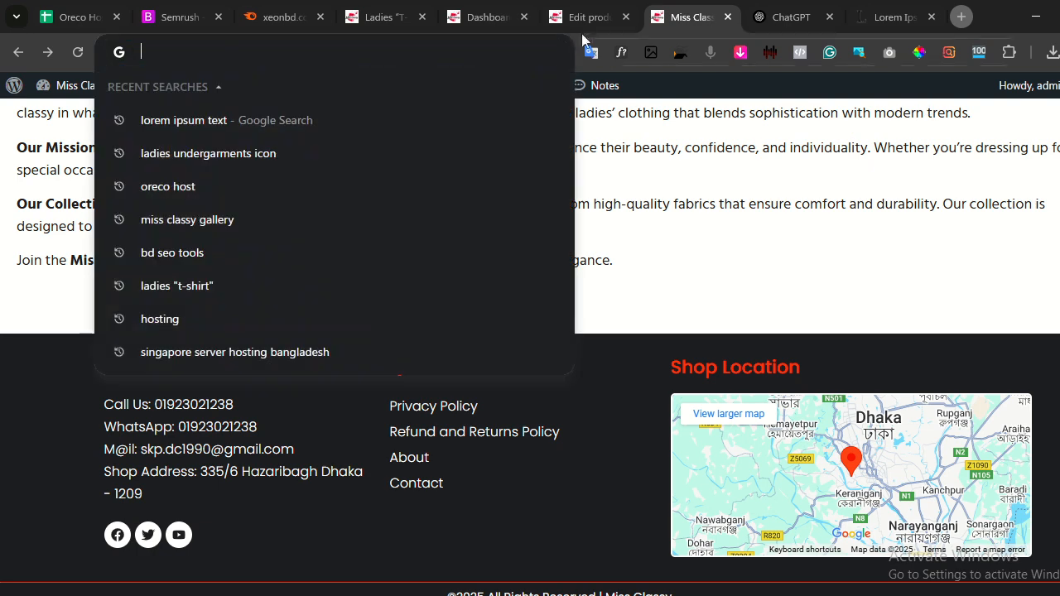
Open the WooCommerce customers list from the store's admin dashboard and examine its columns and entries.
click(479, 18)
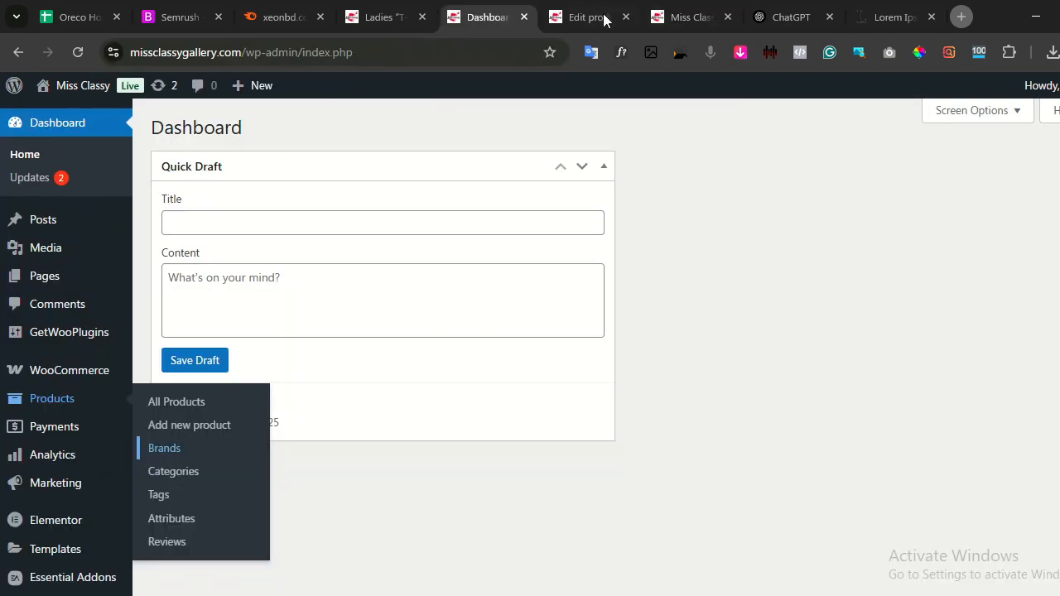
mouse_move(48, 377)
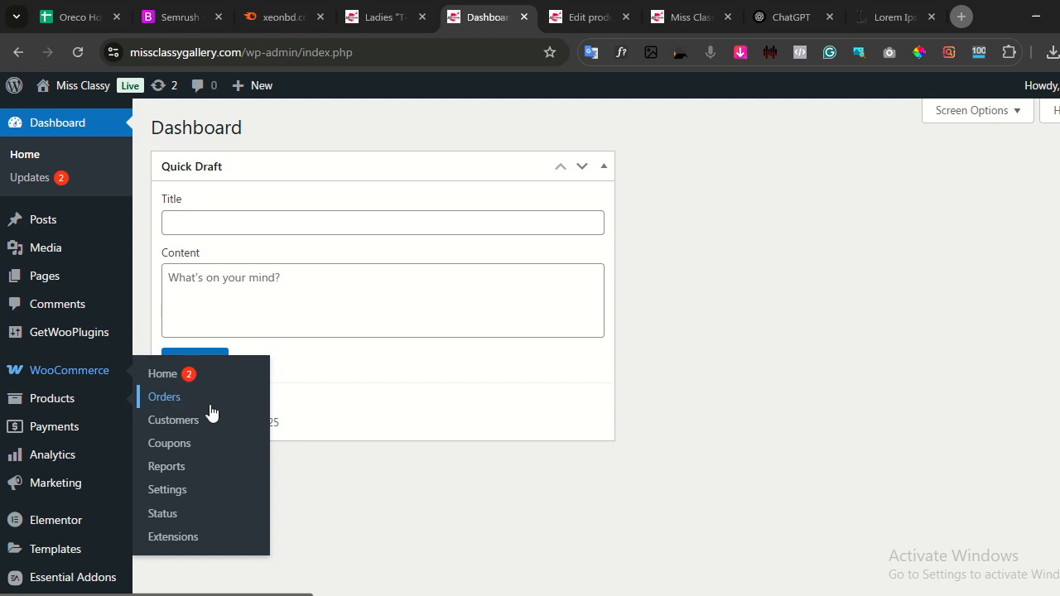
click(187, 425)
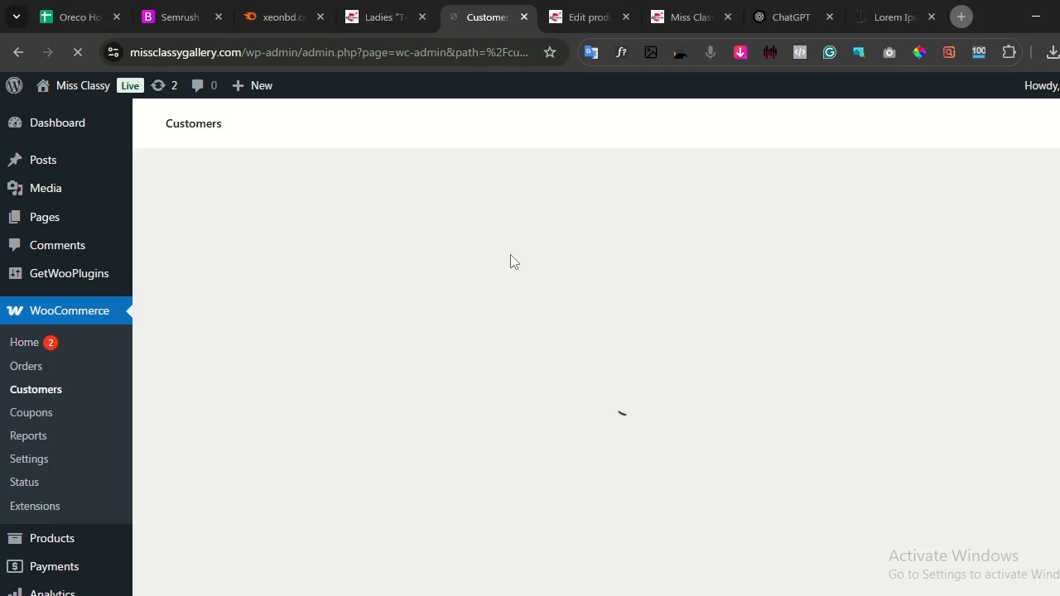
scroll(509, 259, down, 2)
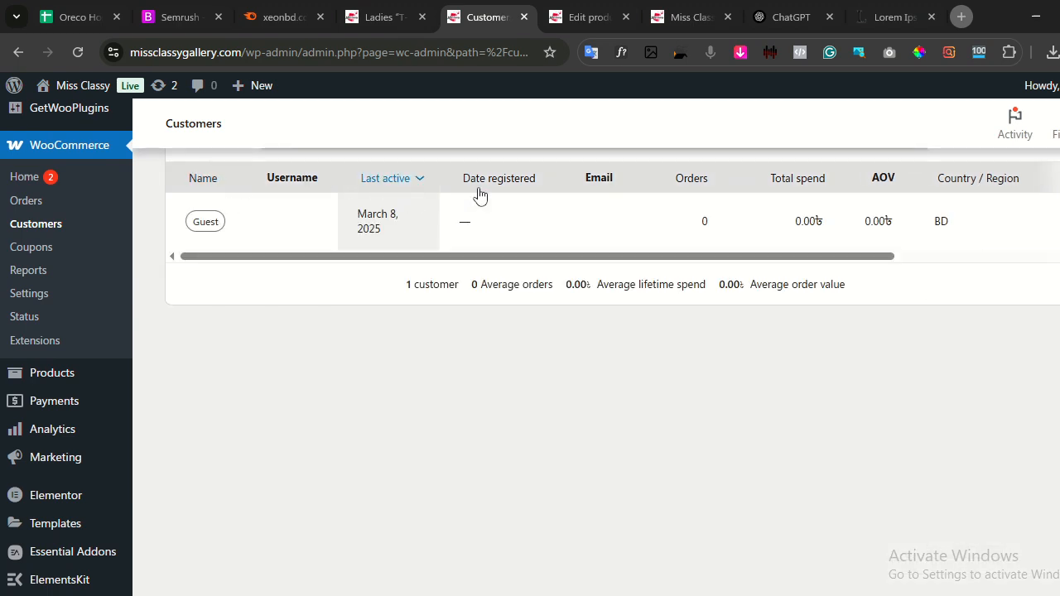
click(494, 193)
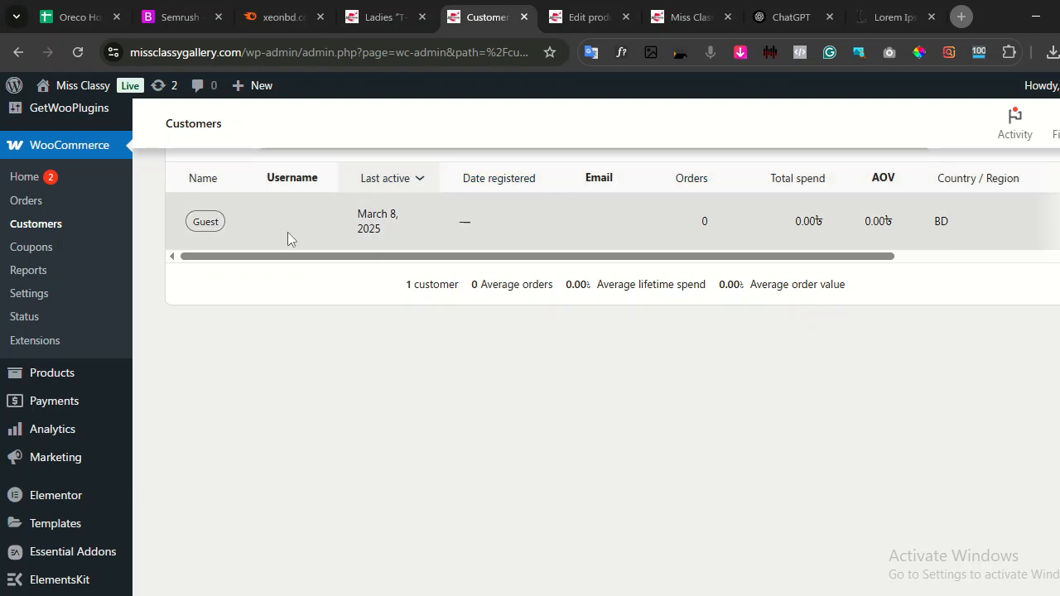
Open the WooCommerce orders list and look it over along with the other admin sections.
click(40, 203)
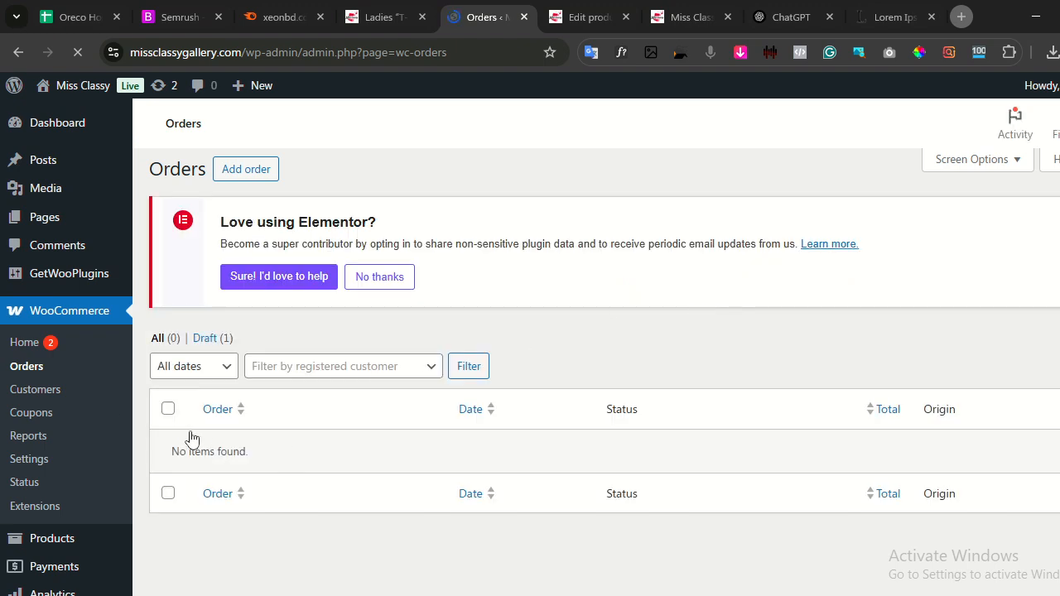
scroll(43, 497, down, 1)
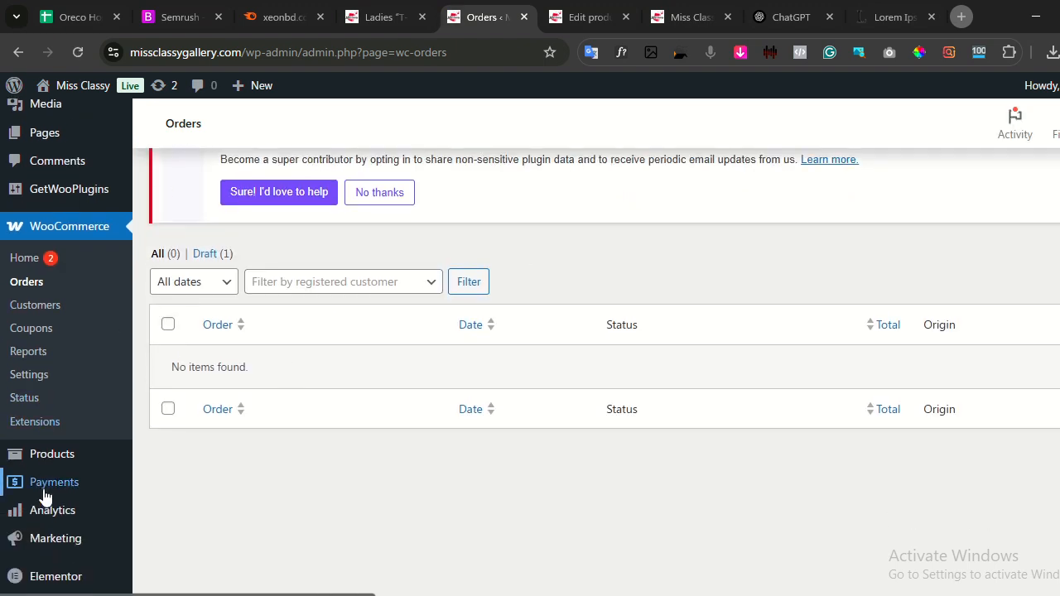
scroll(45, 495, down, 4)
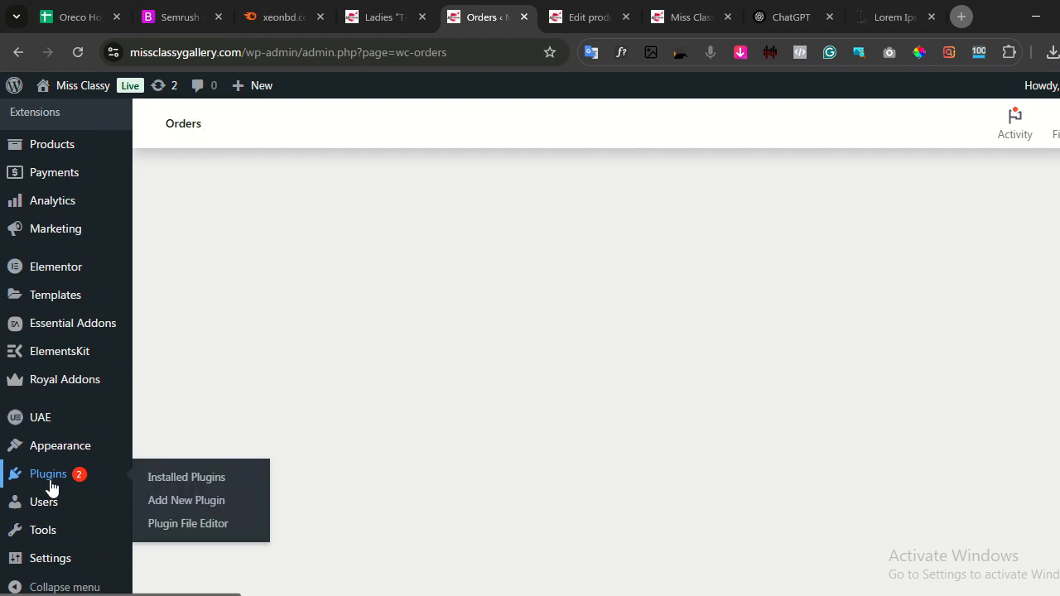
scroll(443, 509, up, 5)
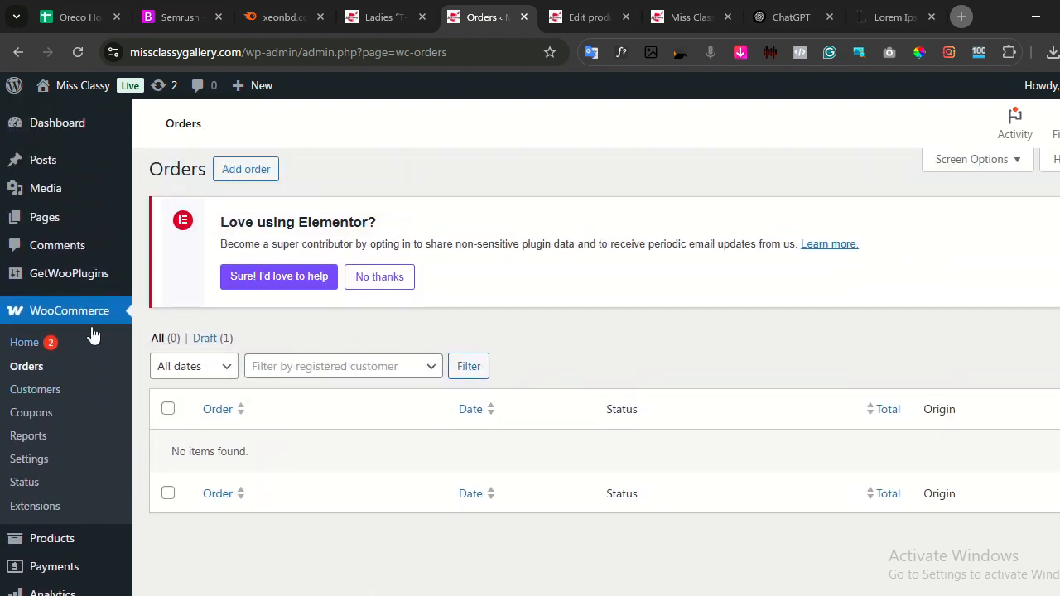
mouse_move(56, 166)
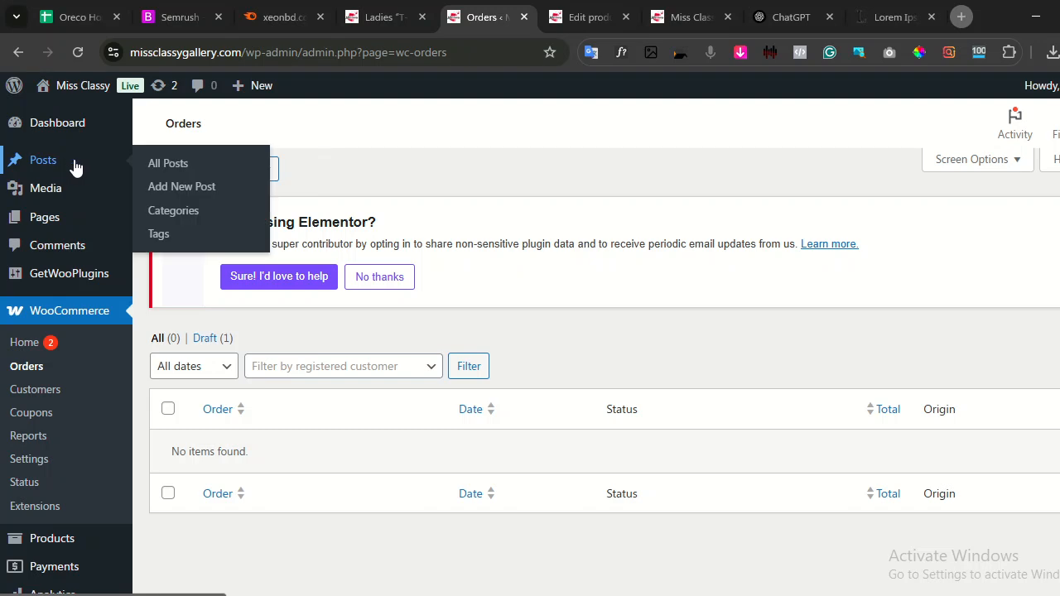
mouse_move(53, 199)
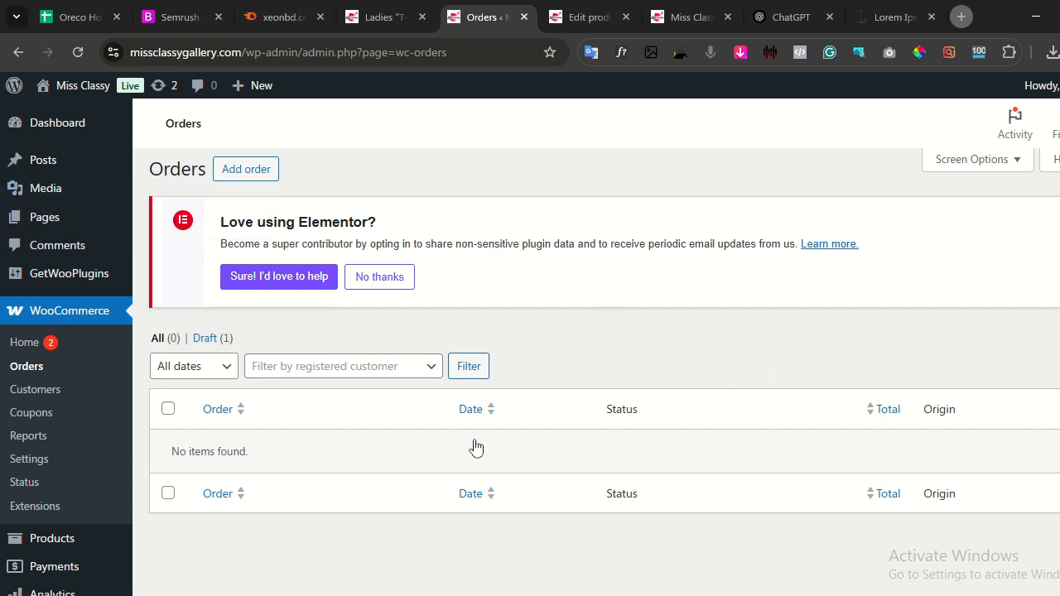
scroll(273, 402, down, 1)
scroll(61, 417, down, 2)
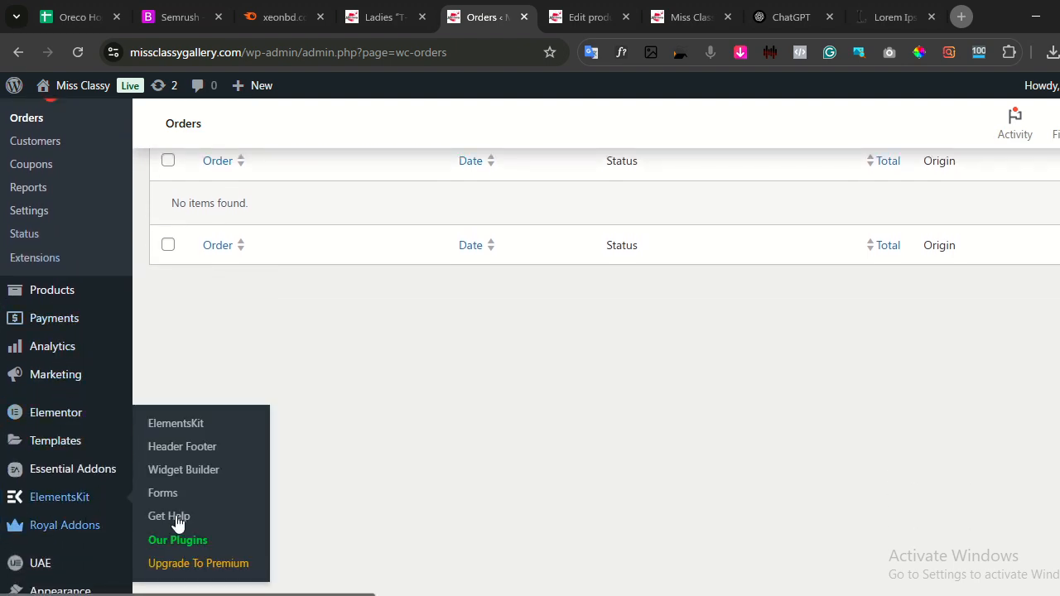
scroll(74, 525, down, 2)
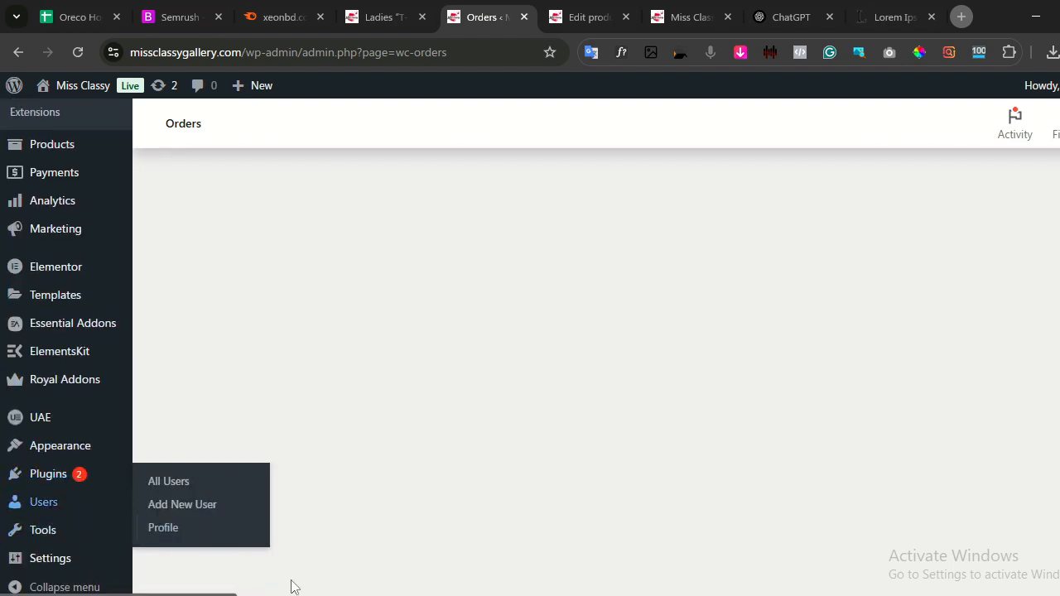
click(547, 594)
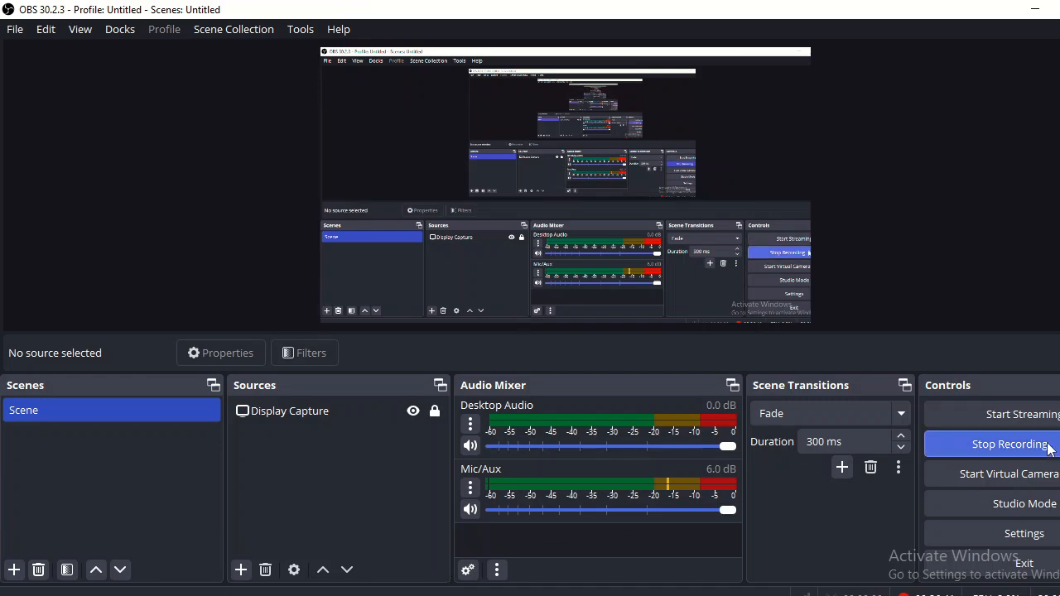